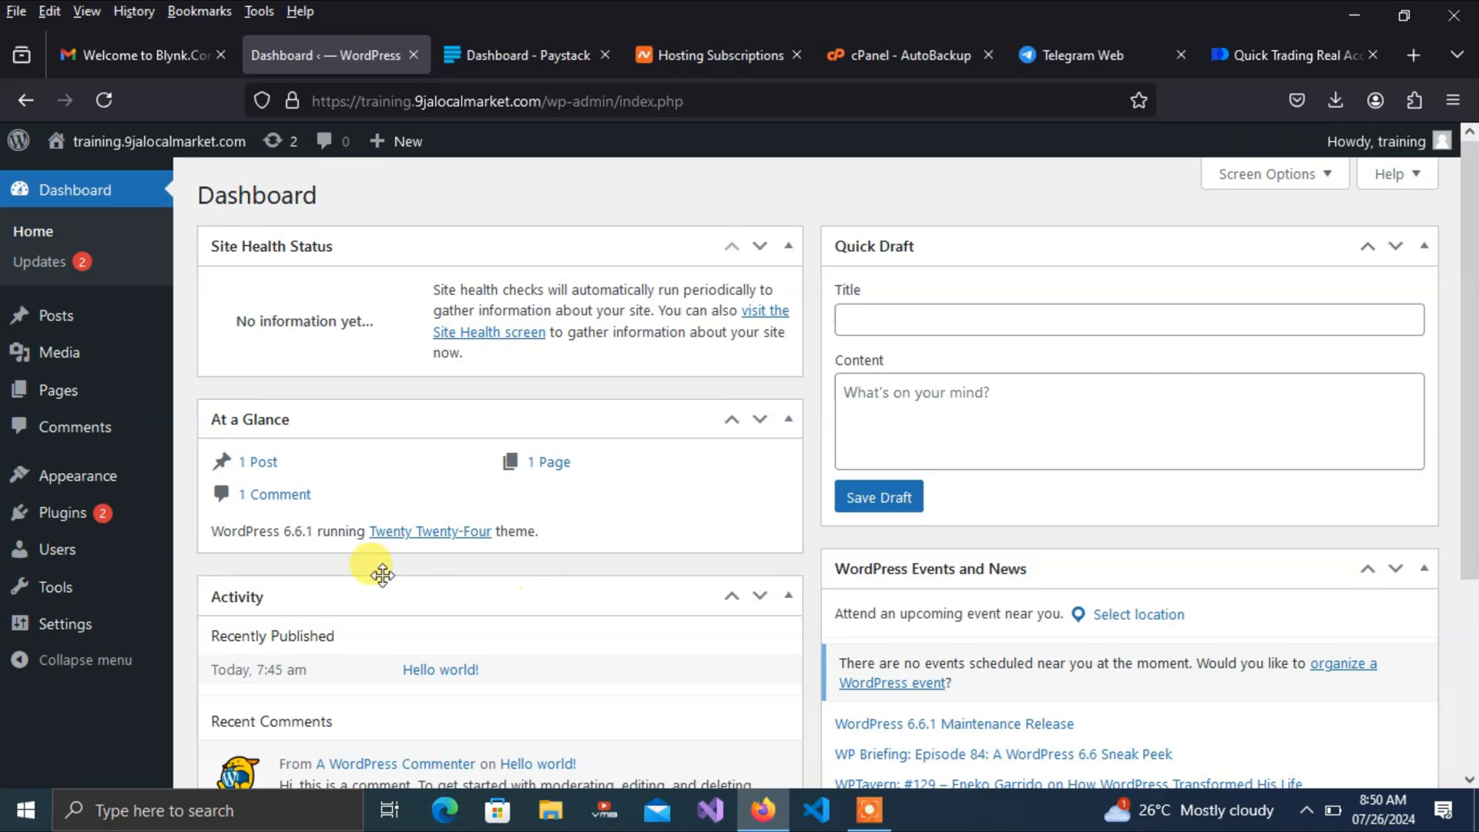
From Appearance > Themes, add the Astra theme, install it and activate it
mouse_move(72, 476)
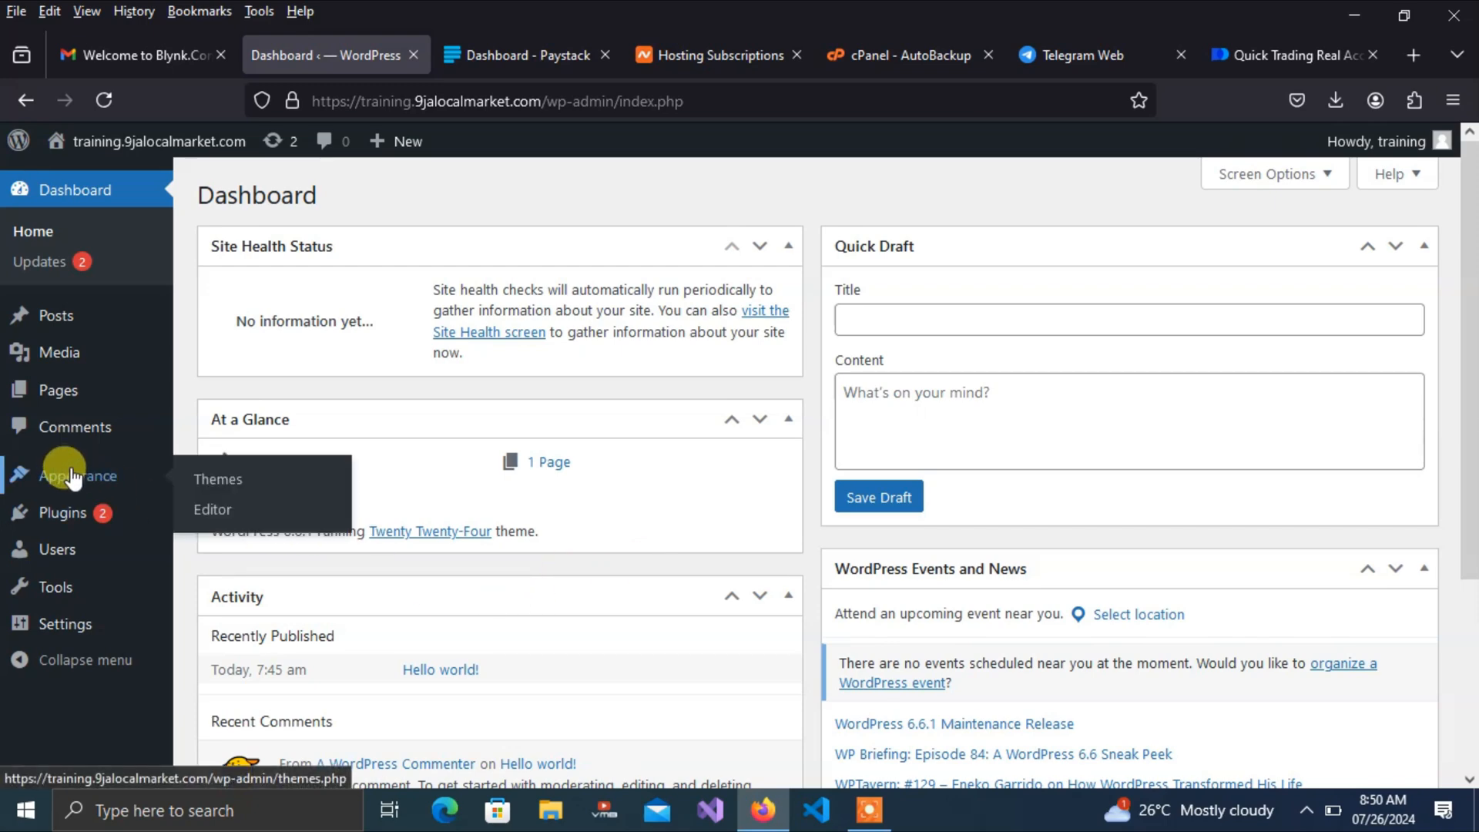
click(214, 483)
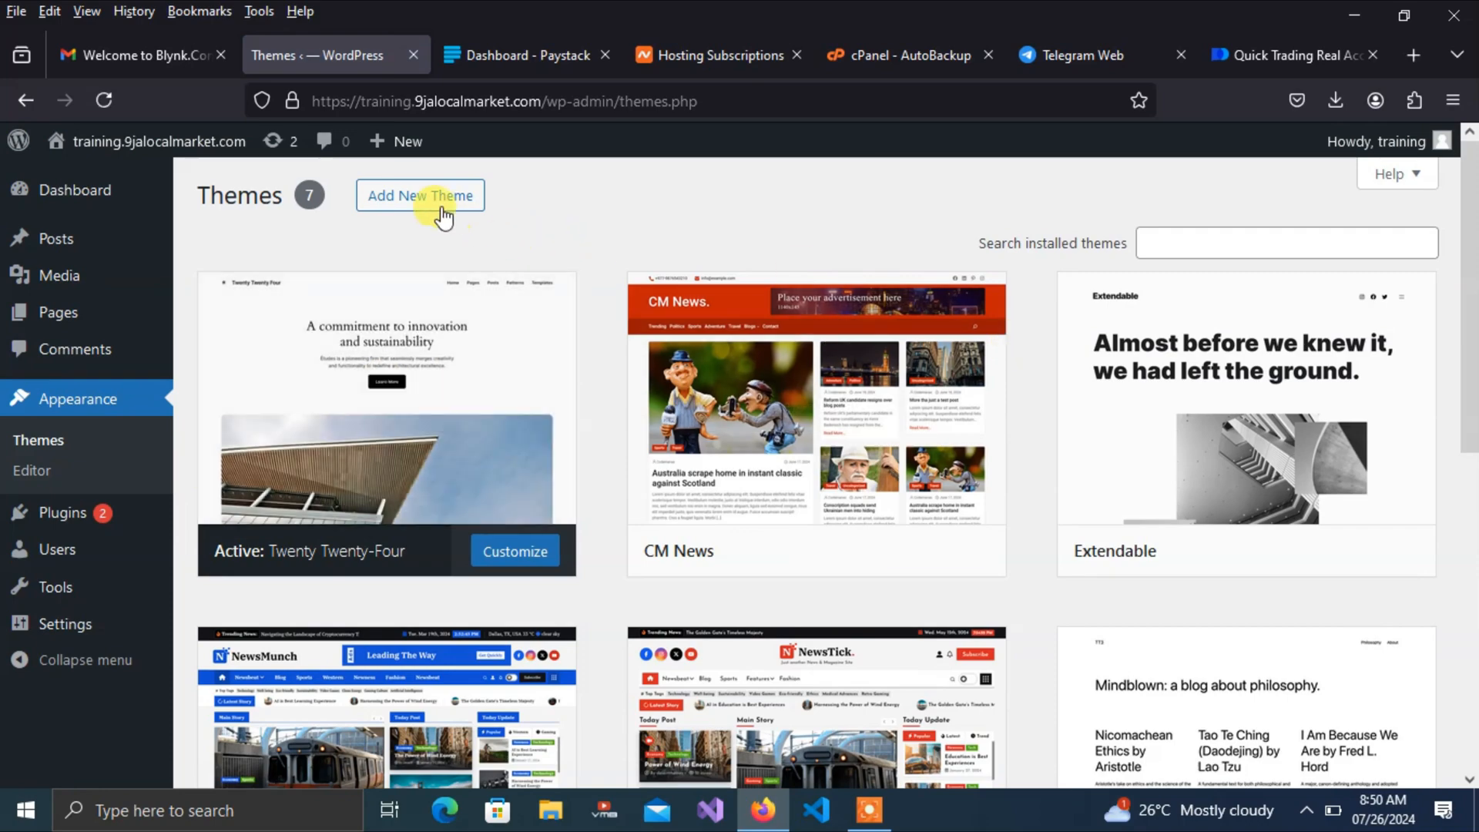
click(416, 200)
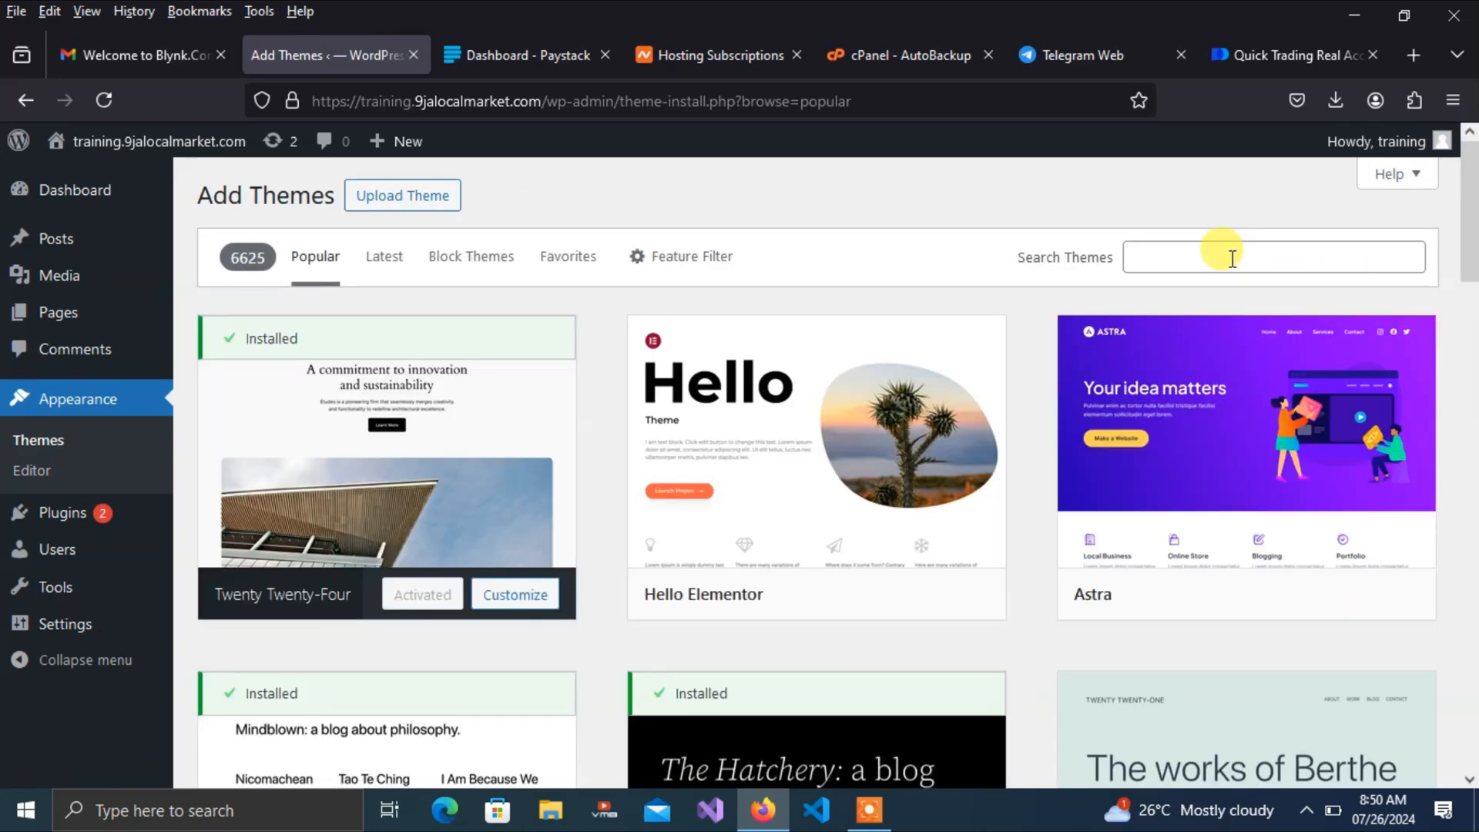
click(1231, 258)
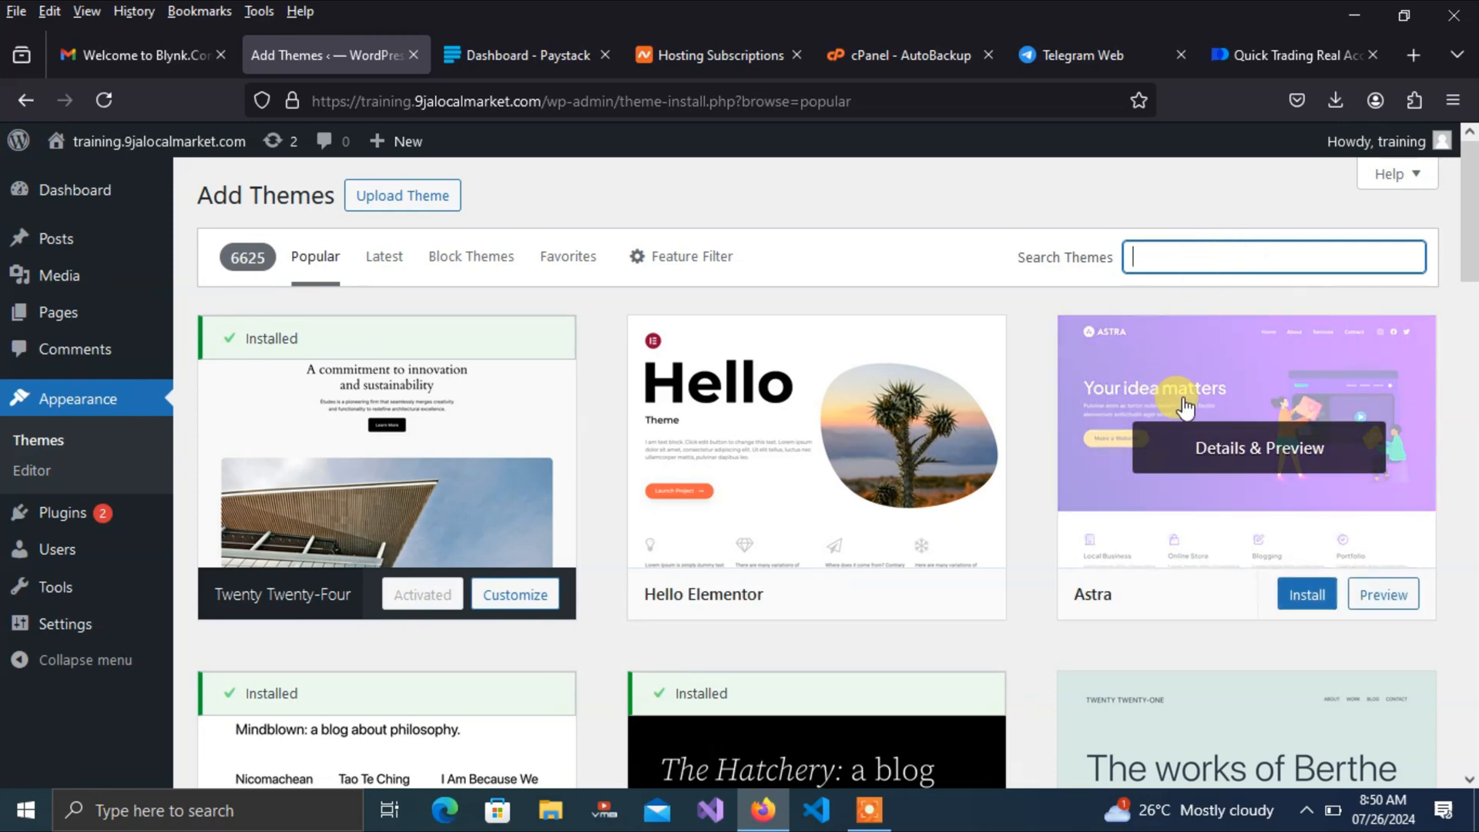
click(1307, 601)
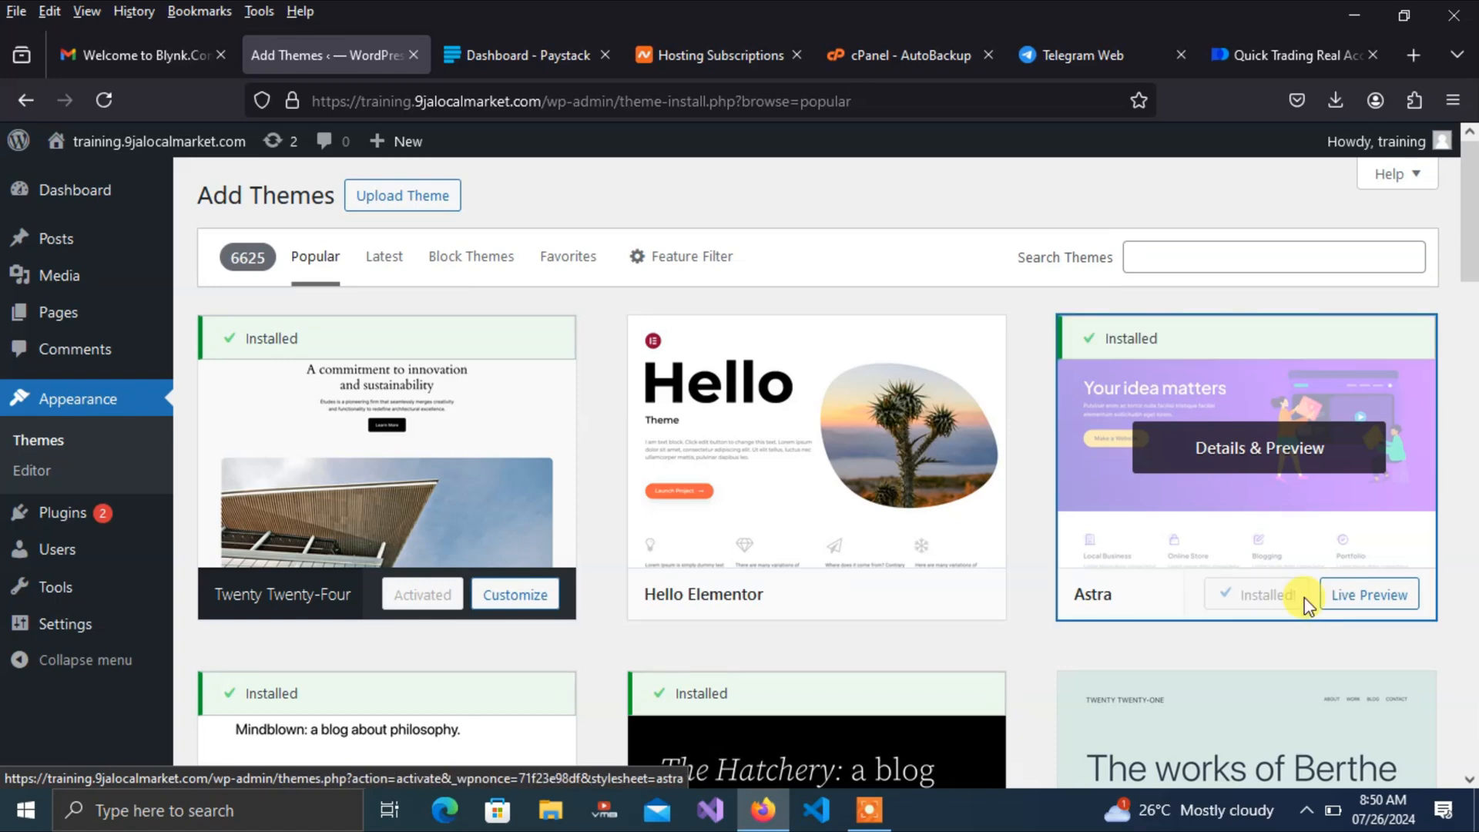
click(1275, 600)
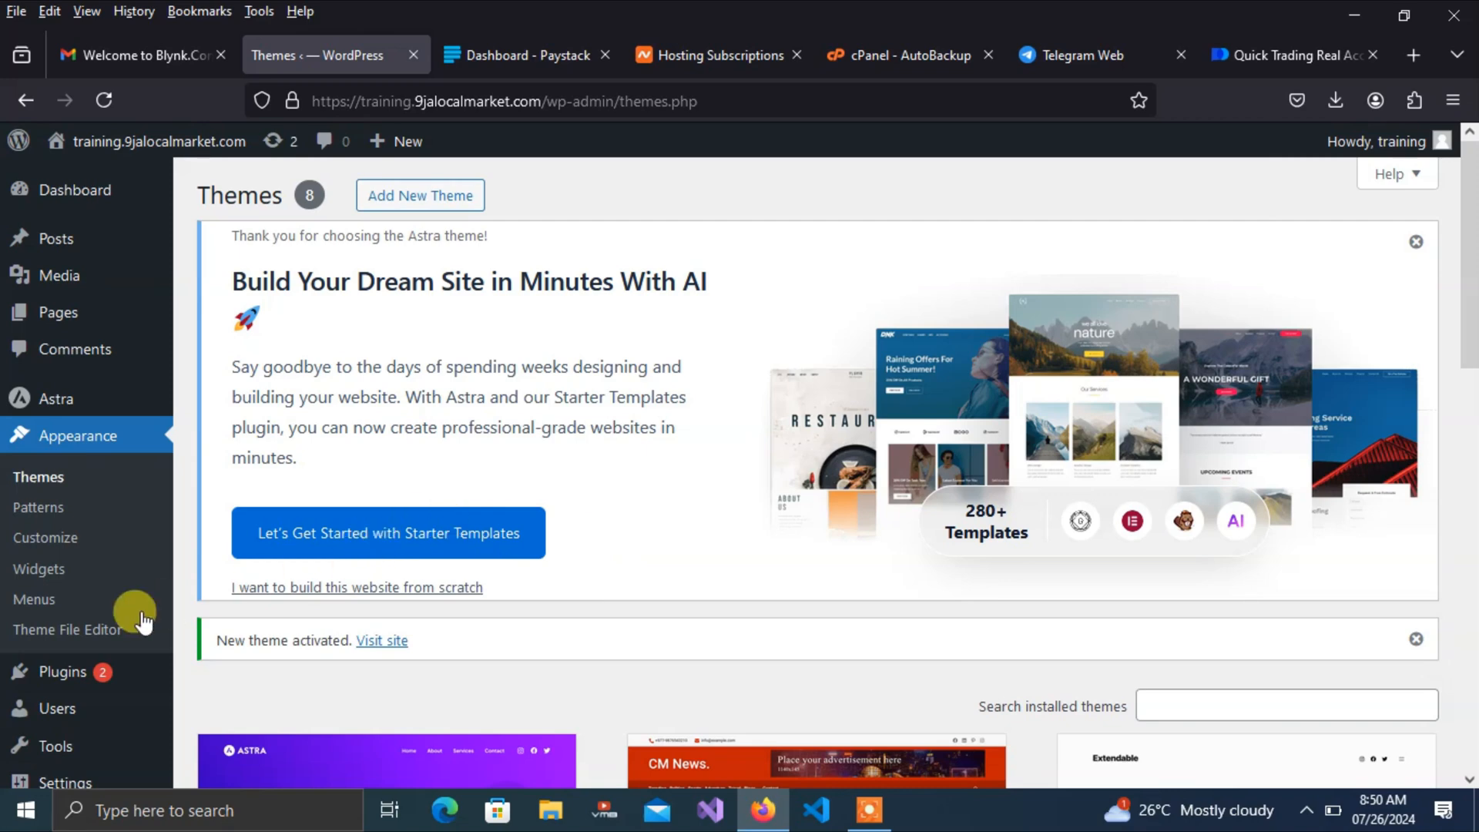
Search plugins for 'astra', then install and activate Starter Templates
click(60, 678)
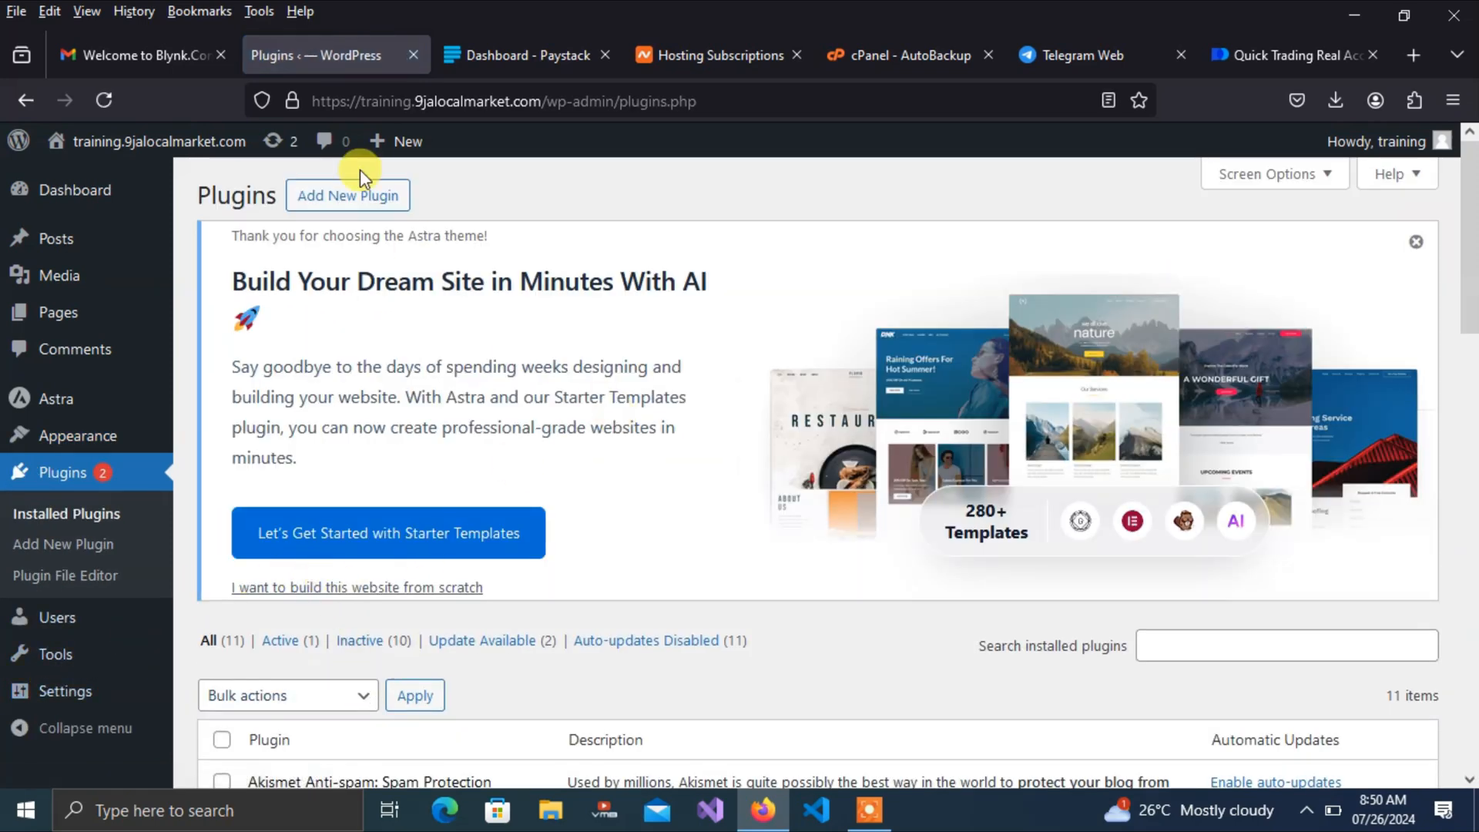
click(360, 197)
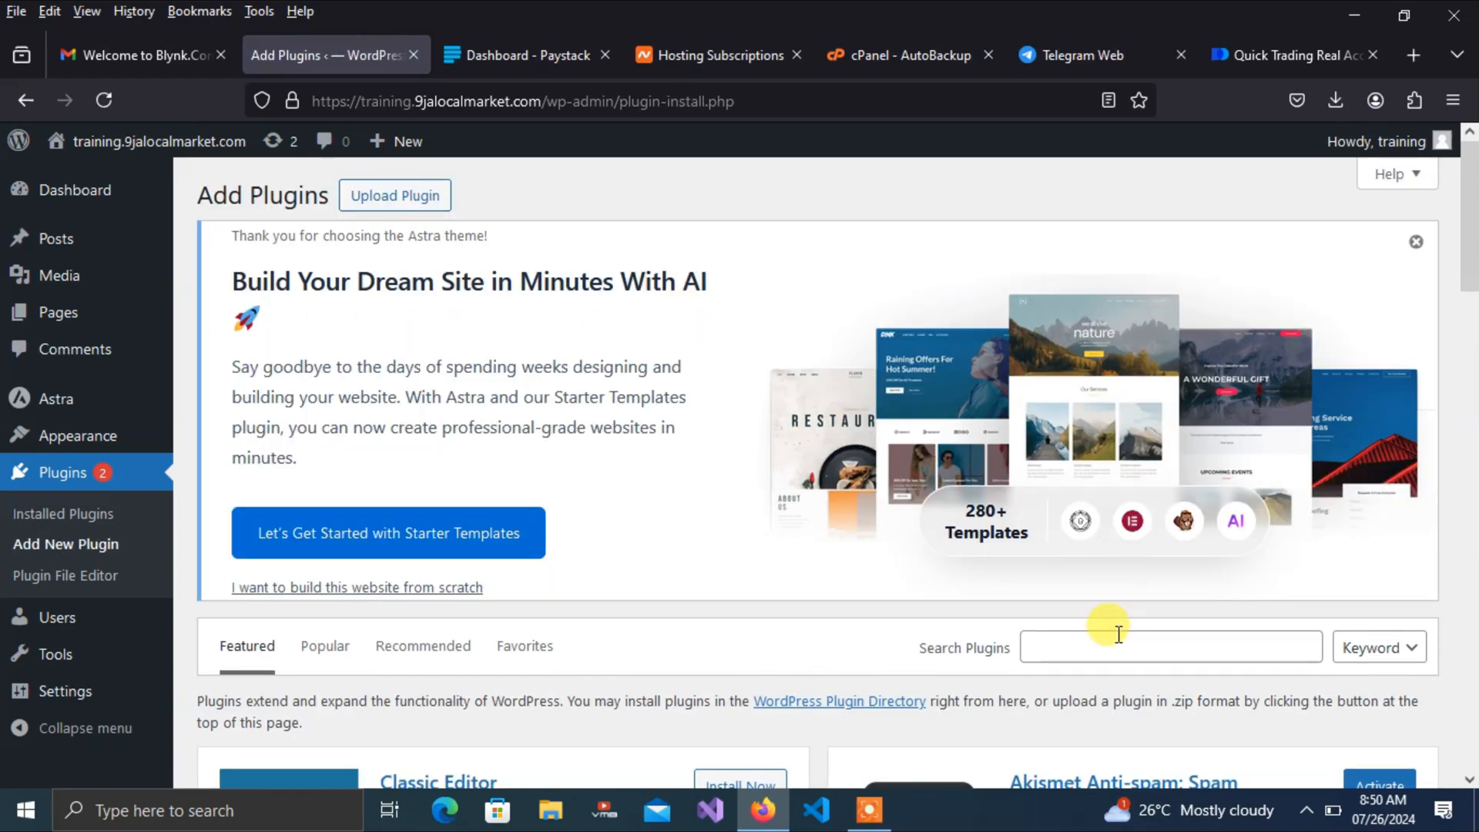
click(1116, 647)
text(a)
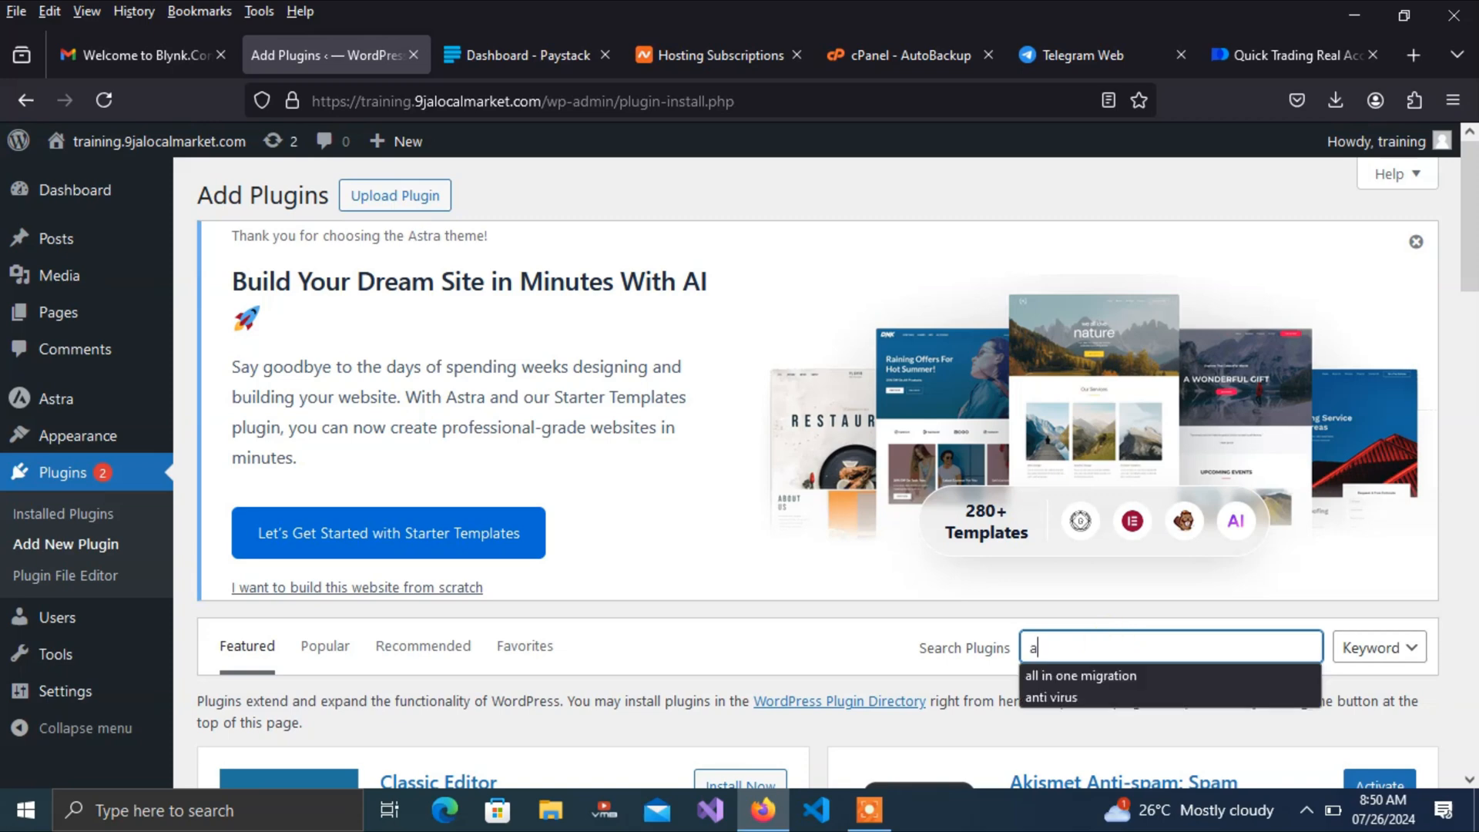
text(stra)
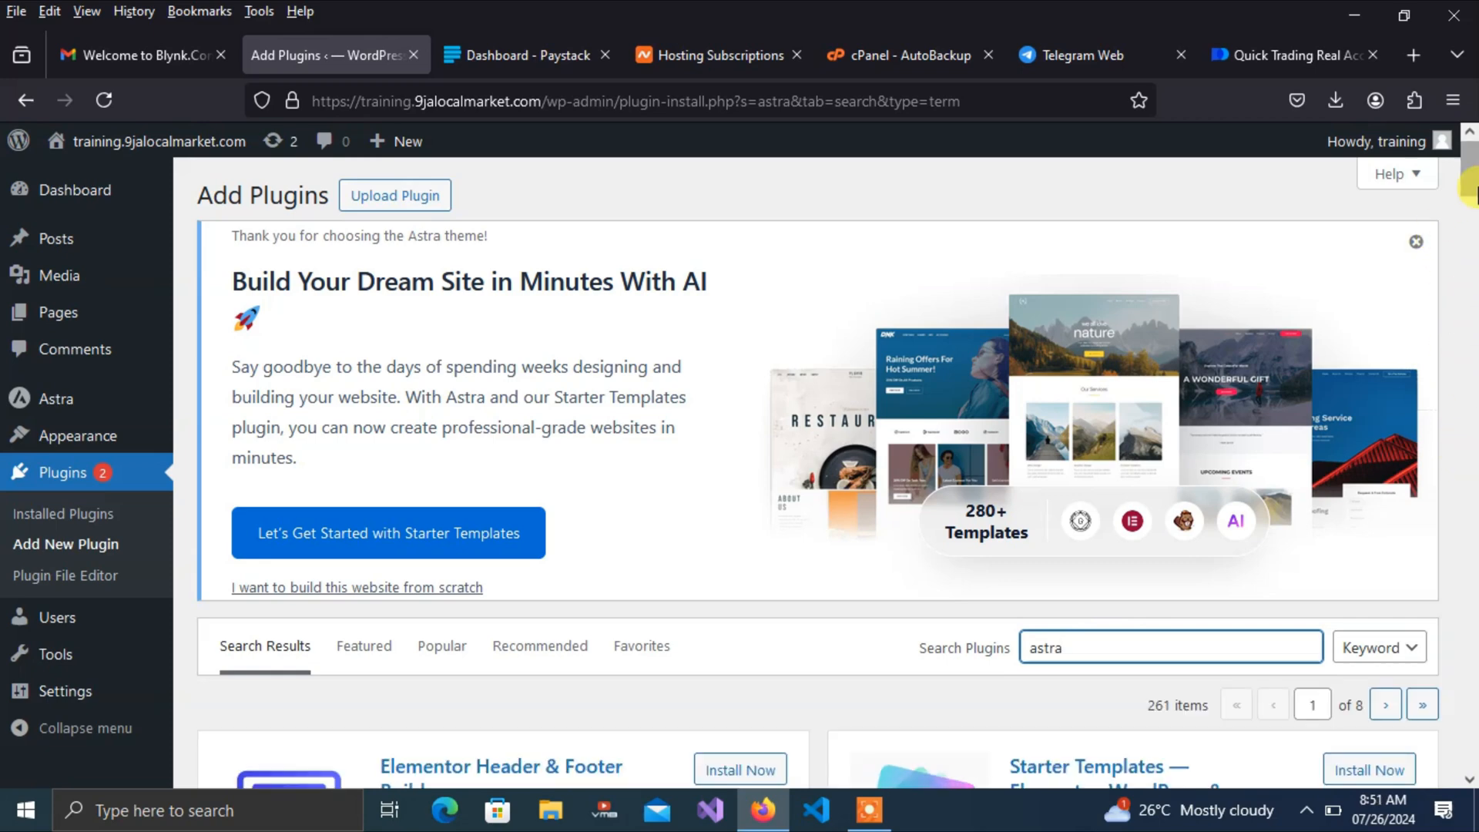
scroll(1180, 323, down, 6)
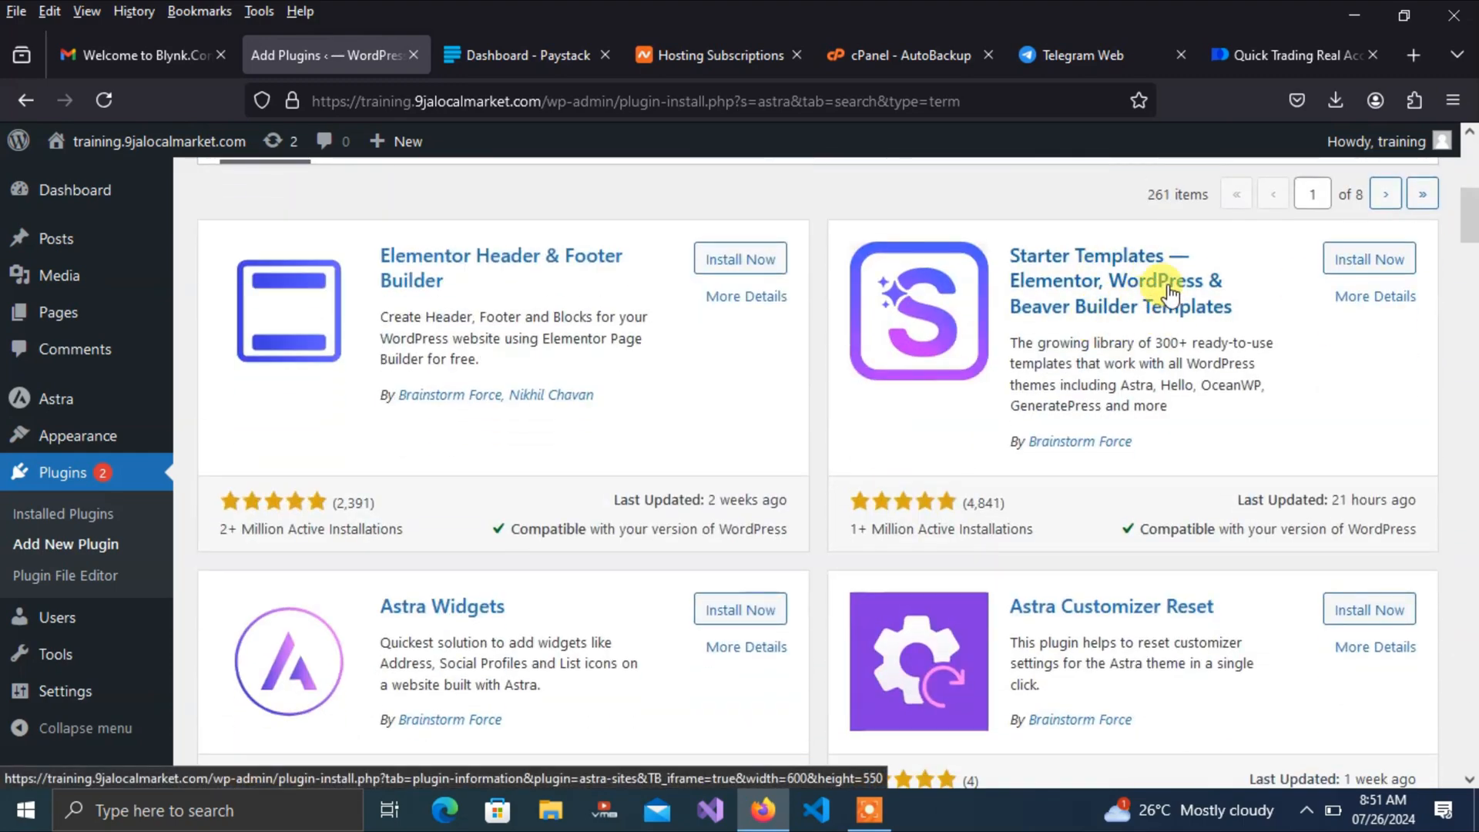
click(1357, 262)
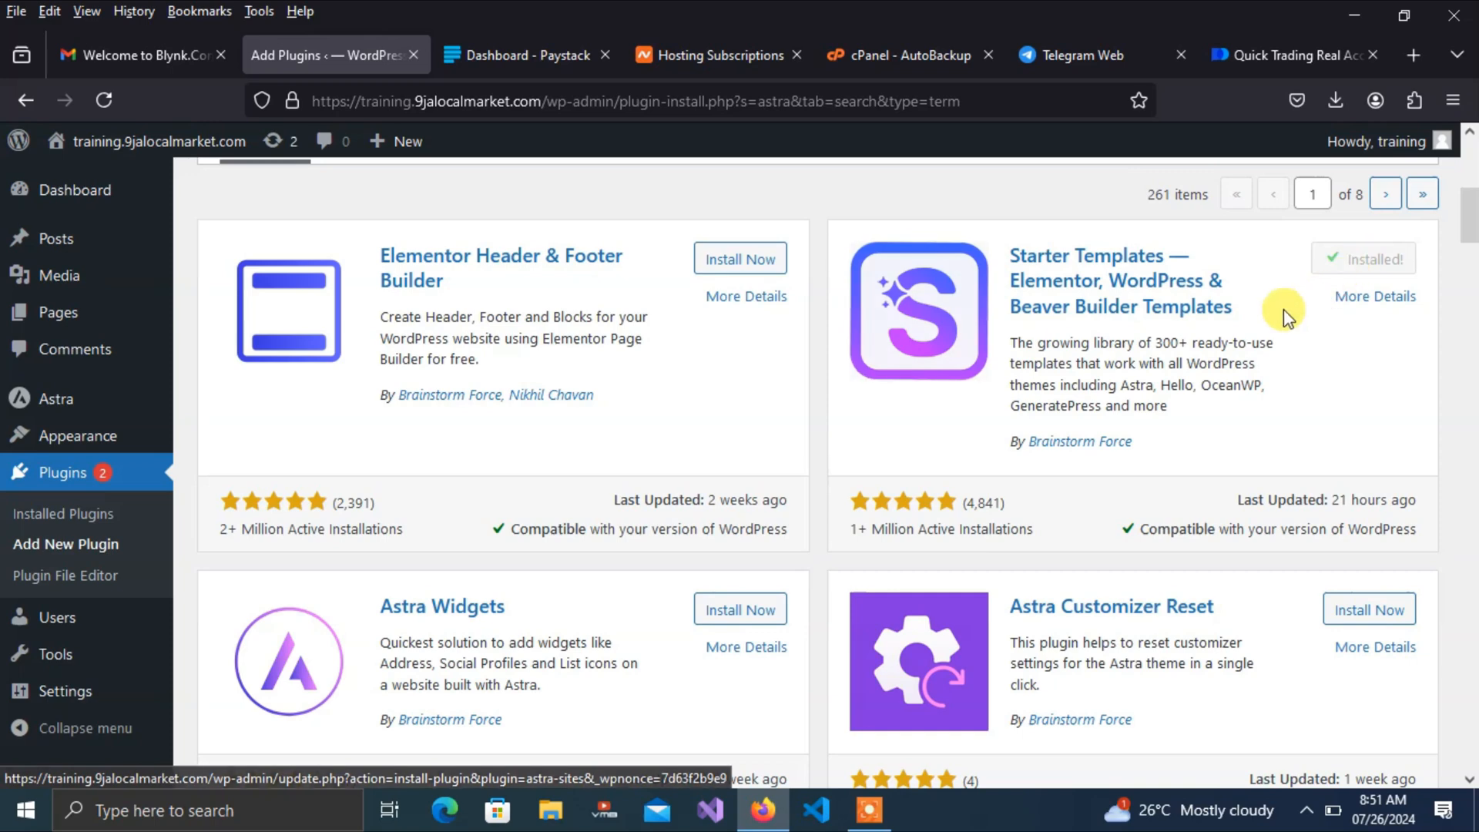
click(1365, 266)
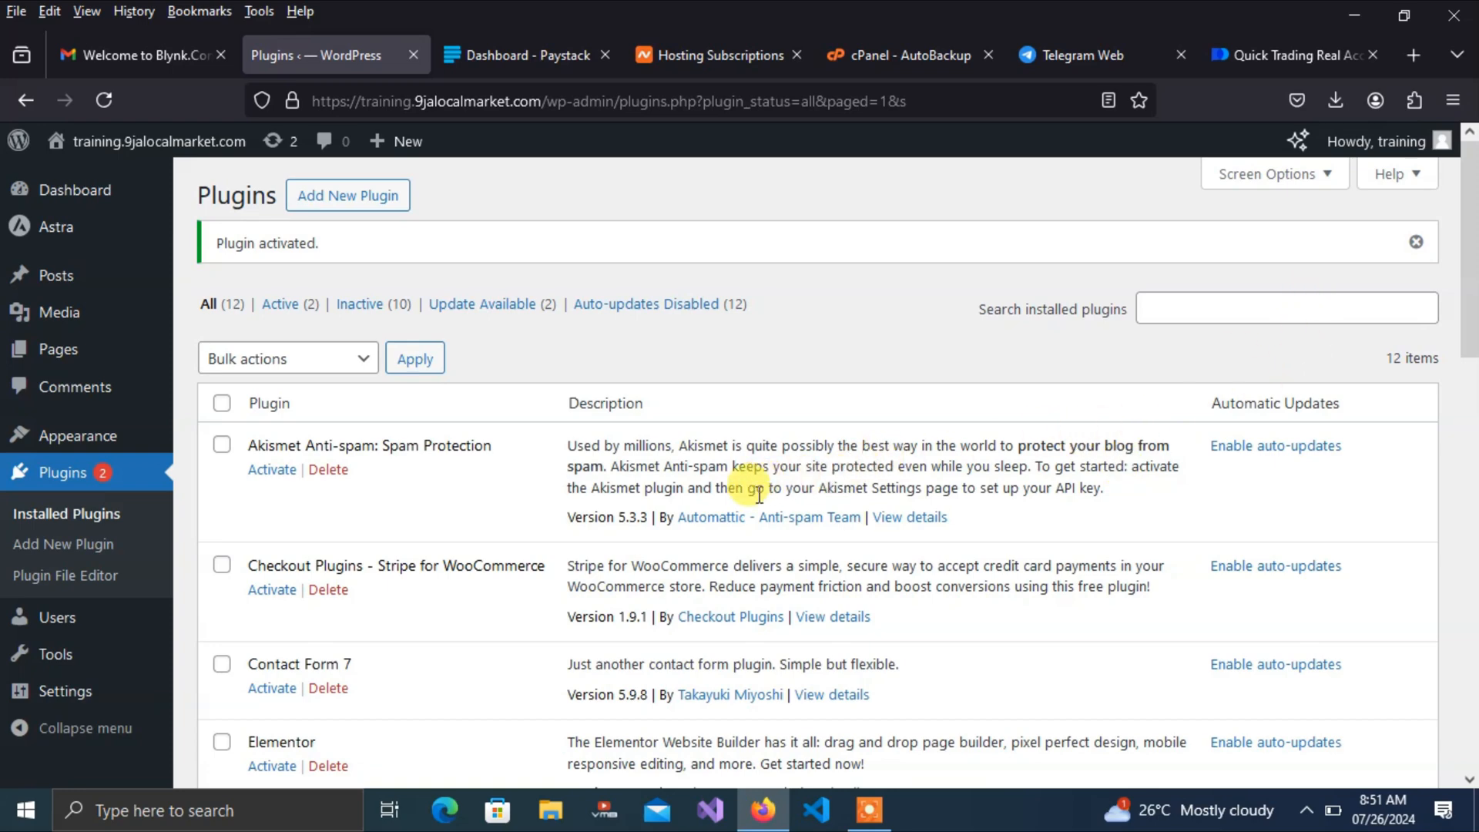
Scroll the Installed Plugins list to confirm Starter Templates is active
mouse_move(59, 239)
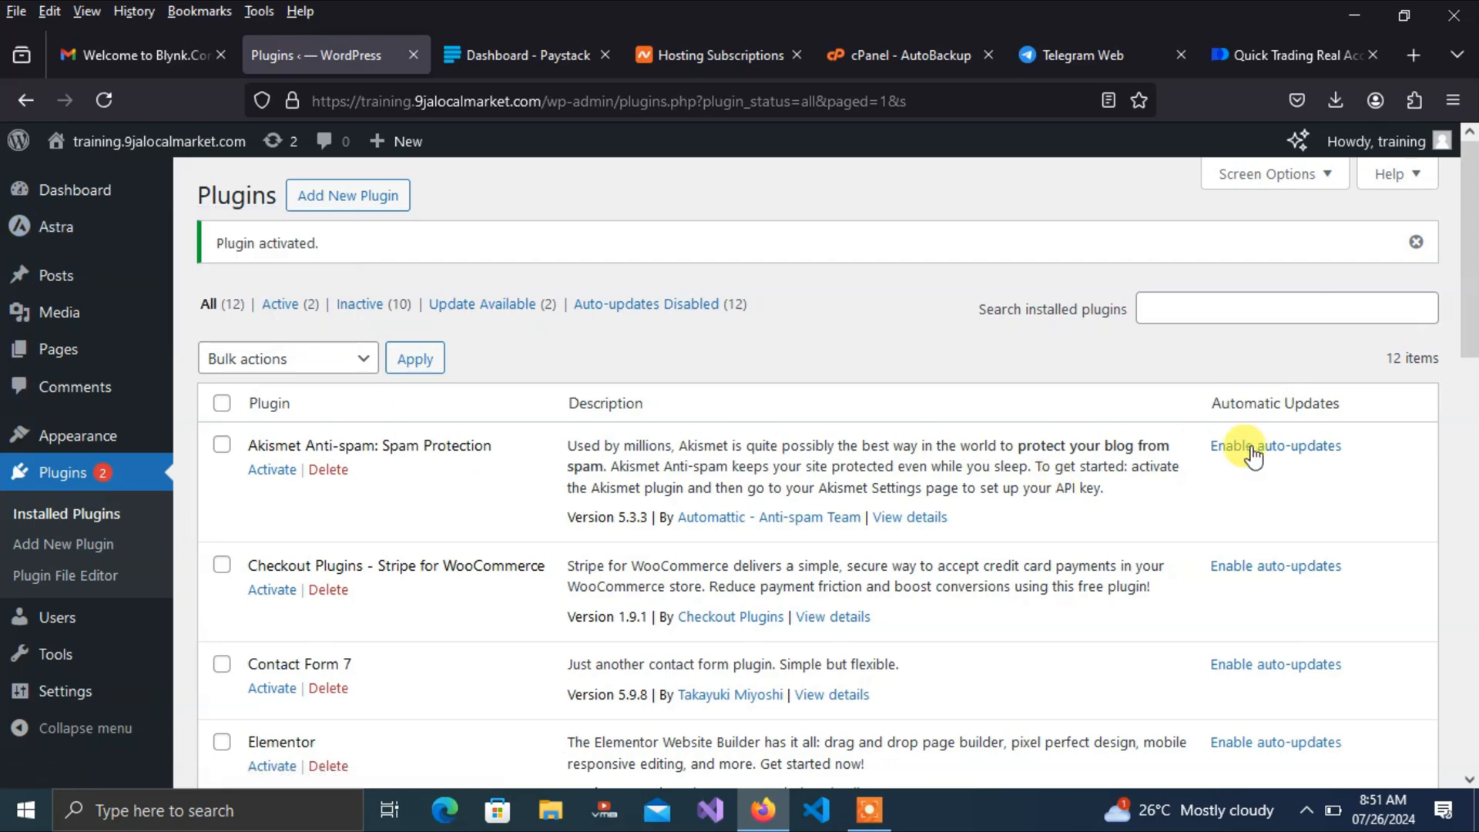
scroll(1470, 370, down, 2)
drag(1471, 369, 1473, 661)
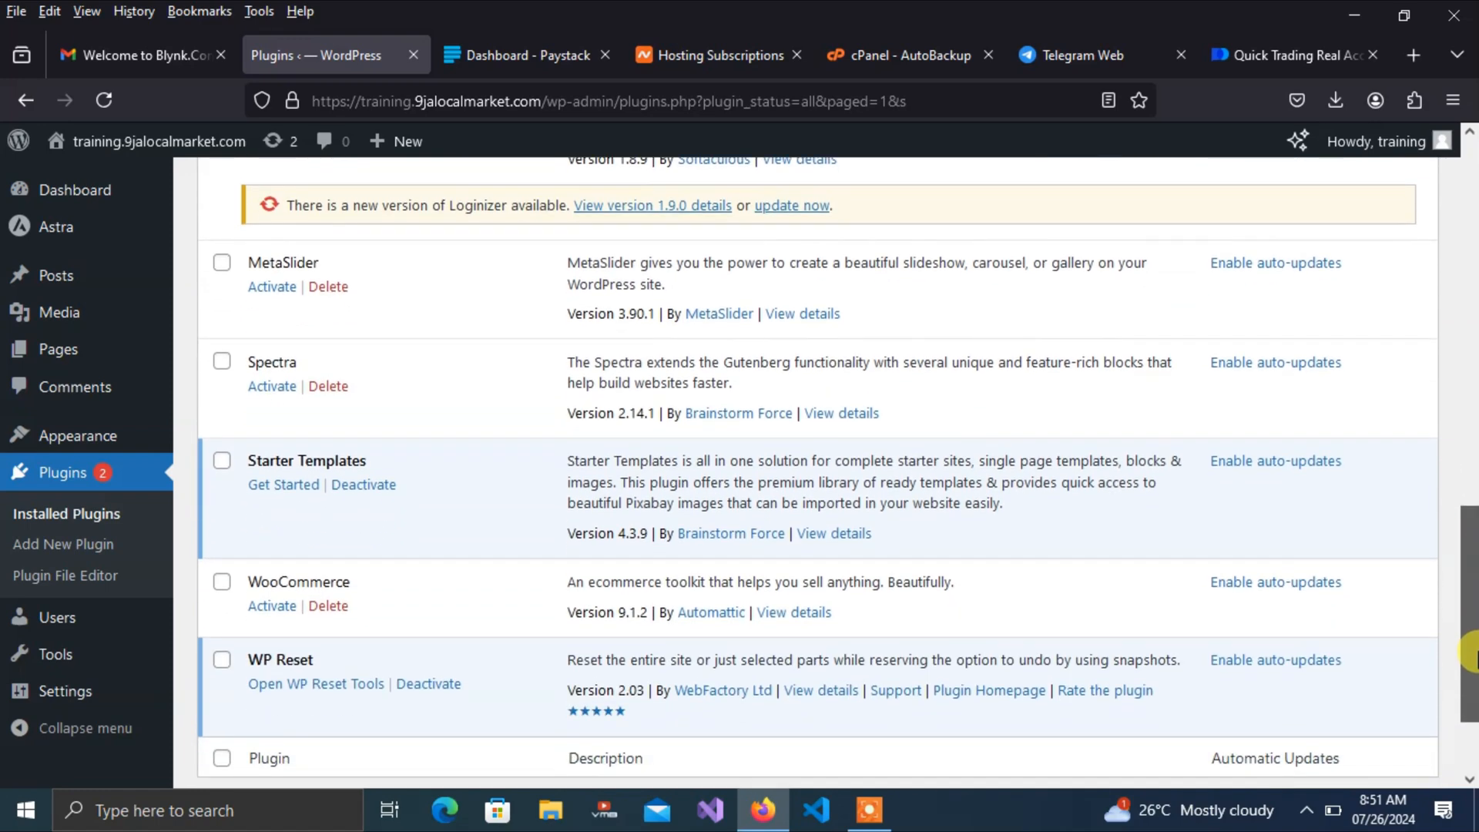
Launch Starter Templates, choose Build with Templates, and dismiss the AI builder popup
click(294, 493)
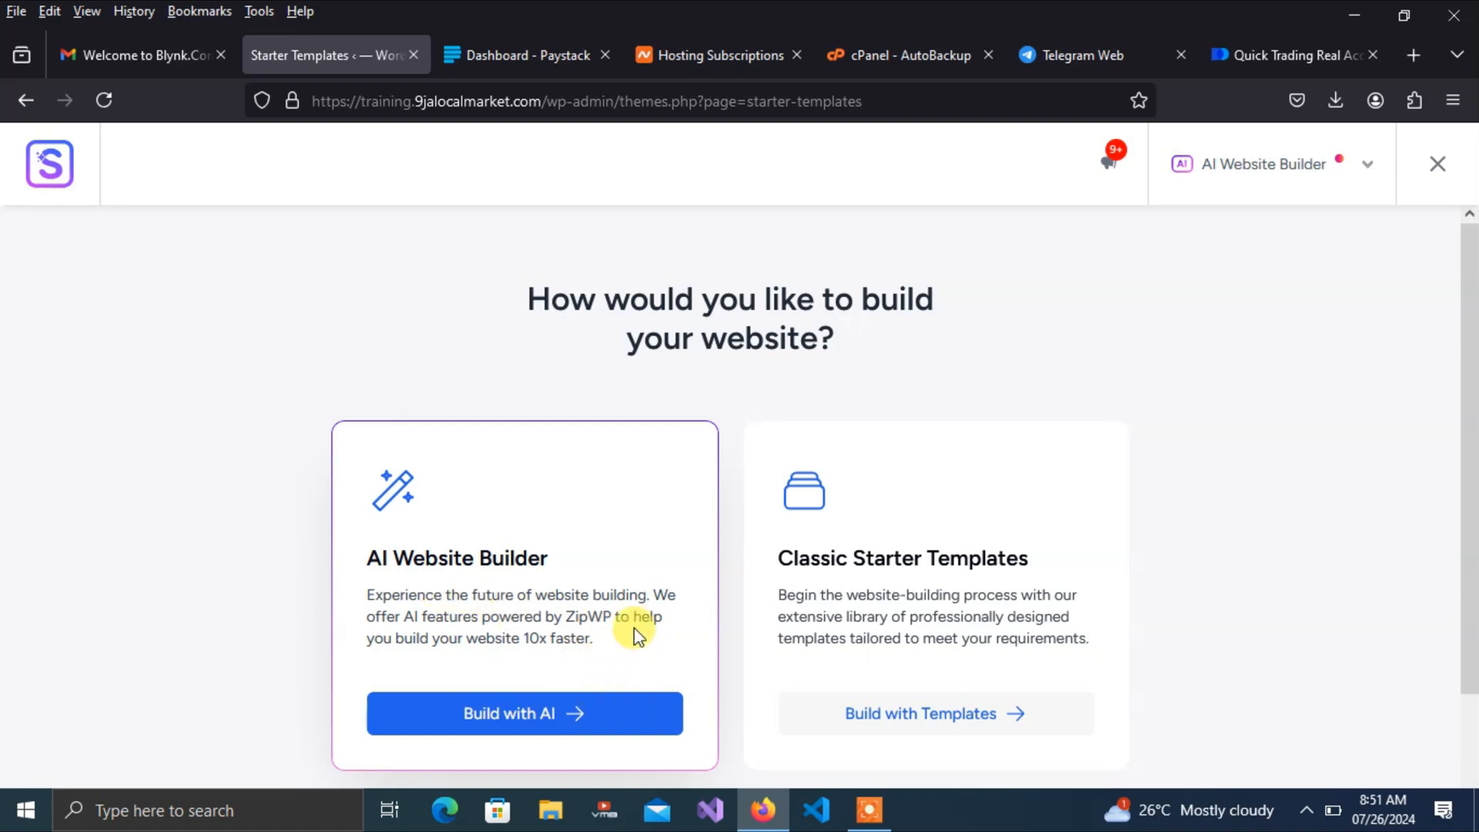
click(925, 716)
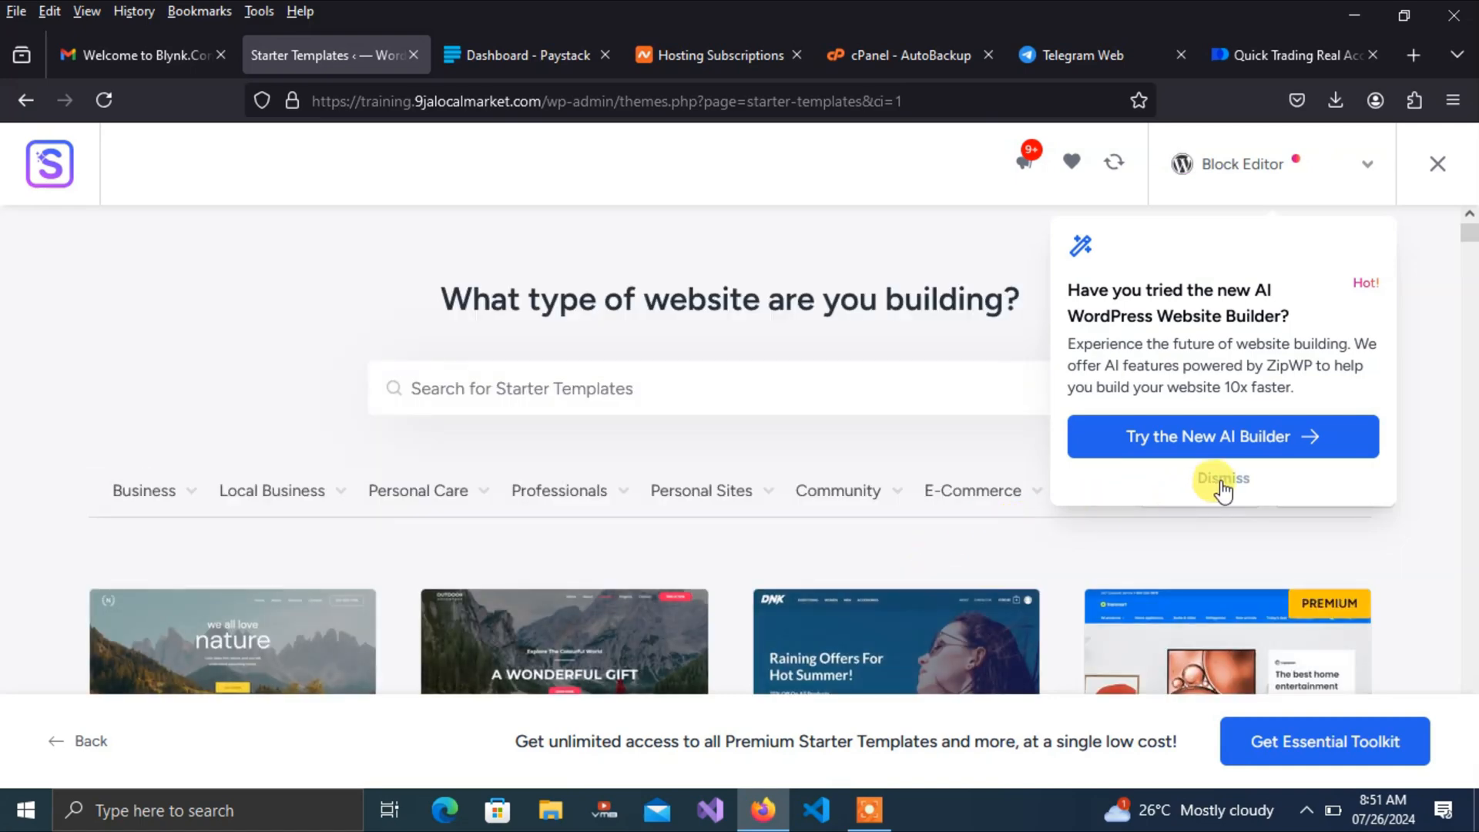
click(1223, 478)
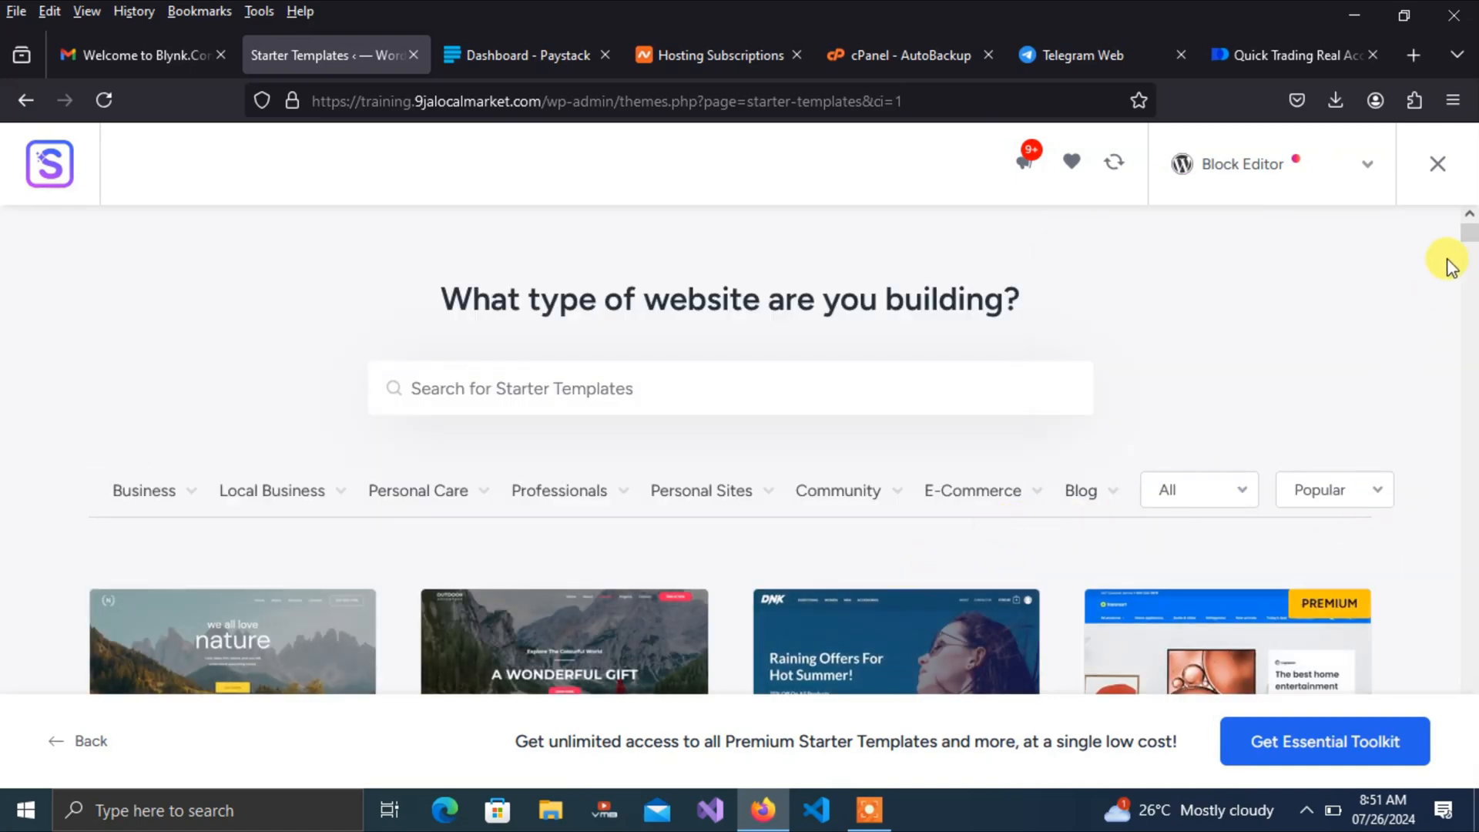
mouse_move(1469, 233)
mouse_down()
mouse_move(1468, 413)
mouse_move(1471, 204)
mouse_up()
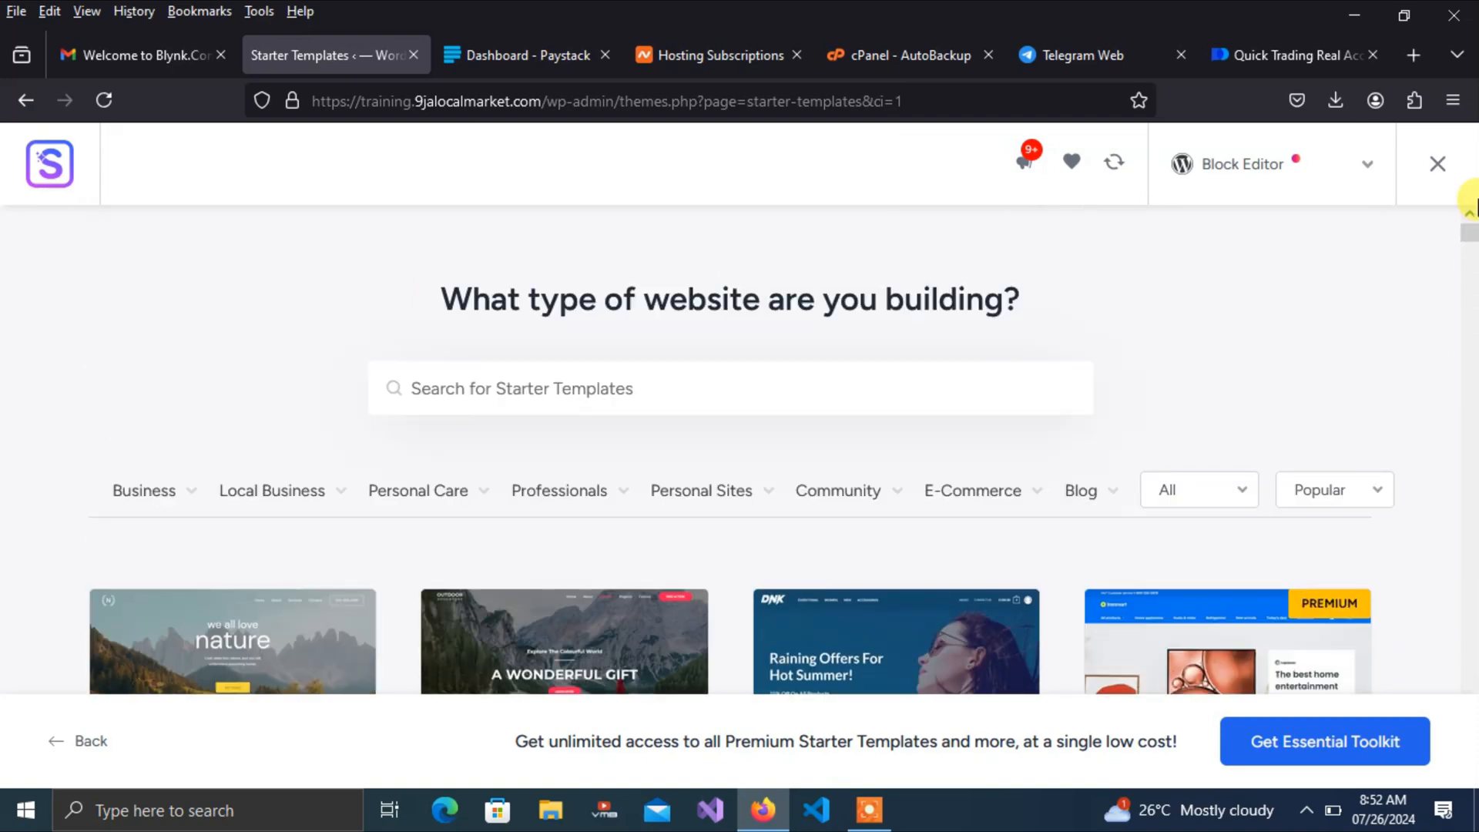
Filter to E-Commerce Clothing store templates and pick the Skin Cleanser Store design
mouse_move(976, 496)
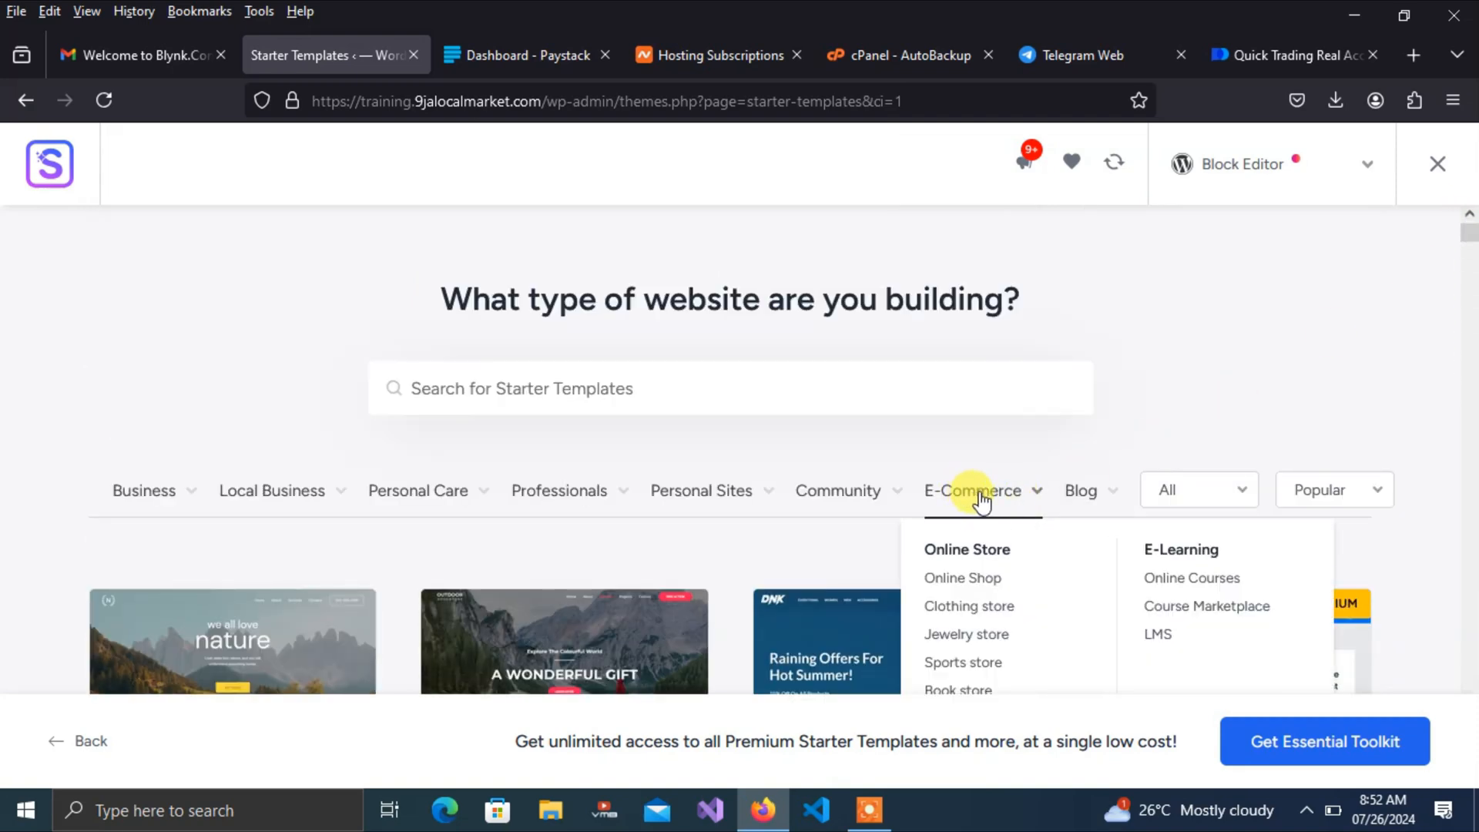
click(935, 606)
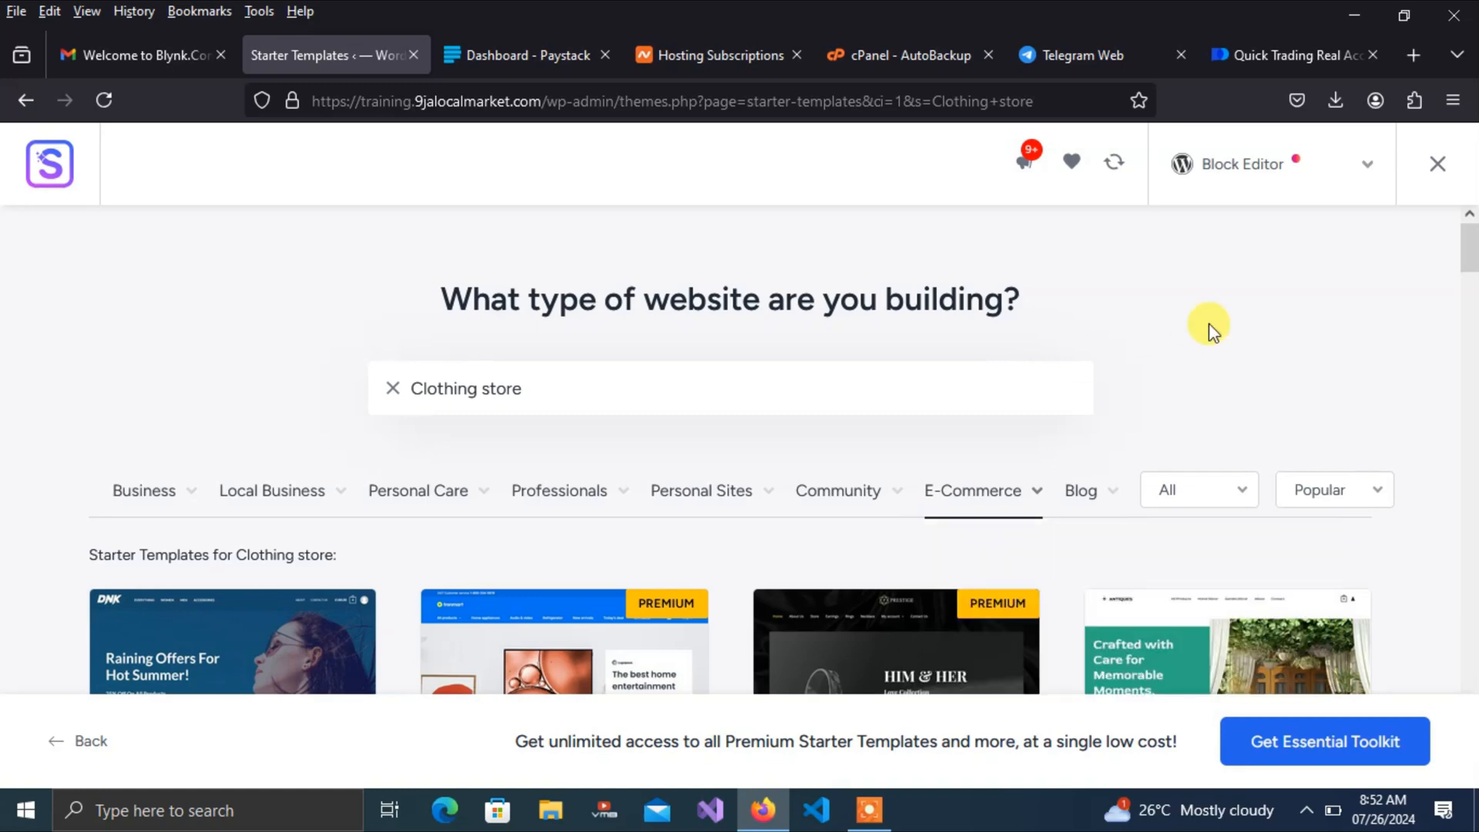
drag(1473, 258, 1473, 324)
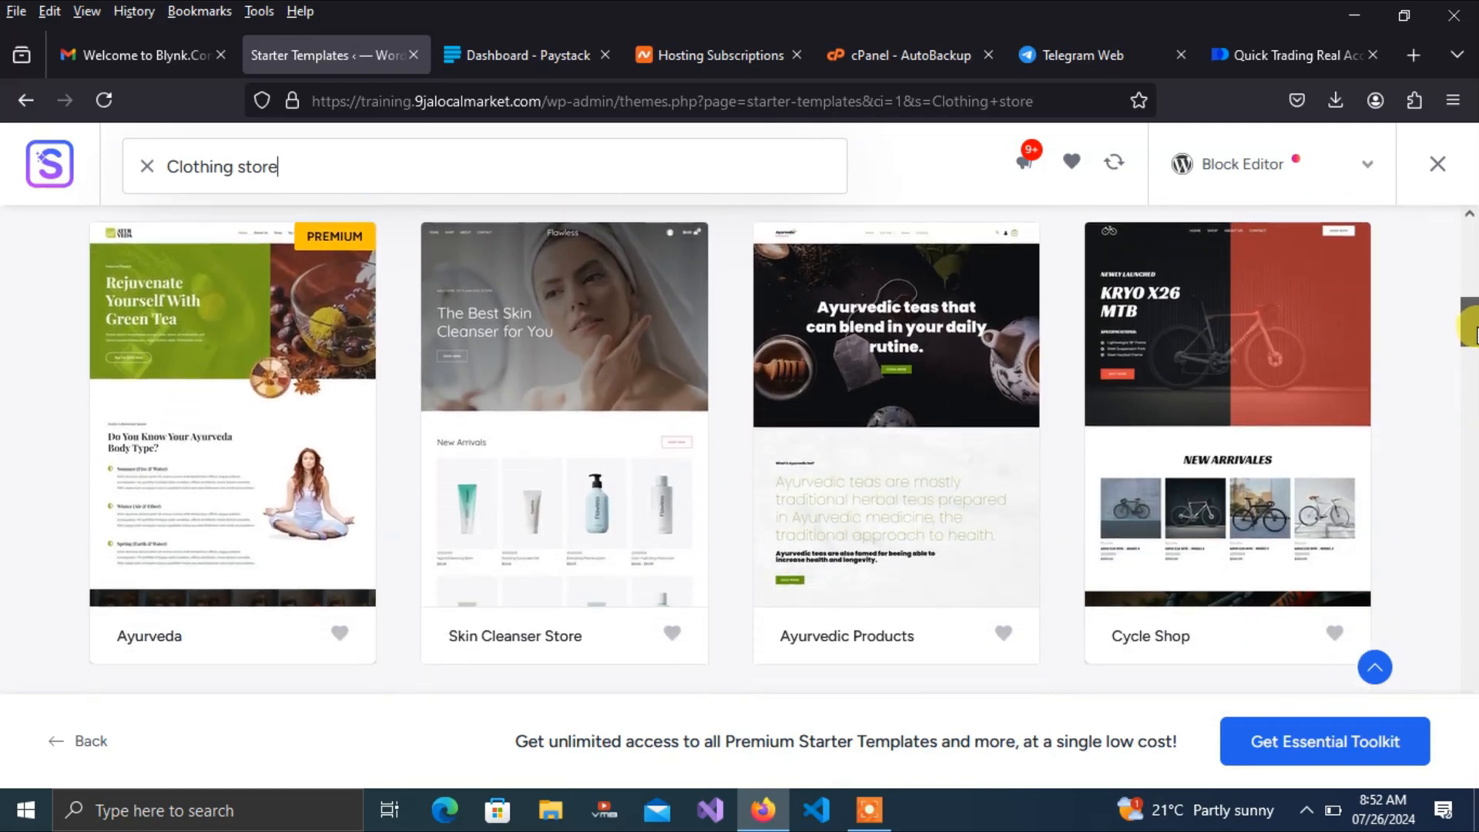
scroll(1472, 330, down, 3)
scroll(1472, 330, up, 4)
scroll(1473, 329, up, 3)
scroll(1473, 330, down, 3)
scroll(1467, 324, down, 2)
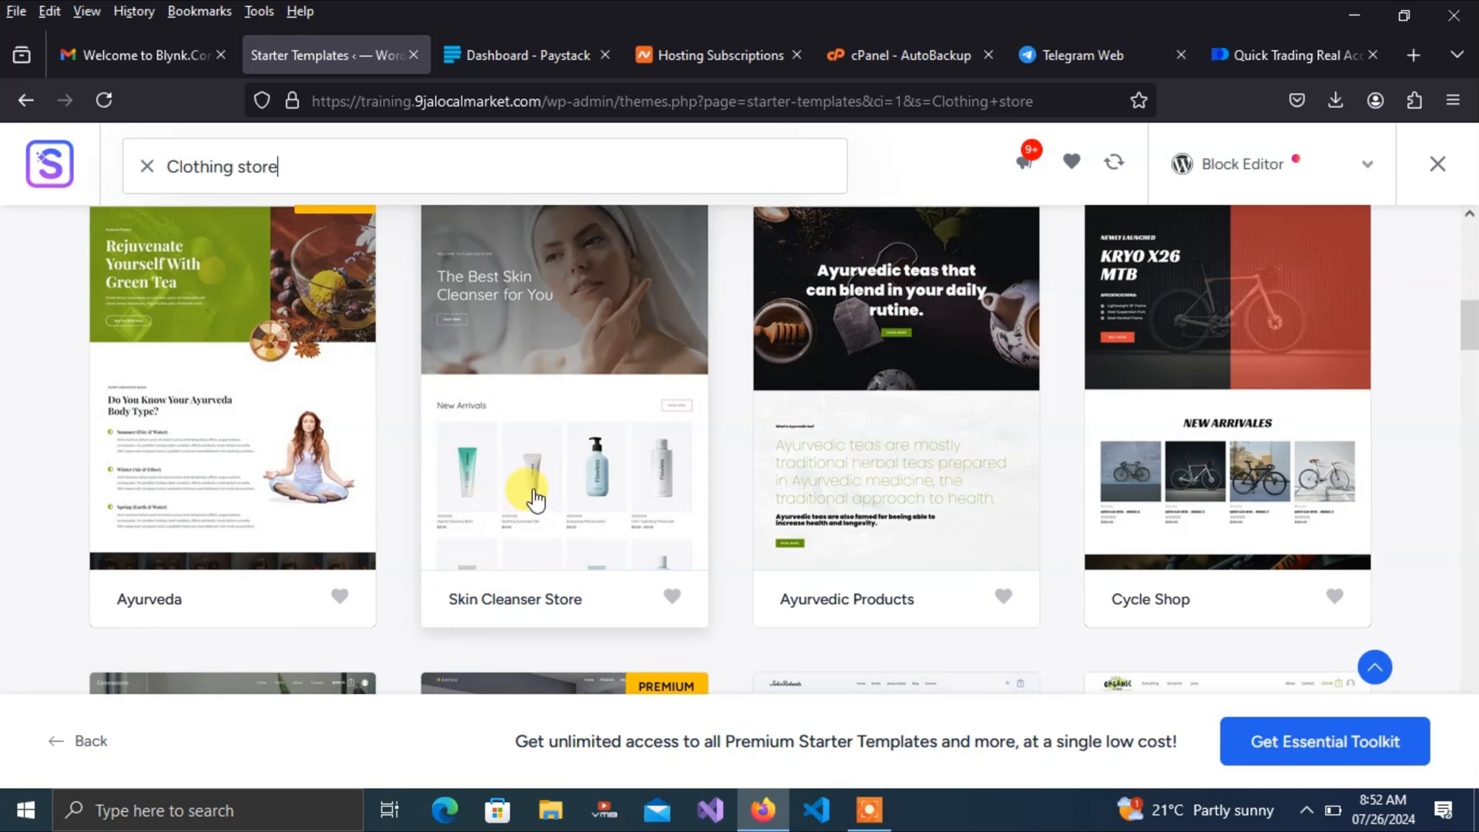
click(556, 401)
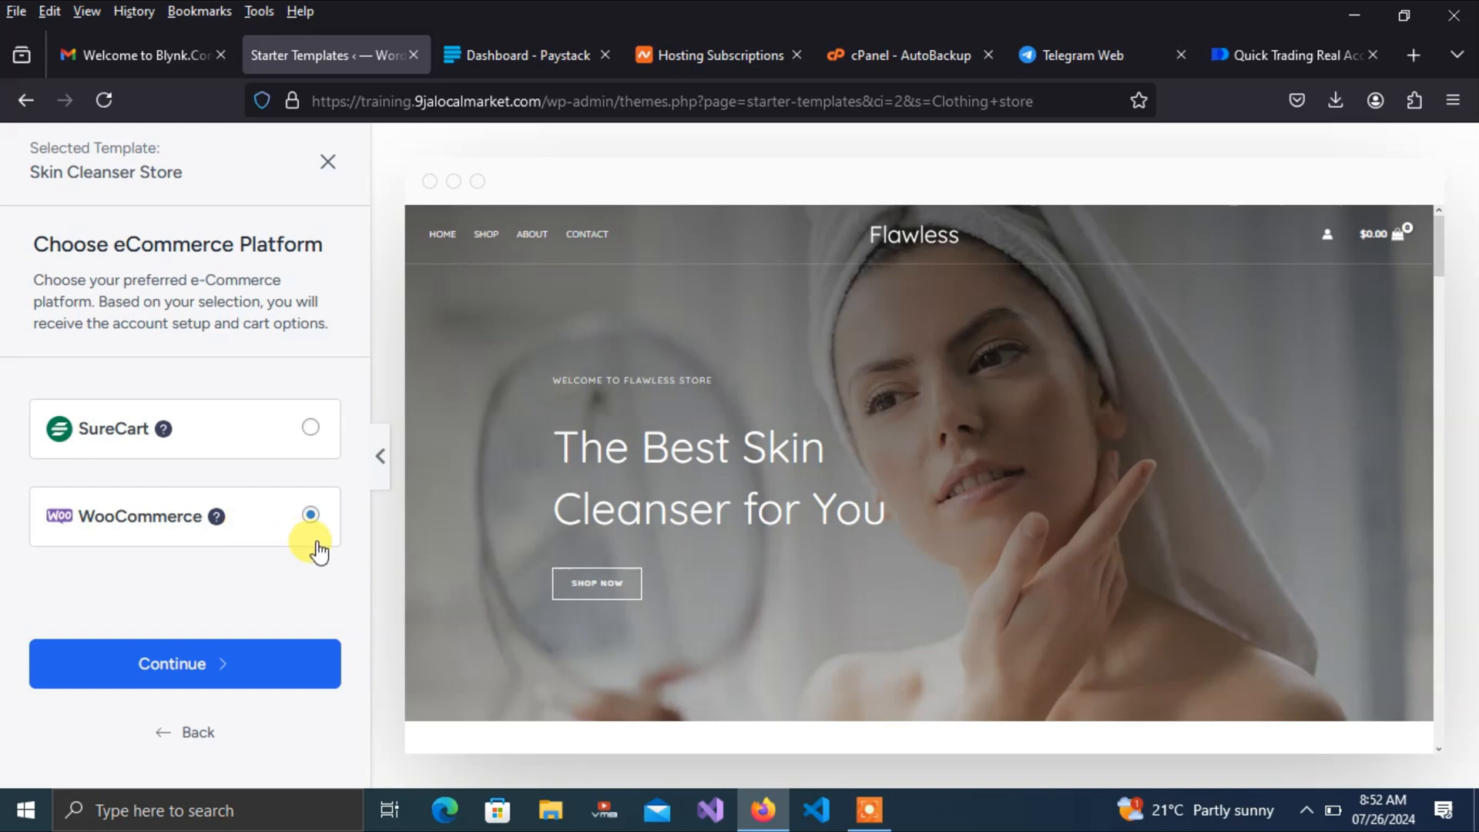
Continue with WooCommerce as the eCommerce platform and set the color palette to Style 4
click(193, 670)
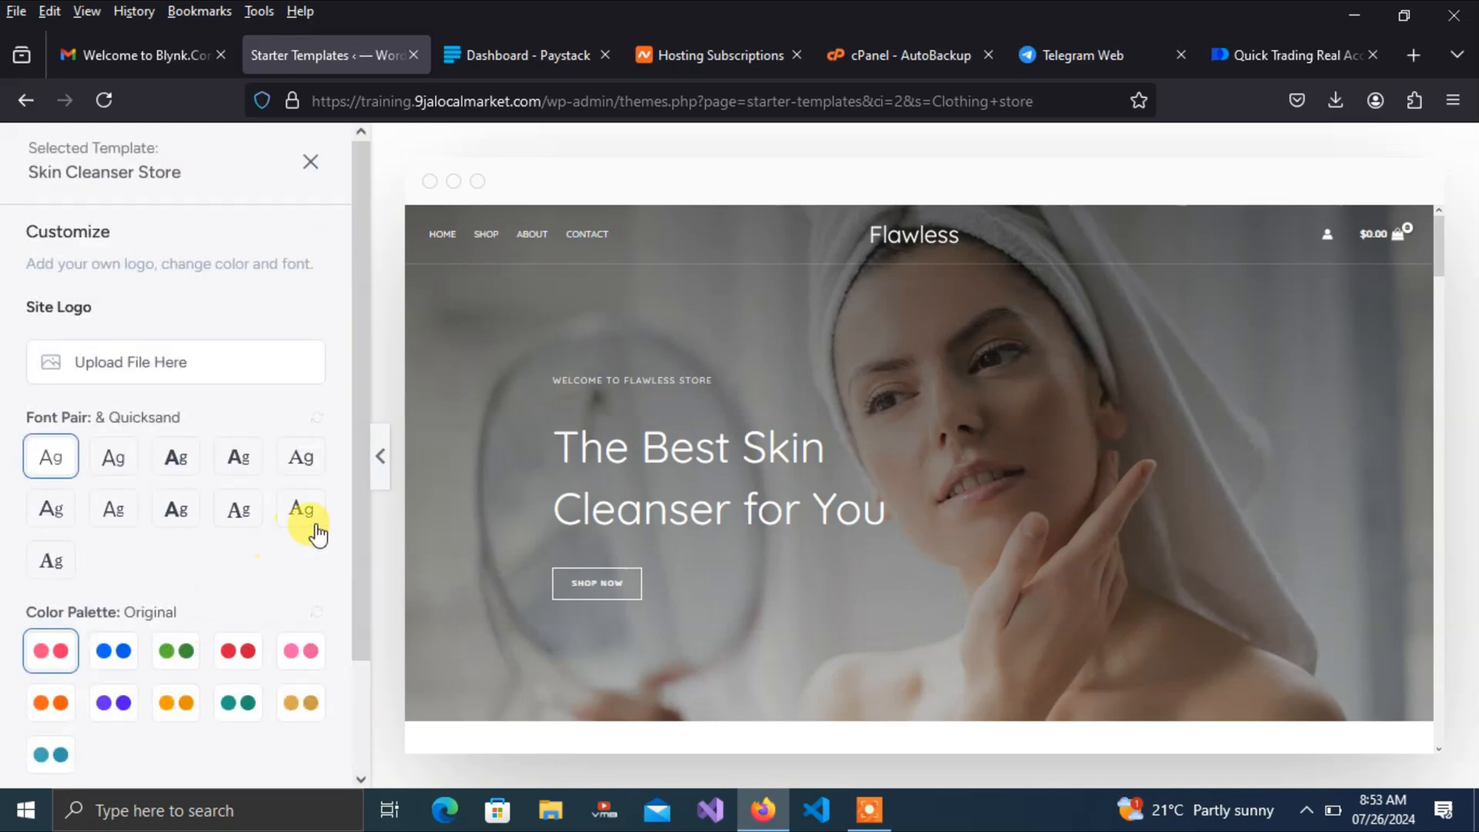
drag(364, 425, 368, 579)
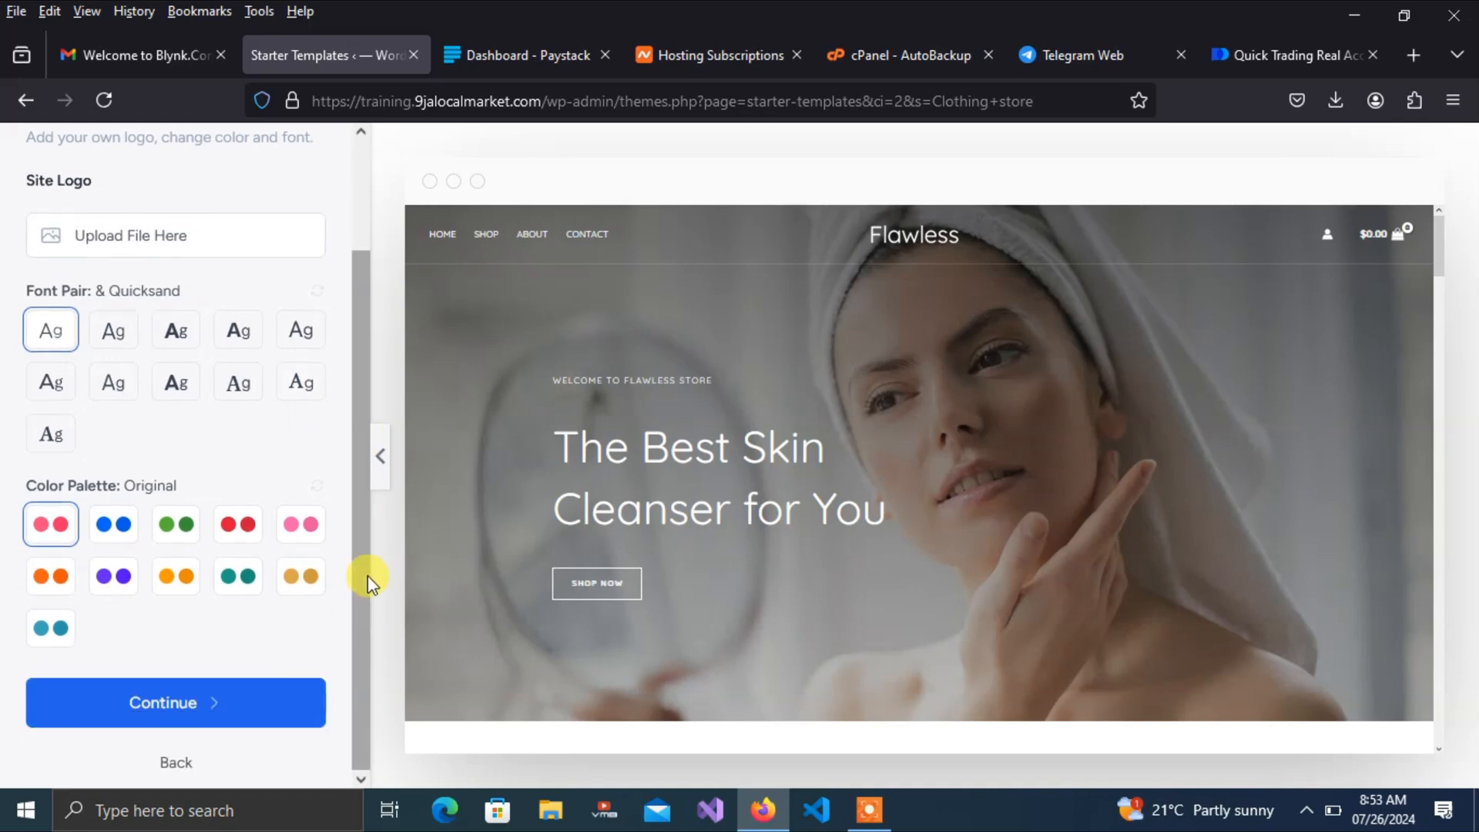
drag(1437, 249, 1435, 626)
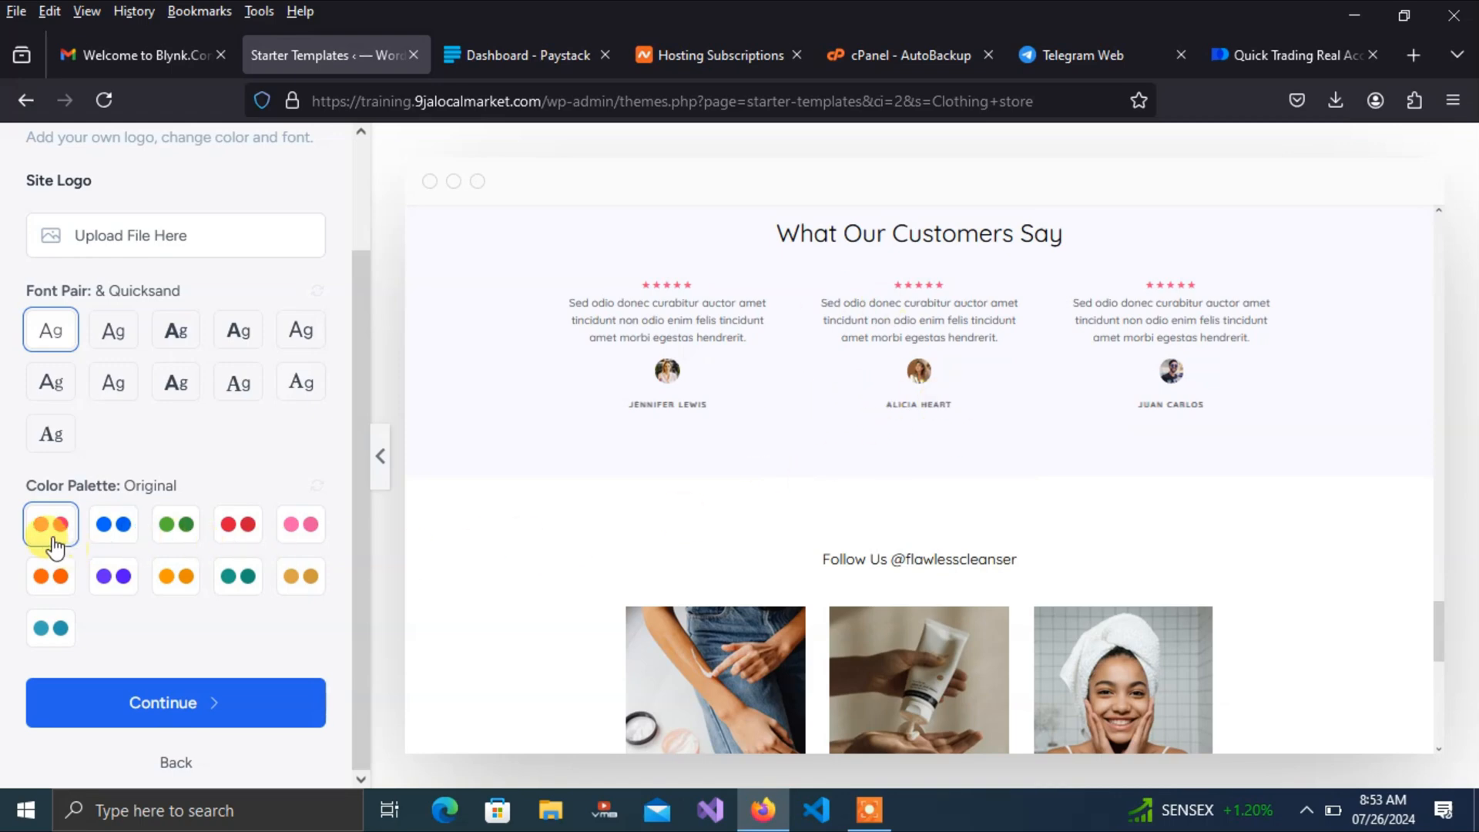
click(114, 527)
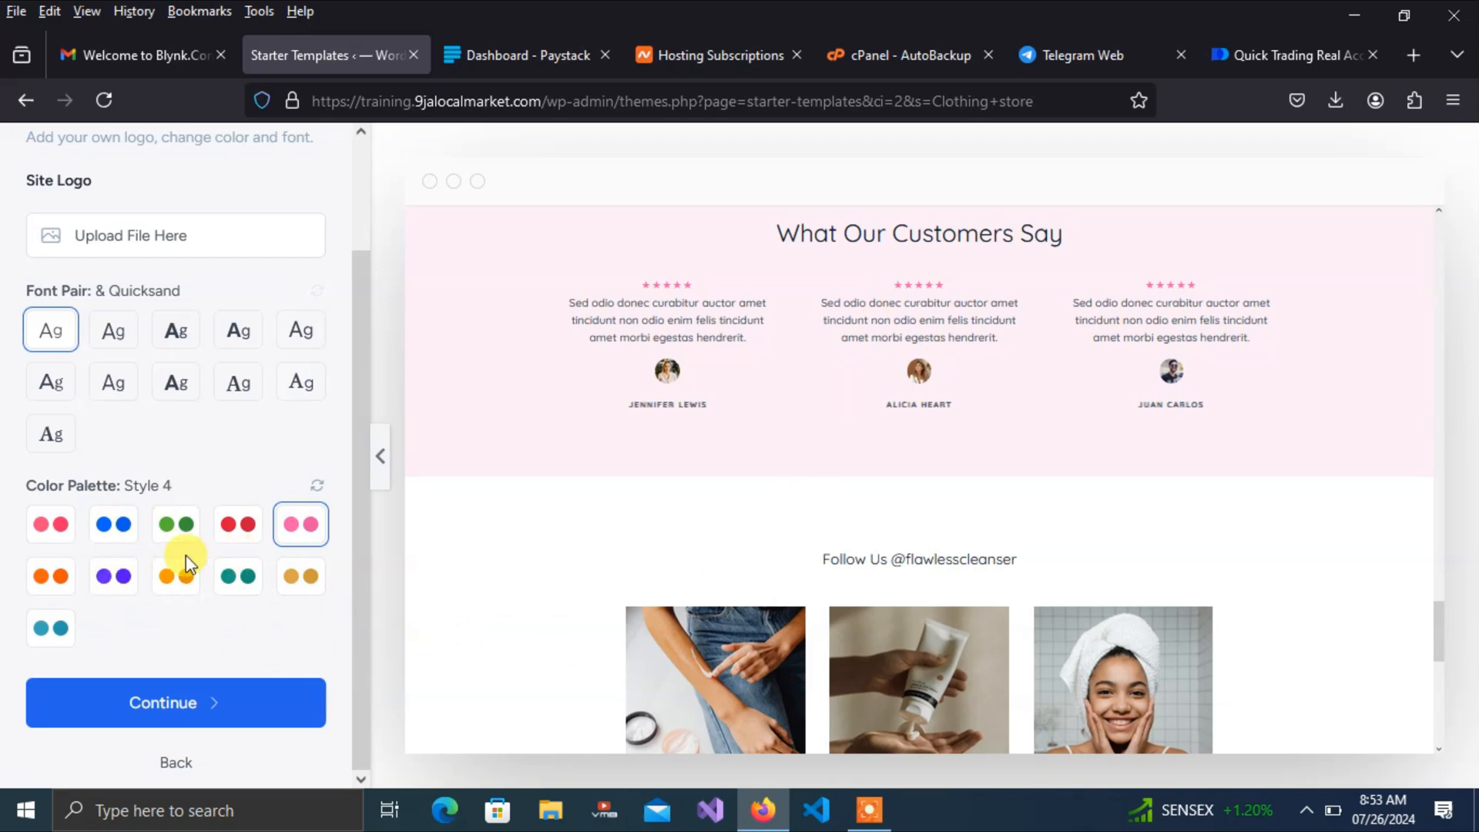
Try the Lexend & DM Sans and Work Sans & Inter font pairs, then choose Quicksand
click(118, 339)
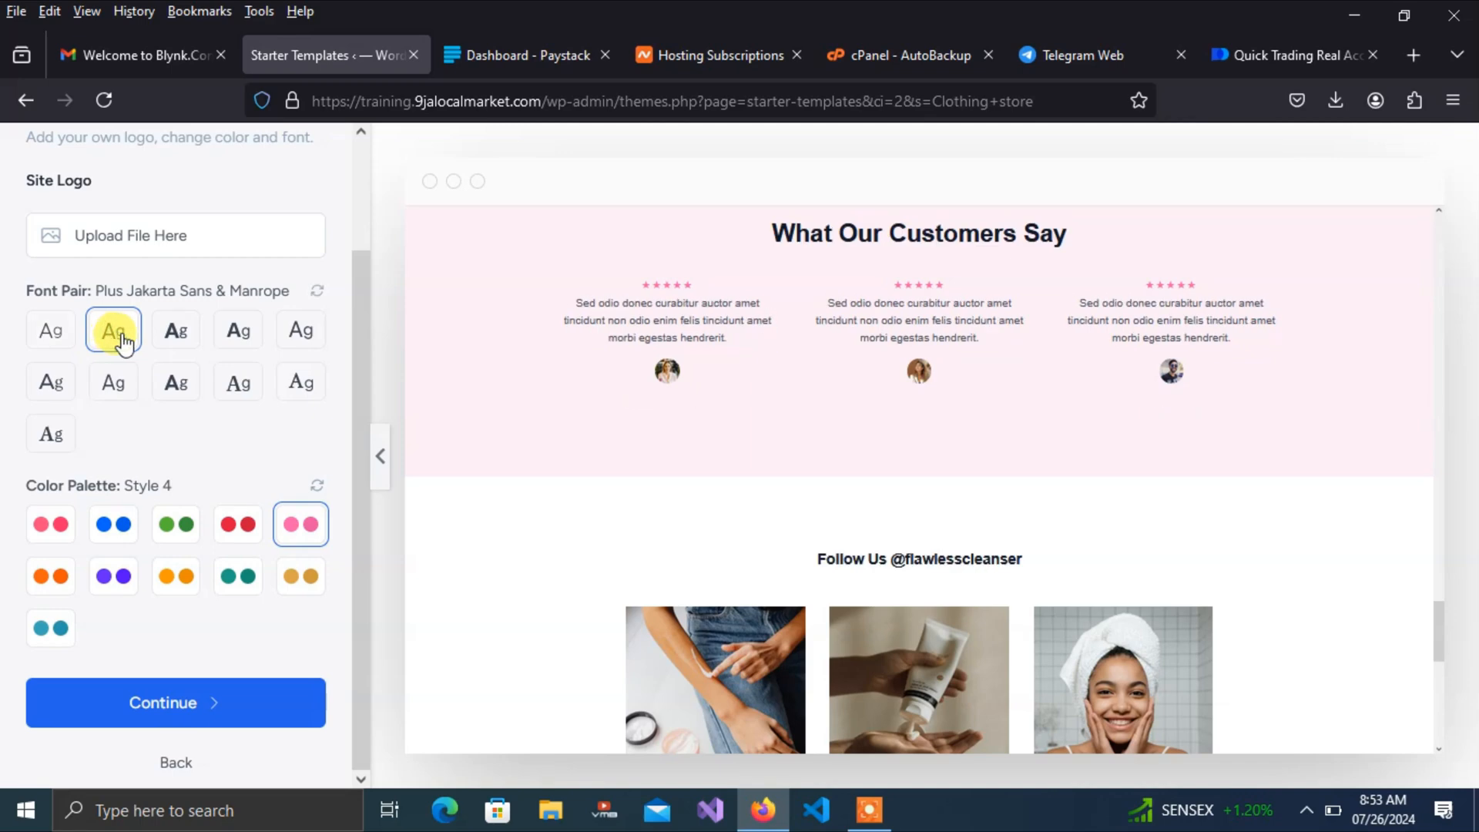
click(190, 351)
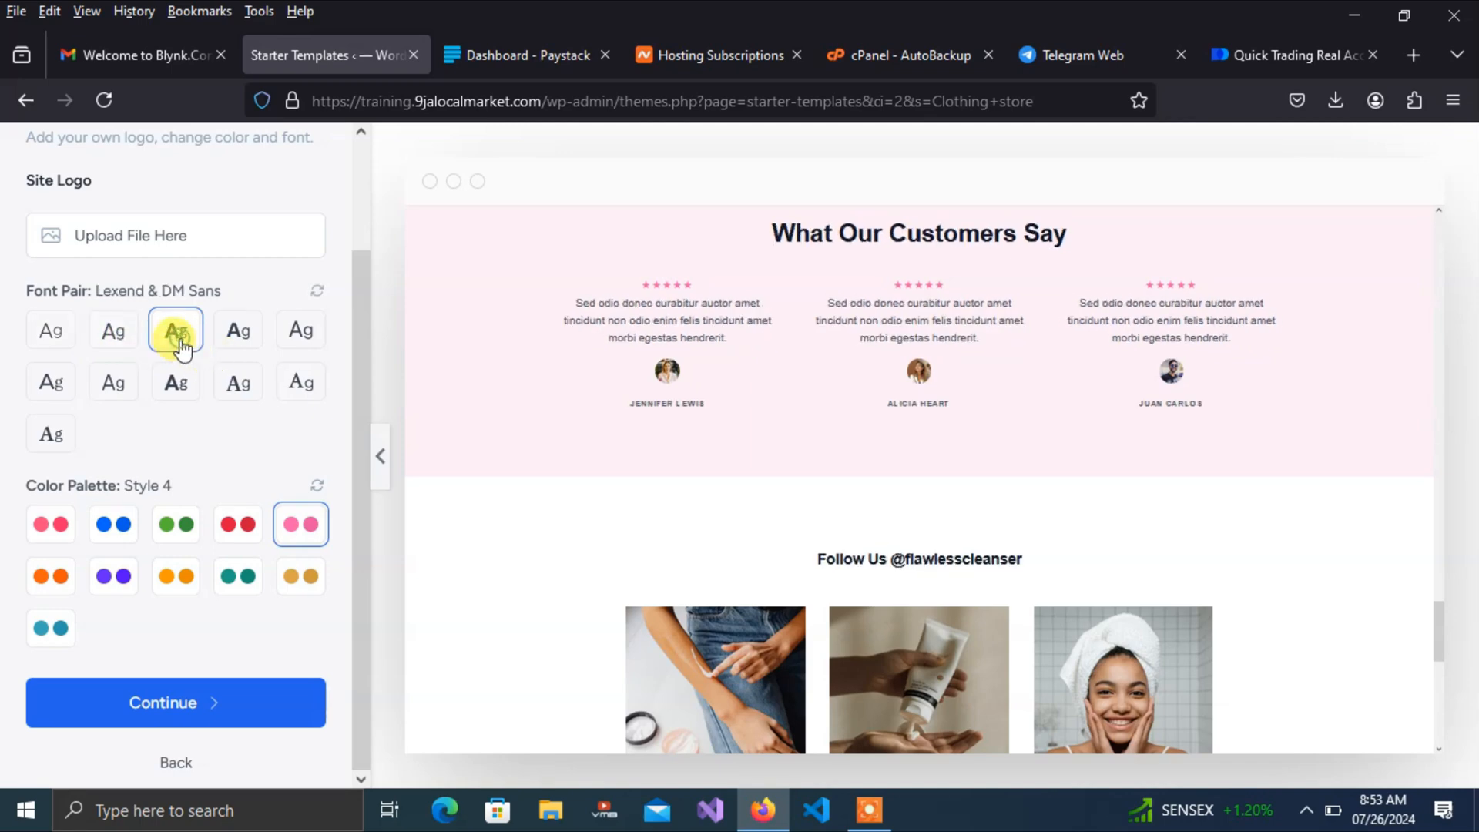
click(262, 350)
click(68, 326)
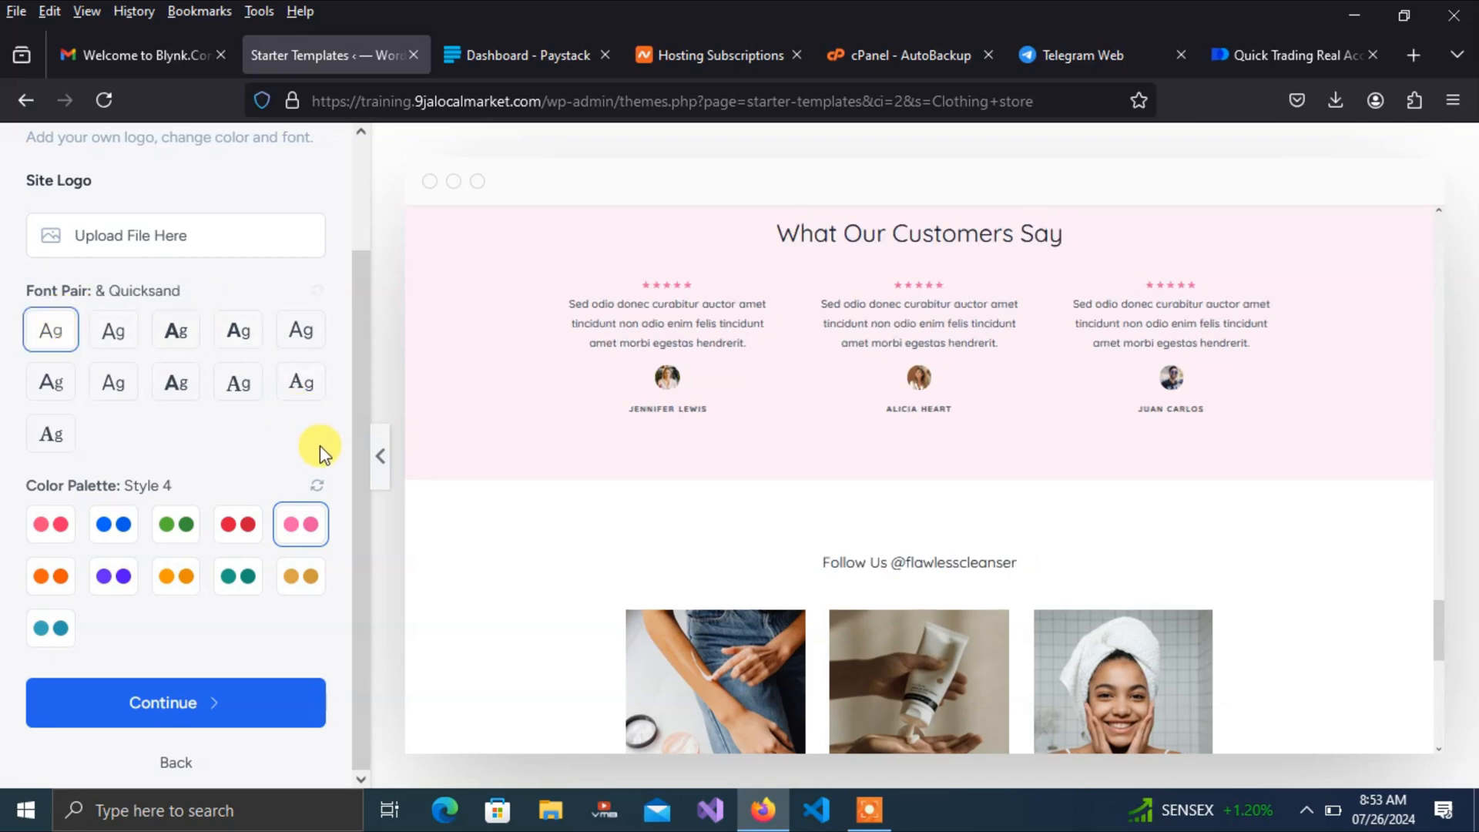
Skip the Select features step and submit to build the website until it reports 100%
click(175, 703)
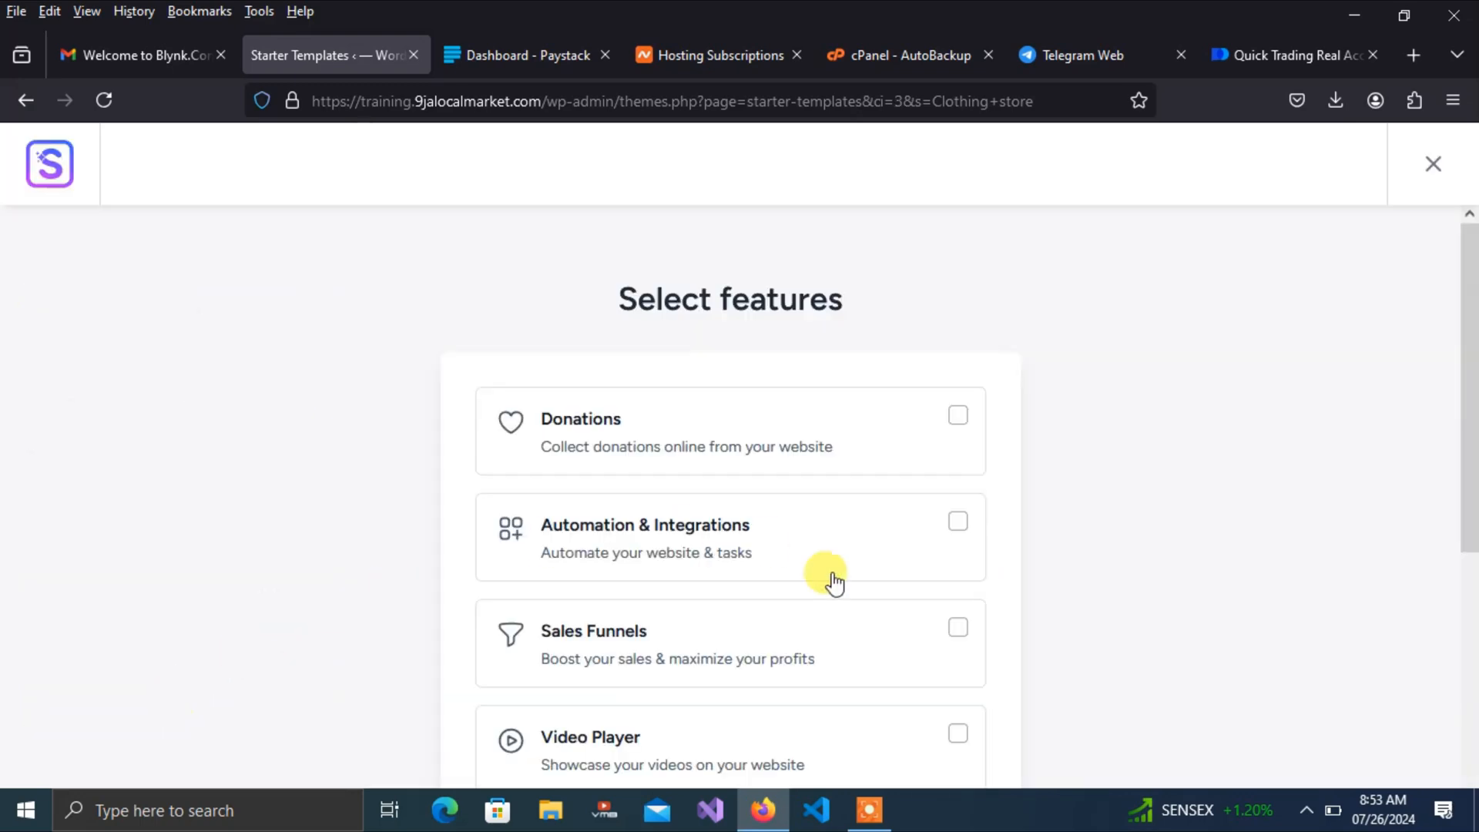
drag(1468, 316, 1477, 468)
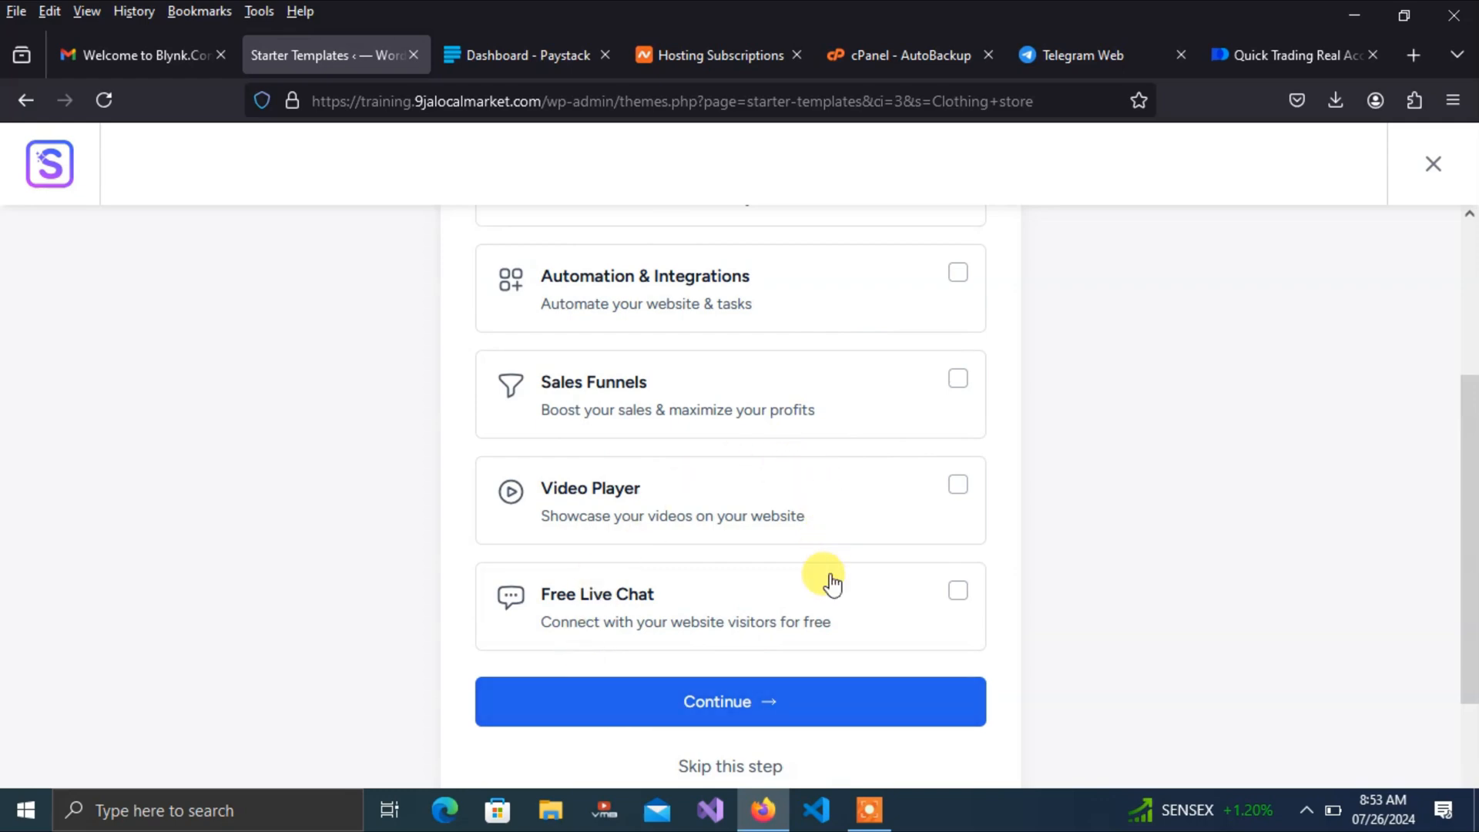
click(733, 770)
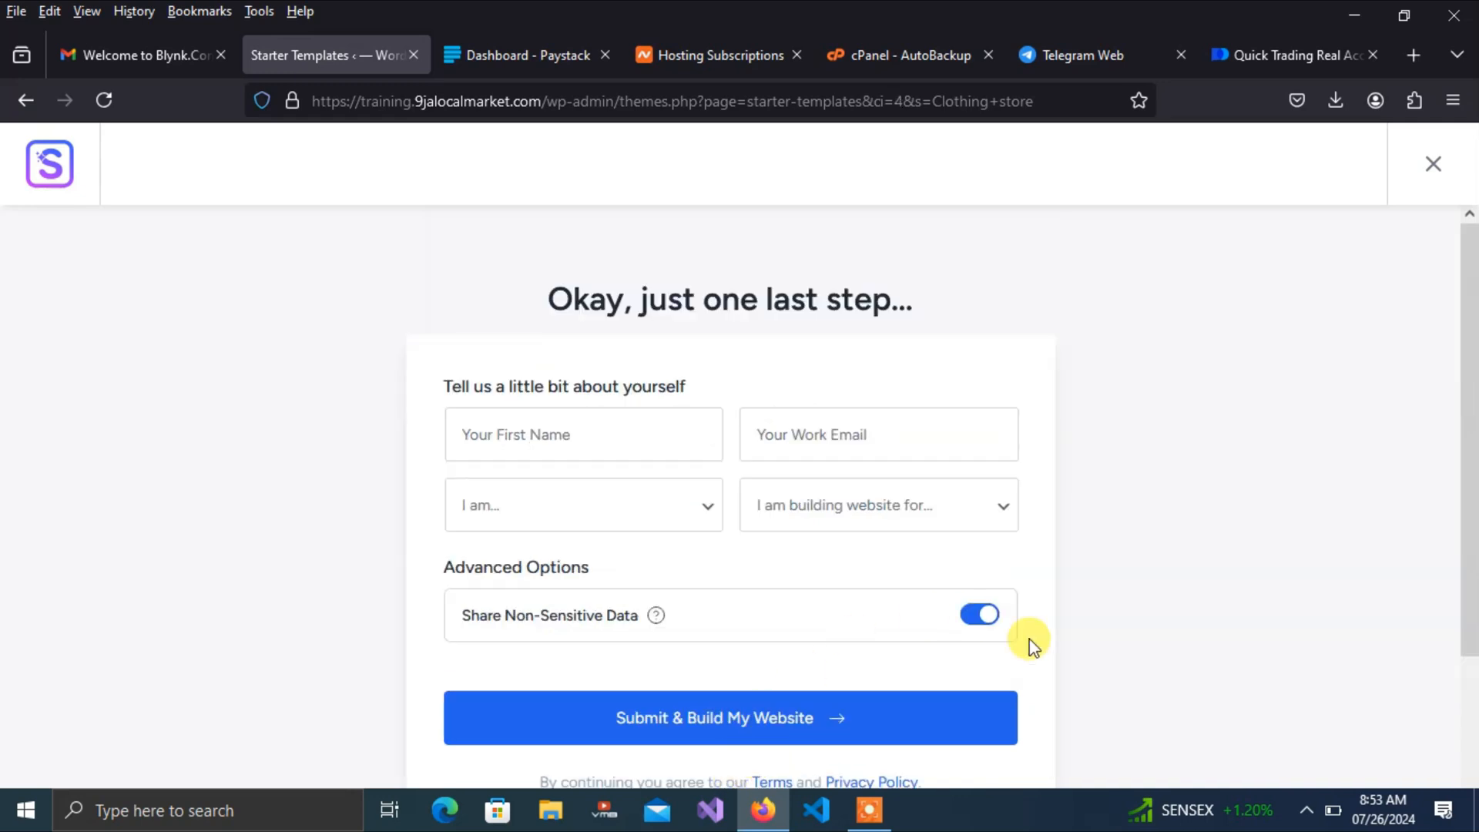
drag(1468, 462, 1471, 573)
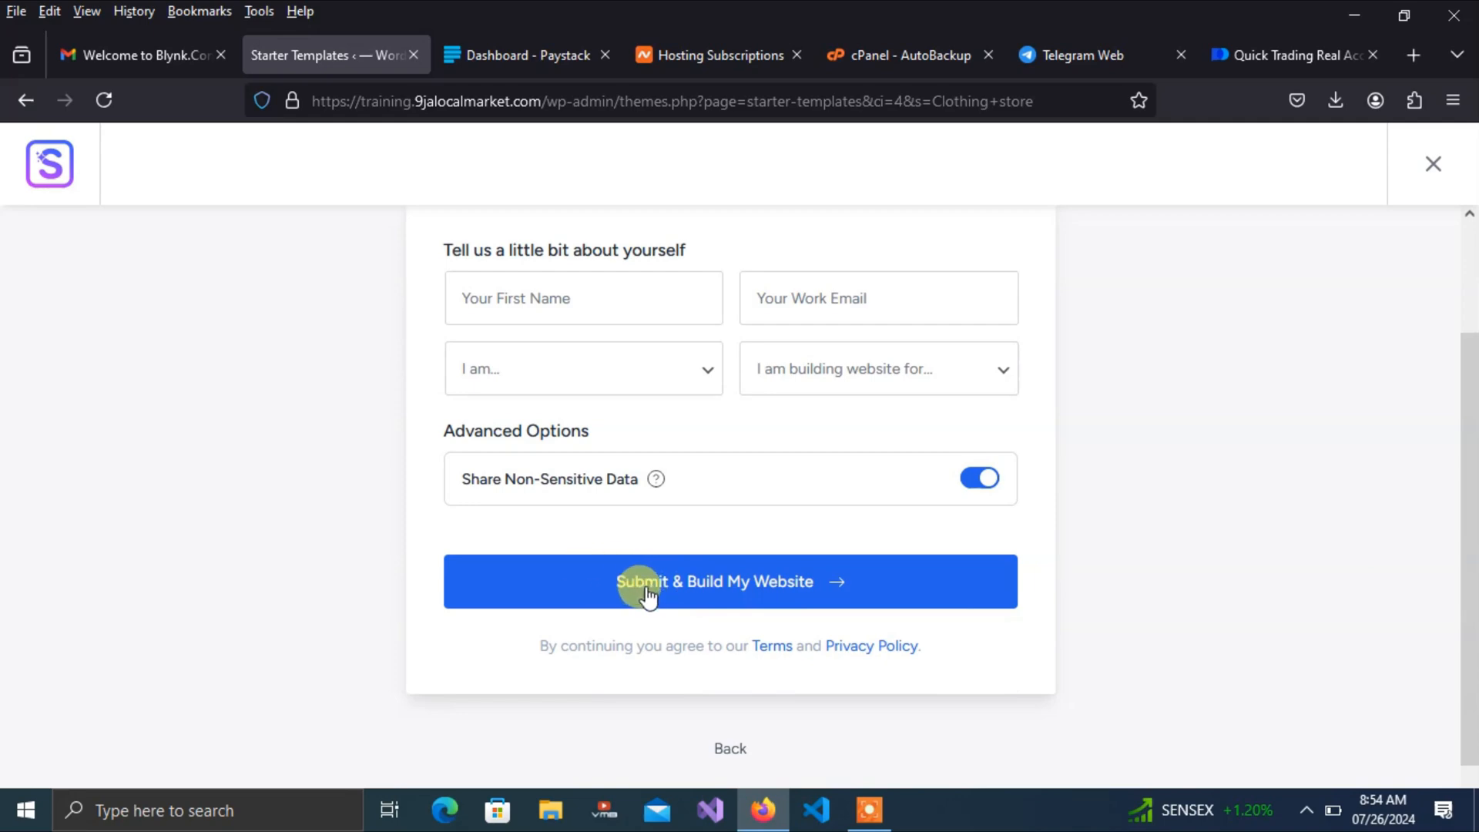
click(762, 586)
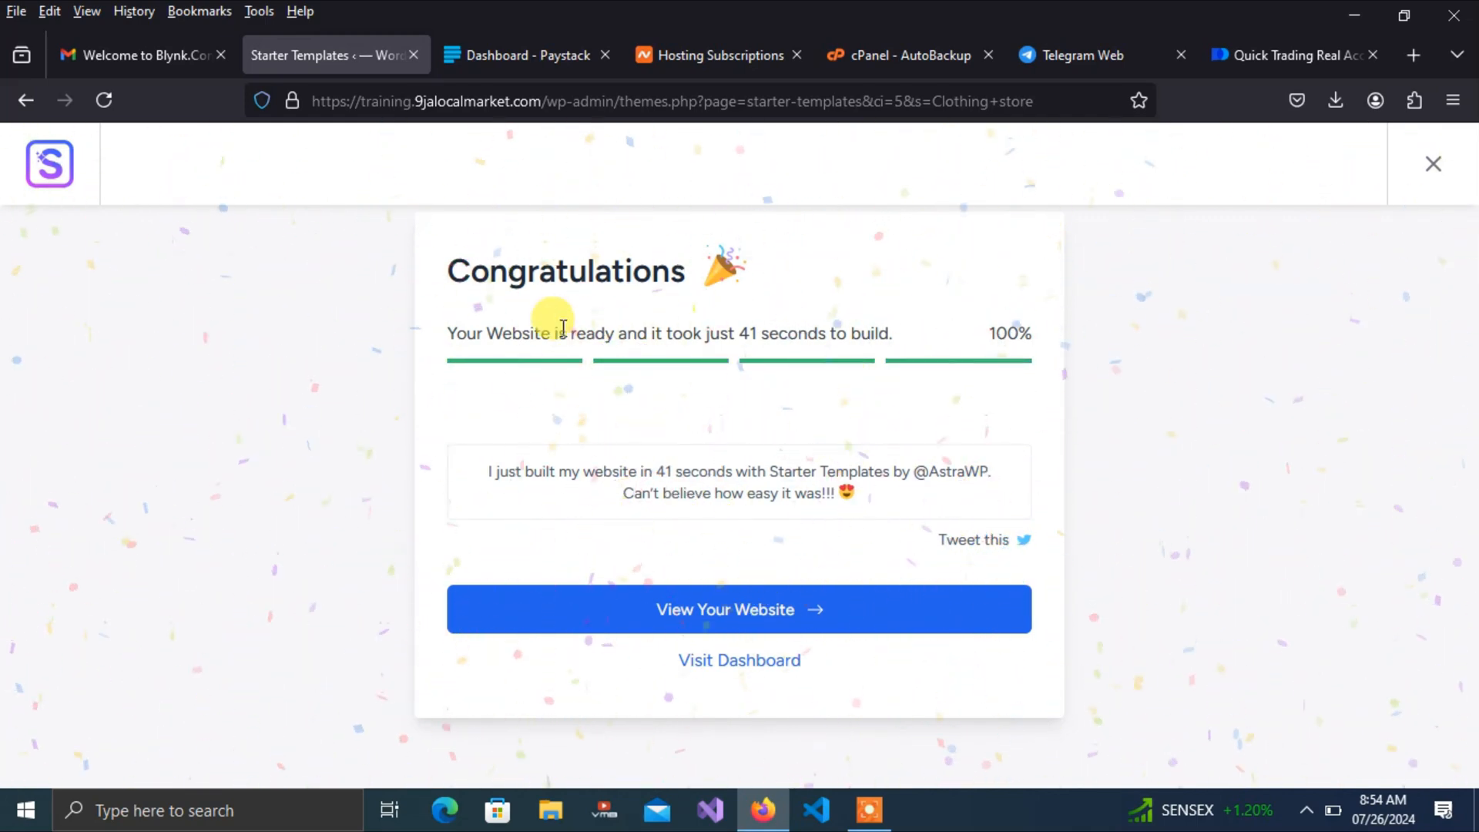
View the finished Flawless Store homepage in a new tab, then open it with Edit Page
click(723, 612)
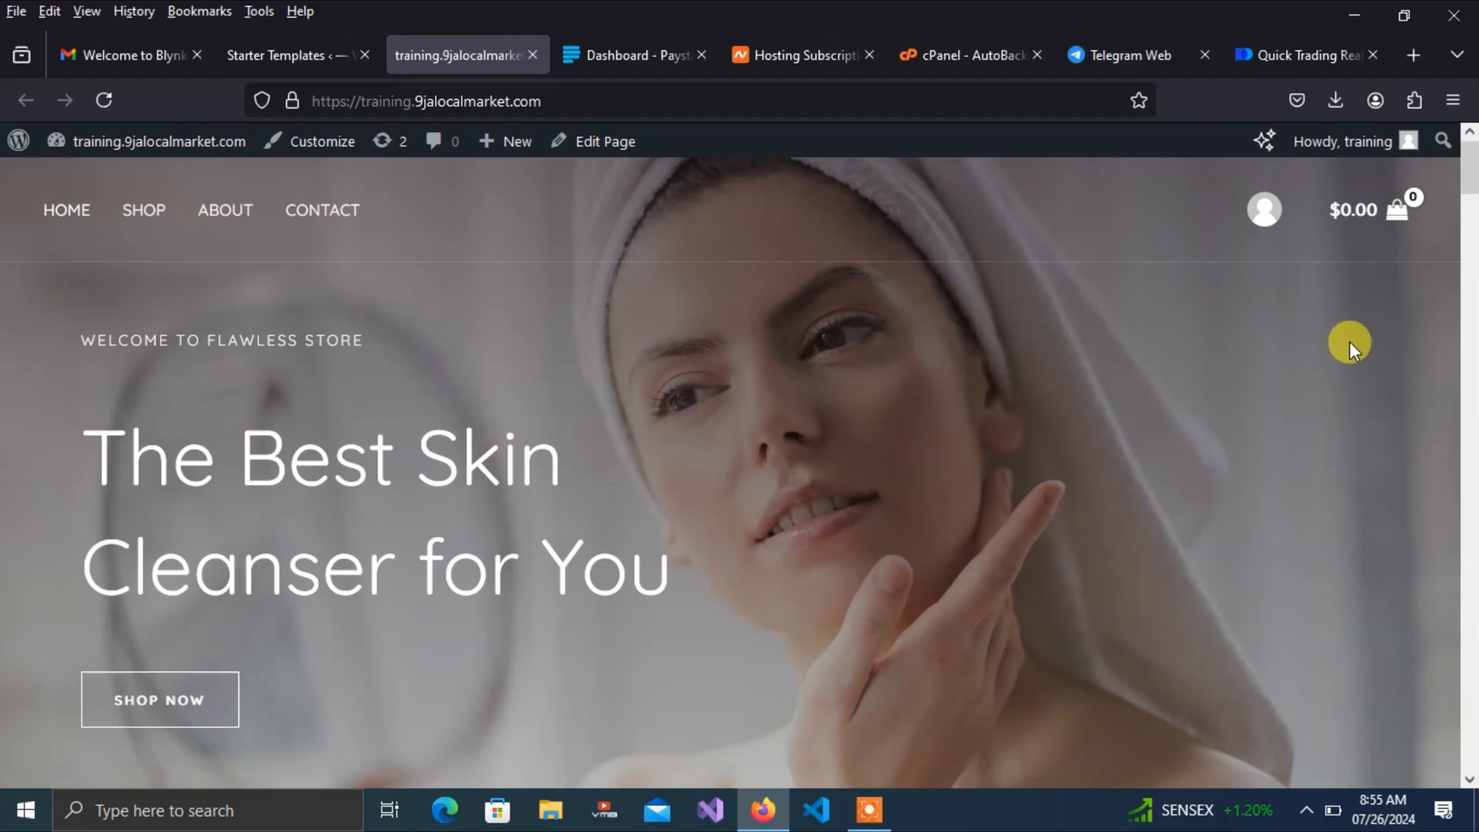
mouse_move(1466, 182)
mouse_down()
mouse_move(1471, 744)
mouse_move(1469, 164)
mouse_up()
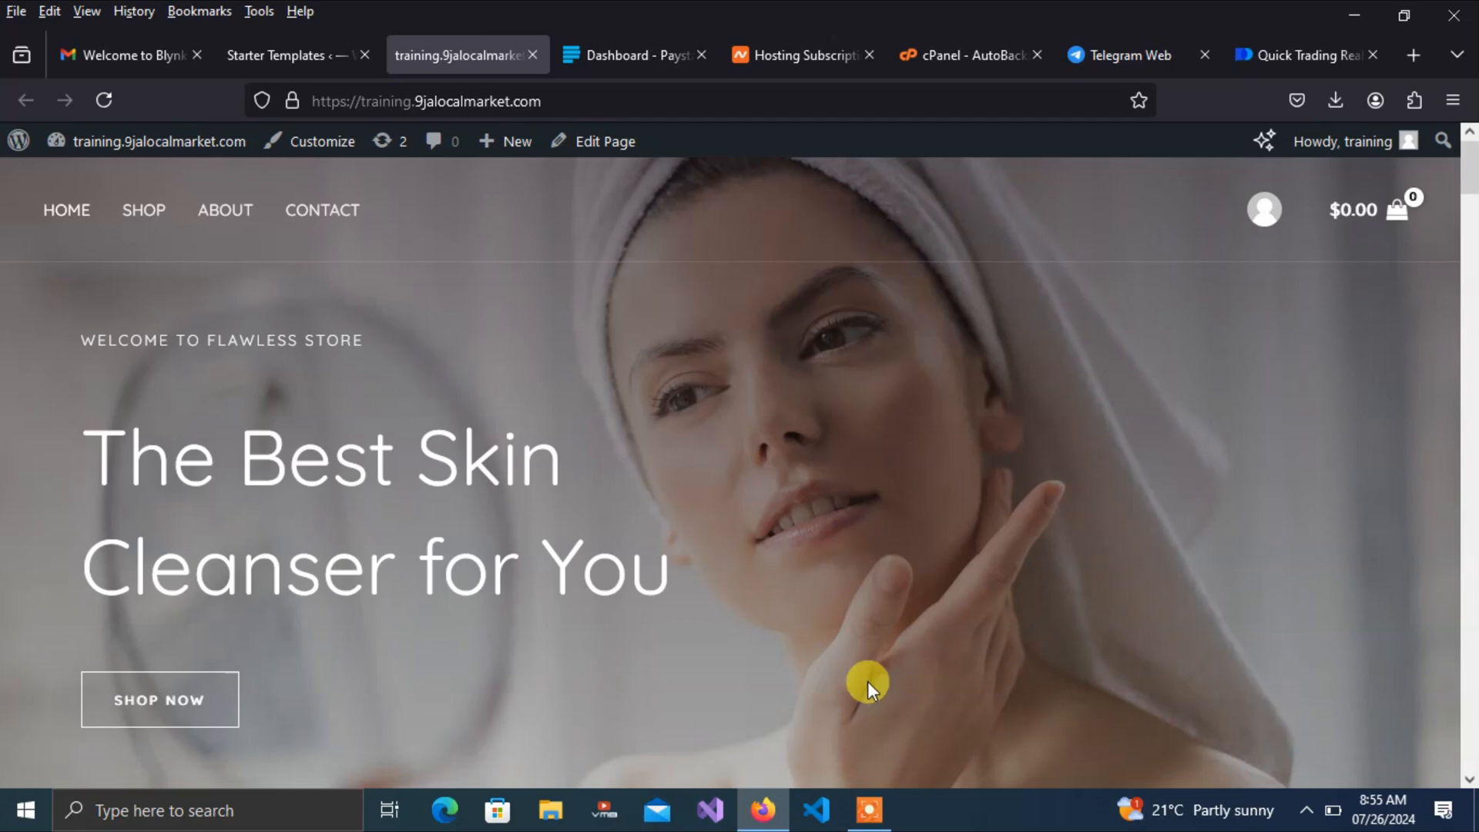
mouse_move(1471, 182)
mouse_down()
mouse_move(1469, 446)
mouse_move(1469, 166)
mouse_up()
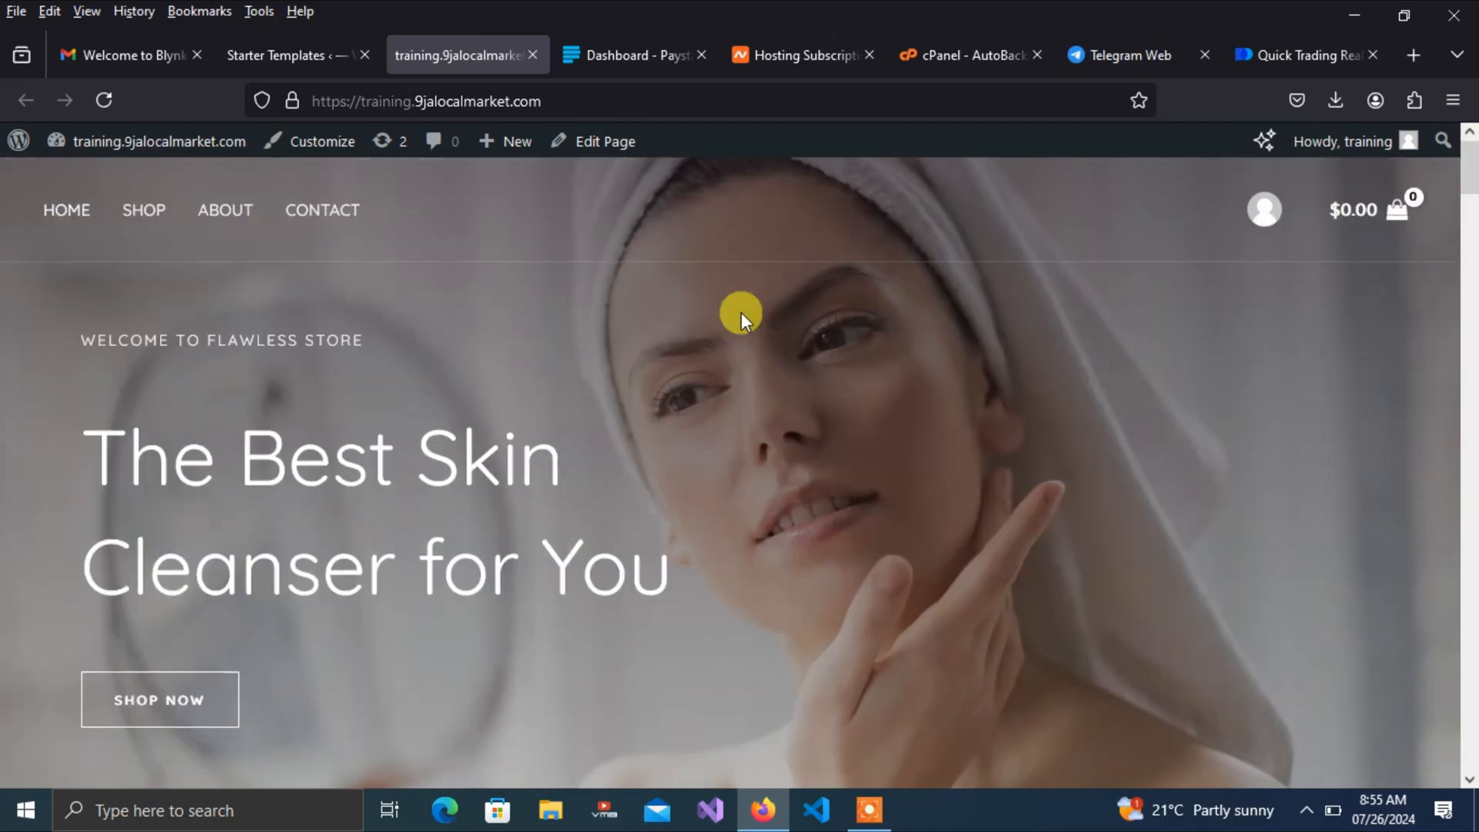
click(608, 151)
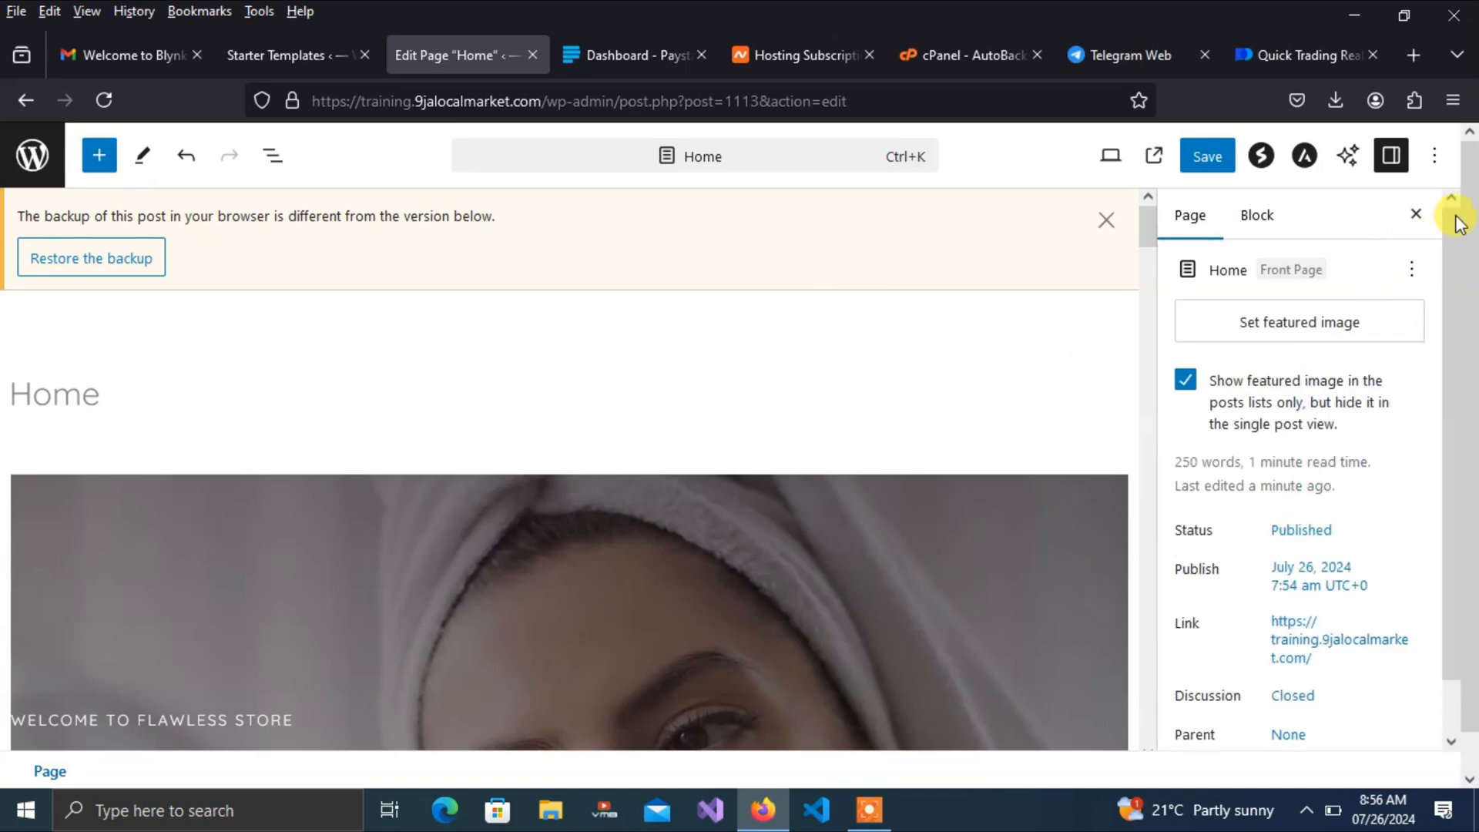
Scroll the Page settings sidebar of the Home page block editor
scroll(1443, 321, down, 1)
scroll(1443, 321, down, 2)
Edit the hero heading to read 'The Best Skin Care for You & Family'
drag(1144, 228, 1155, 262)
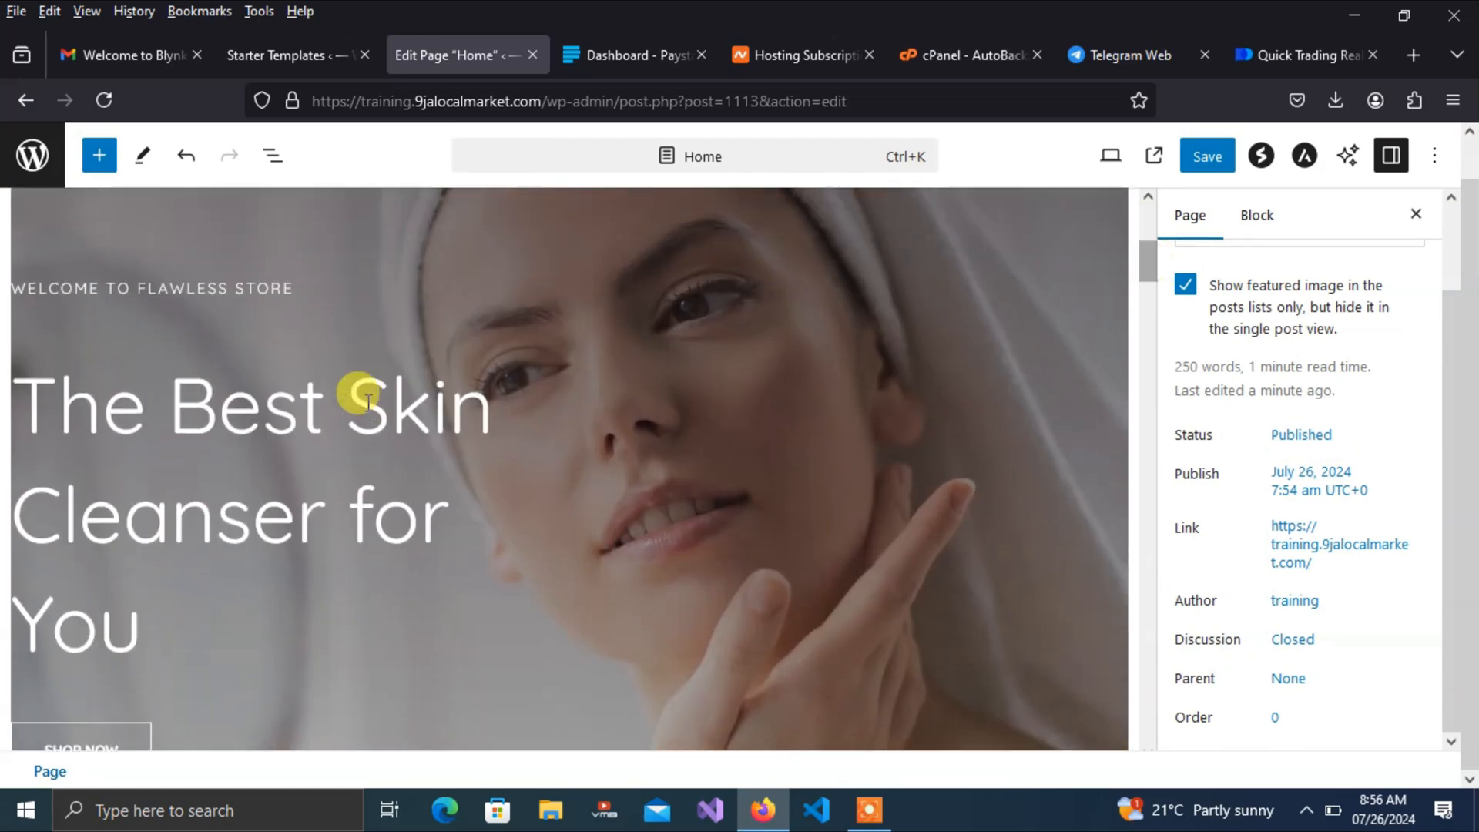
click(315, 401)
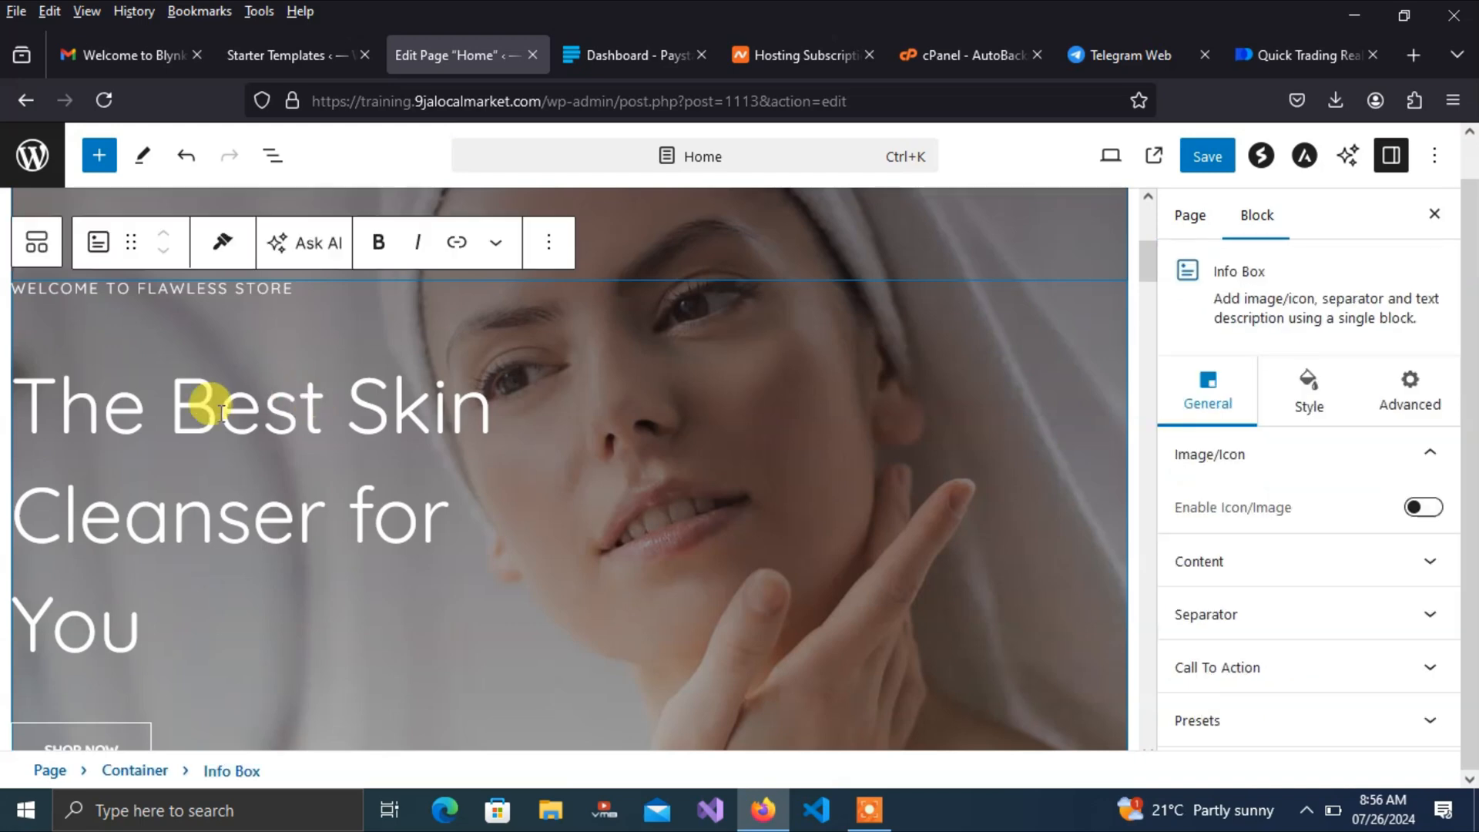
click(322, 396)
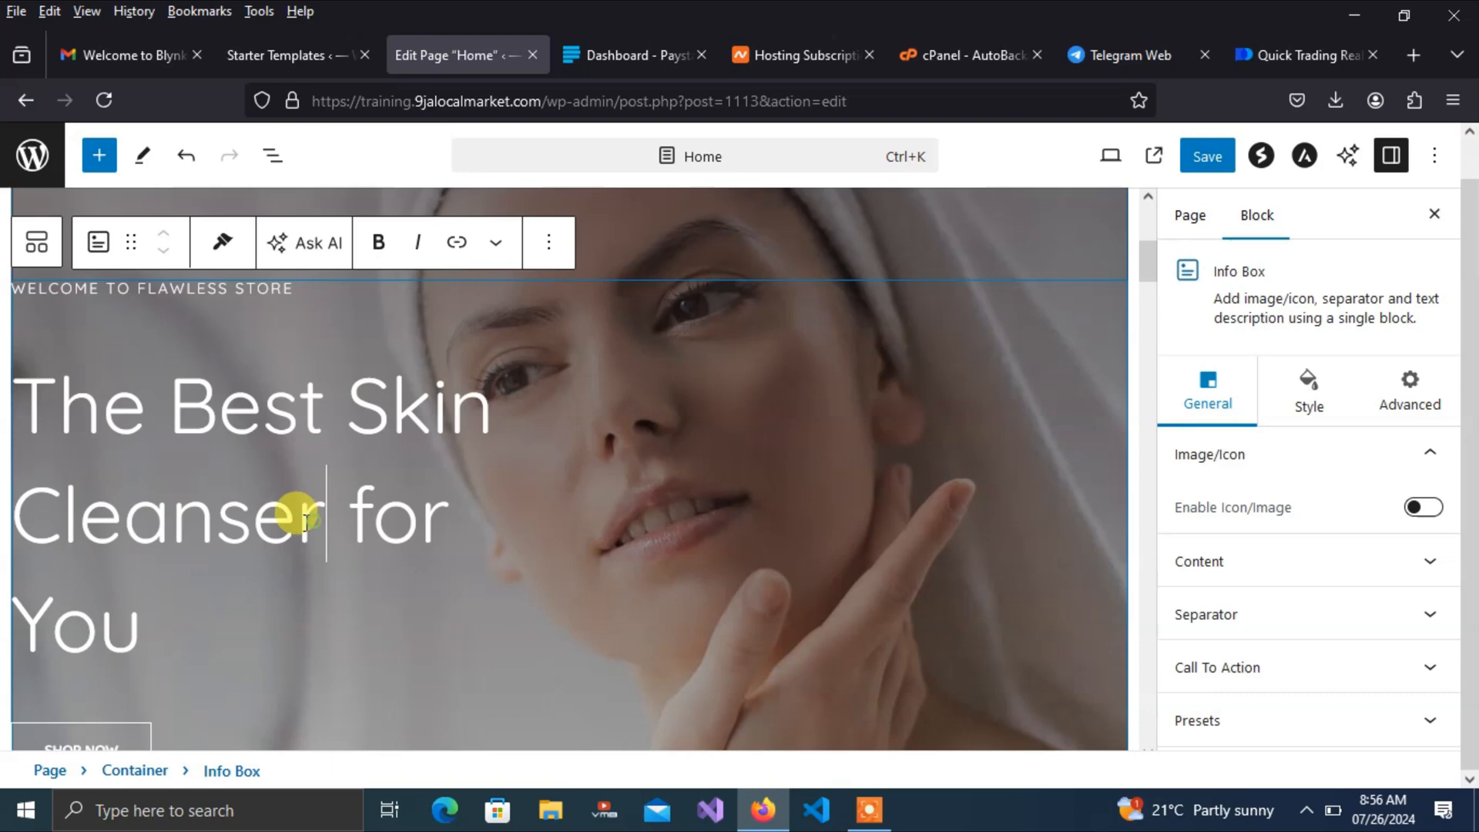
drag(316, 520, 75, 510)
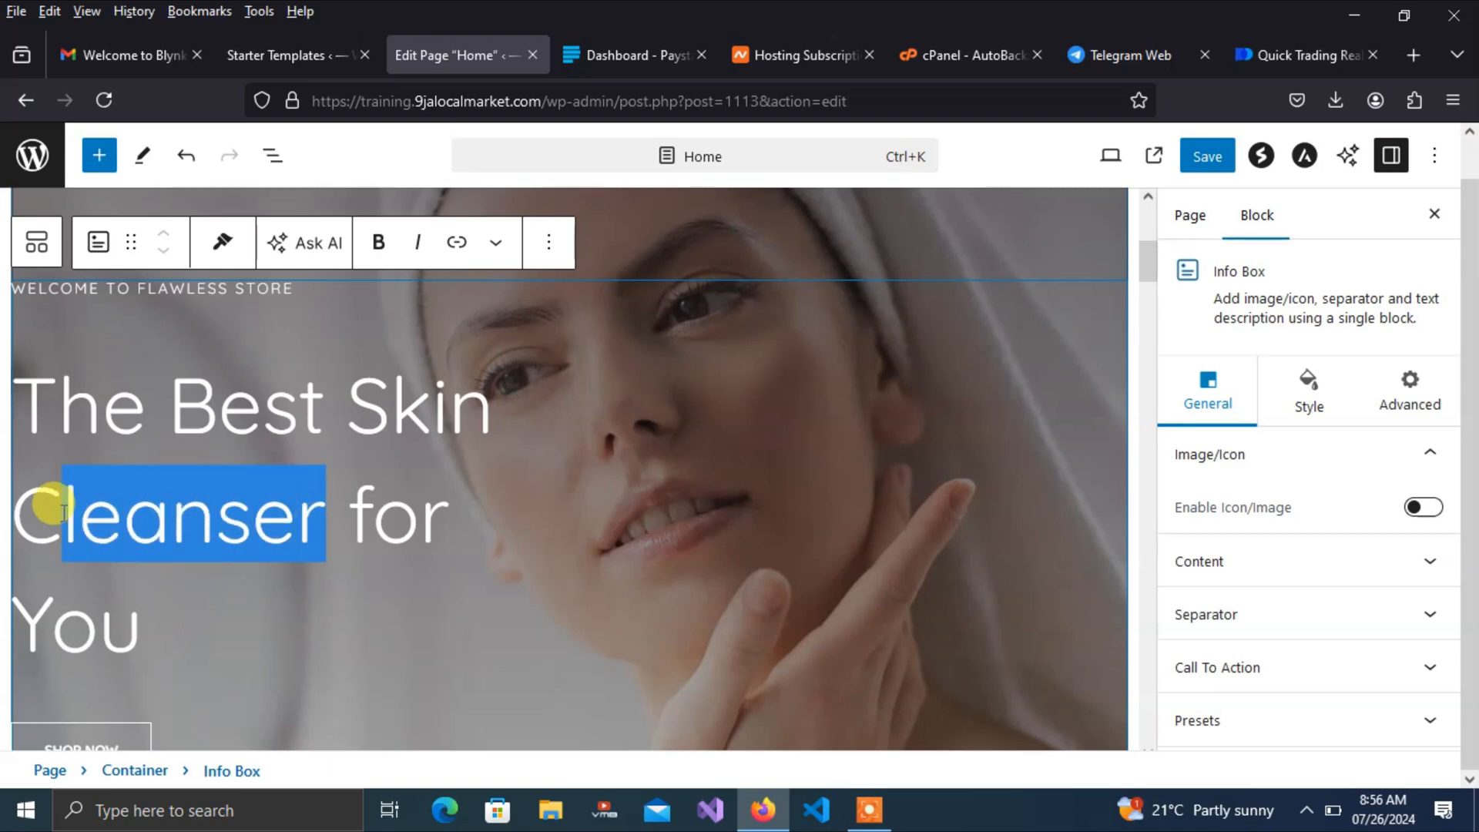
text(are)
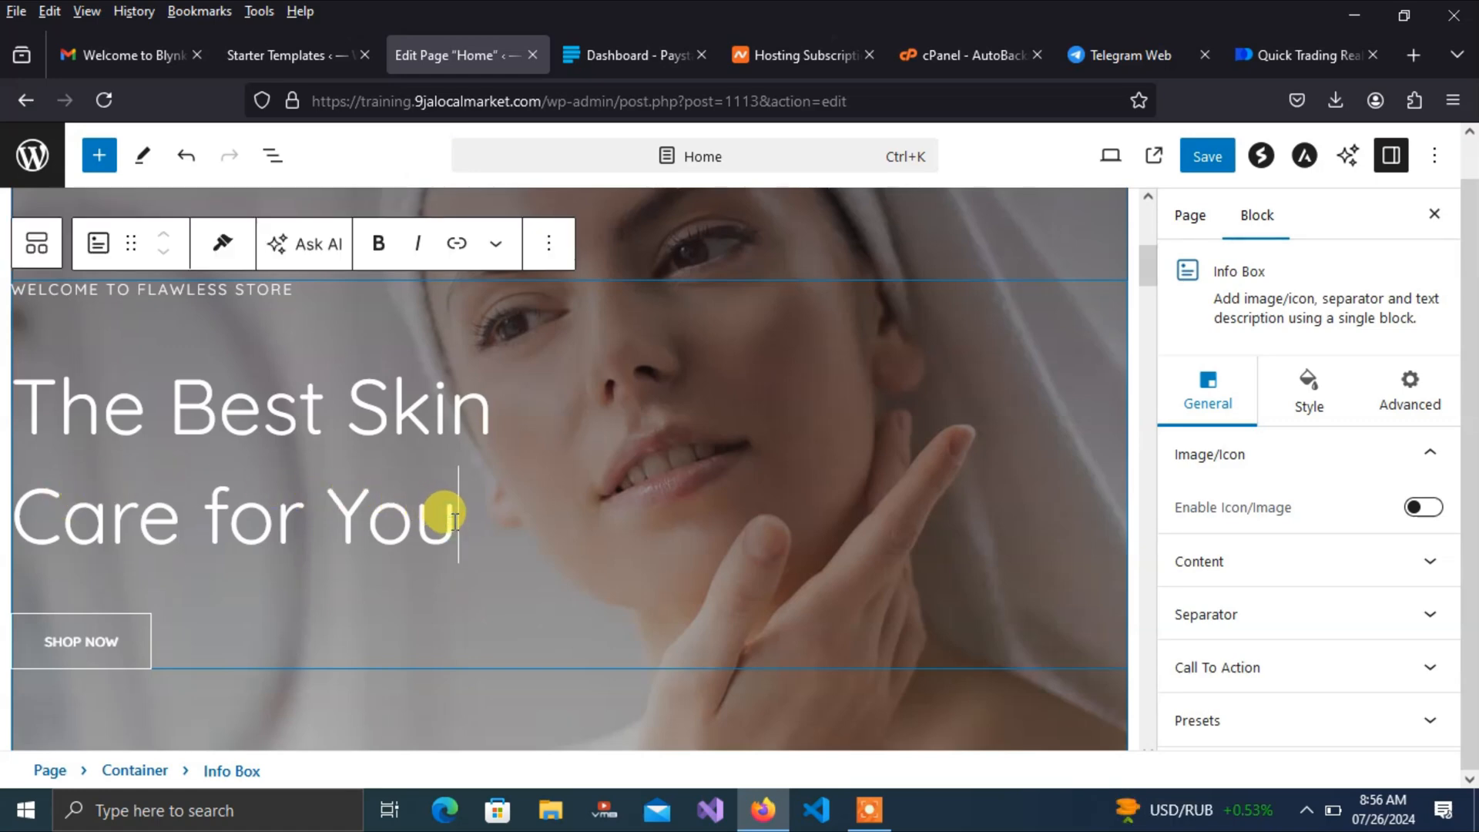
text(ad)
key(BackSpace)
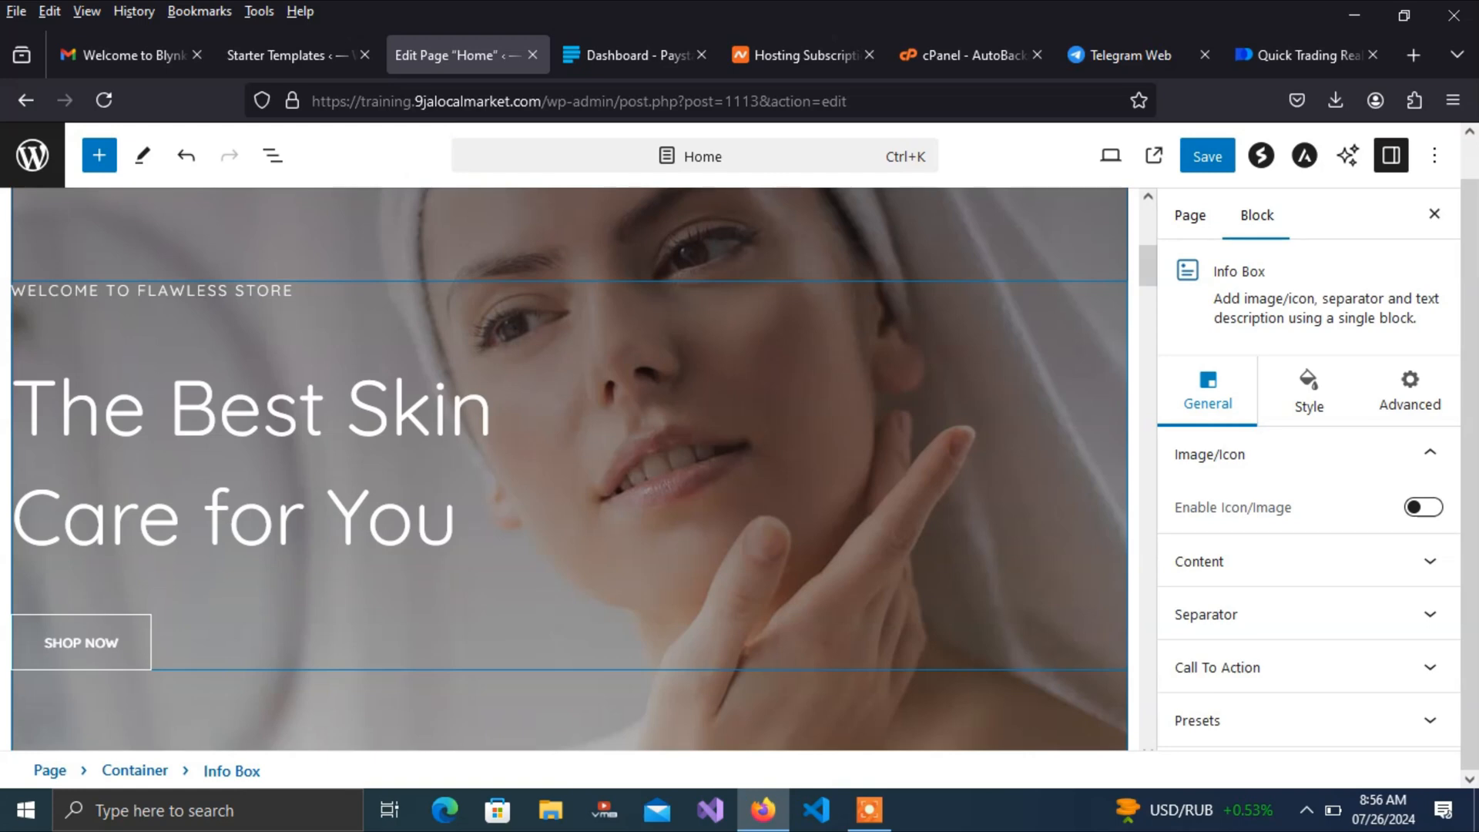
text(& f)
key(BackSpace)
text(Family)
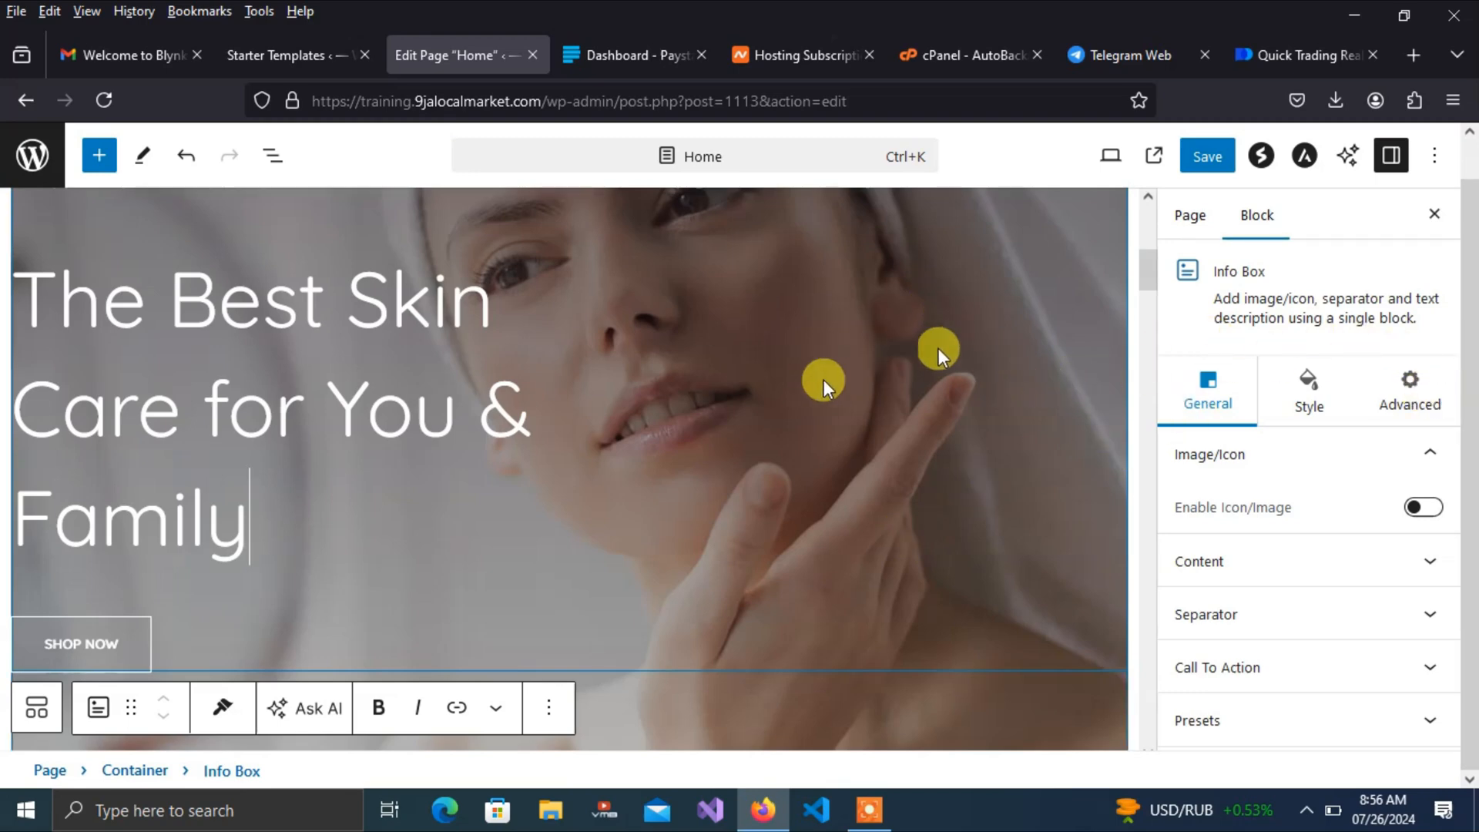
click(851, 356)
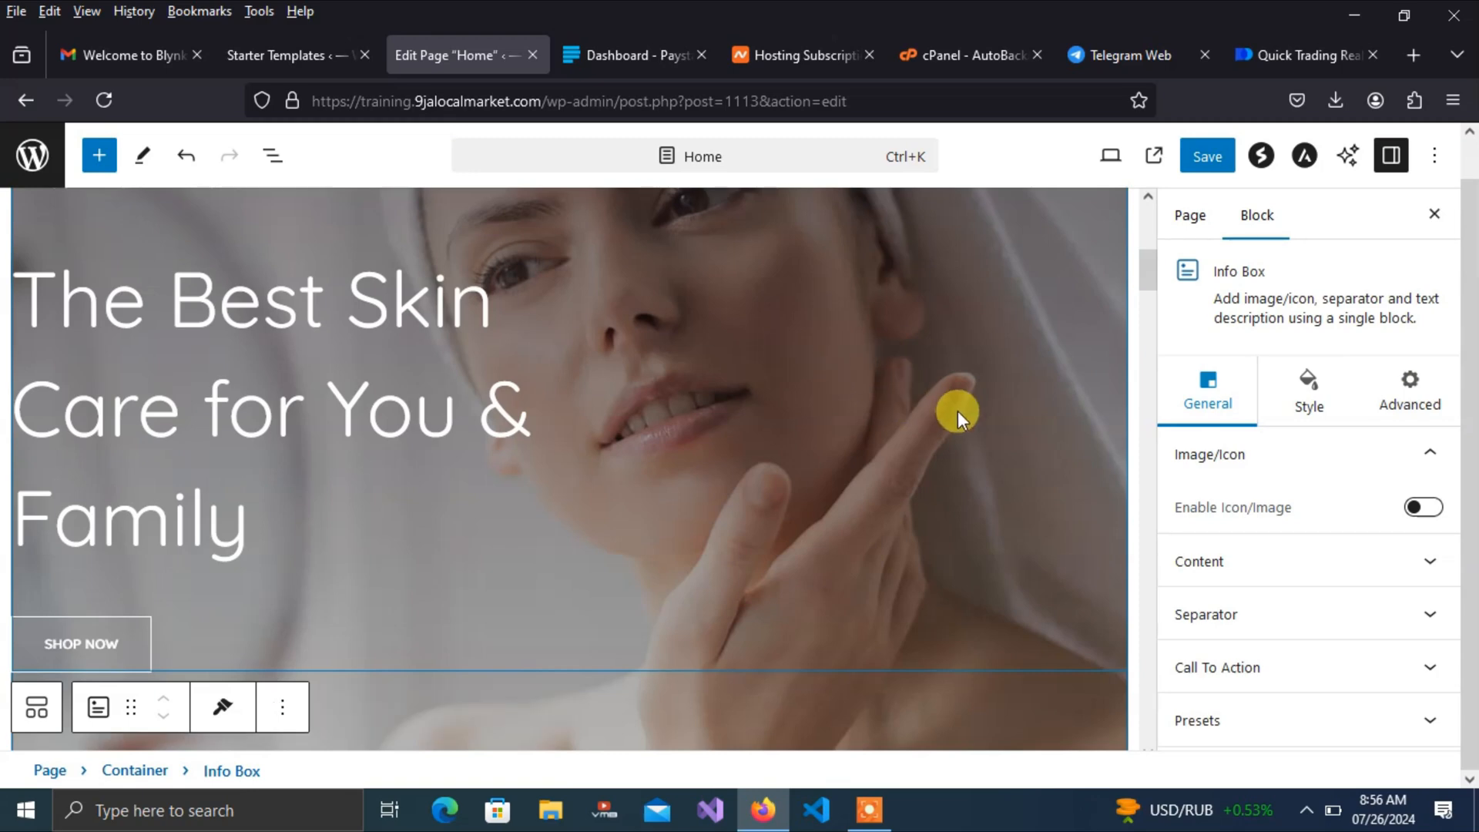
Show the heading's Style settings and select the hero's parent Container block
click(1313, 399)
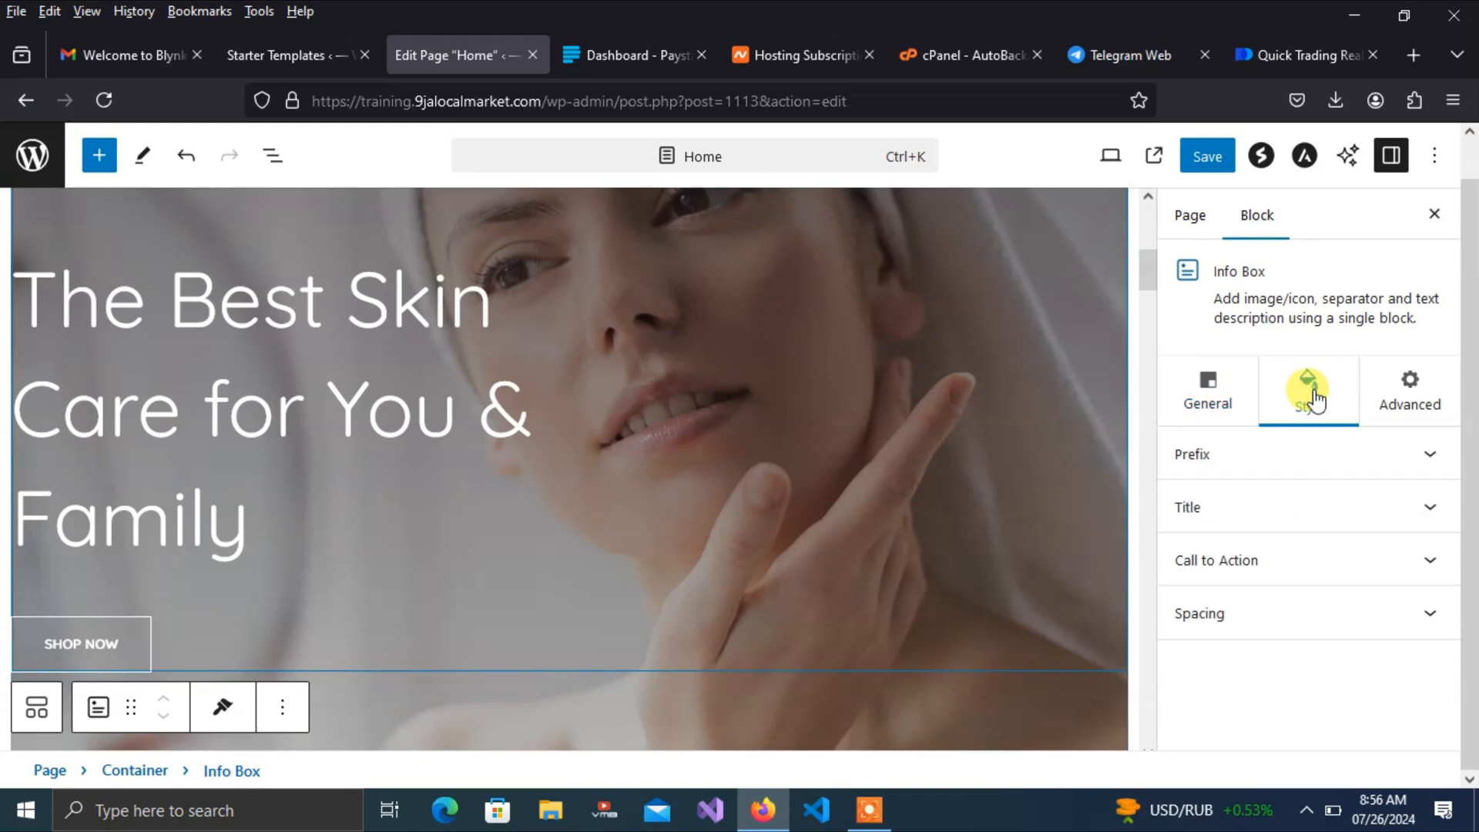
mouse_move(1140, 276)
mouse_down()
mouse_move(1139, 245)
mouse_move(1132, 313)
mouse_move(1132, 297)
mouse_up()
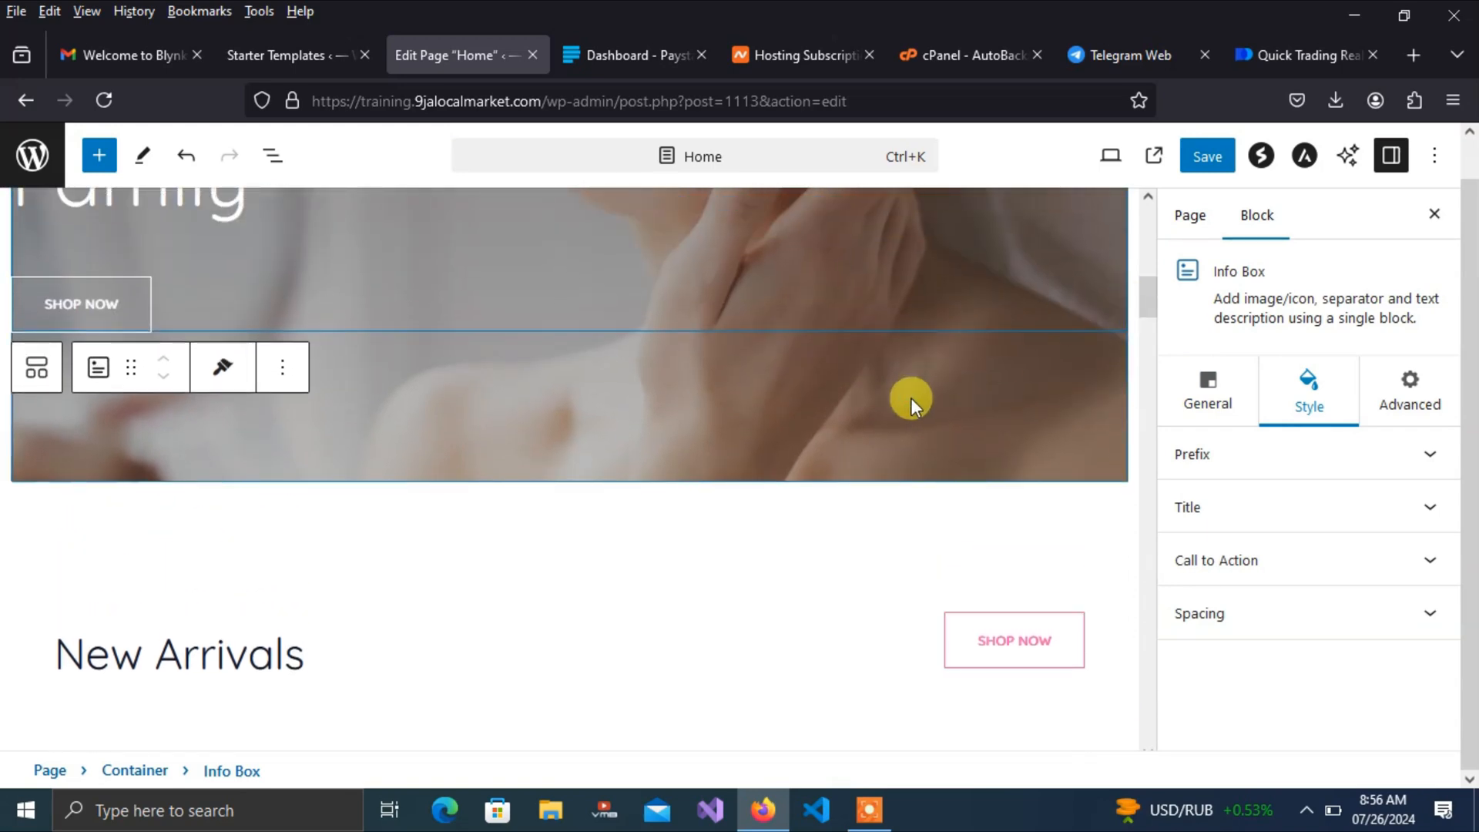
click(910, 397)
Upload the yellow-suitcase photo and set it as the hero container's background image
click(841, 417)
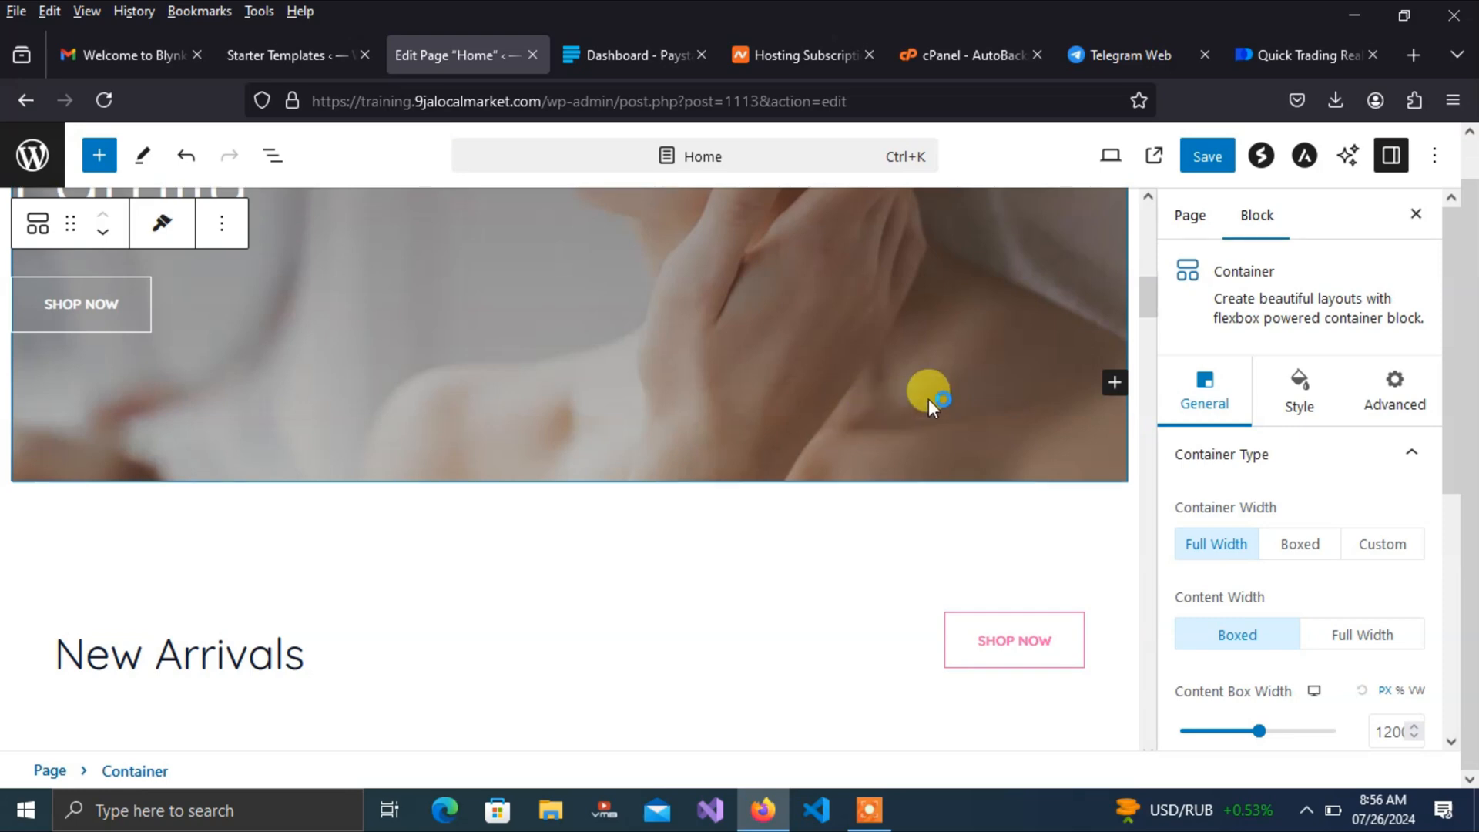
click(1295, 395)
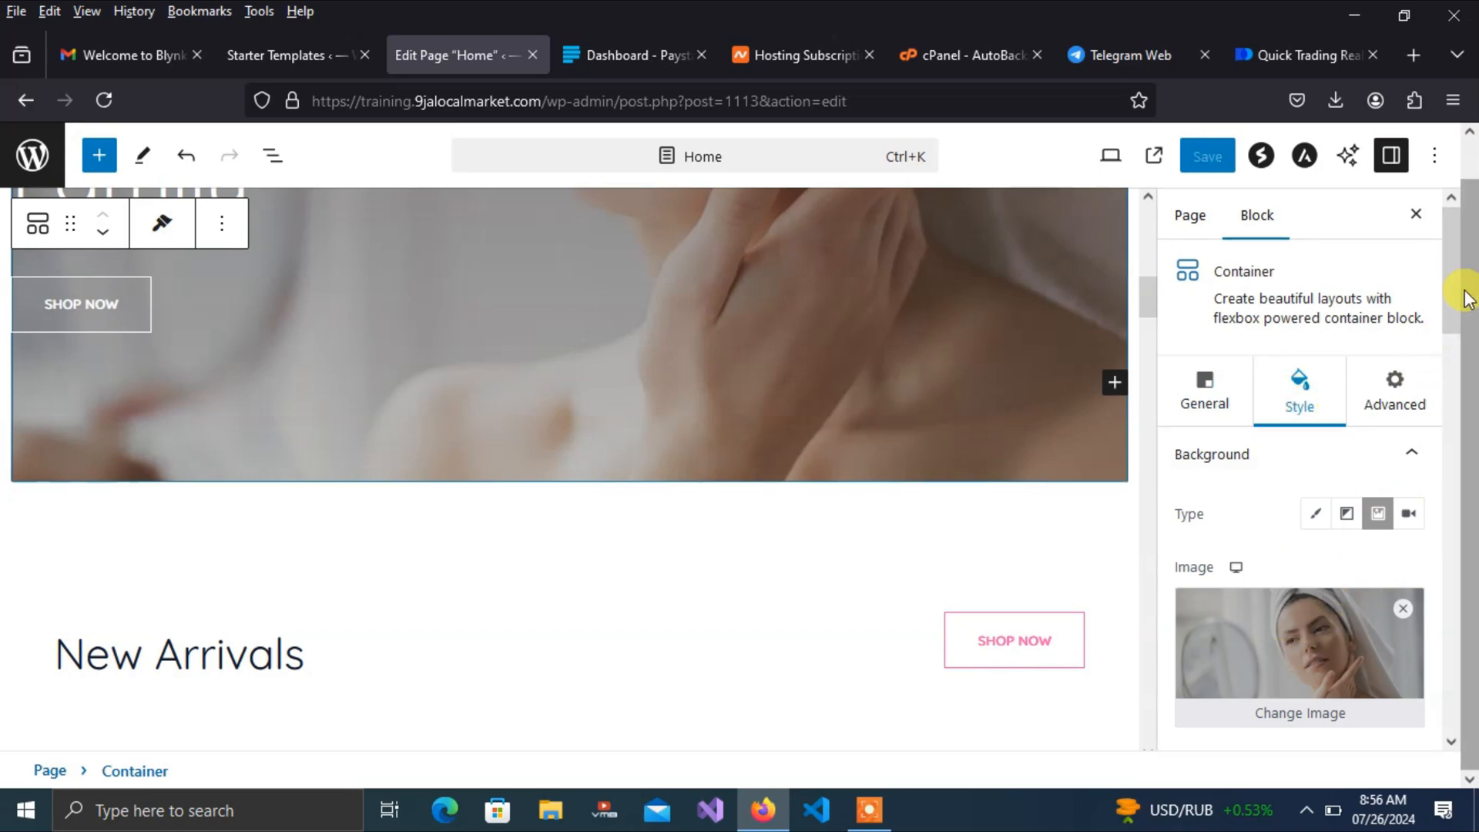
drag(1453, 298, 1452, 372)
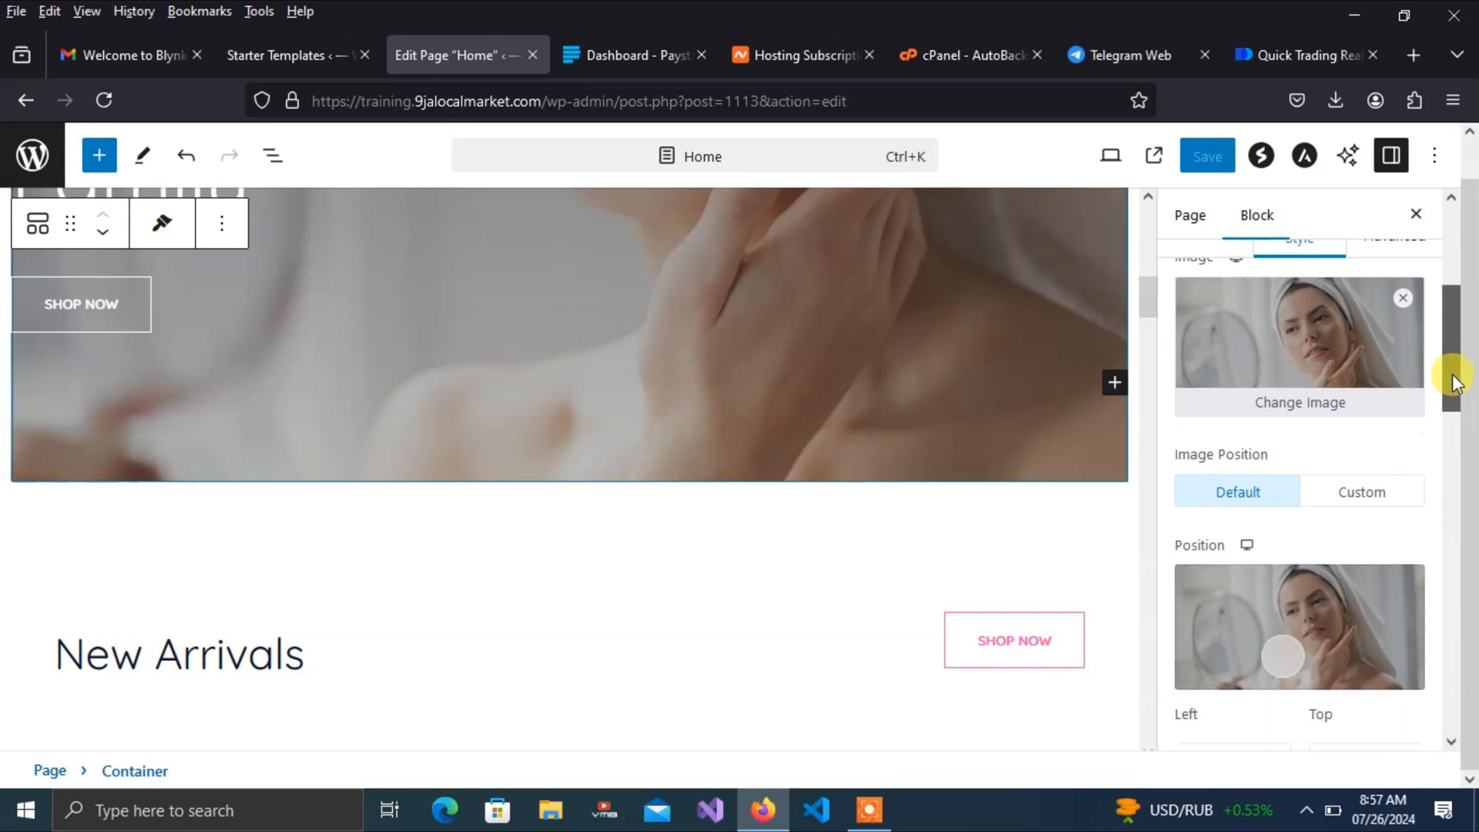
click(1322, 406)
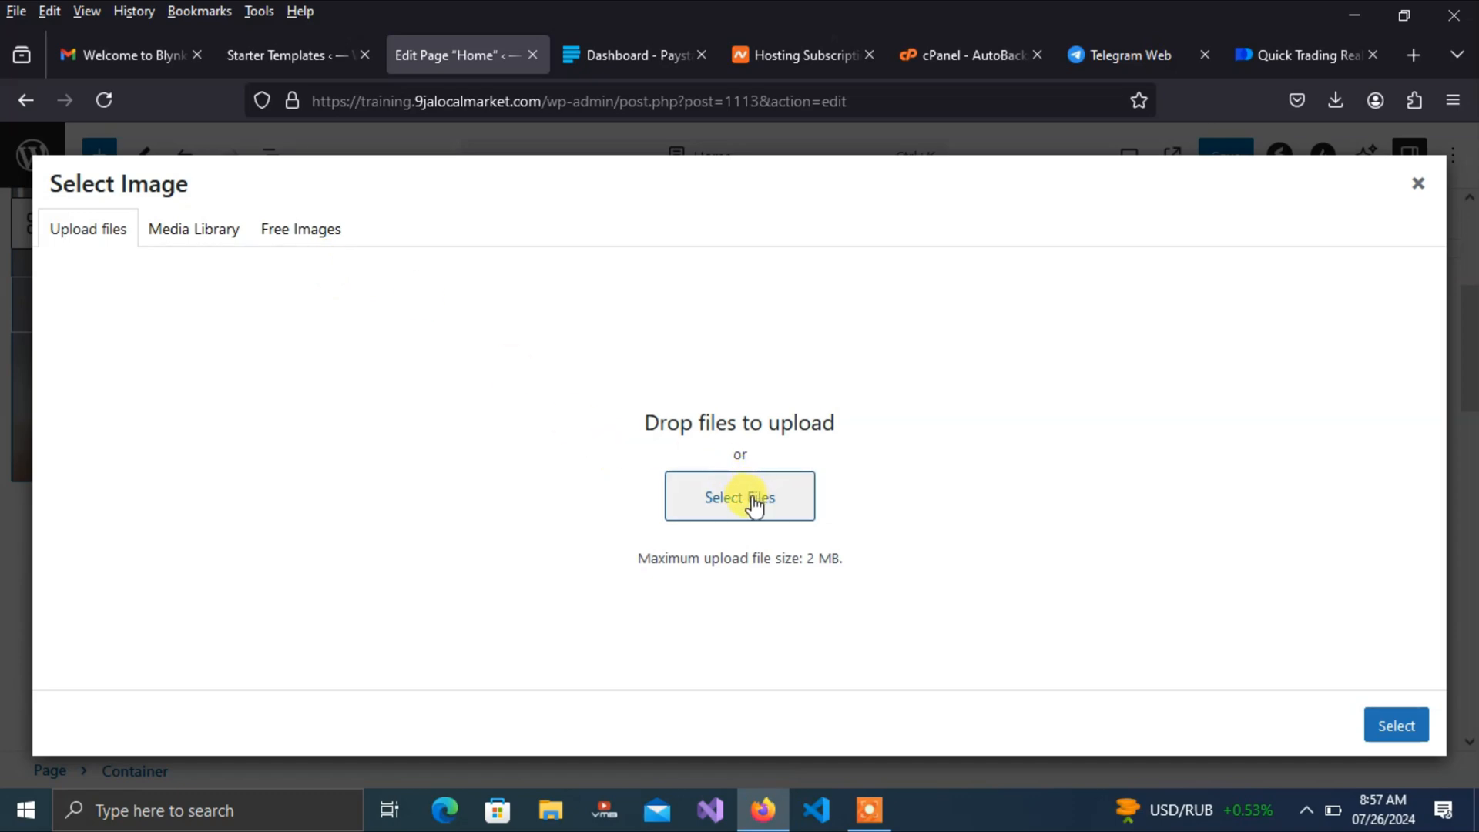
click(720, 505)
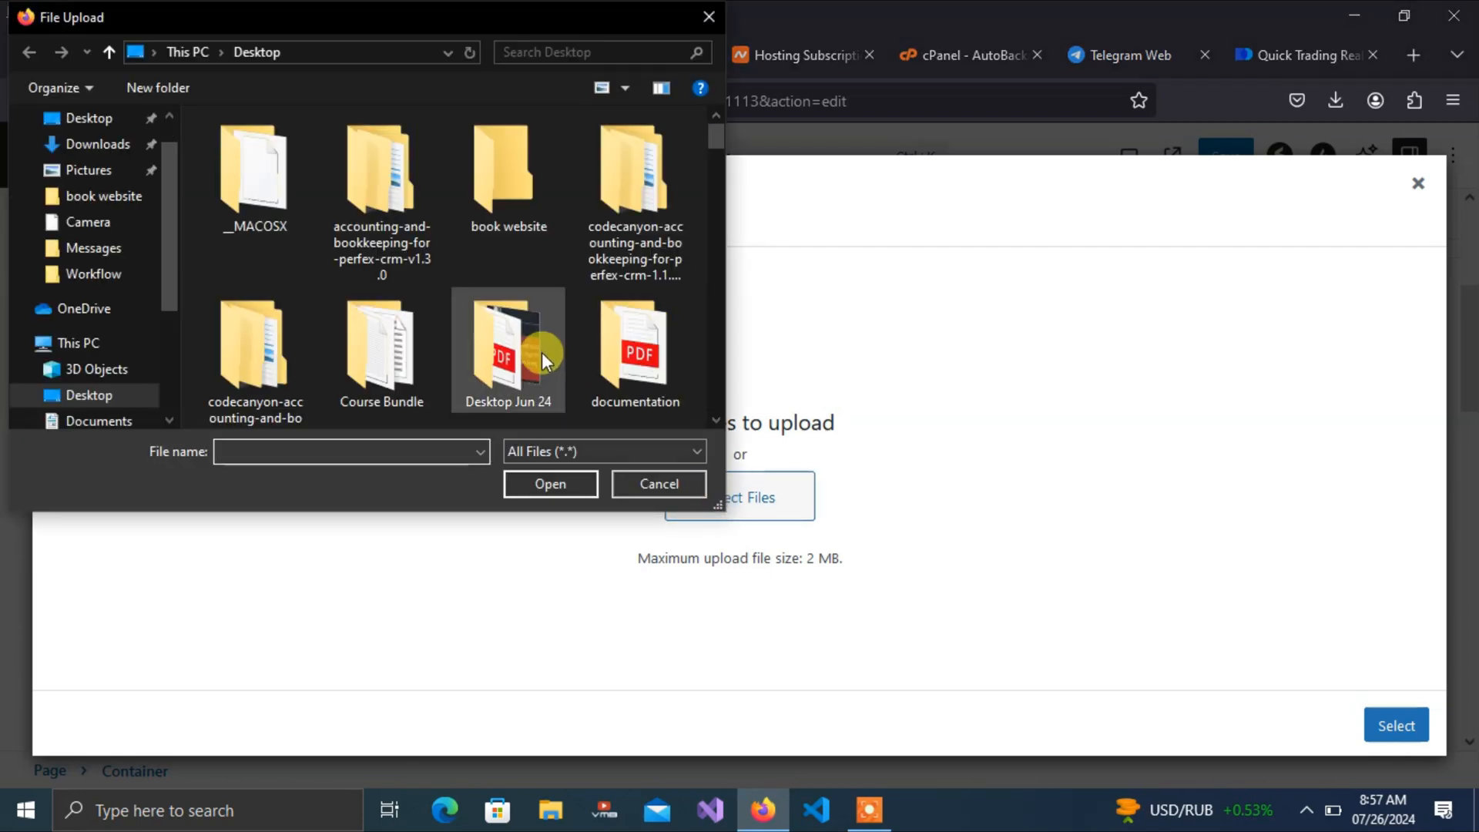
drag(718, 135, 714, 188)
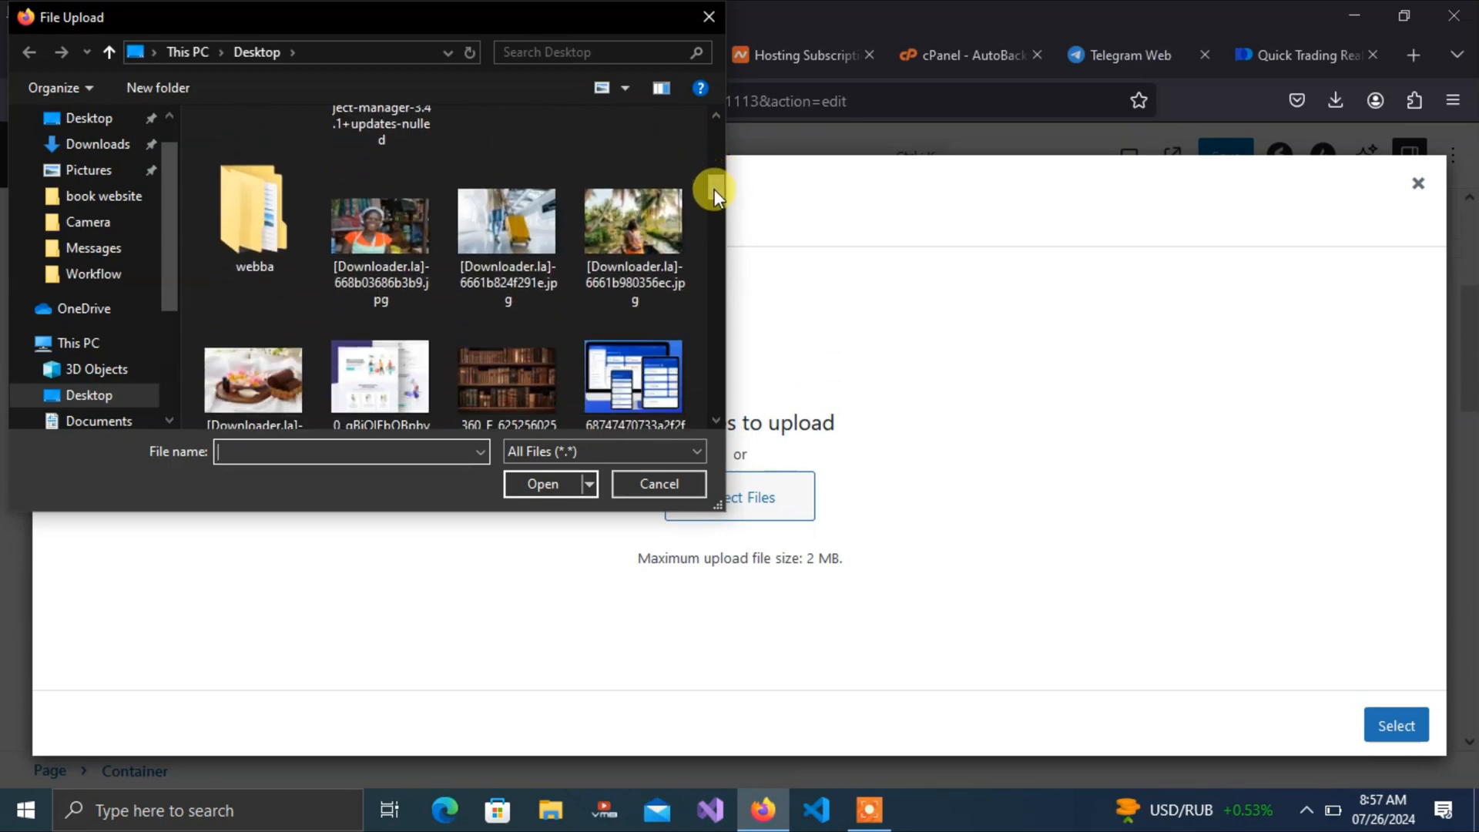
click(522, 224)
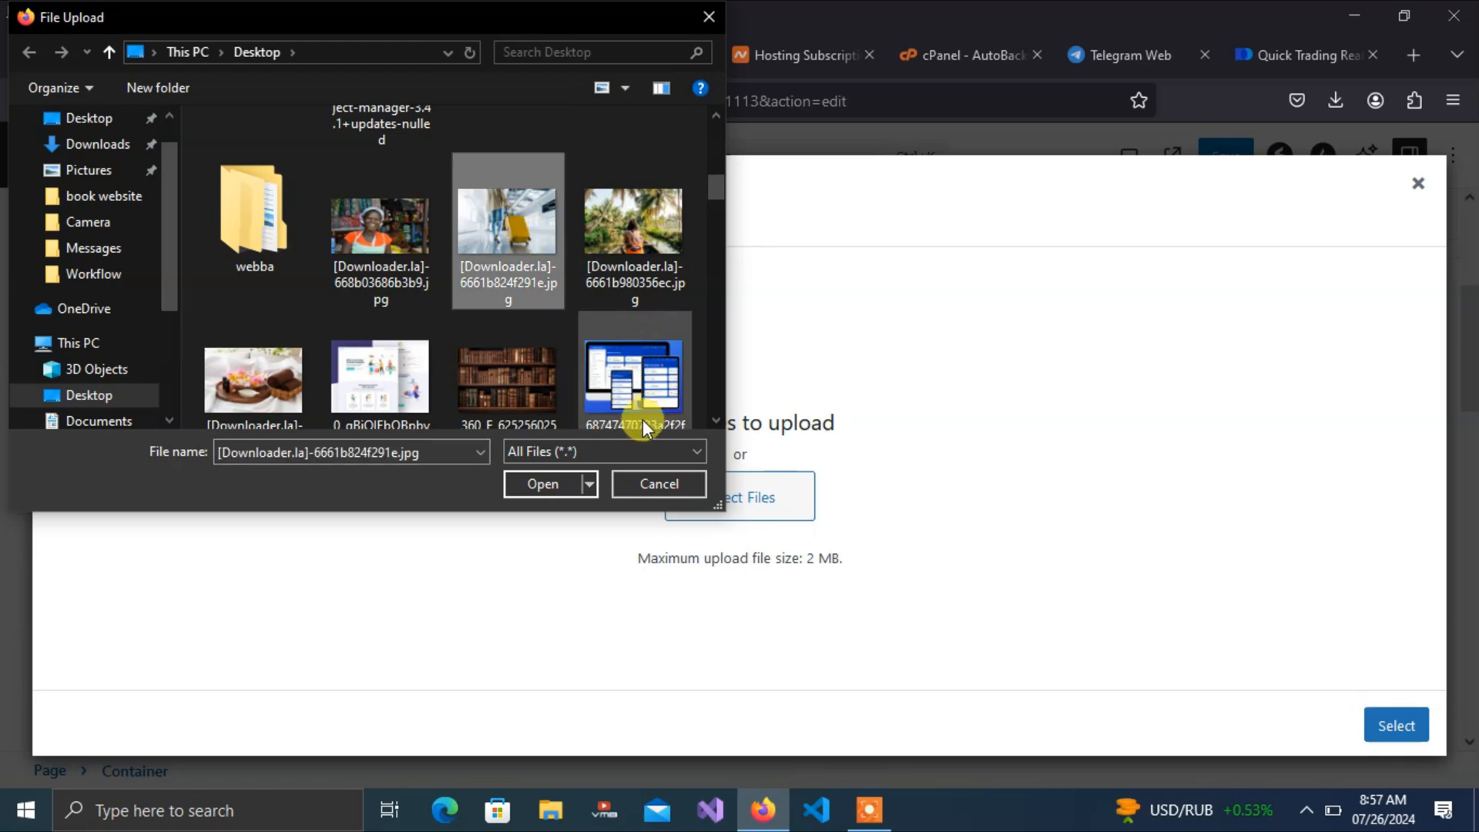
click(551, 485)
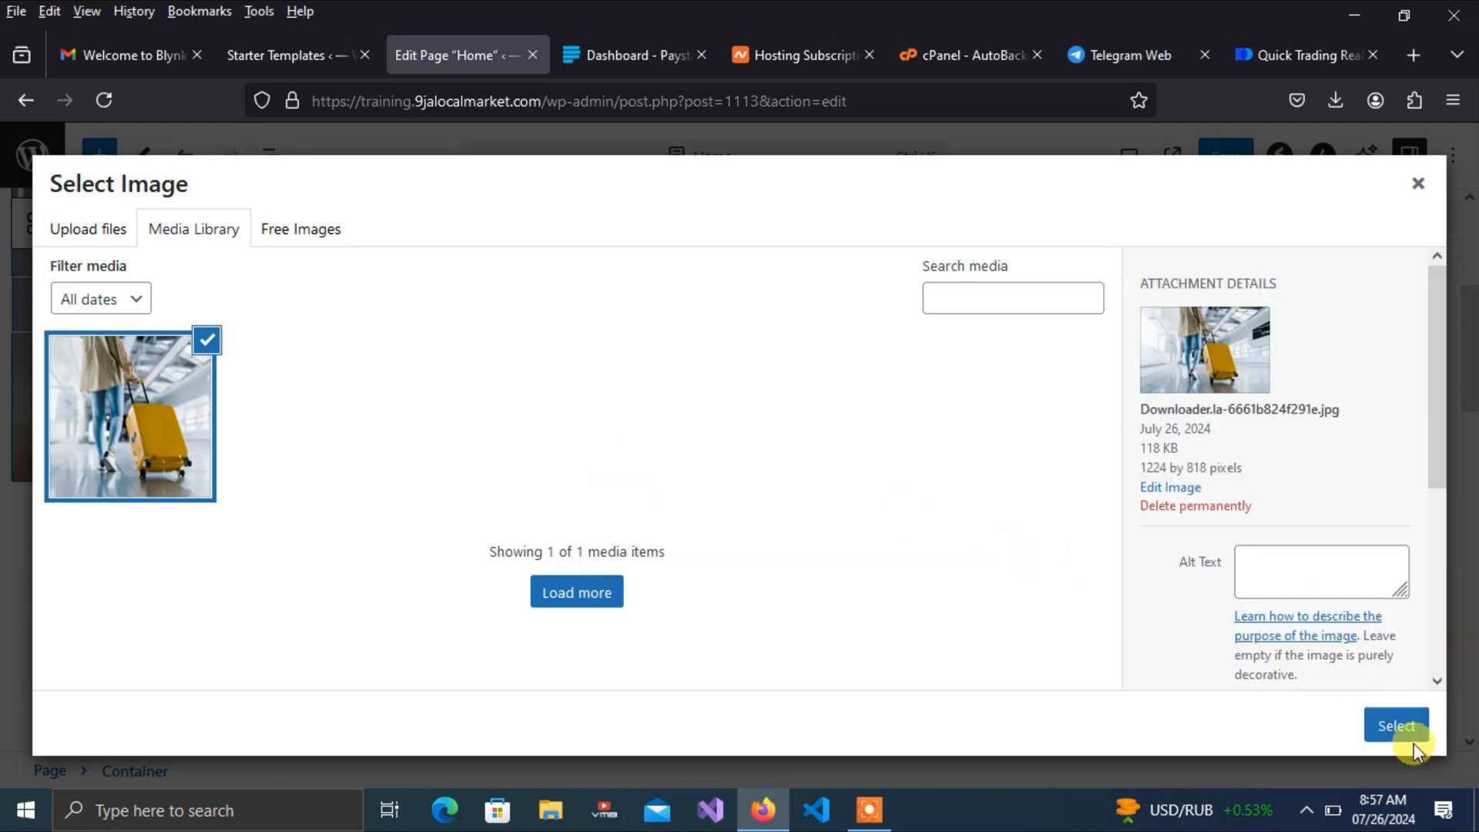
click(1410, 735)
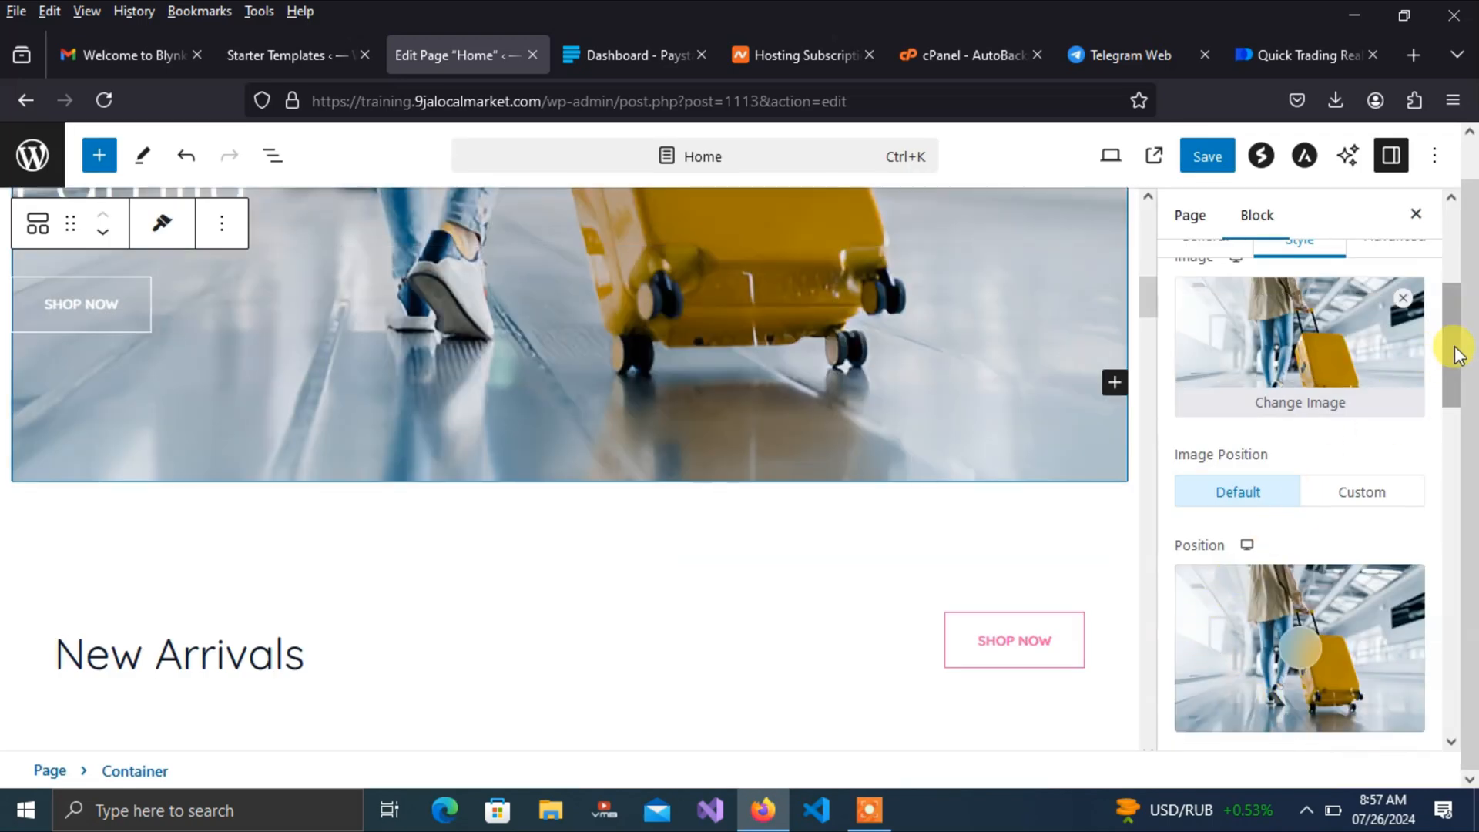
Drag the background image's focal point to the left in the Position picker
mouse_move(1144, 289)
mouse_down()
mouse_move(1142, 243)
mouse_move(1159, 286)
mouse_move(1154, 268)
mouse_up()
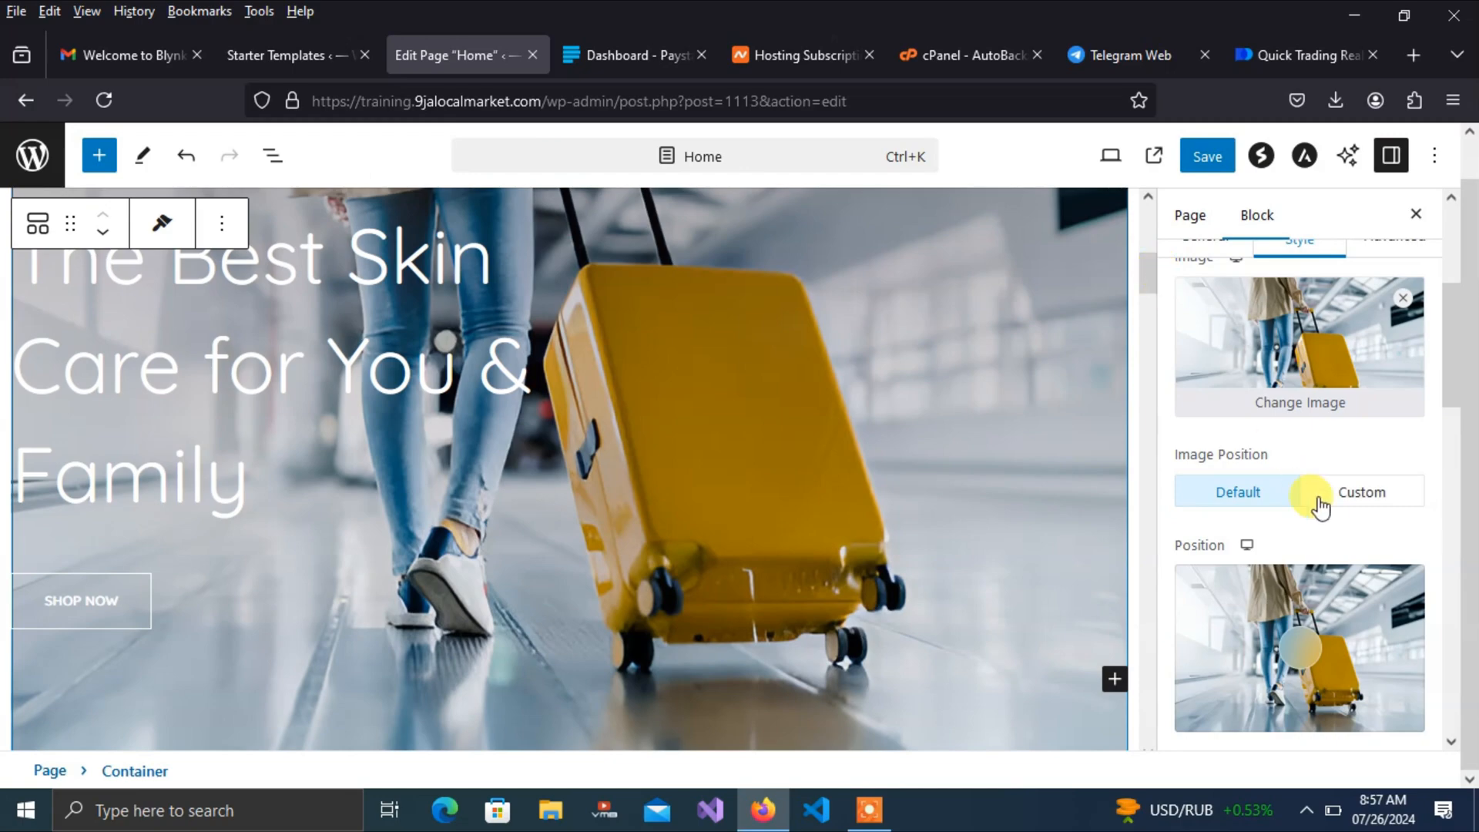
drag(1298, 661, 1190, 669)
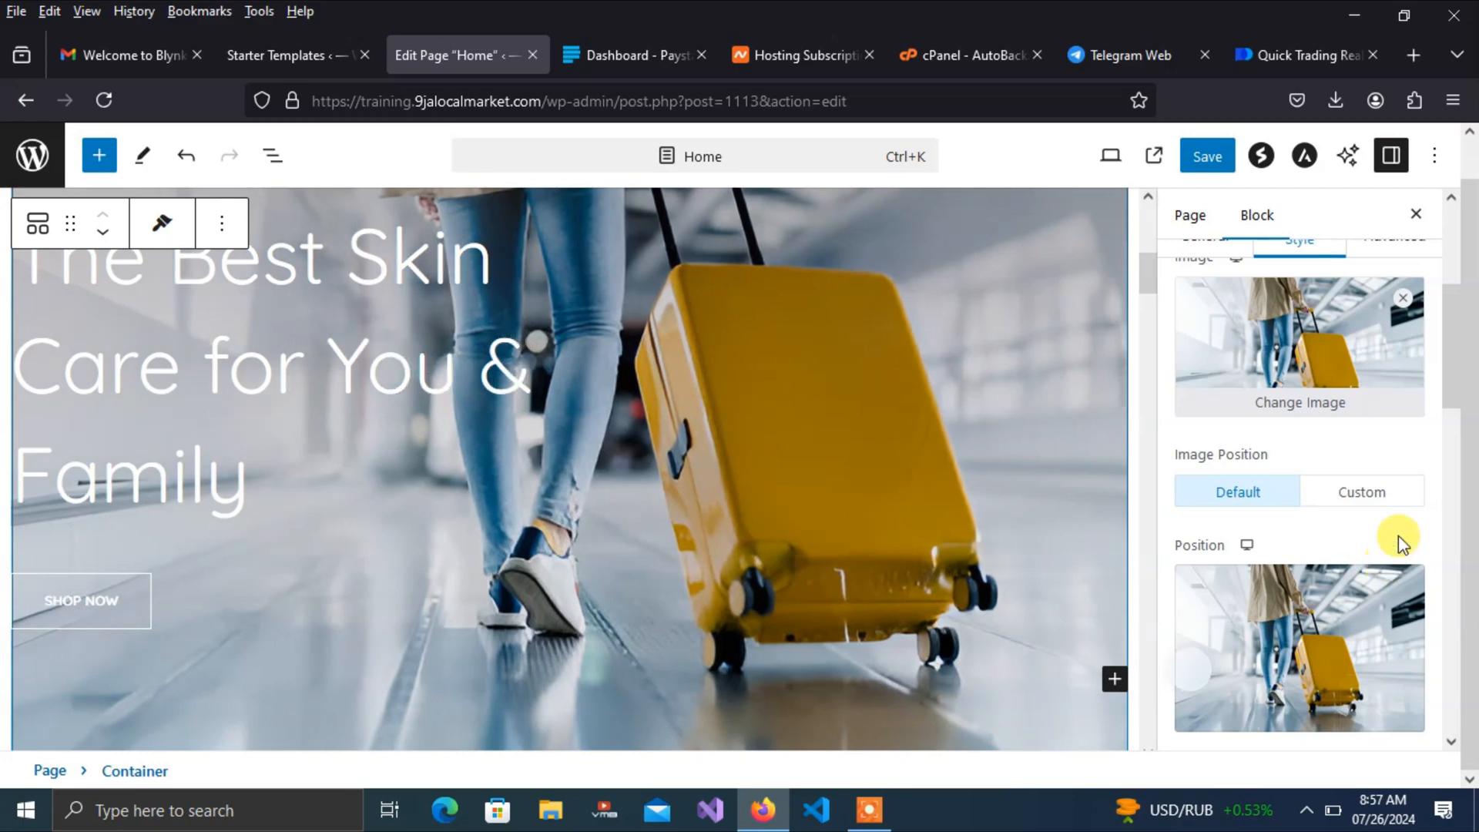
scroll(1451, 370, up, 1)
drag(1141, 280, 1165, 336)
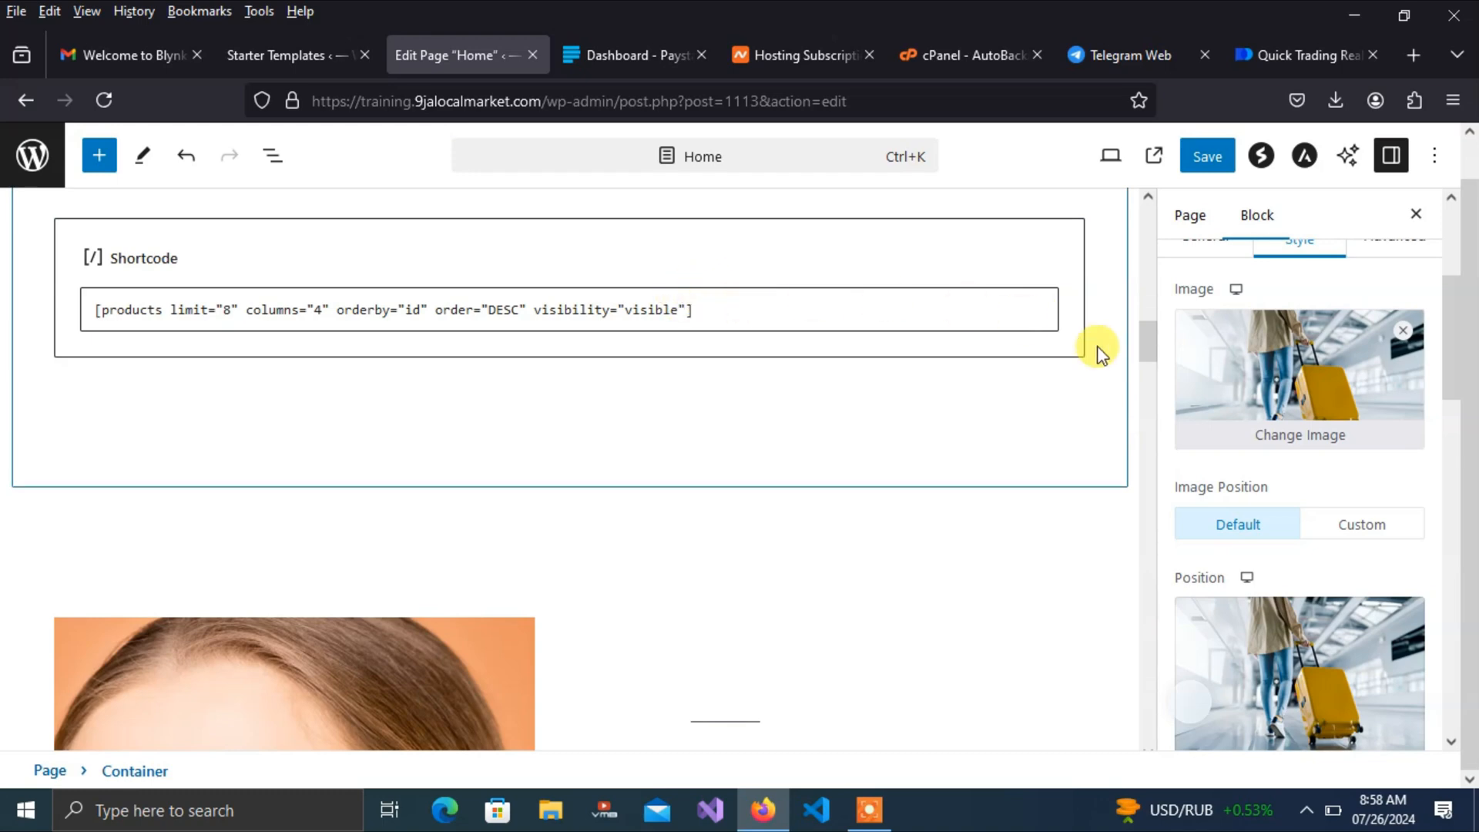
Upload the smiling shopkeeper photo and swap it into the image block beside Beauty Flawless Skin
drag(1146, 343, 1151, 381)
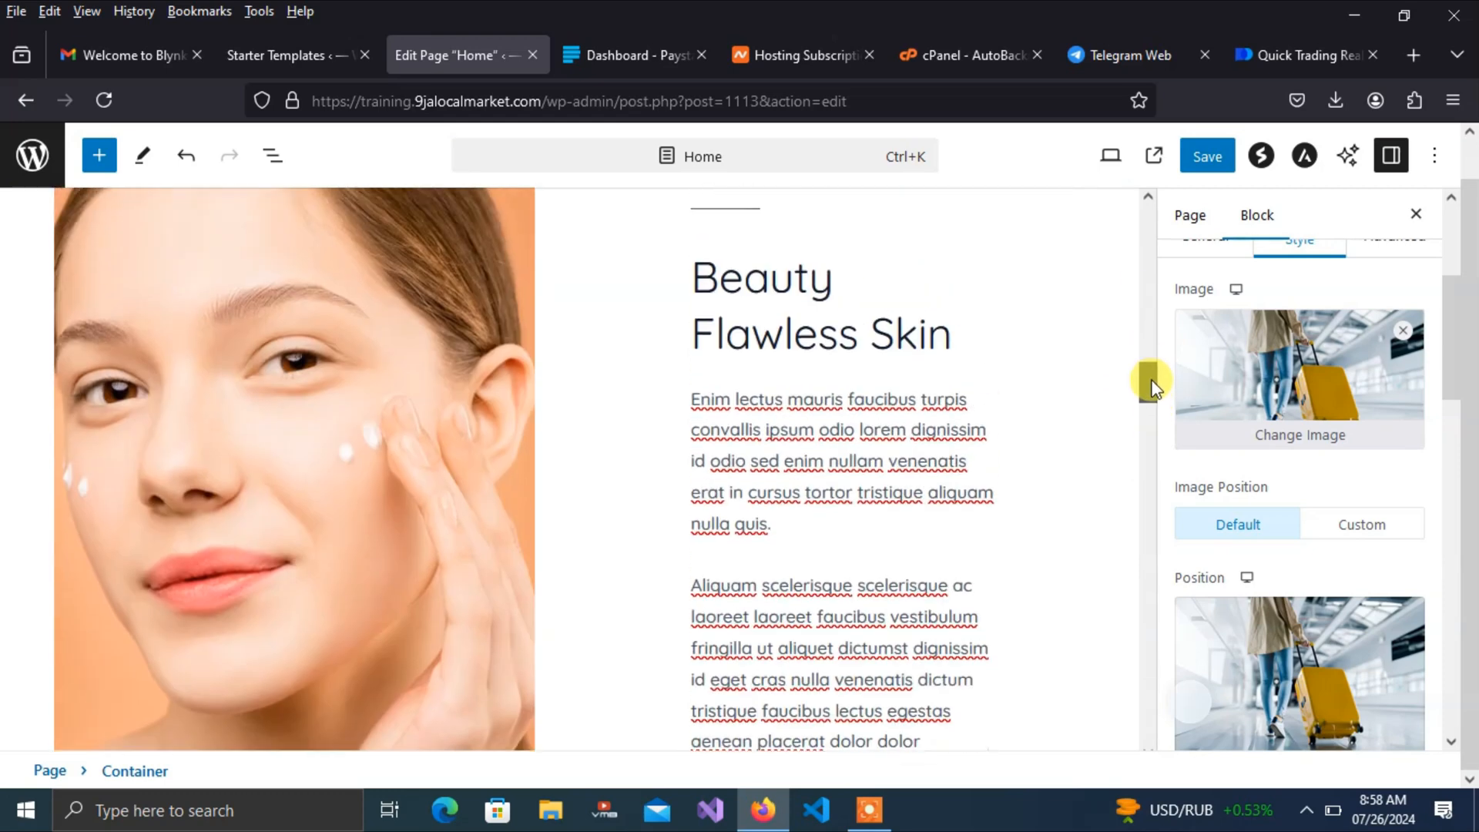
click(362, 412)
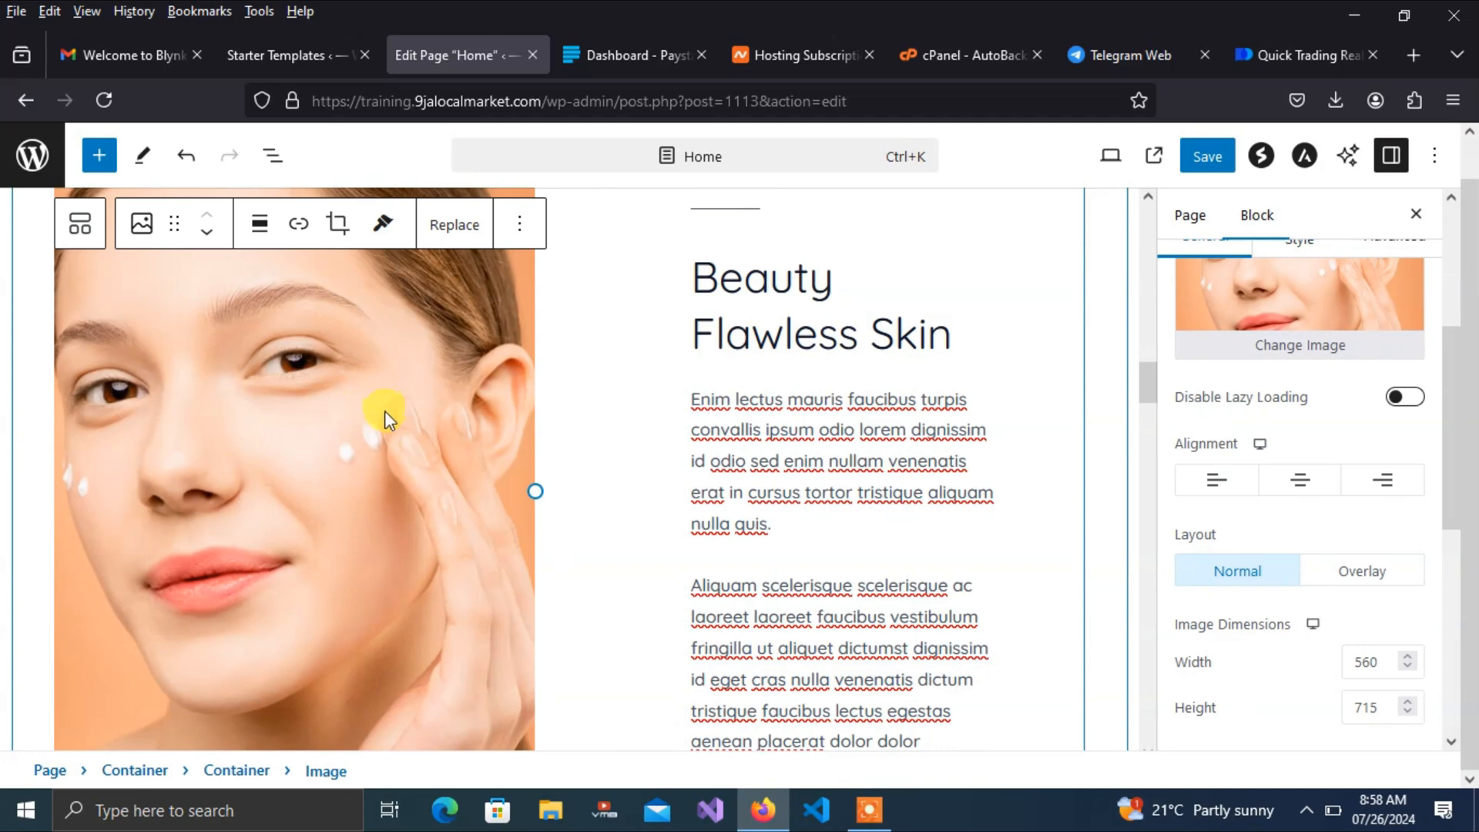
click(1272, 348)
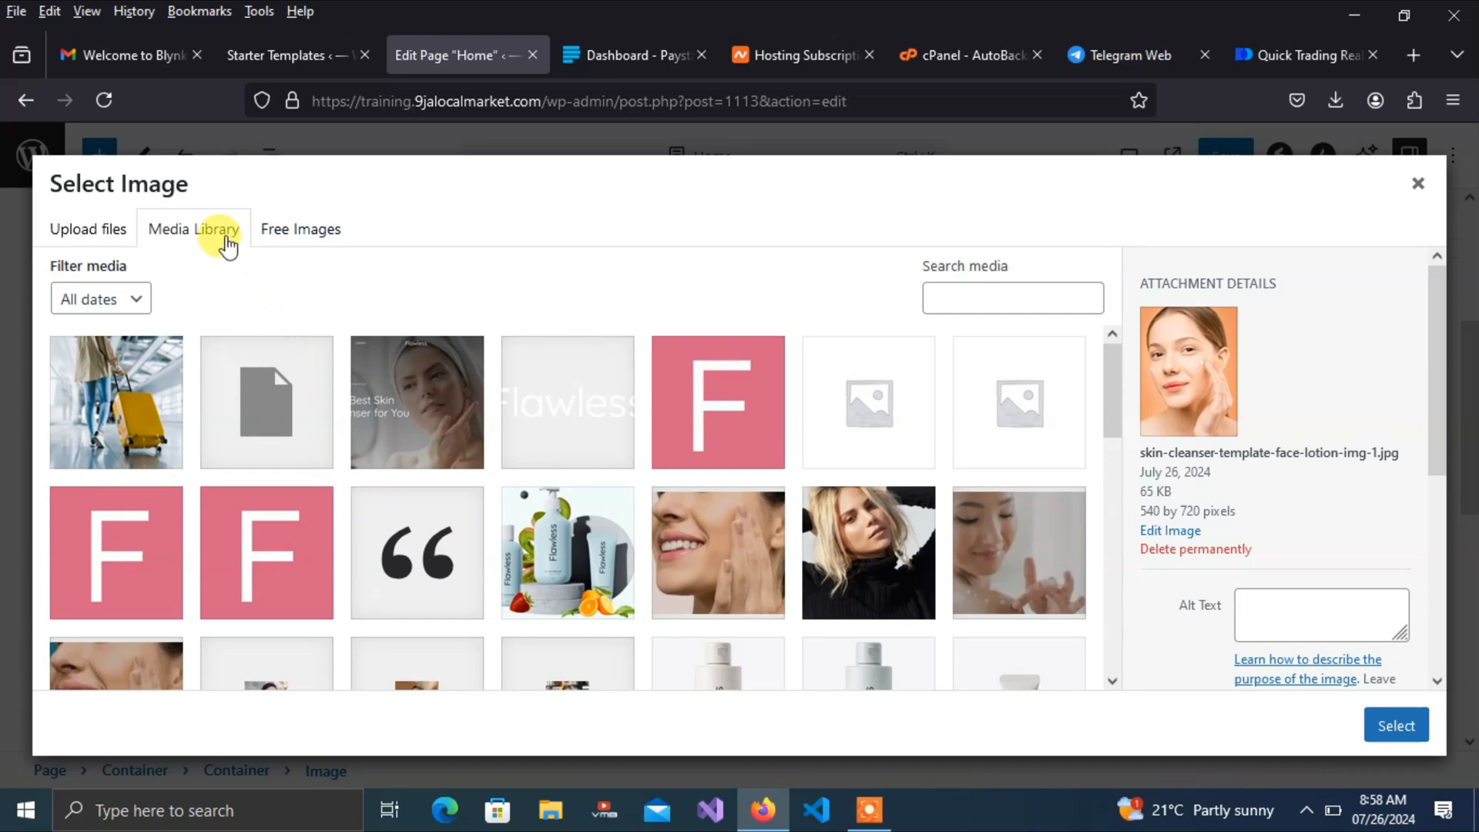
click(79, 239)
click(689, 504)
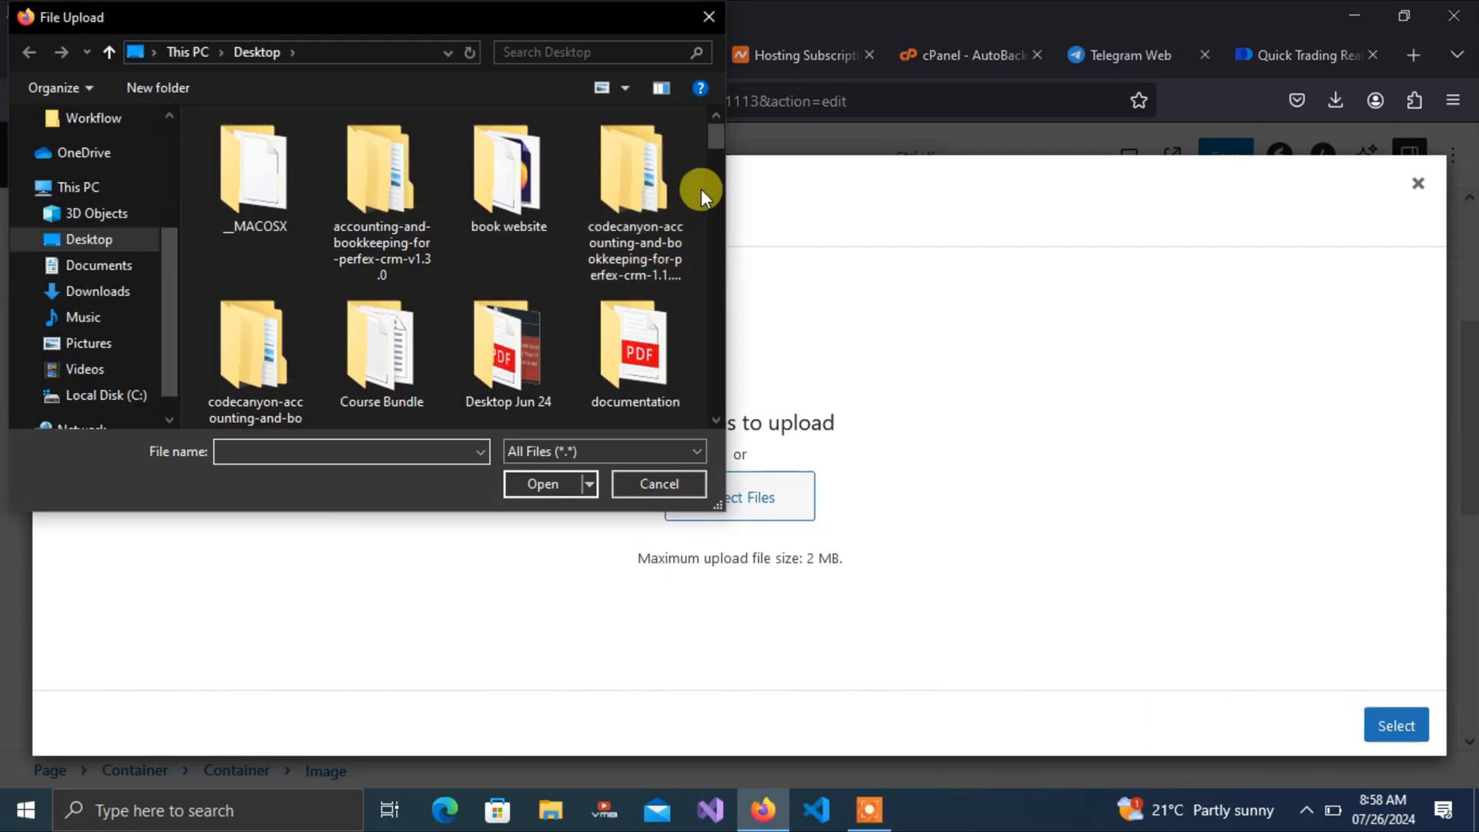
drag(713, 137, 717, 363)
drag(717, 372, 701, 182)
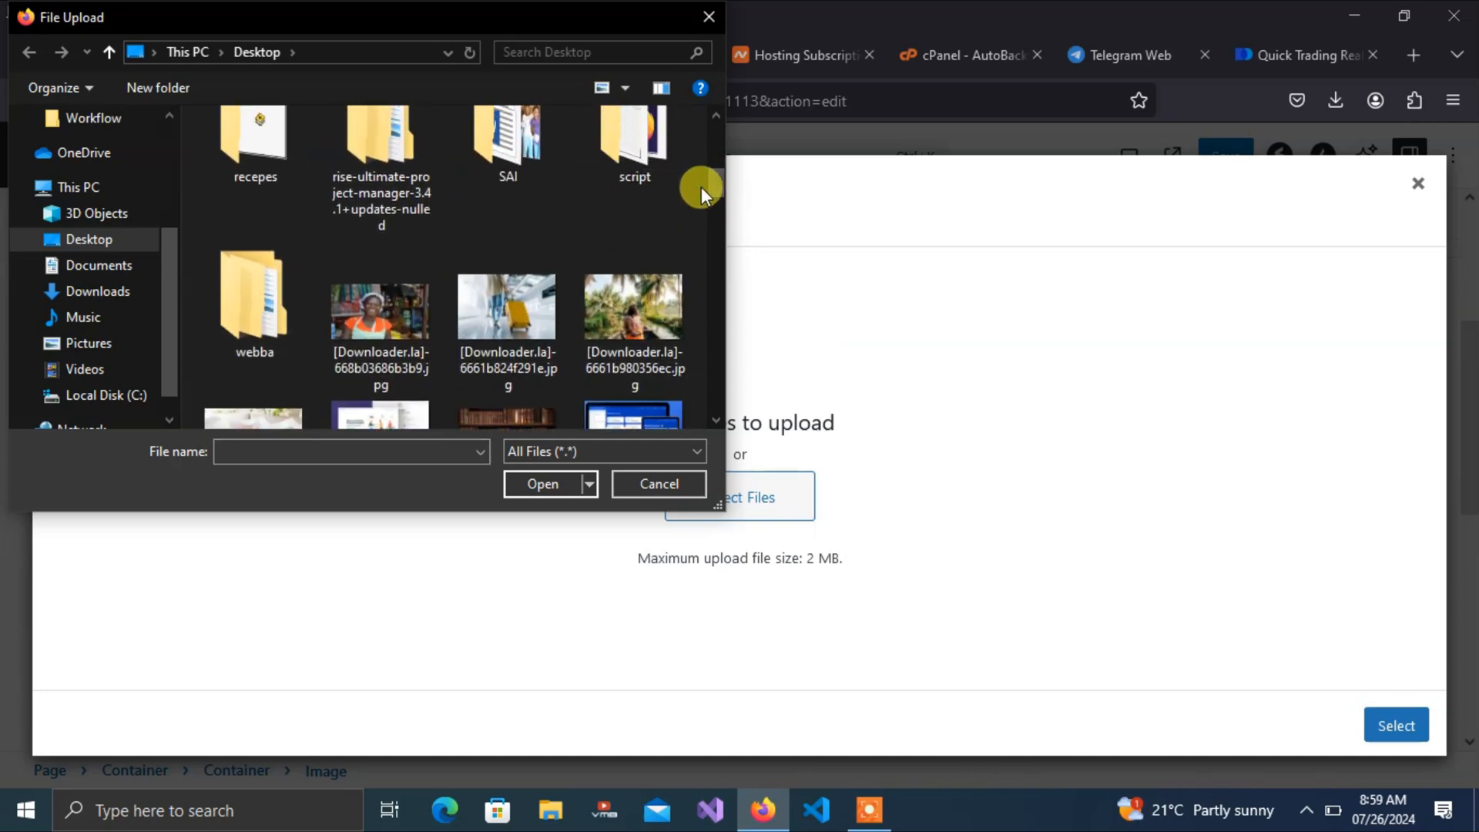
click(436, 291)
click(548, 484)
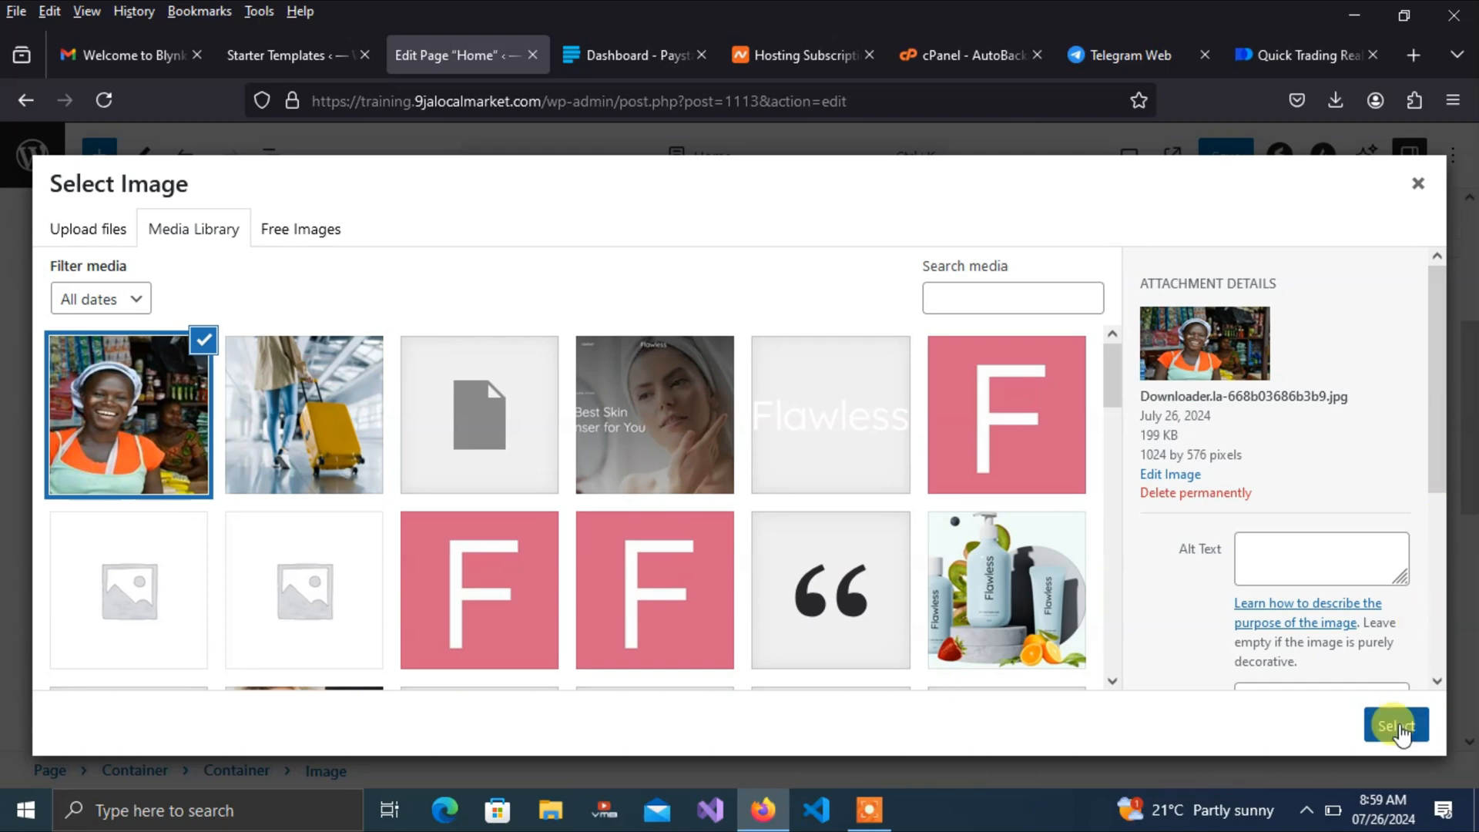
click(1396, 725)
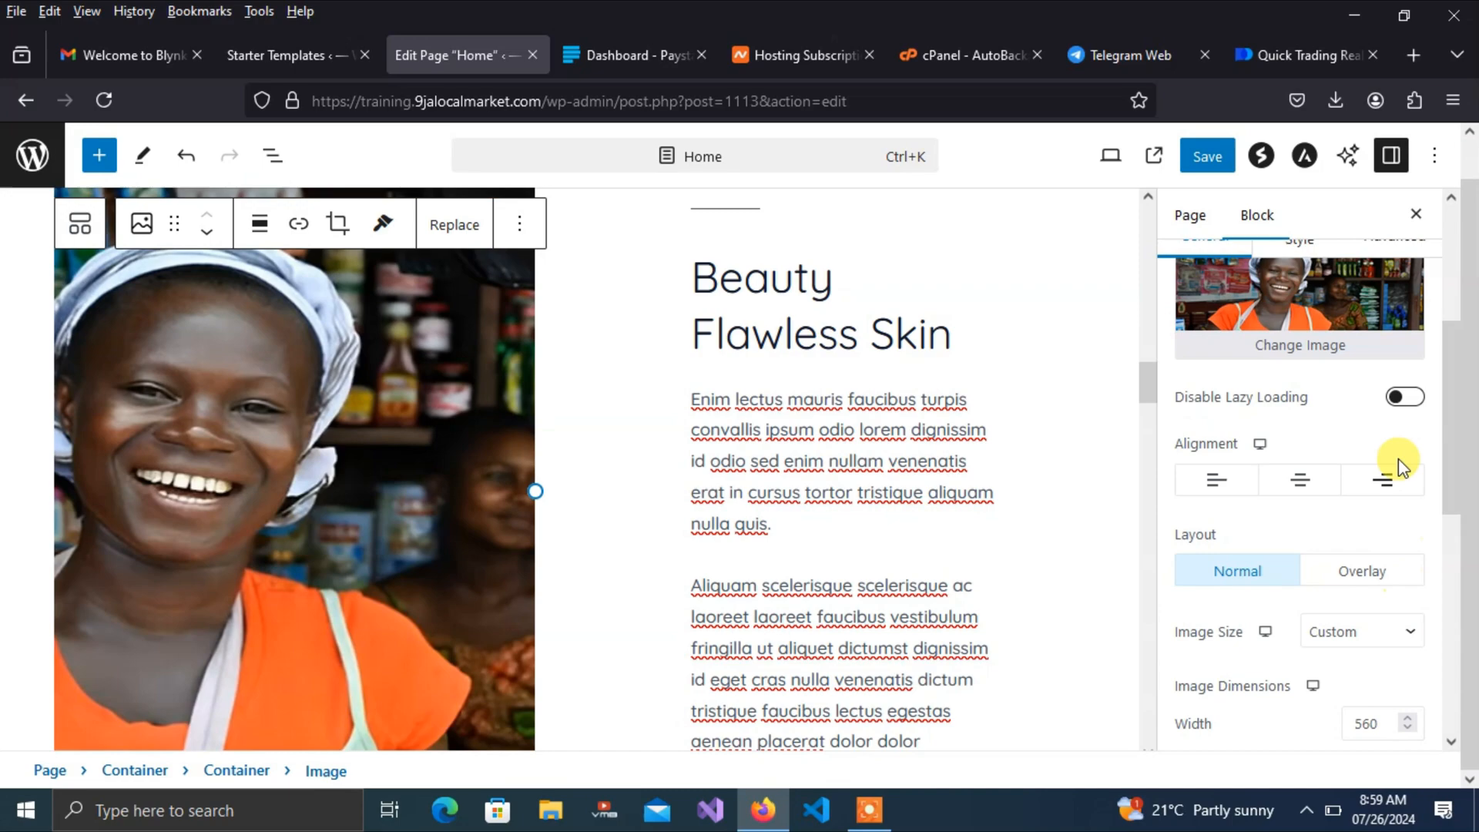
mouse_move(1148, 380)
mouse_down()
mouse_move(1141, 353)
mouse_move(1151, 383)
mouse_up()
Select the Beauty Flawless Skin info box, show its General settings, and highlight its placeholder paragraph
click(905, 440)
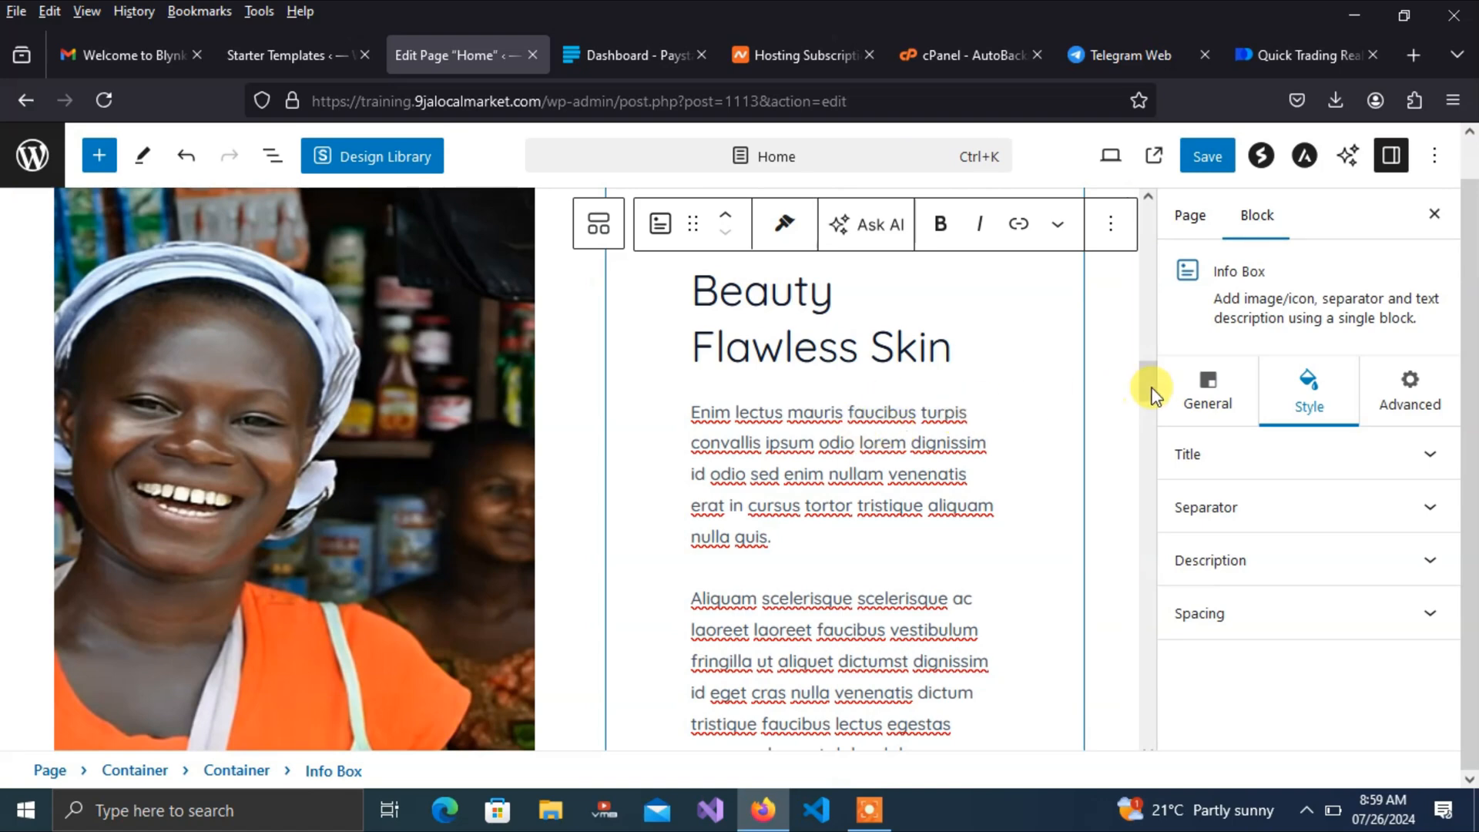
click(1205, 408)
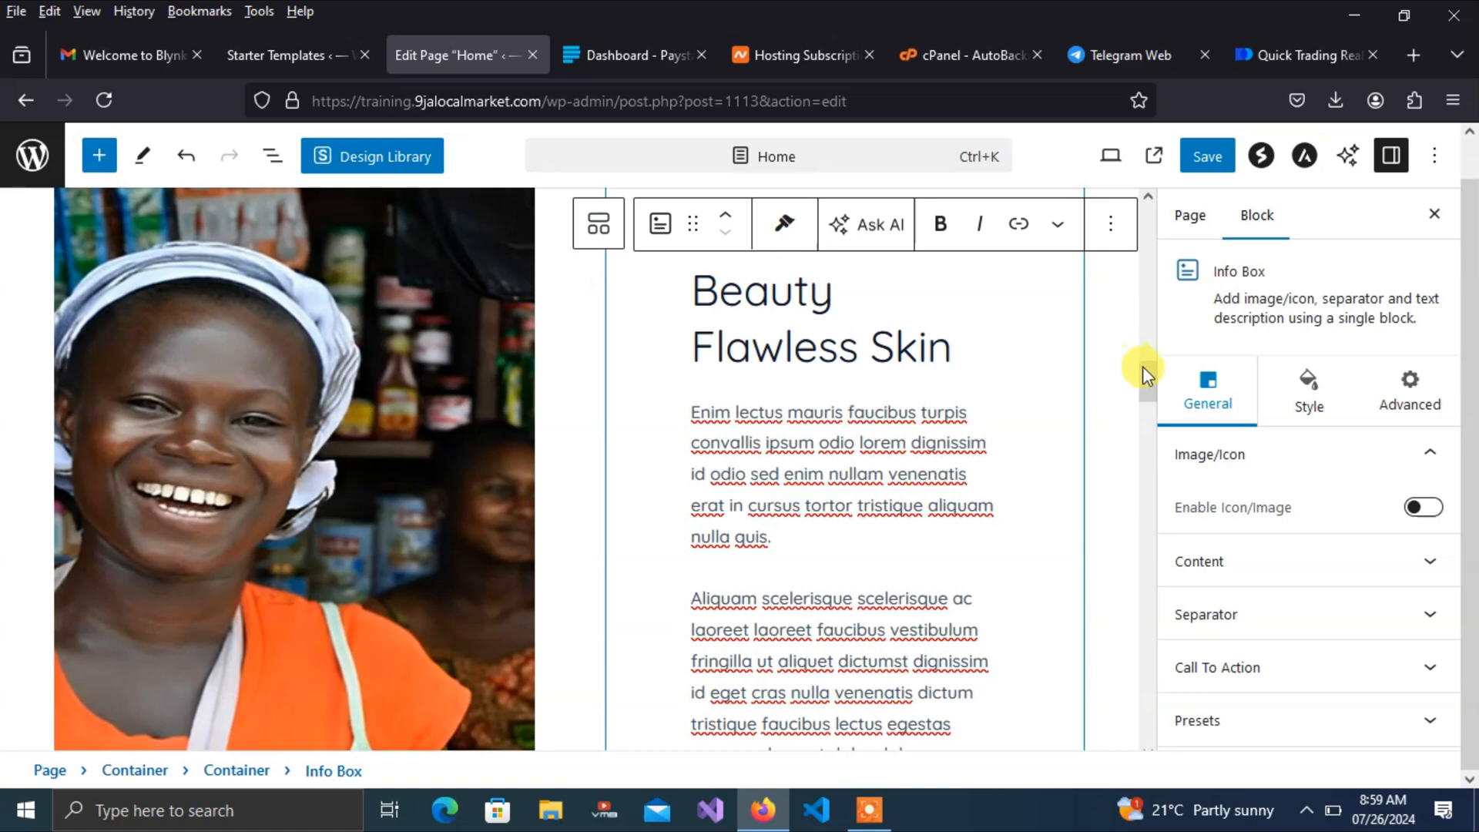
drag(1147, 383, 1146, 367)
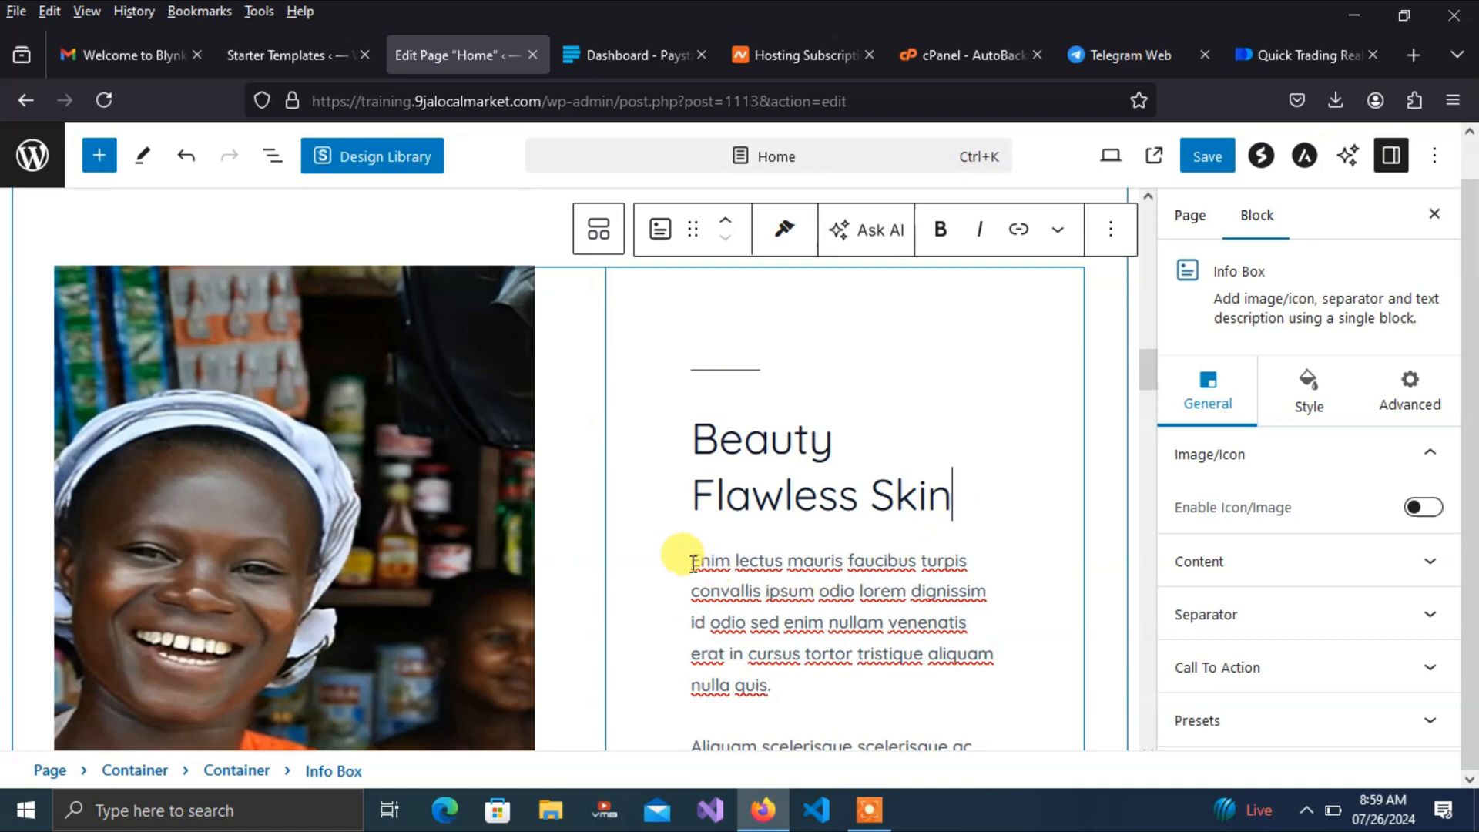
drag(694, 561, 957, 666)
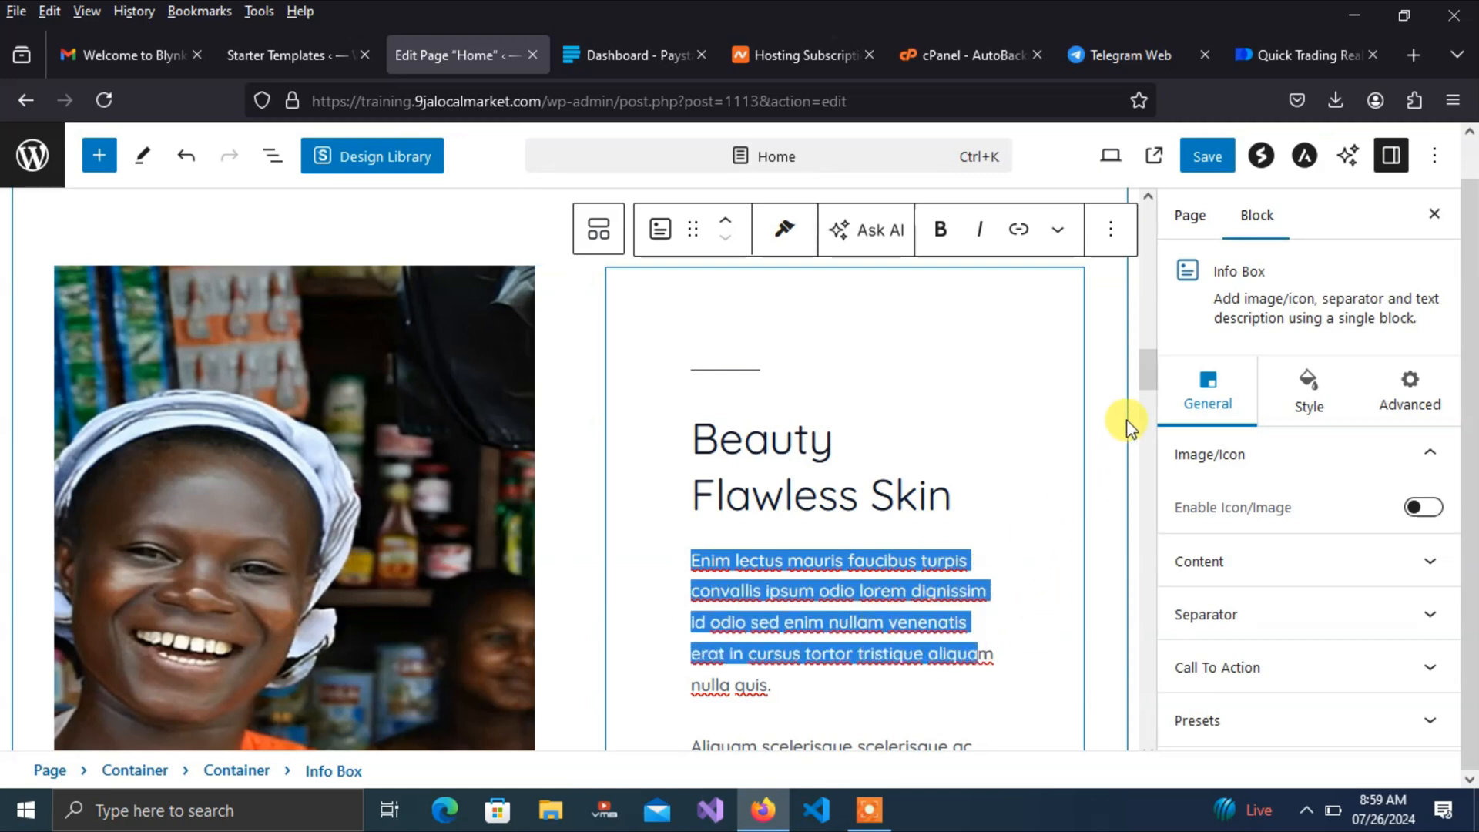
mouse_move(1143, 371)
mouse_down()
mouse_move(1153, 400)
mouse_move(1146, 389)
mouse_up()
Copy the 'Find the right hosting for your domain' heading and paragraph from Namecheap's homepage
click(794, 47)
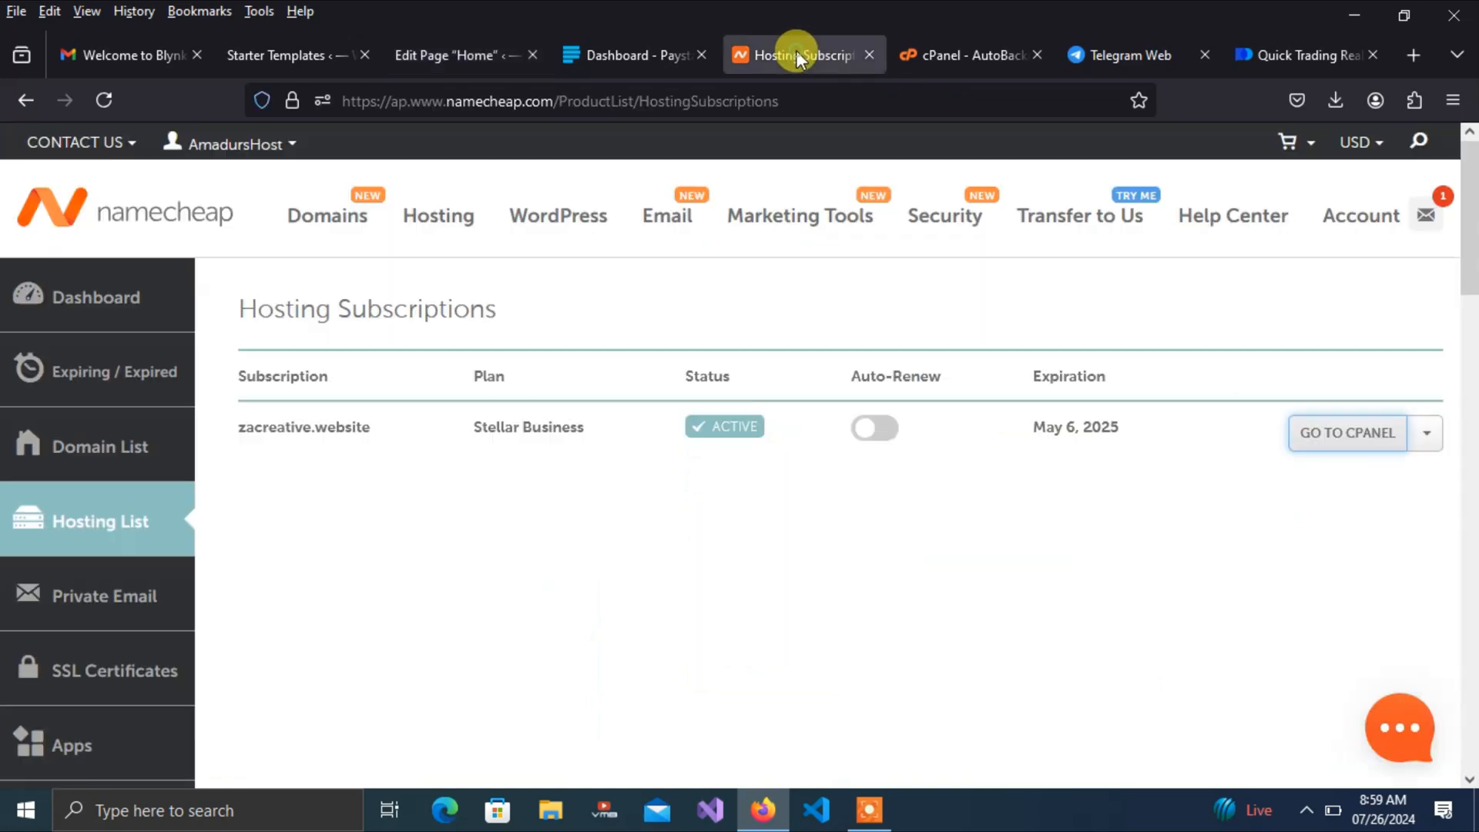
click(220, 222)
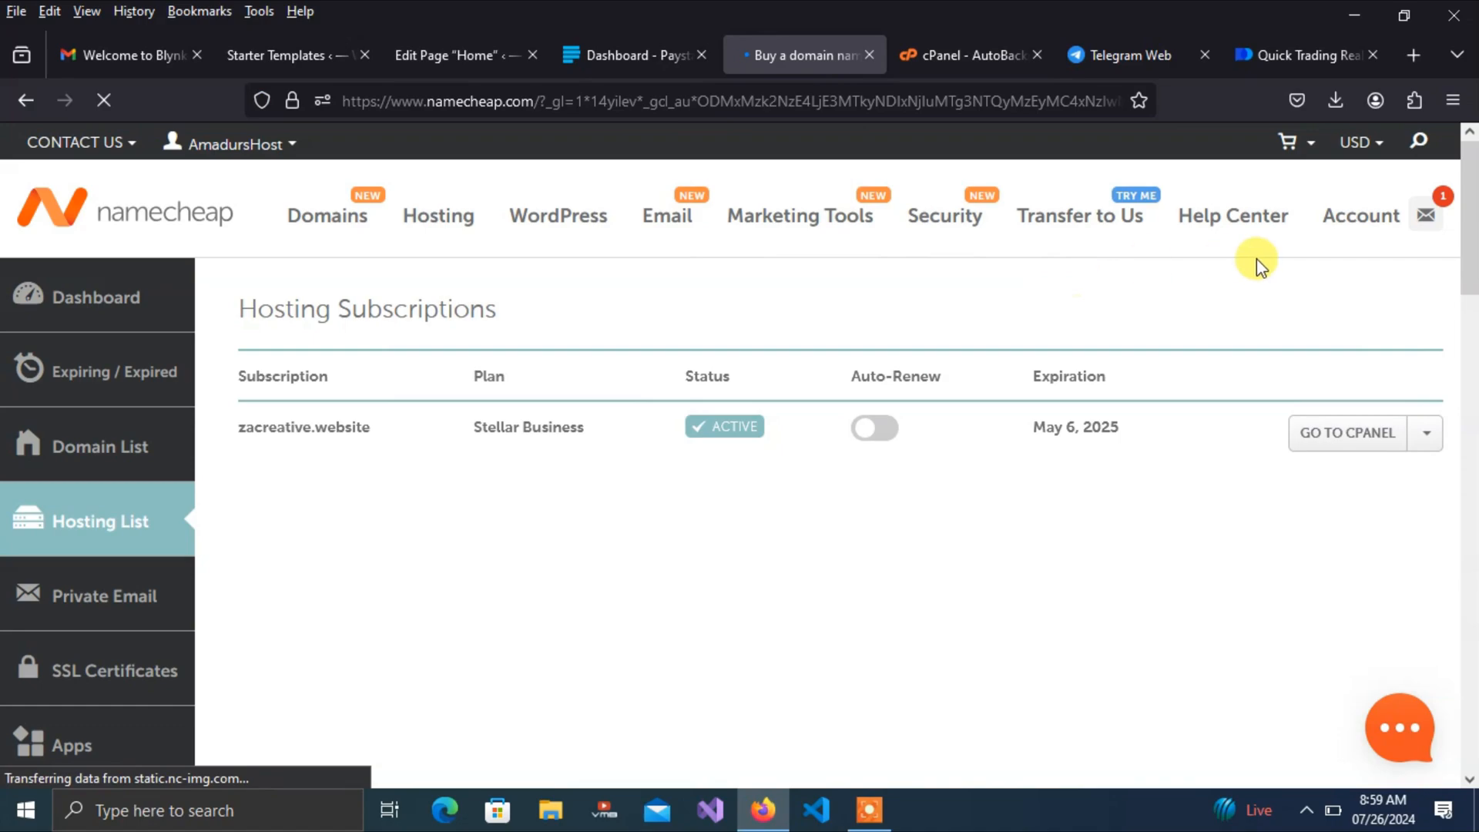
scroll(1464, 241, down, 10)
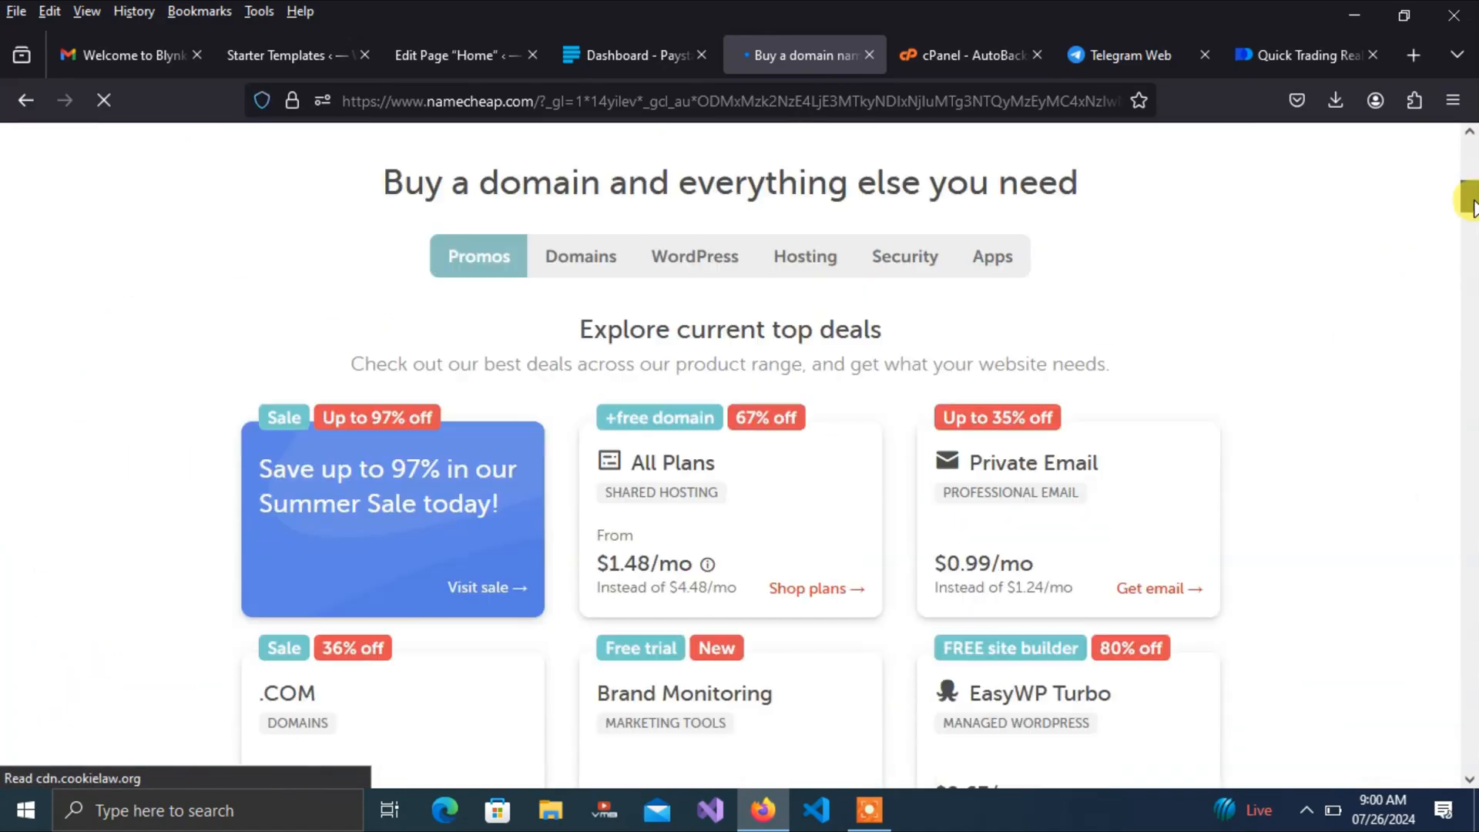
drag(1469, 240, 1471, 333)
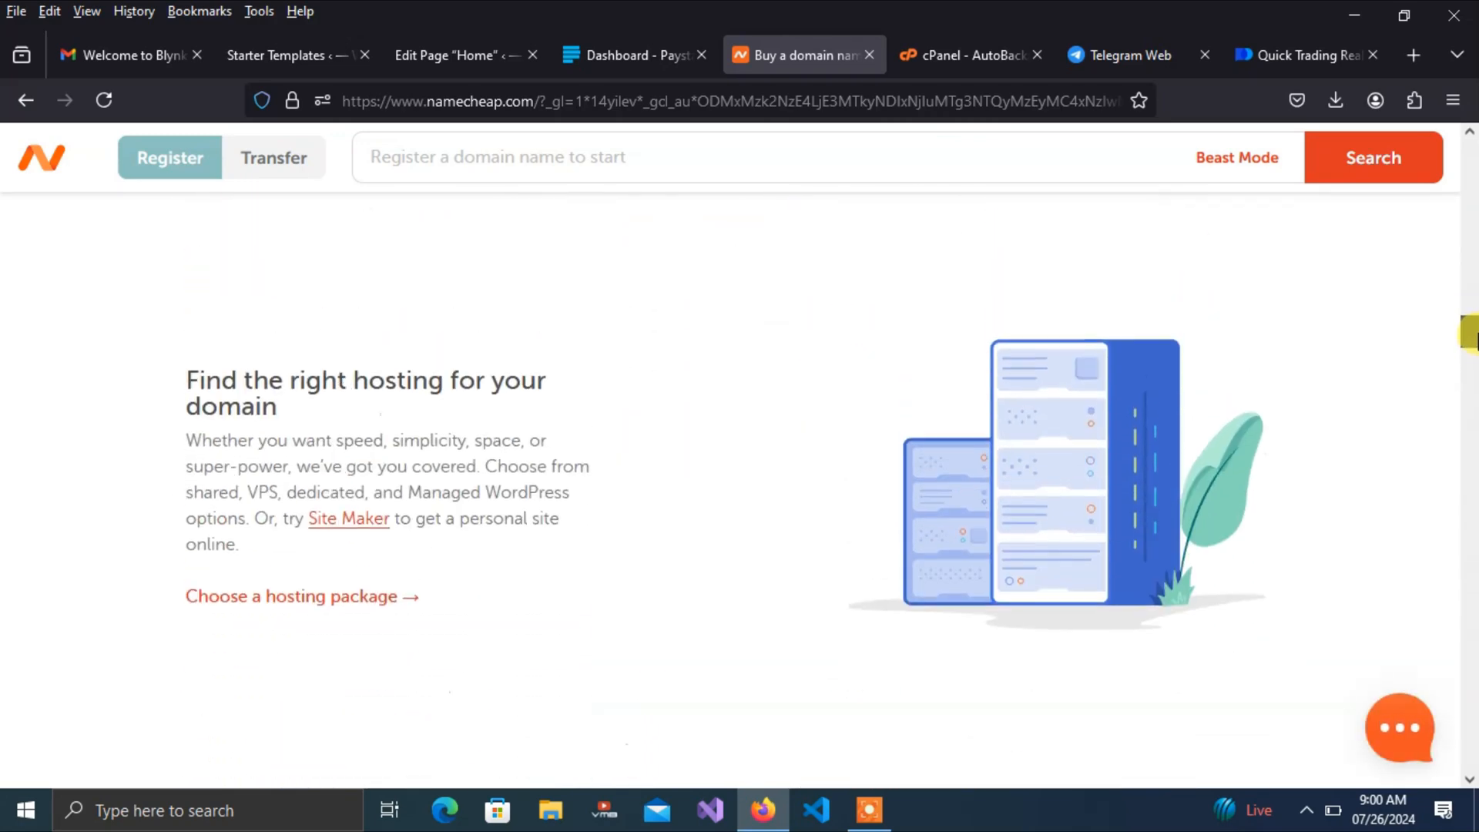
drag(188, 377, 446, 562)
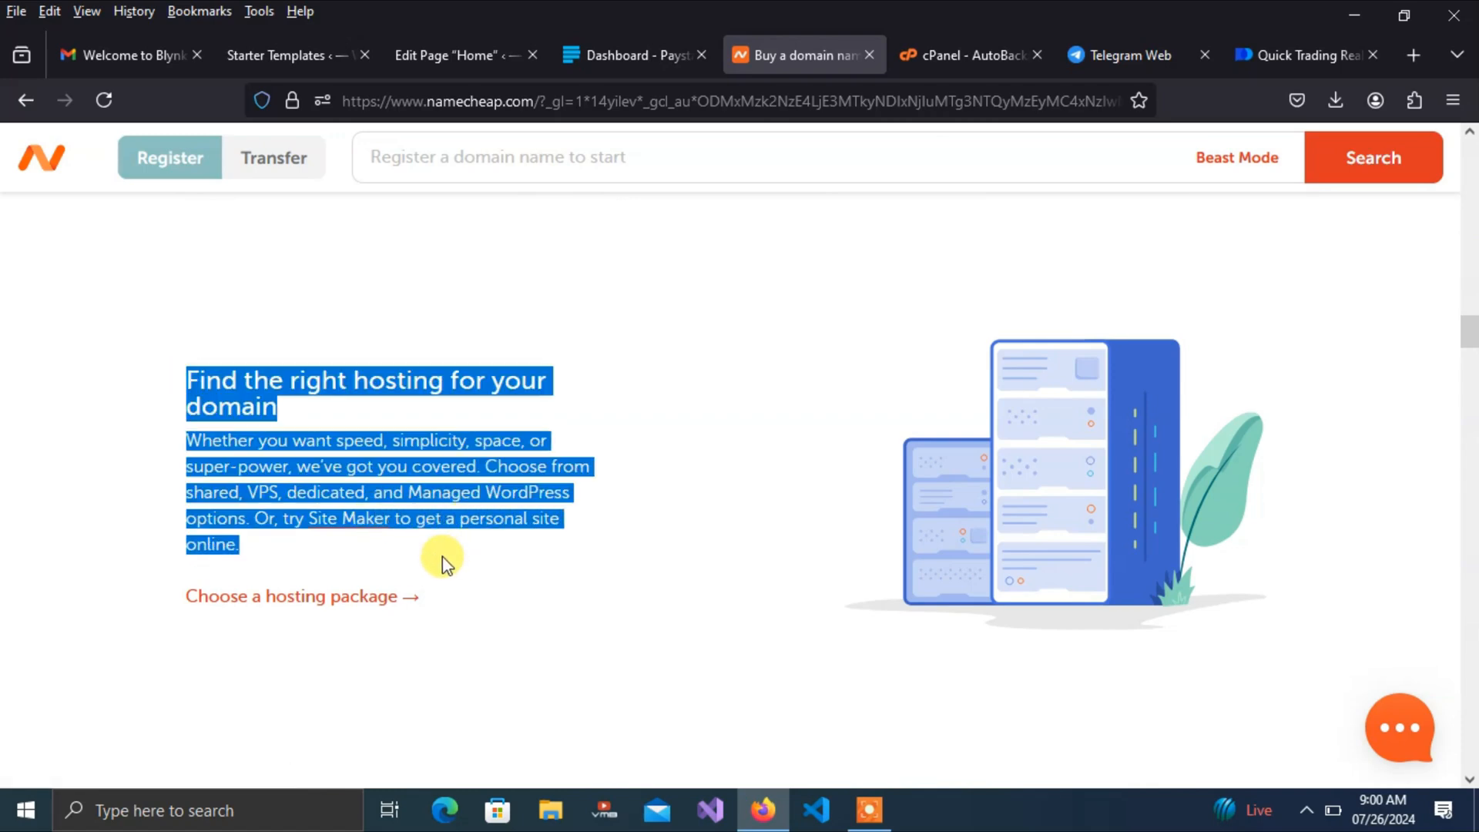
key(ctrl+c)
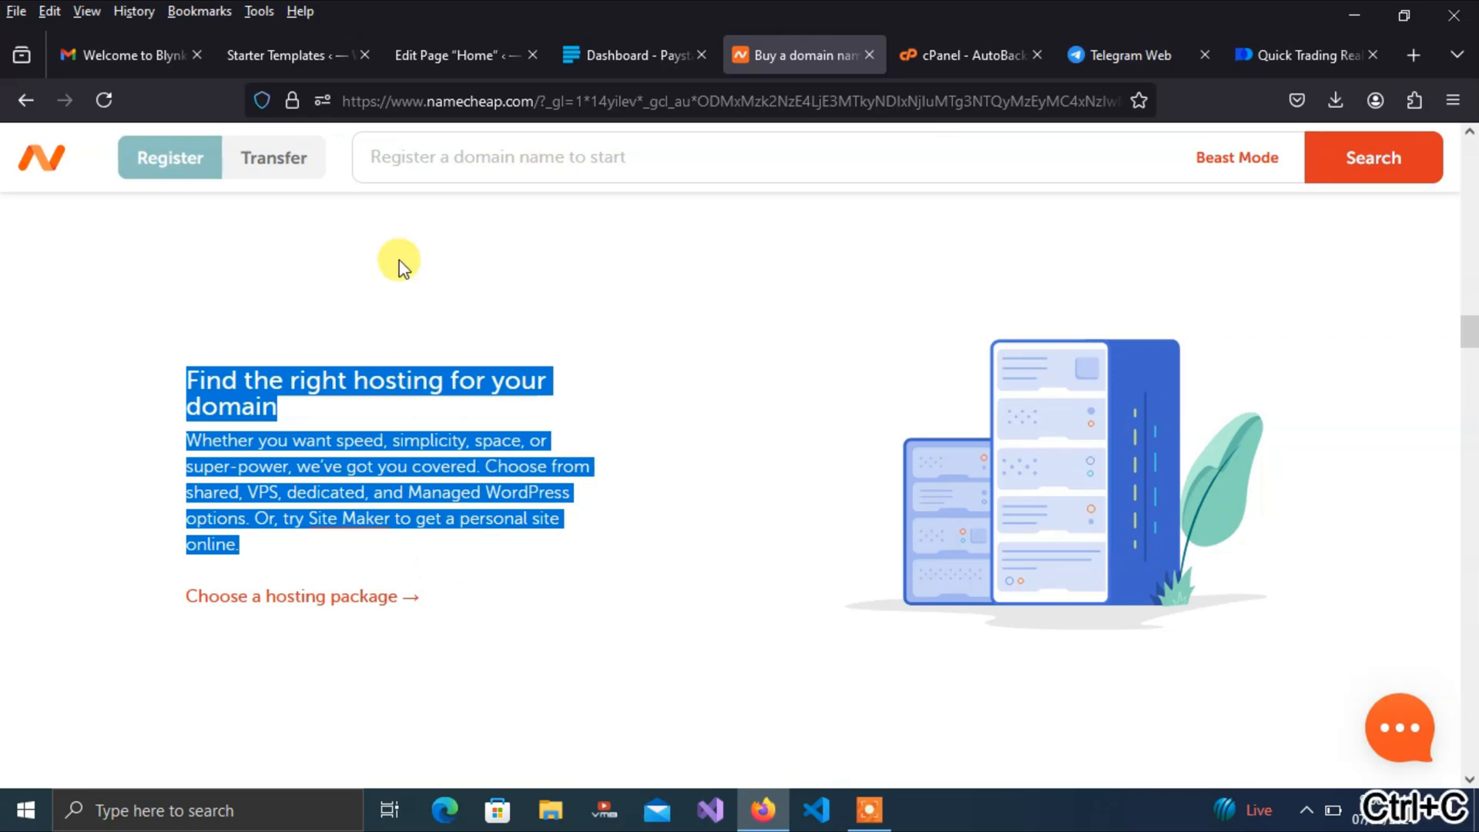
click(432, 55)
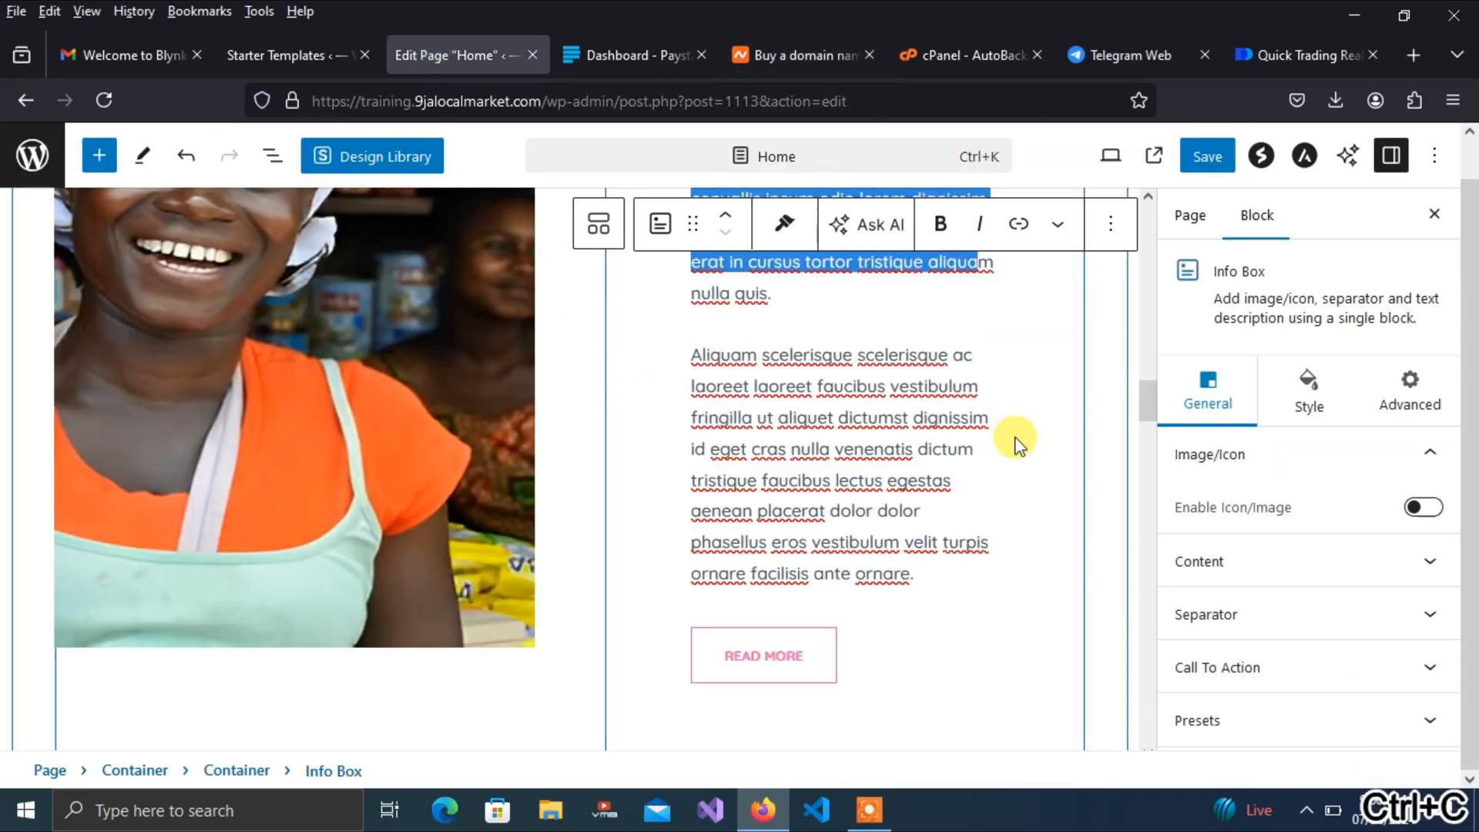
Replace the info box's first placeholder paragraph with the copied Namecheap hosting text
mouse_move(1143, 396)
mouse_down()
mouse_move(1145, 355)
mouse_move(1144, 378)
mouse_up()
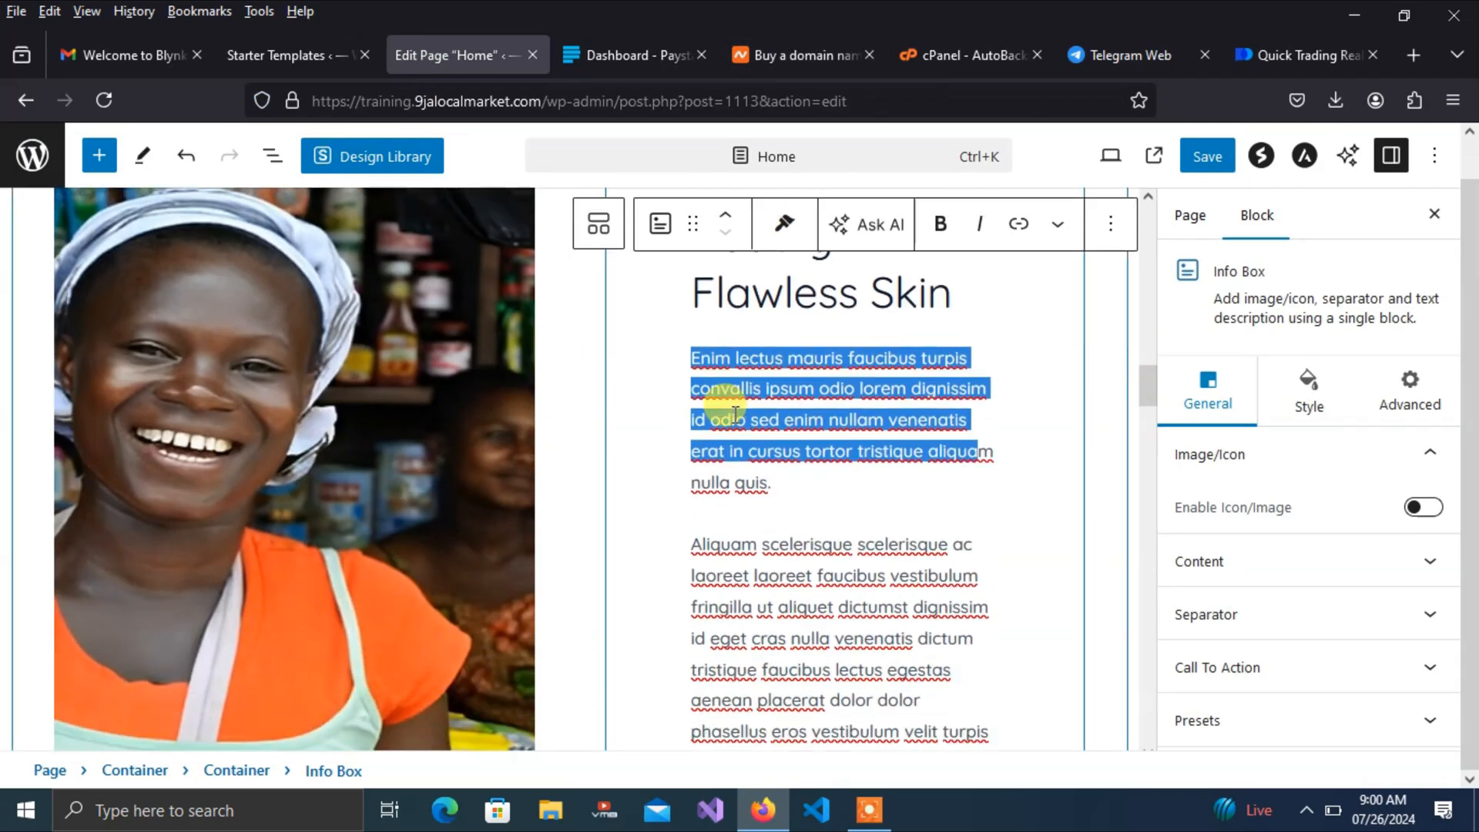
click(706, 368)
drag(695, 358, 810, 515)
key(ctrl+v)
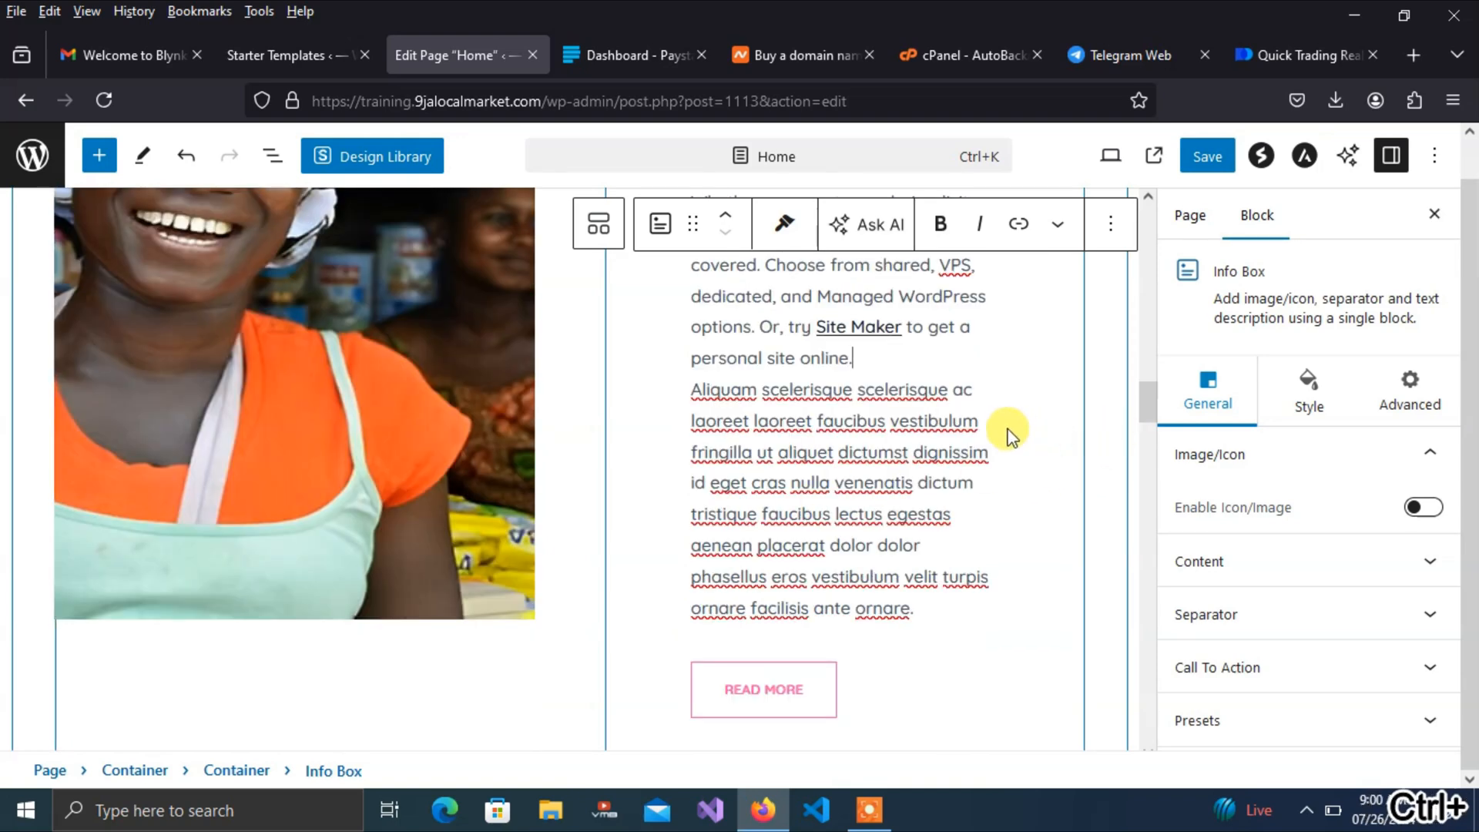
Move the 'Find the right hosting for your domain' line into the heading, replacing Beauty Flawless Skin
drag(1146, 393, 1145, 371)
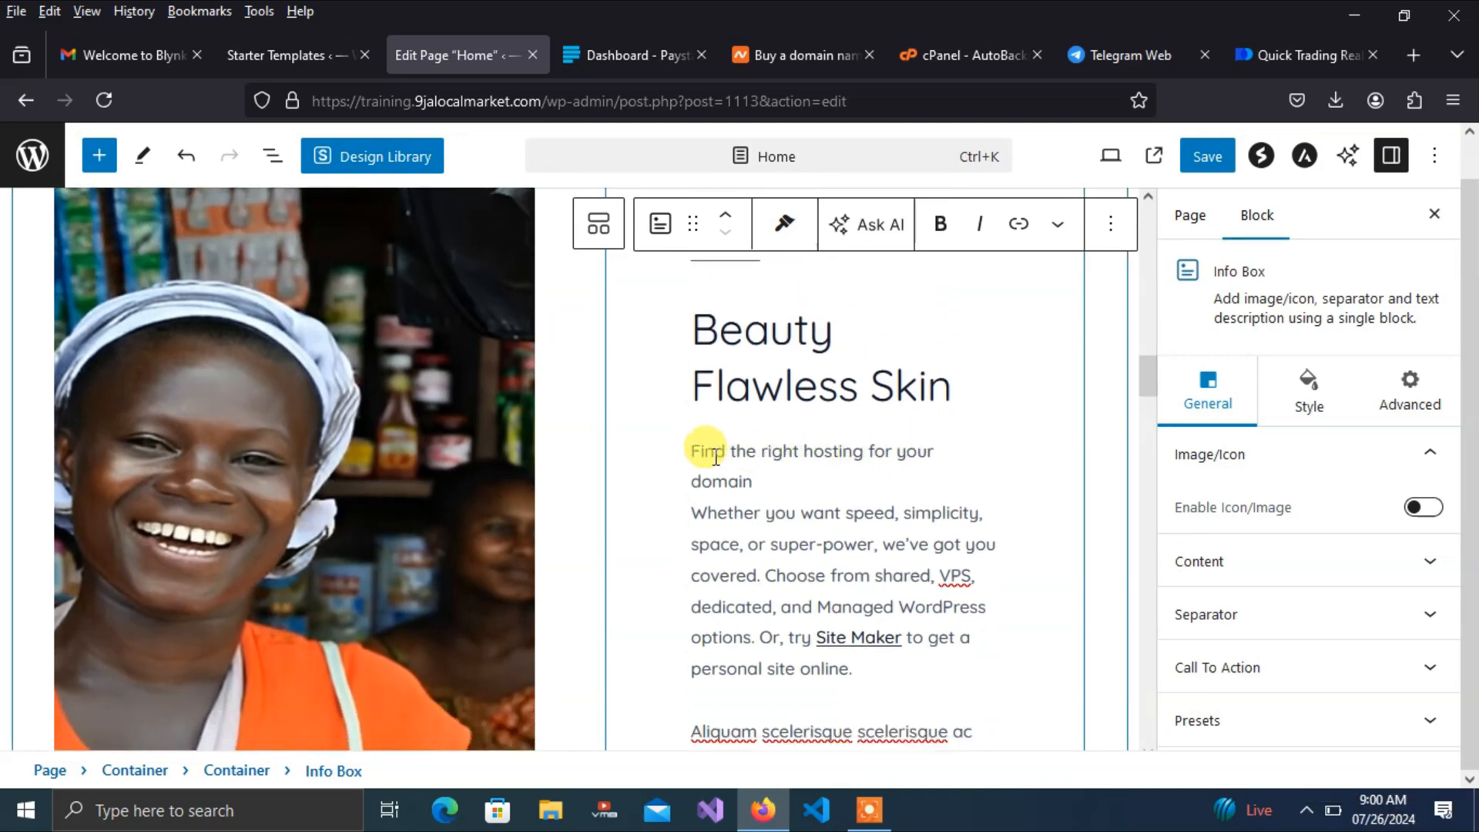
drag(692, 452, 795, 476)
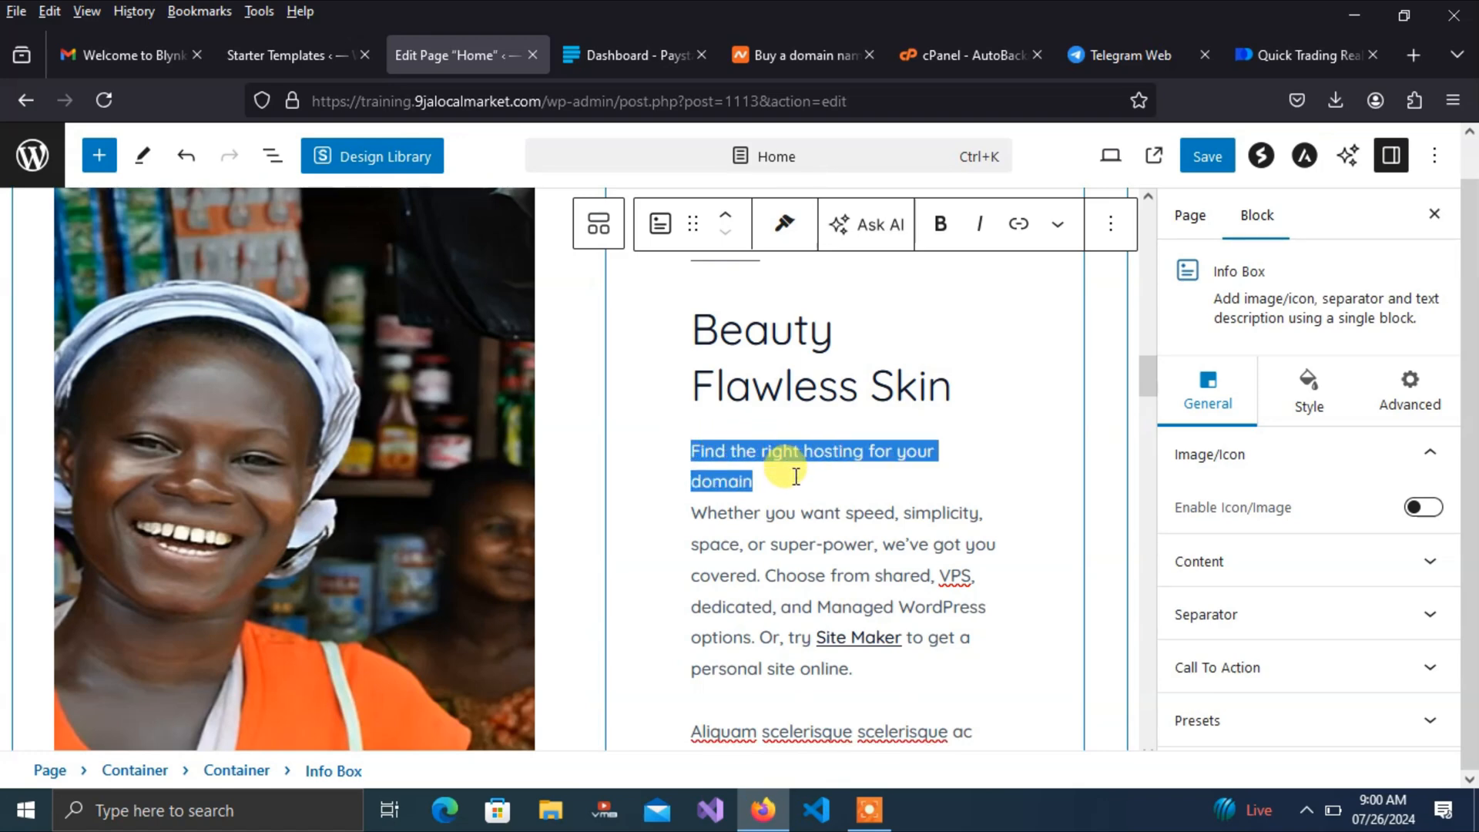
key(ctrl+x)
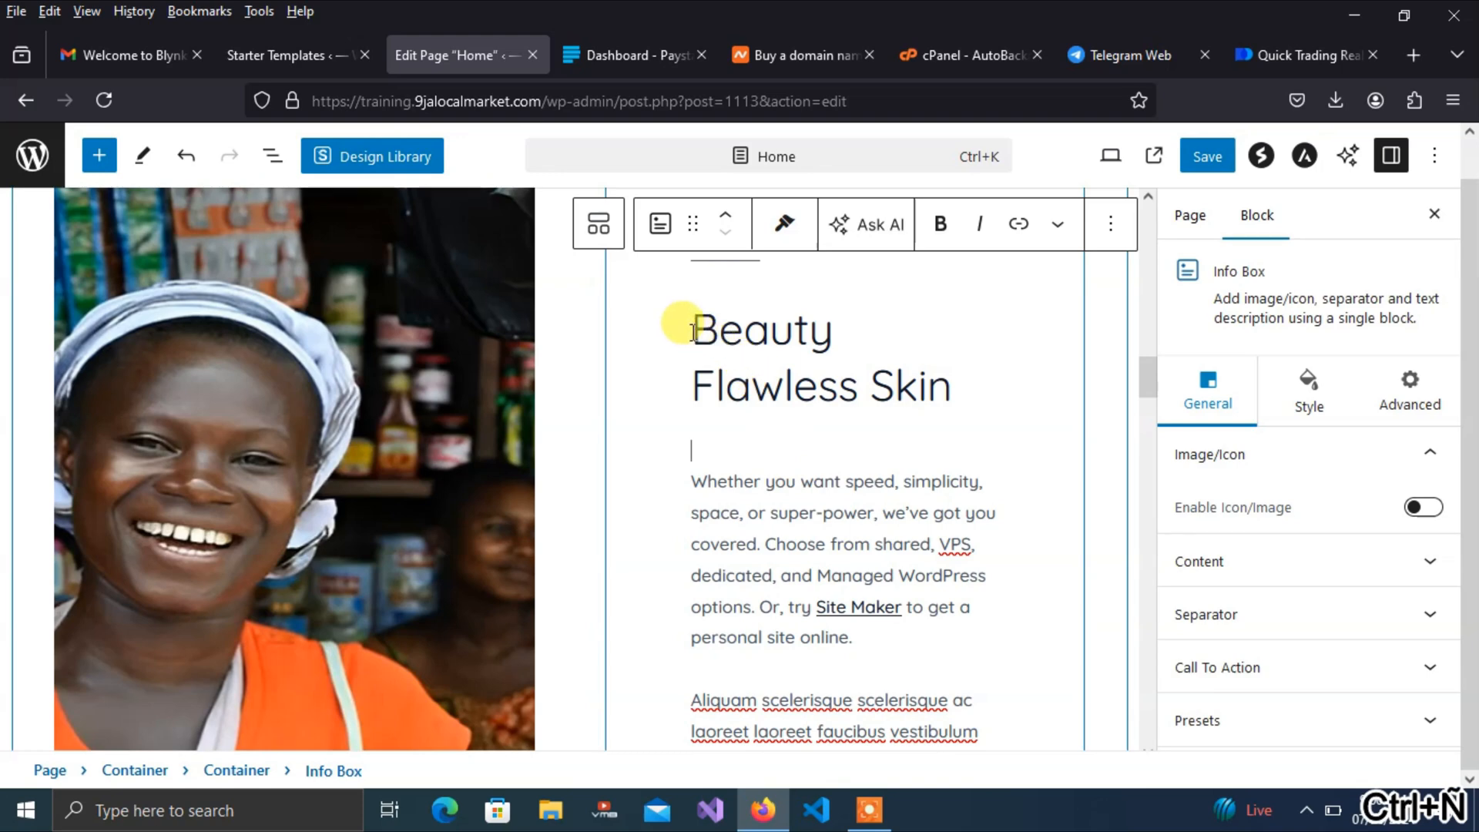
drag(692, 331, 944, 375)
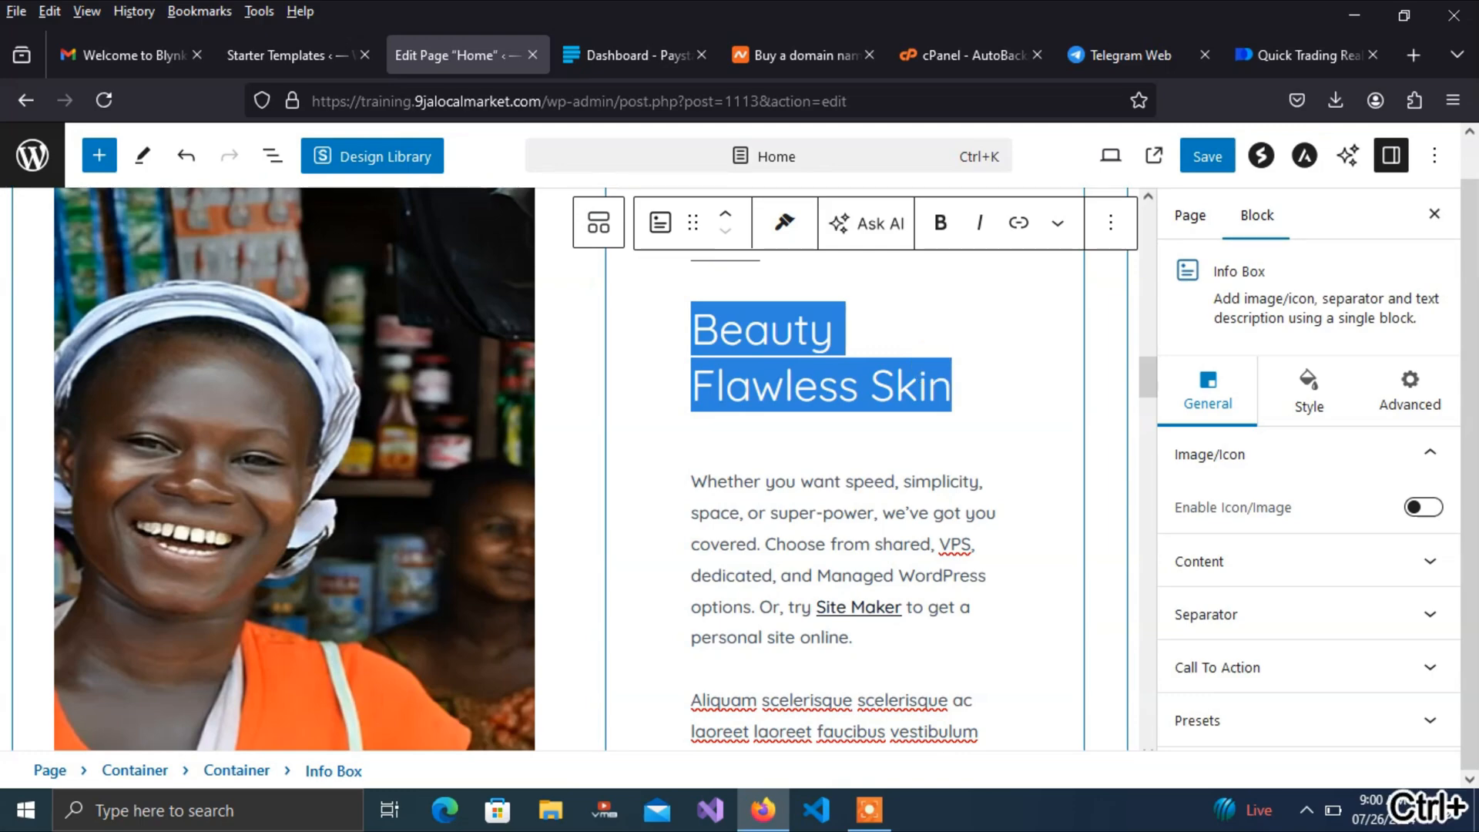
key(ctrl+v)
mouse_move(1142, 389)
mouse_down()
mouse_move(1147, 376)
mouse_move(1148, 406)
mouse_move(1147, 390)
mouse_up()
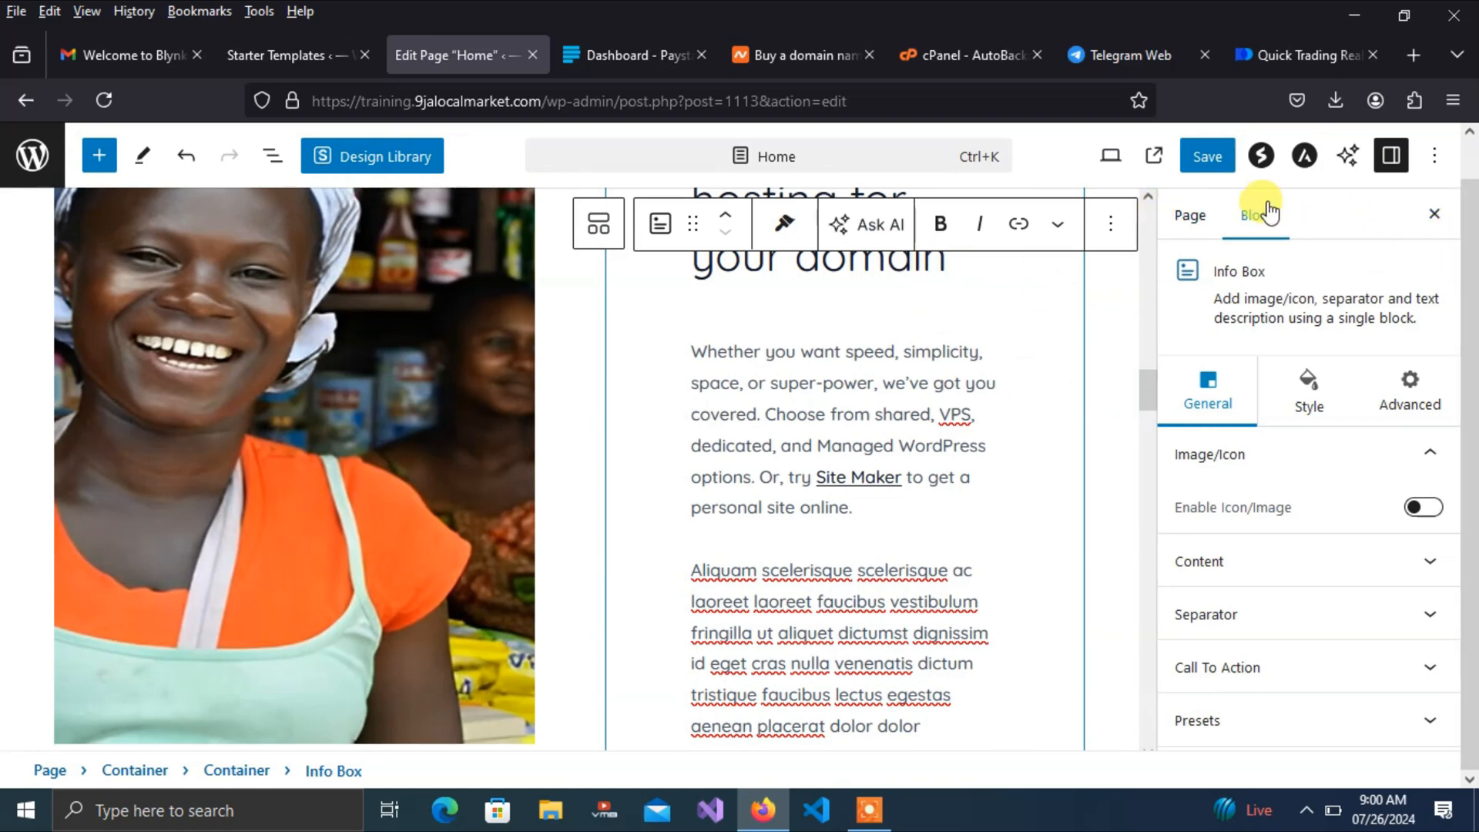
drag(1148, 385, 1147, 459)
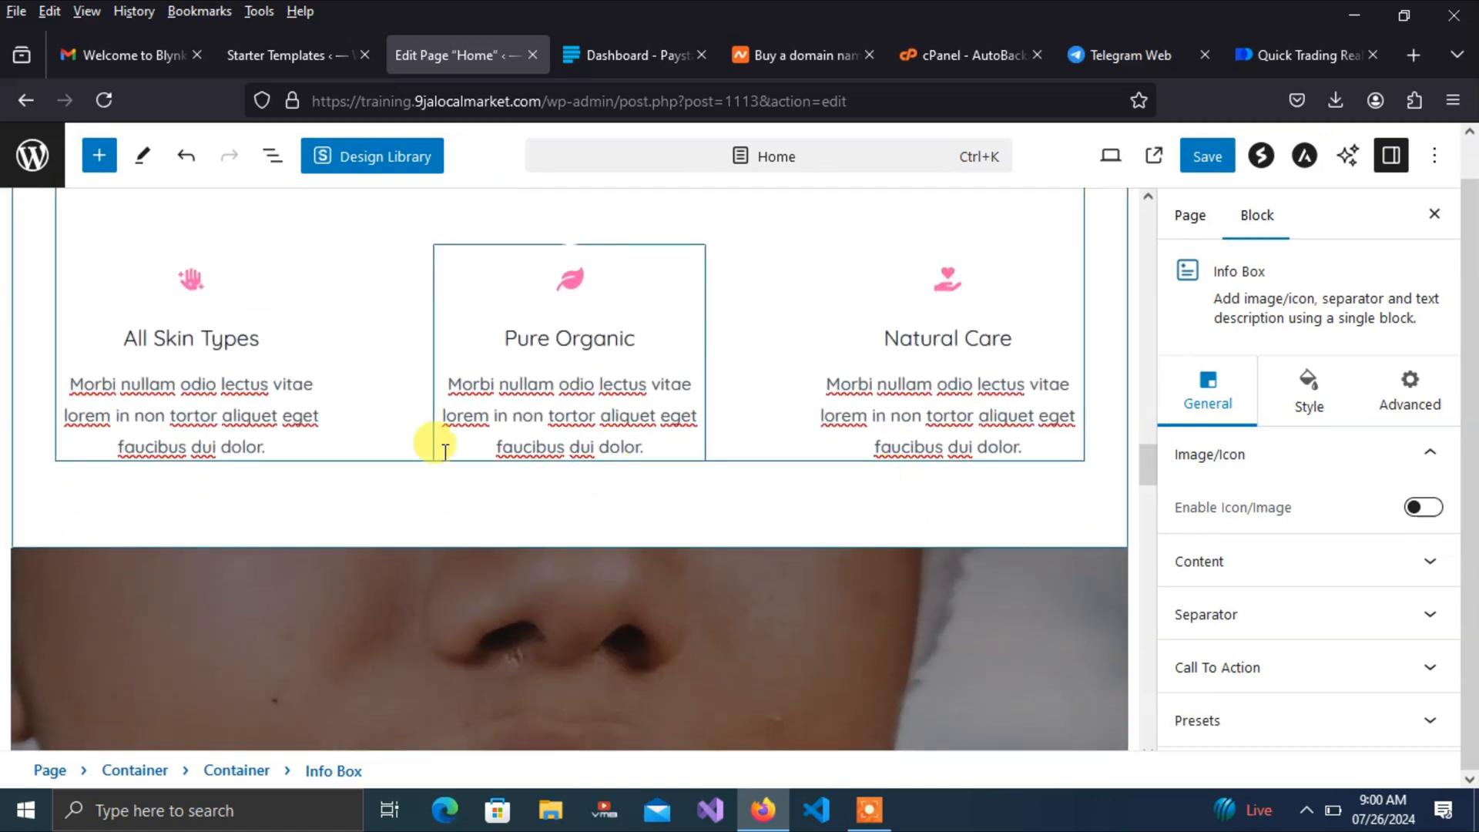
Replace the All Skin Types description with 'Find the right hosting for your domain', then select the Pure Organic text
click(232, 348)
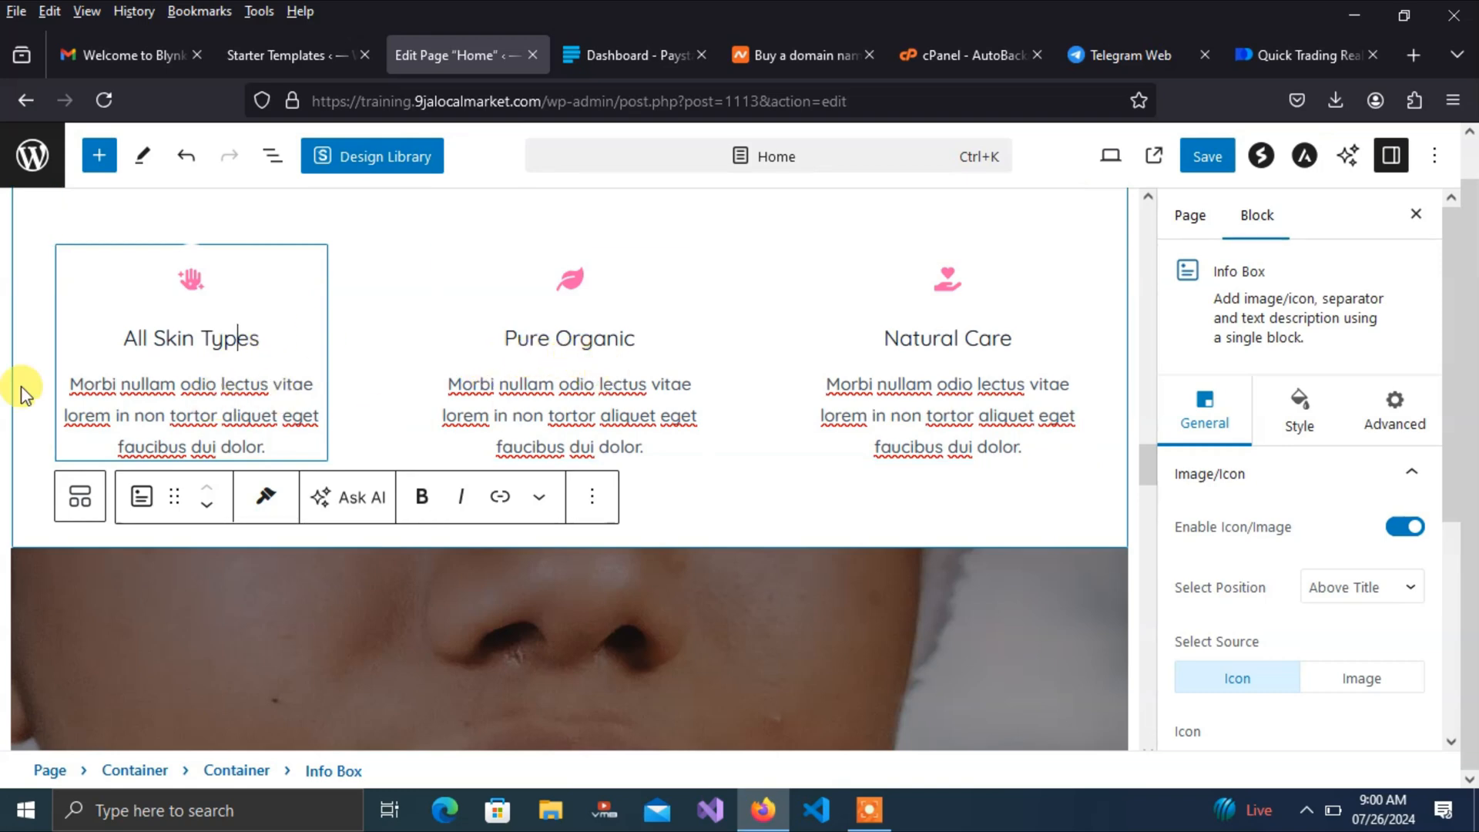
drag(70, 381, 271, 440)
key(ctrl+v)
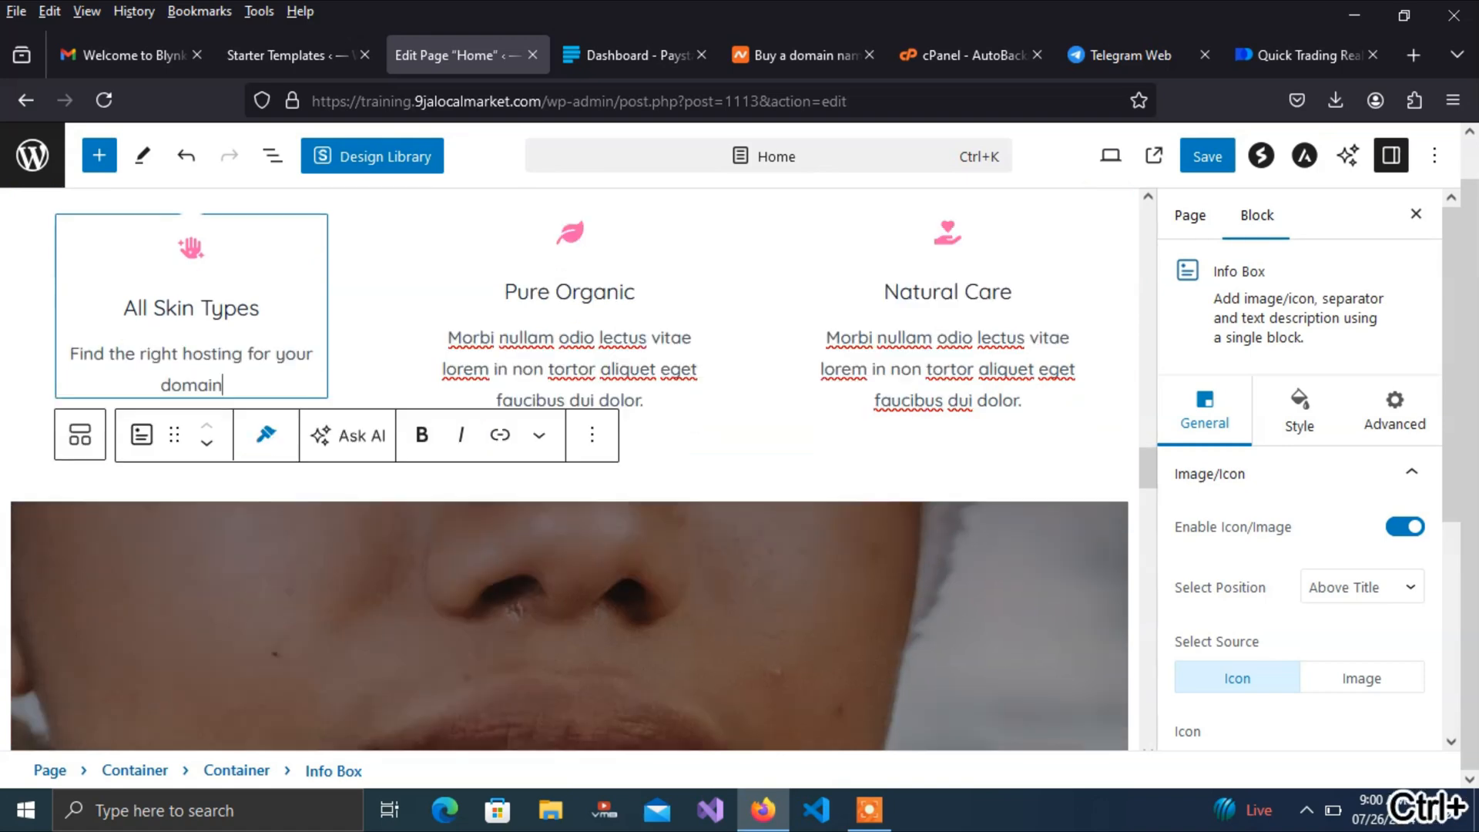
drag(470, 340, 602, 385)
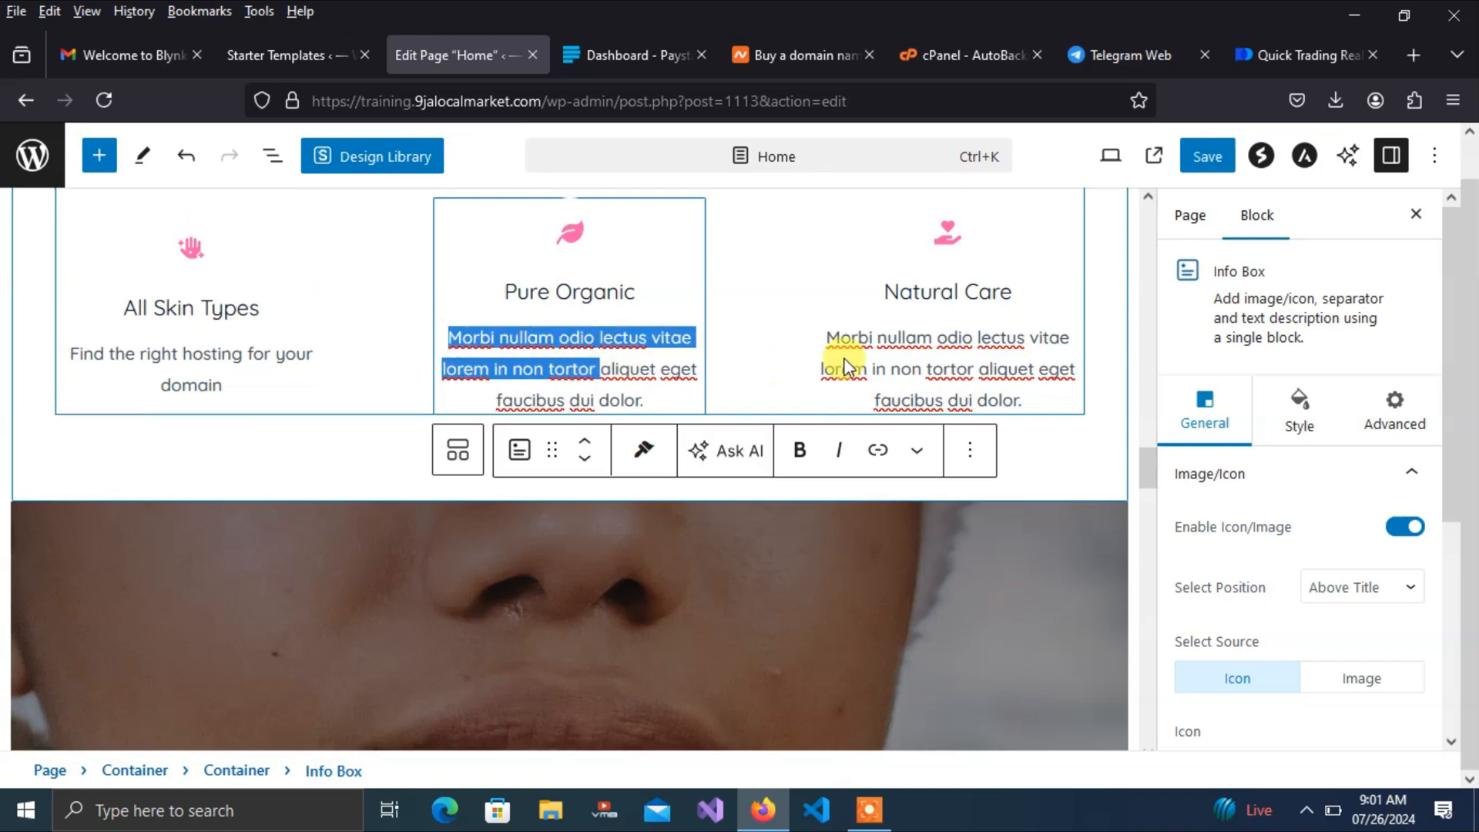
drag(1149, 459, 1132, 495)
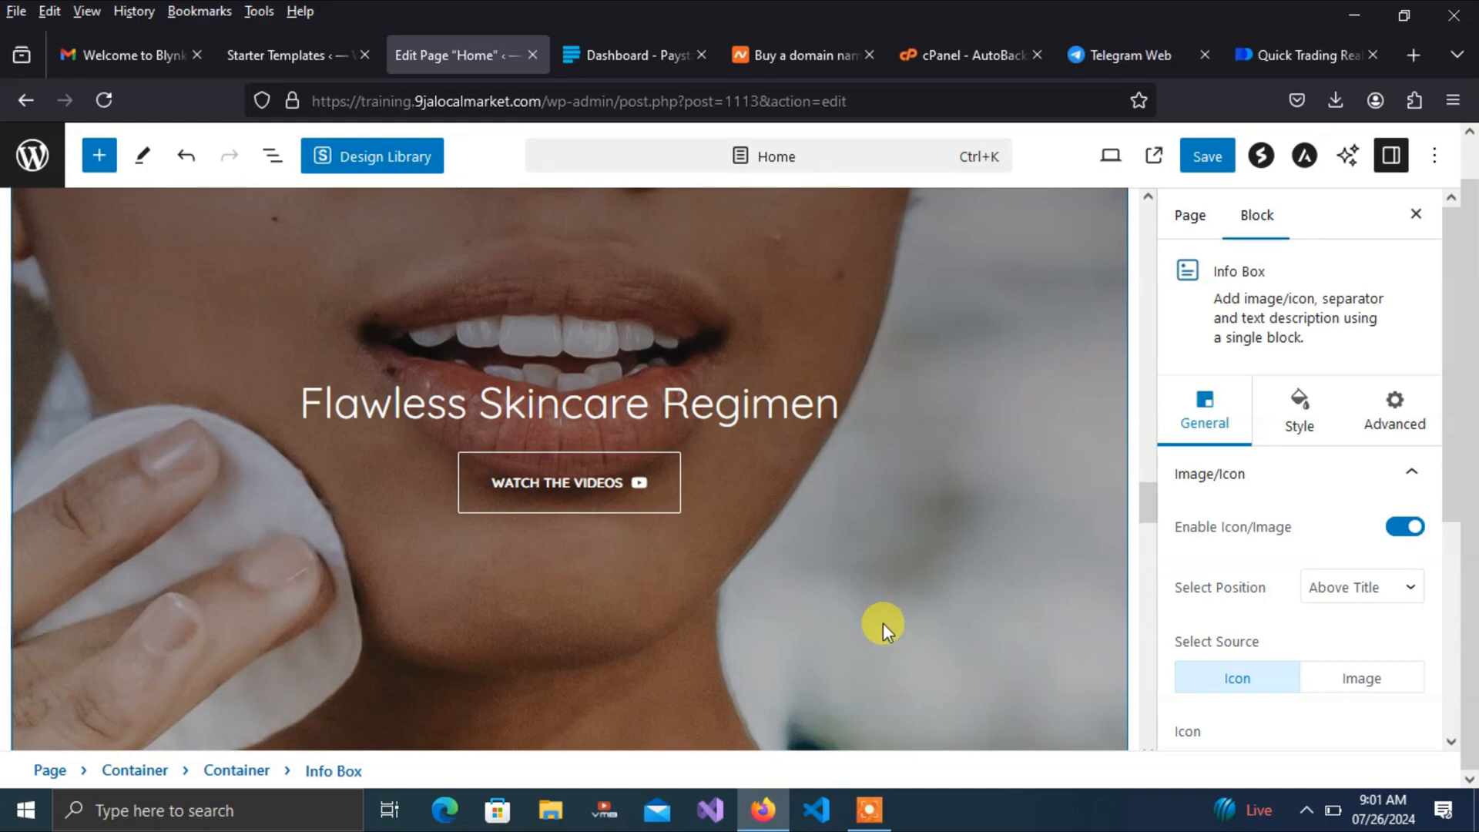
Select the Flawless Skincare Regimen hero container and bring up its Background Image style settings
scroll(897, 621, up, 8)
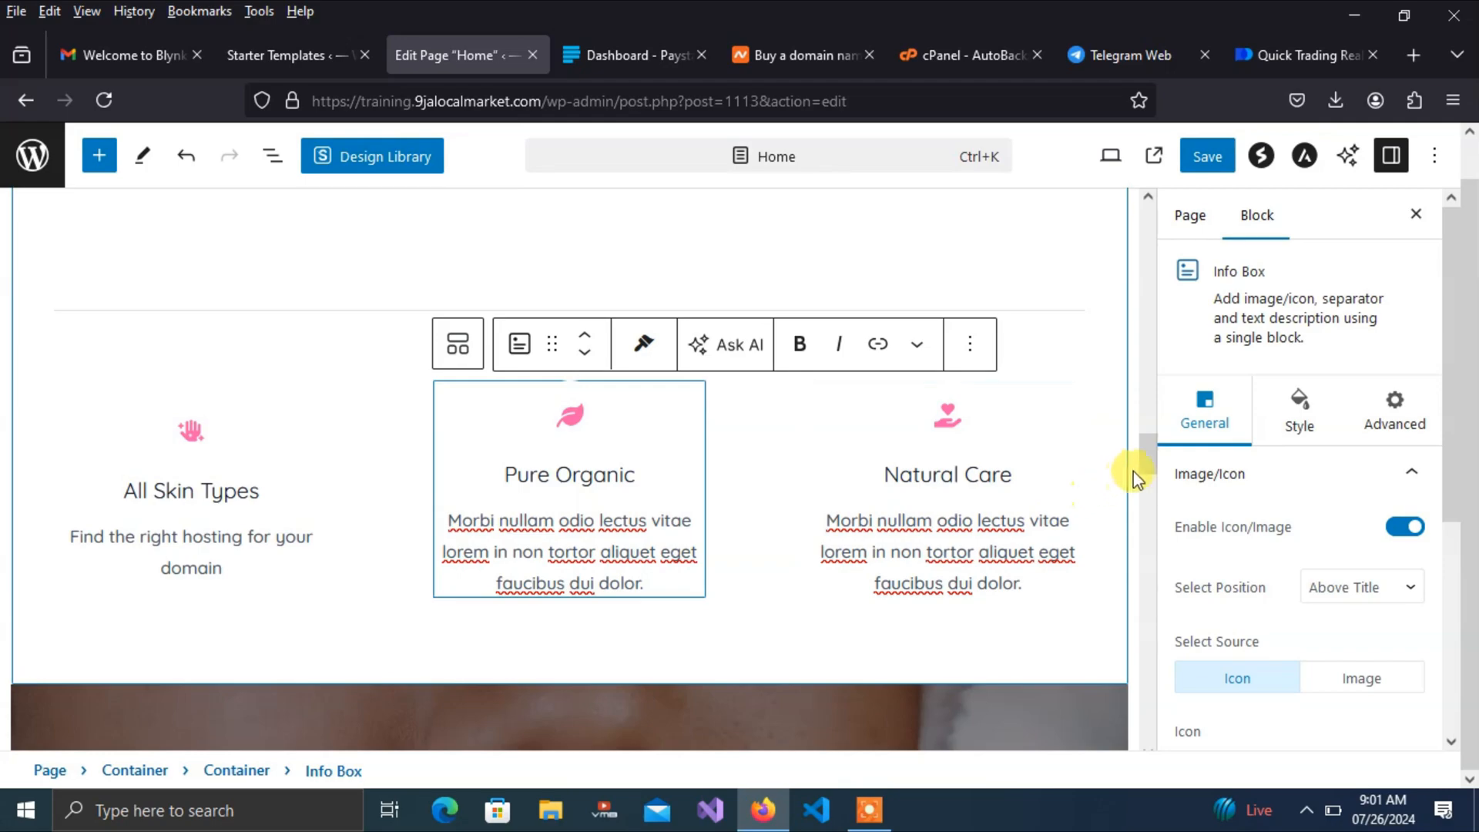
drag(1145, 462, 1156, 528)
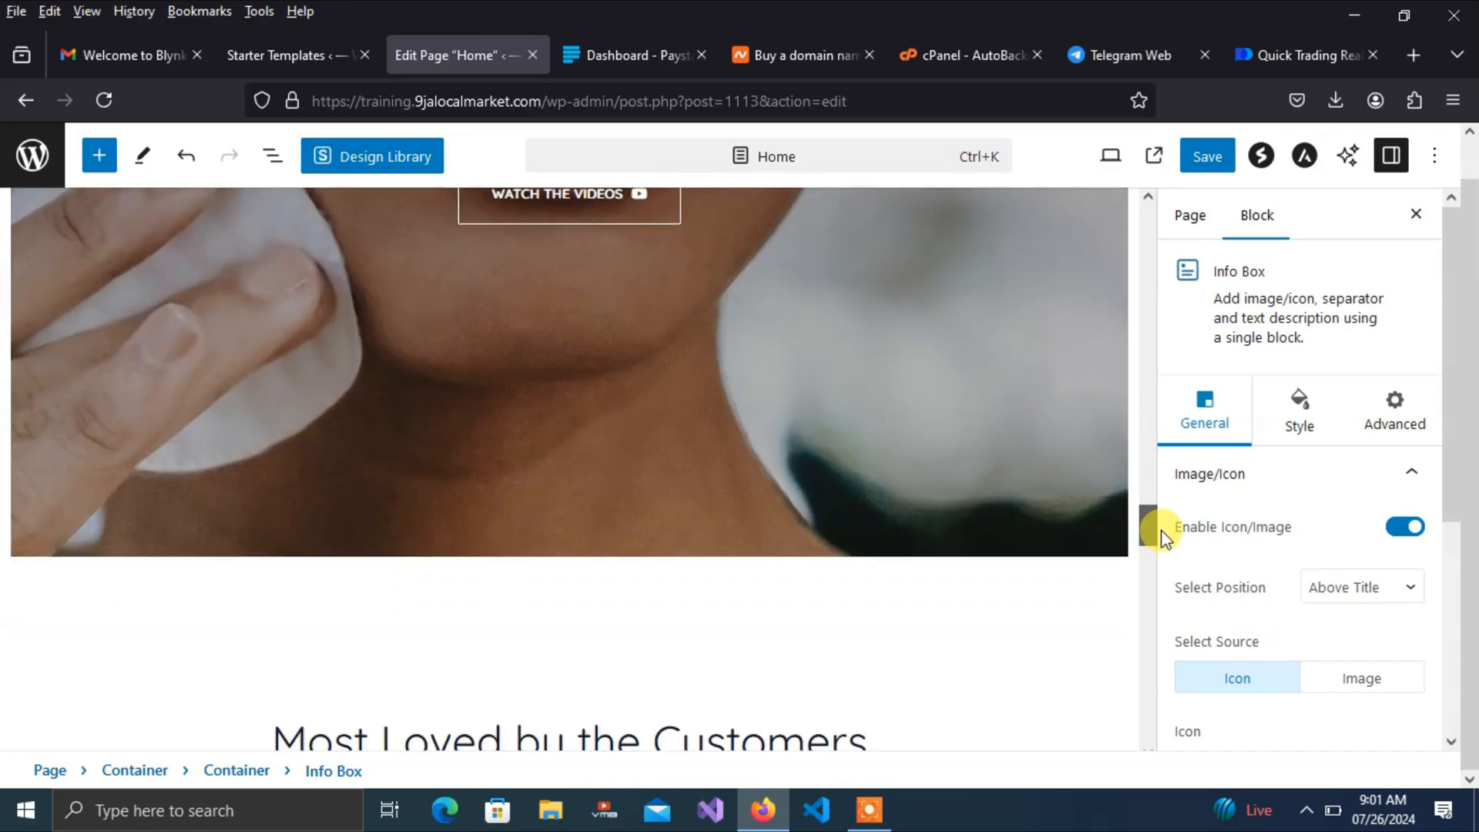
click(989, 549)
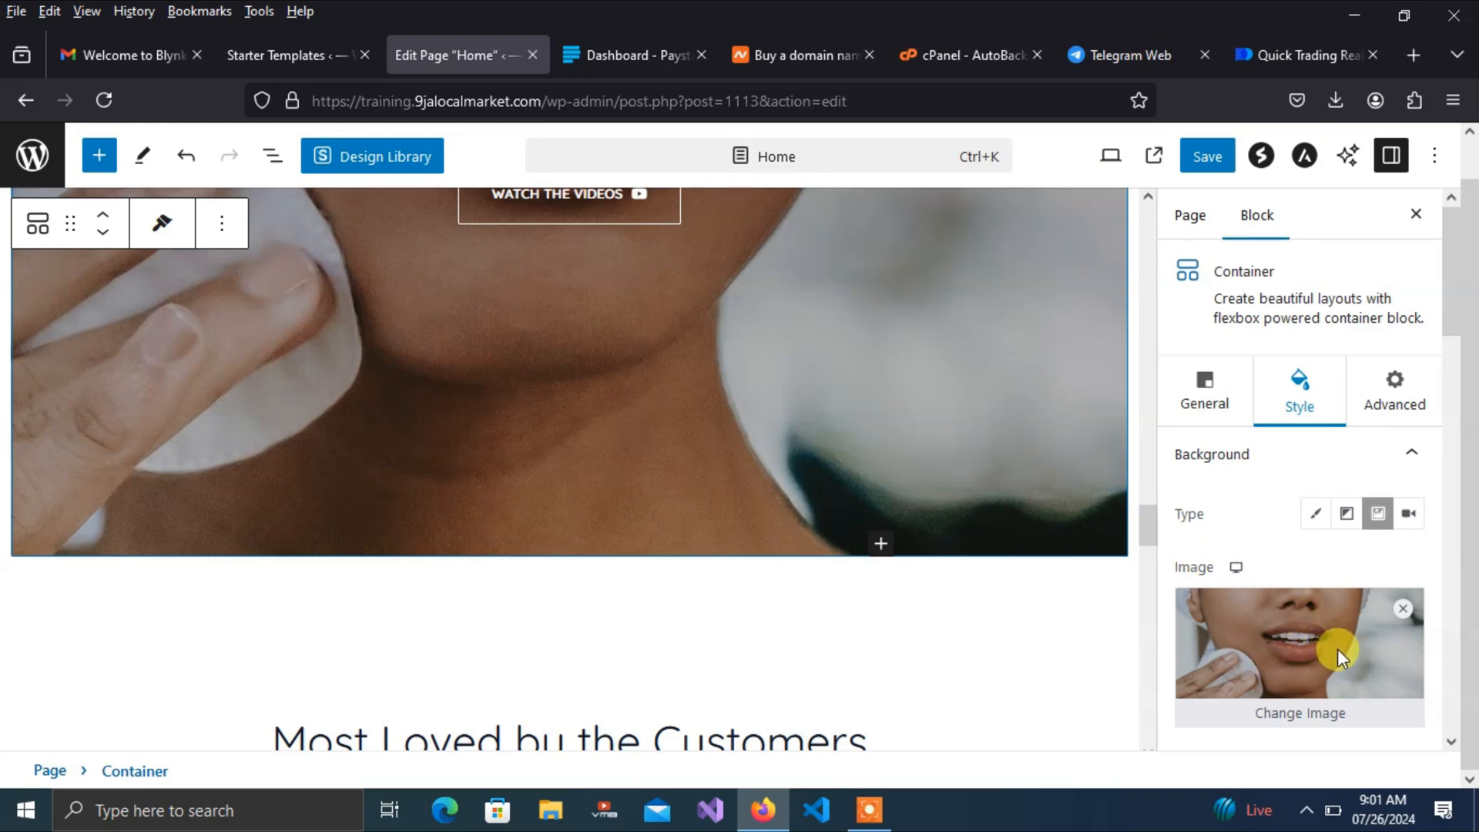
drag(1445, 331, 1455, 401)
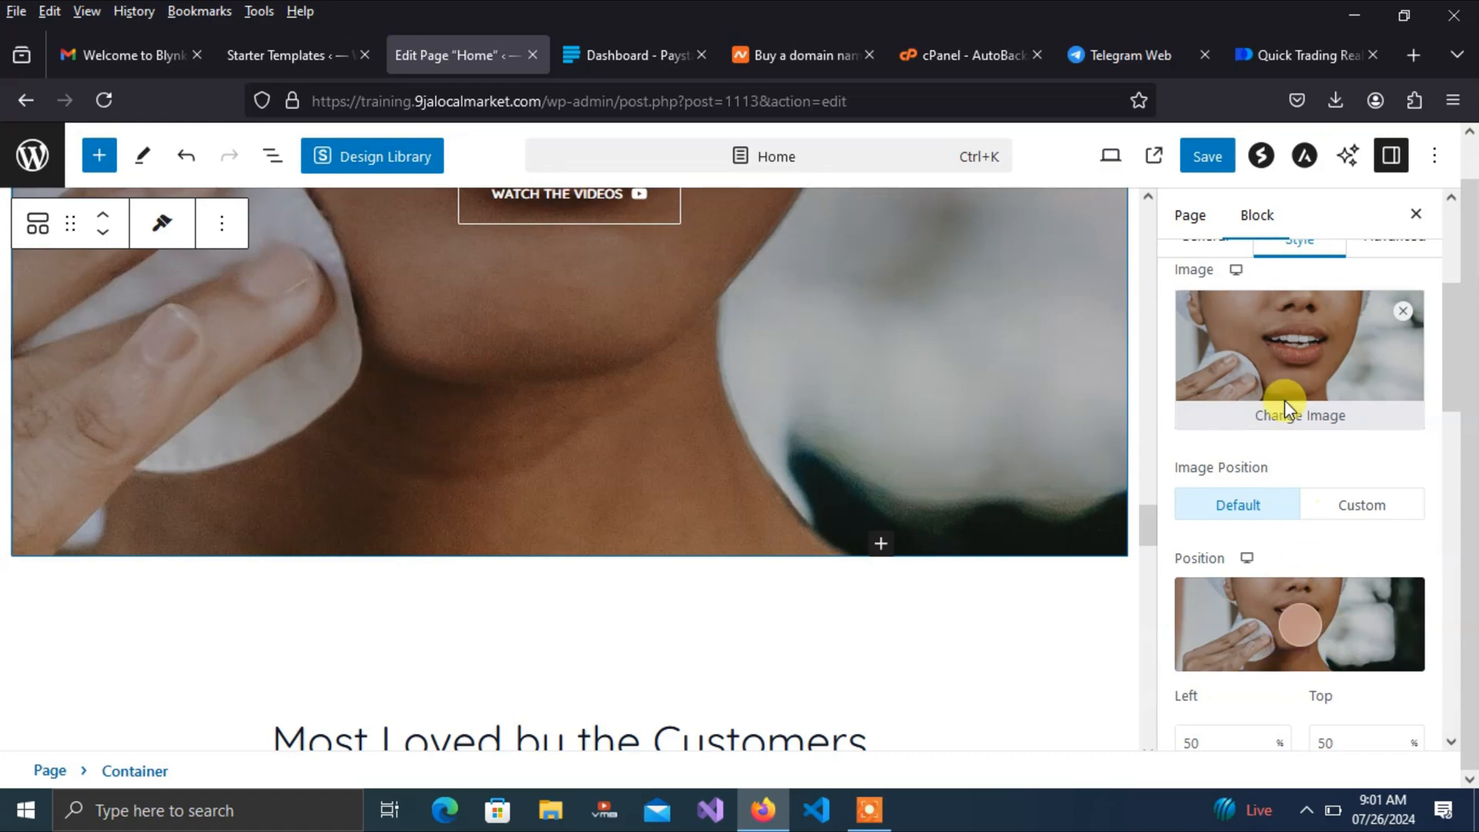
Upload the Desktop spa image of flowers, a wooden tray and towels as the hero background
click(1258, 422)
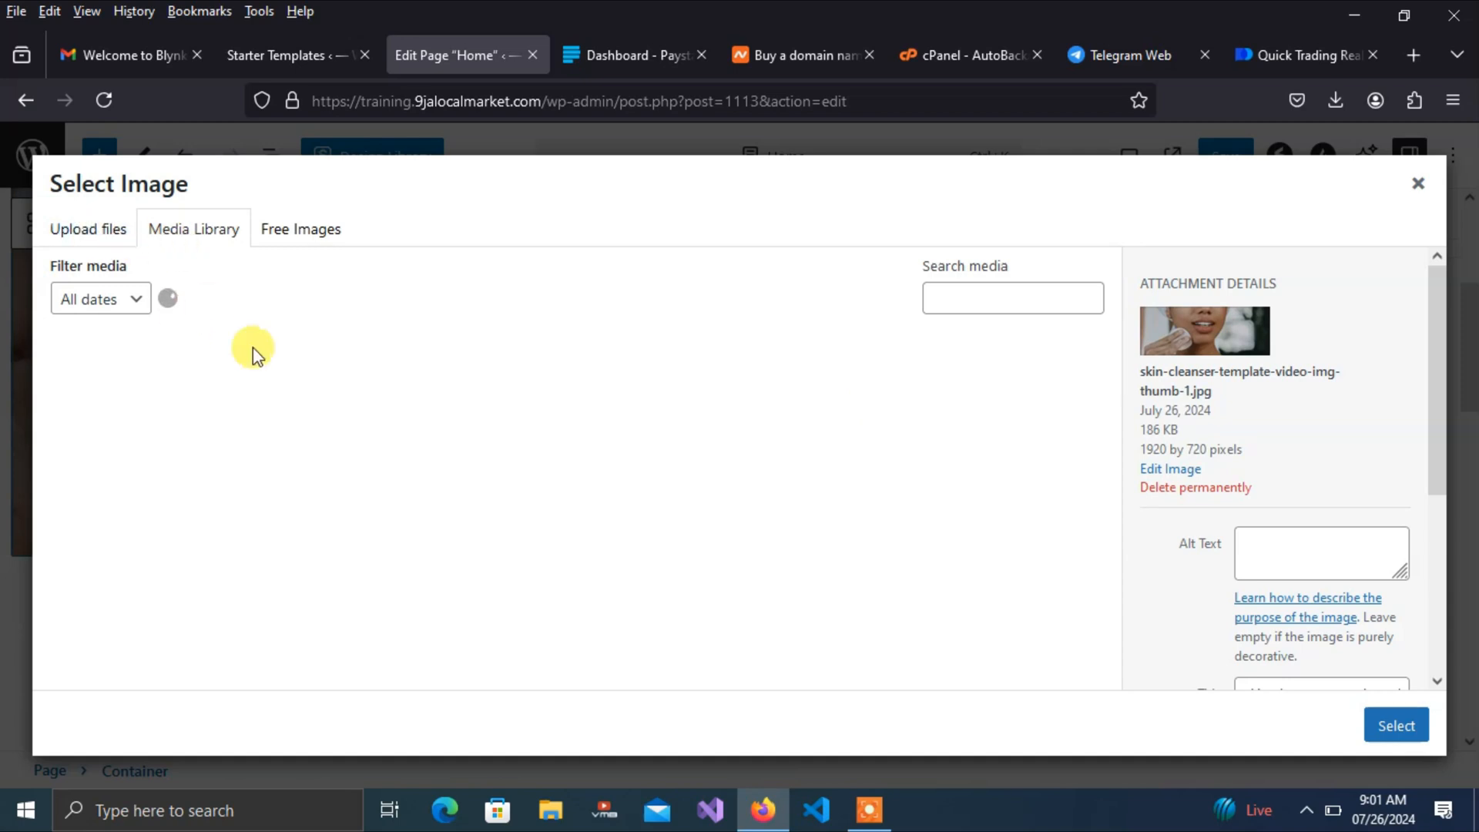
click(98, 232)
click(691, 493)
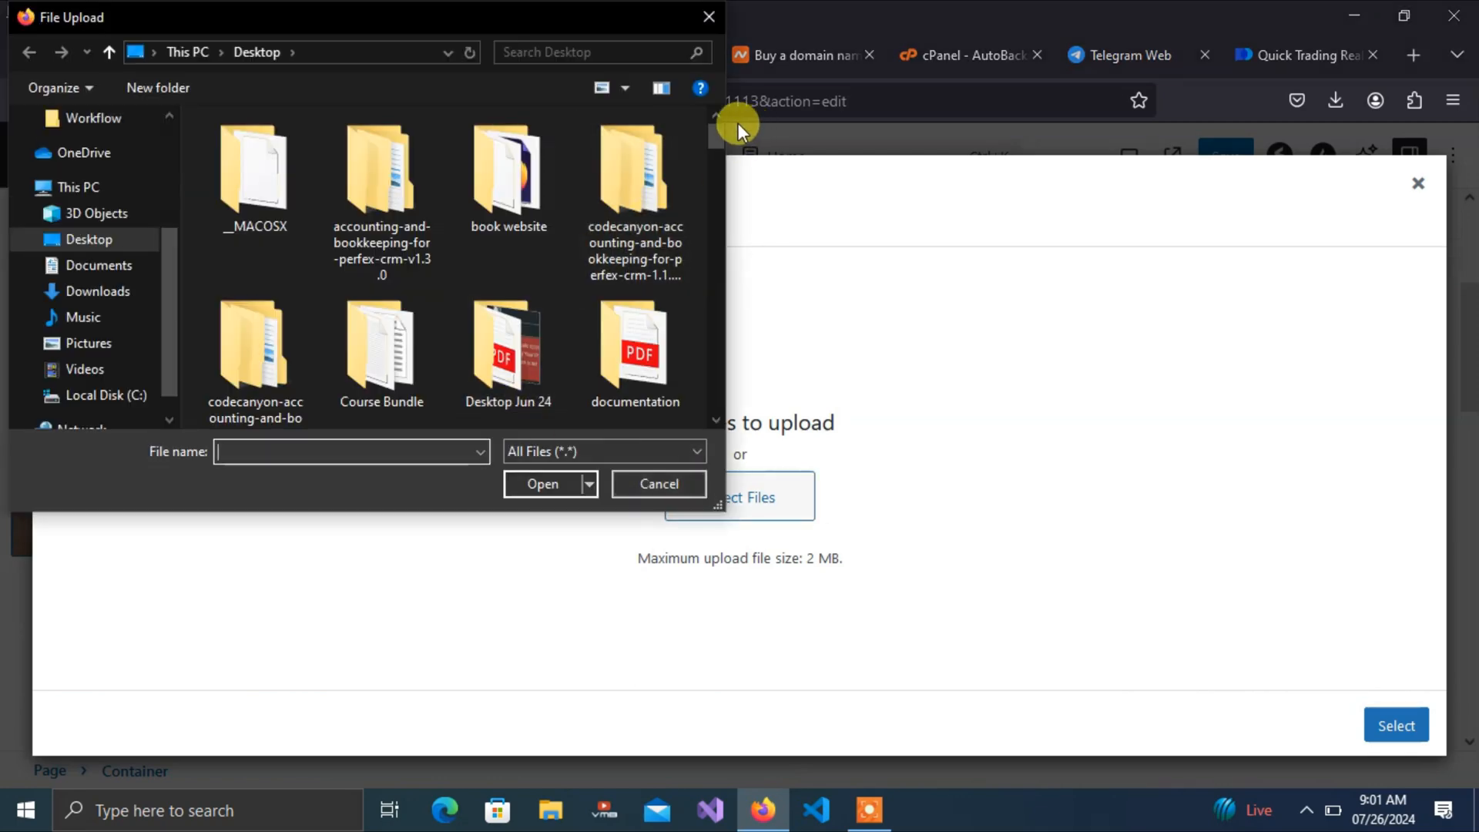
drag(717, 136, 720, 188)
click(626, 239)
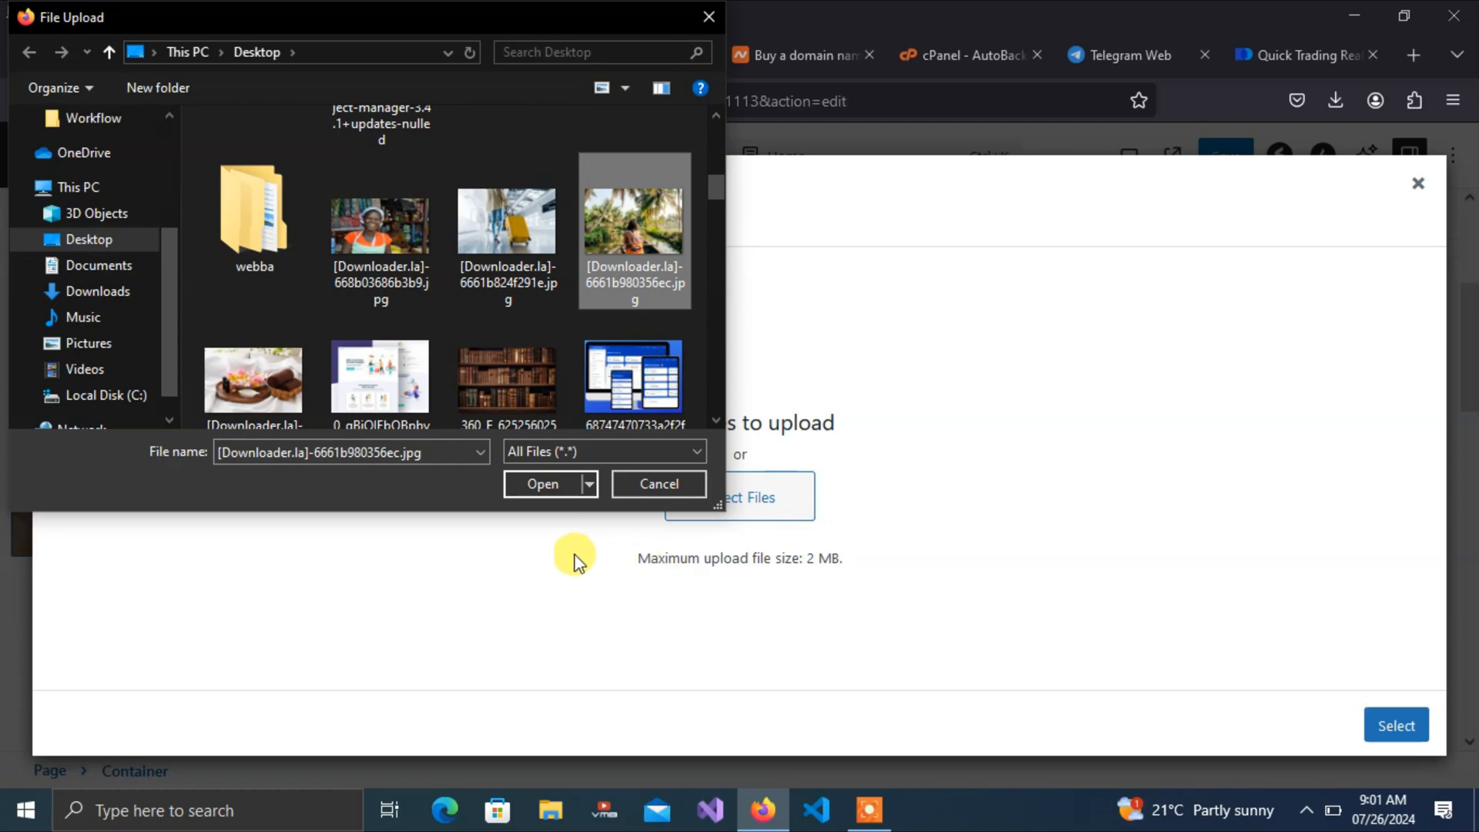
click(266, 391)
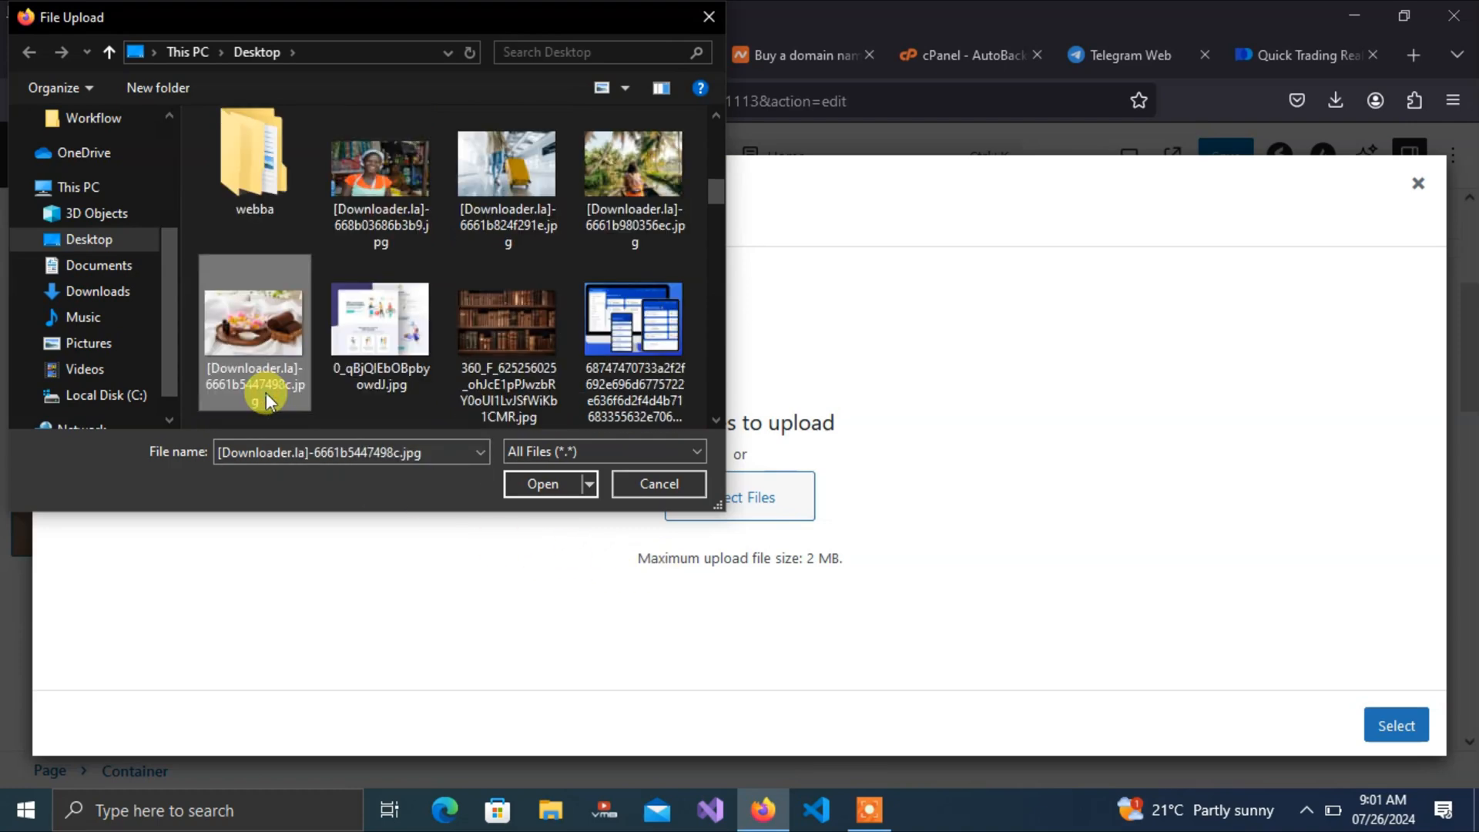
click(542, 487)
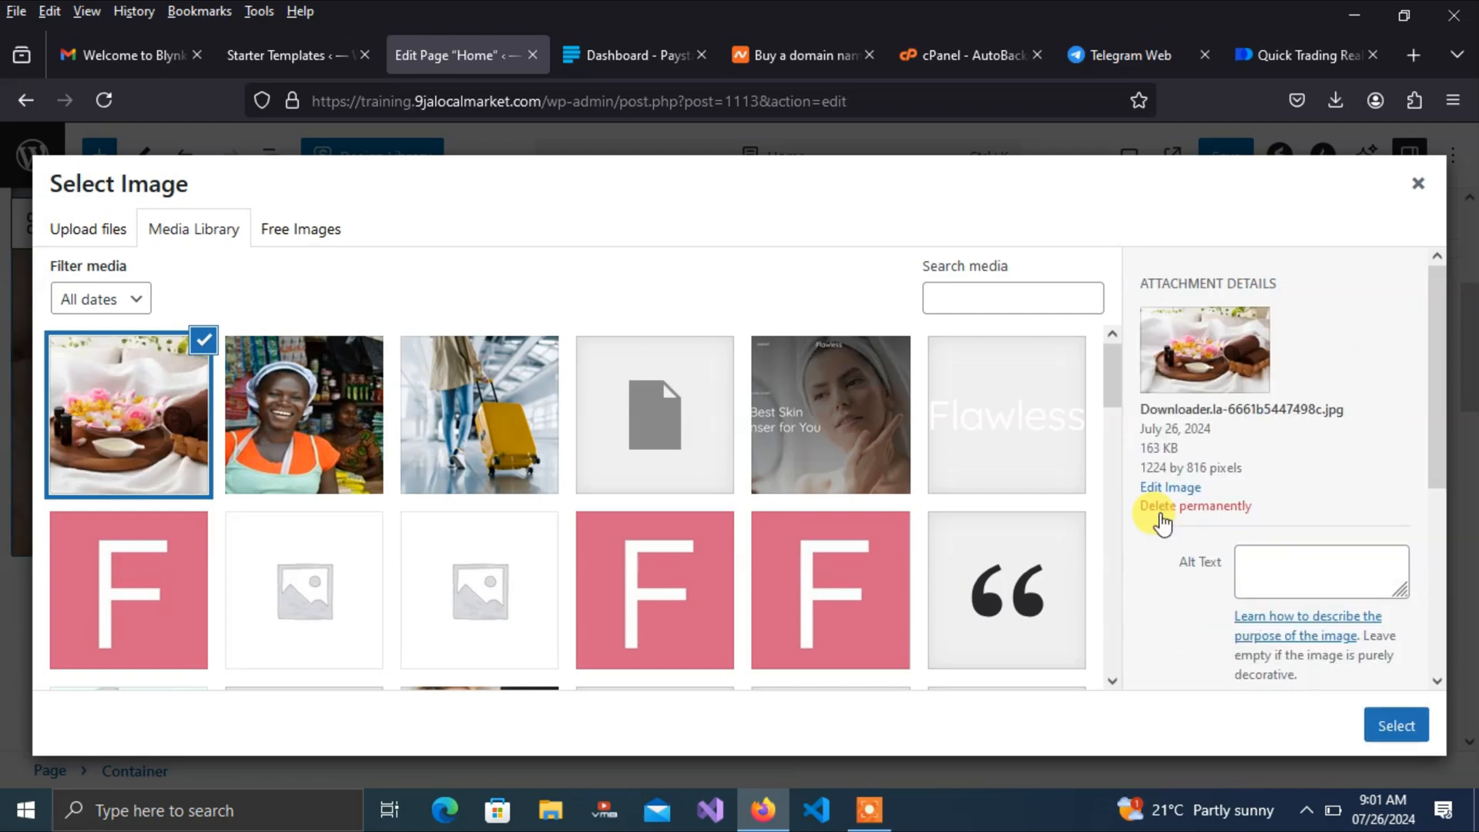
click(1397, 725)
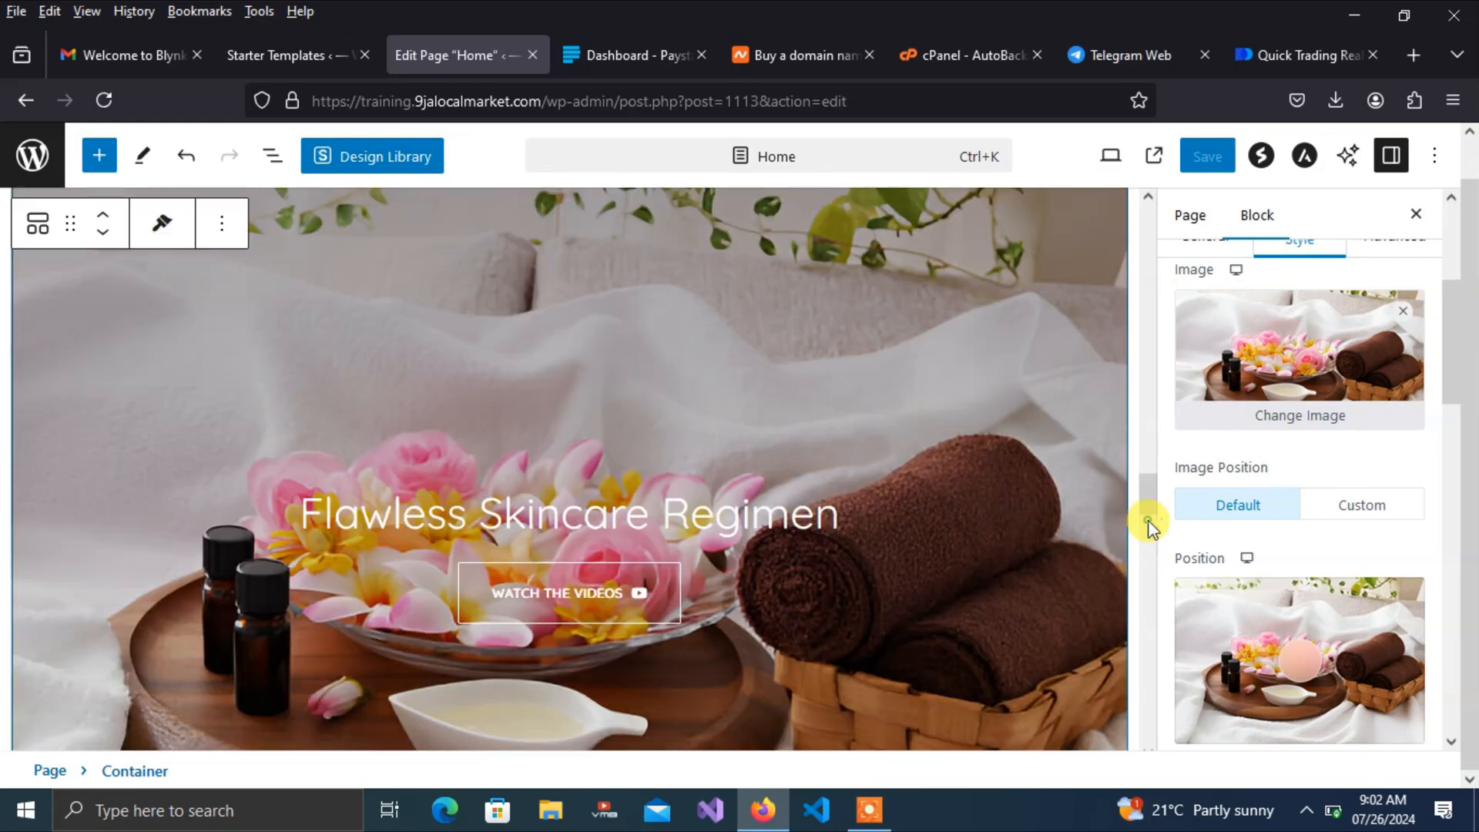
Select the Follow Us image gallery, save the Home page, and view the published page
click(1147, 518)
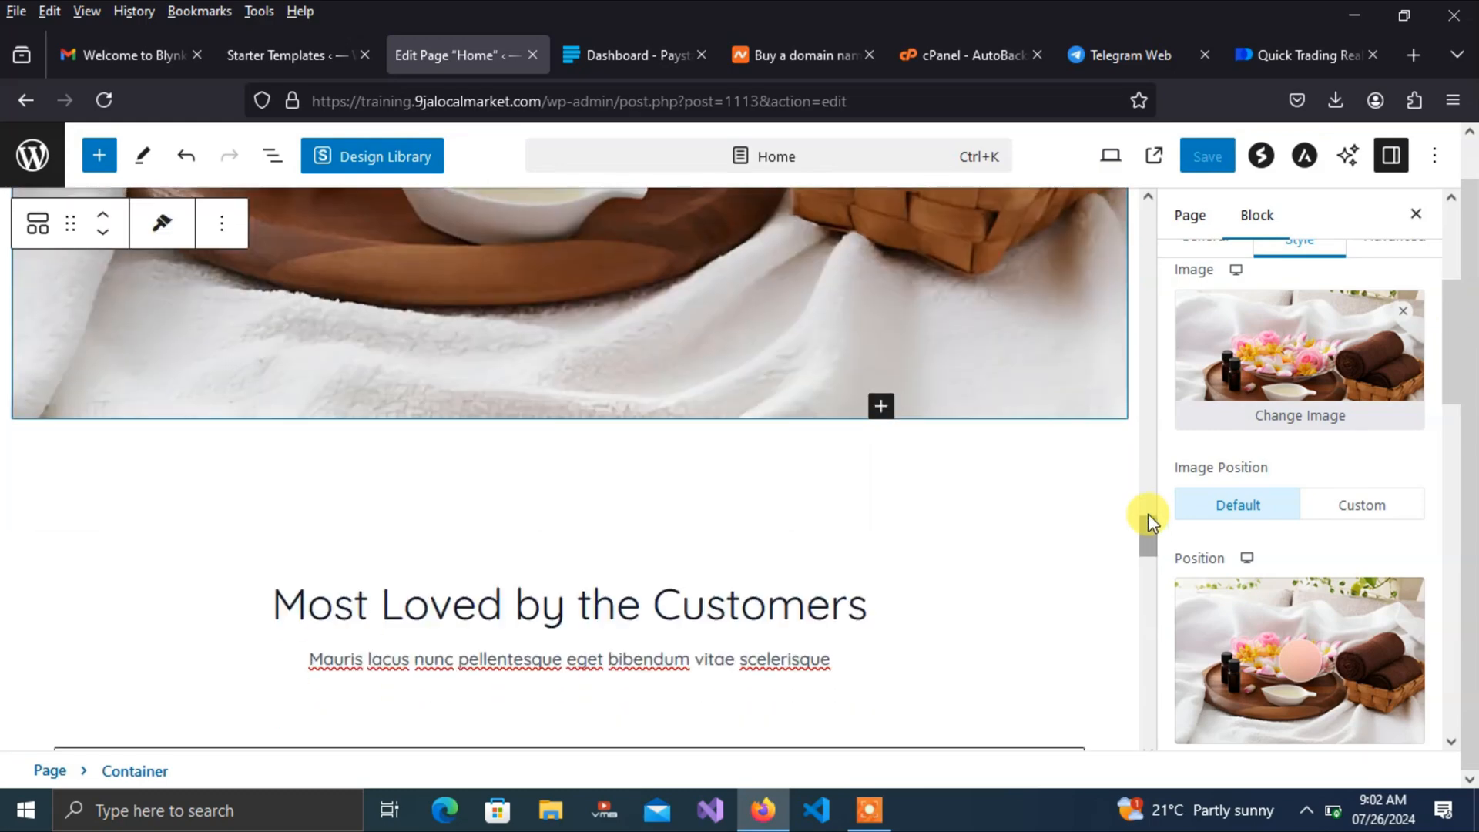
drag(1151, 521, 1159, 630)
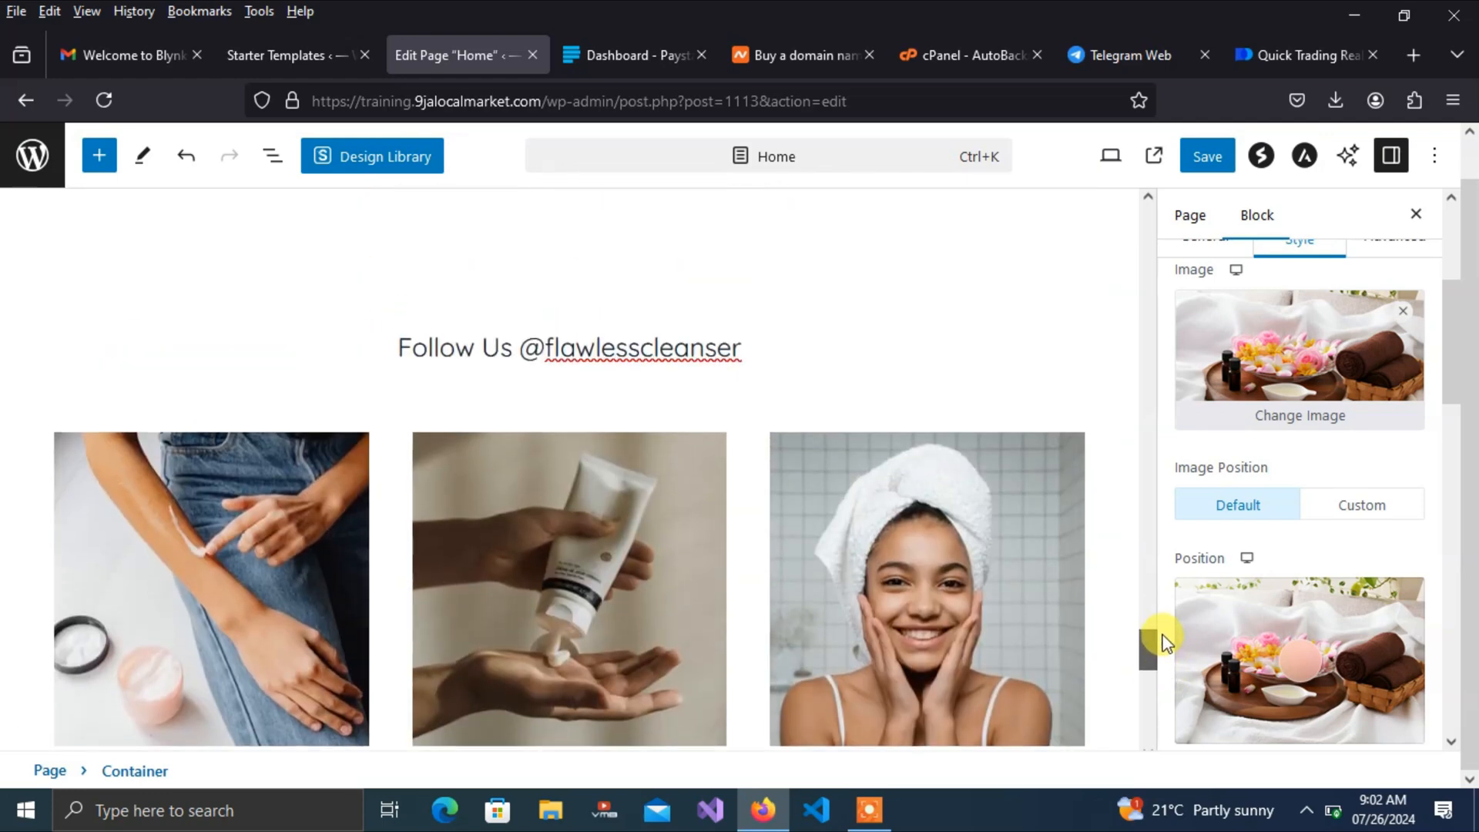
click(935, 584)
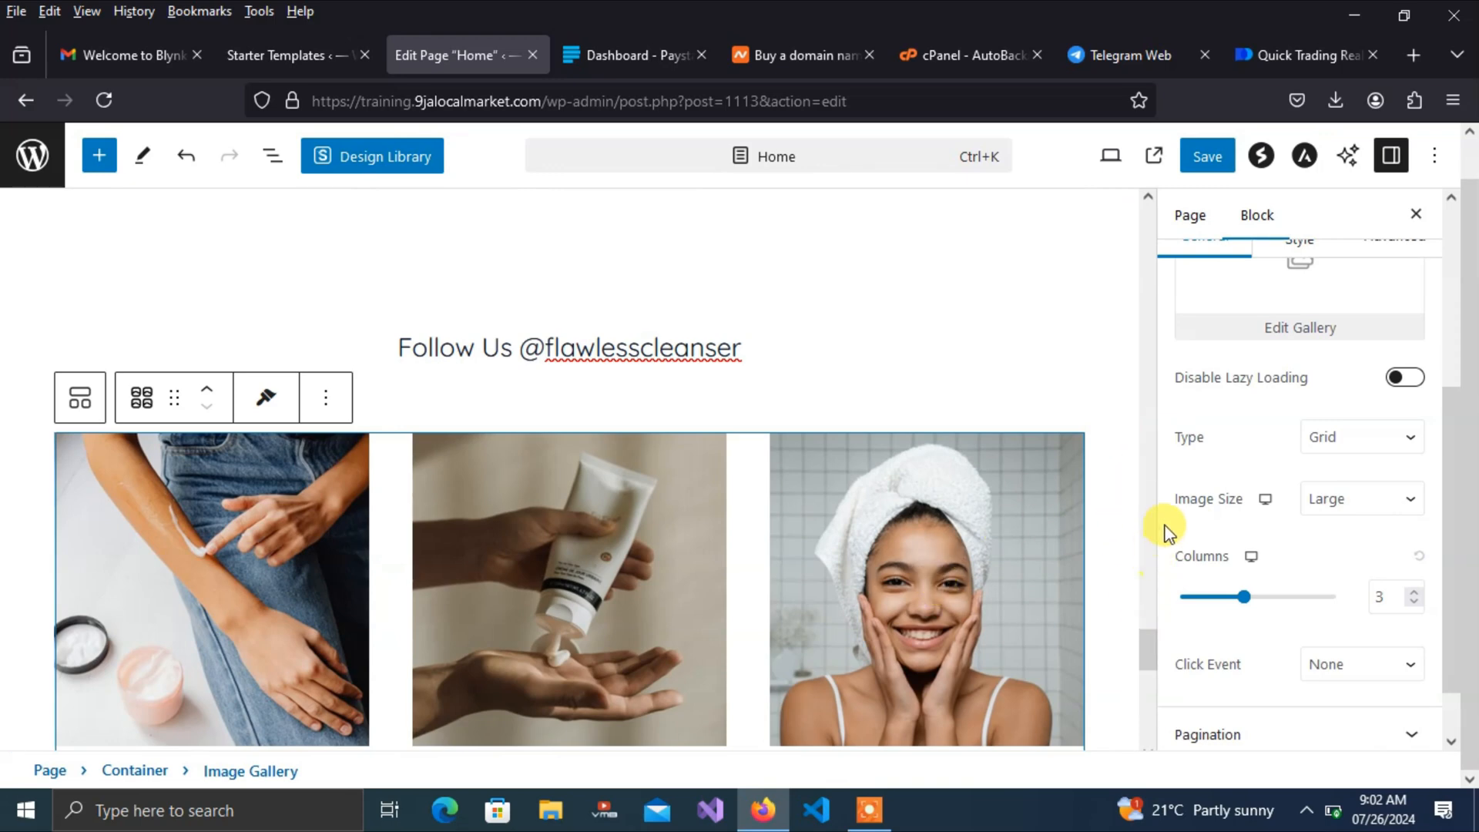
click(1206, 158)
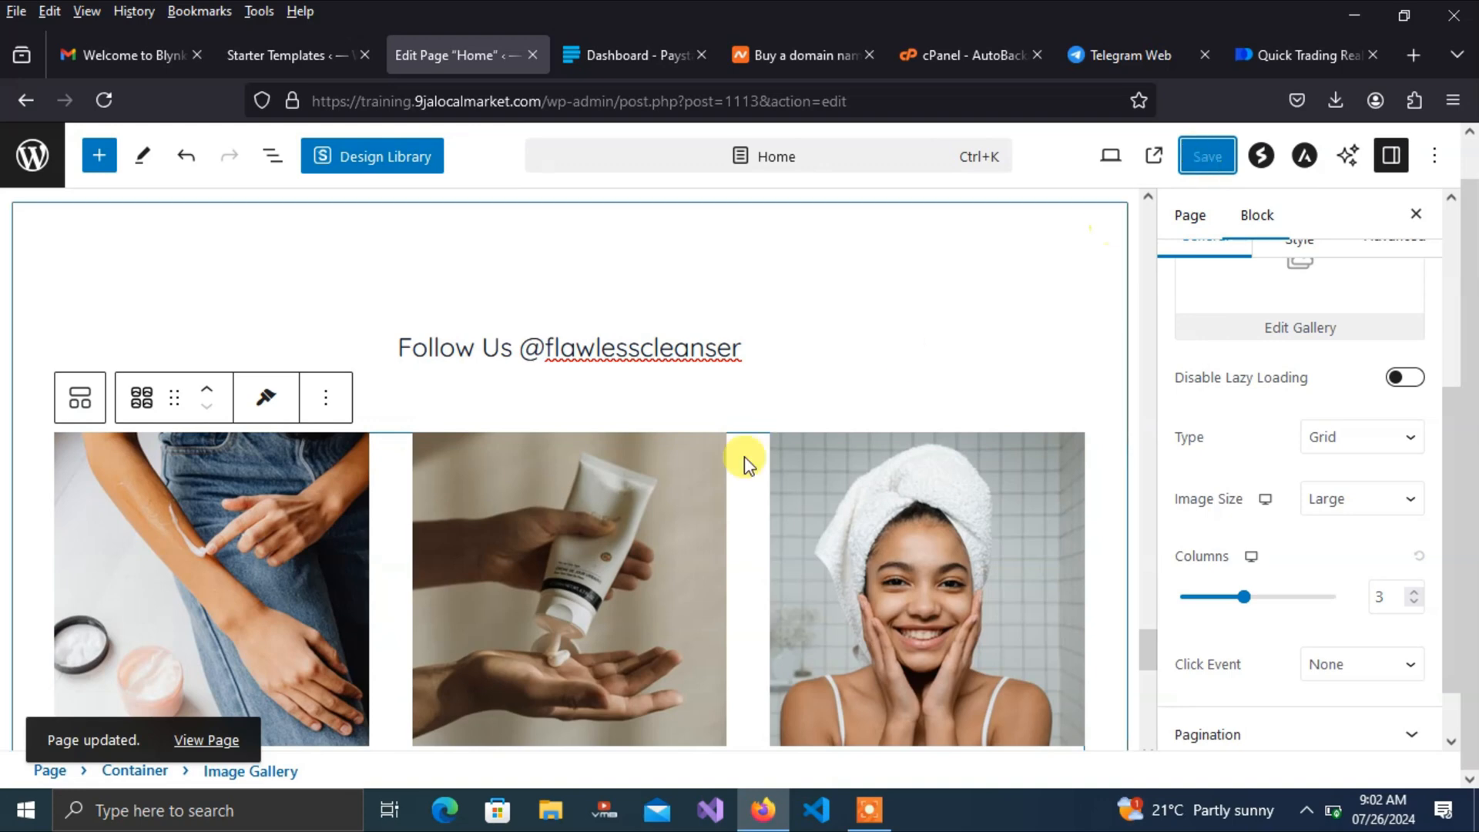
click(204, 740)
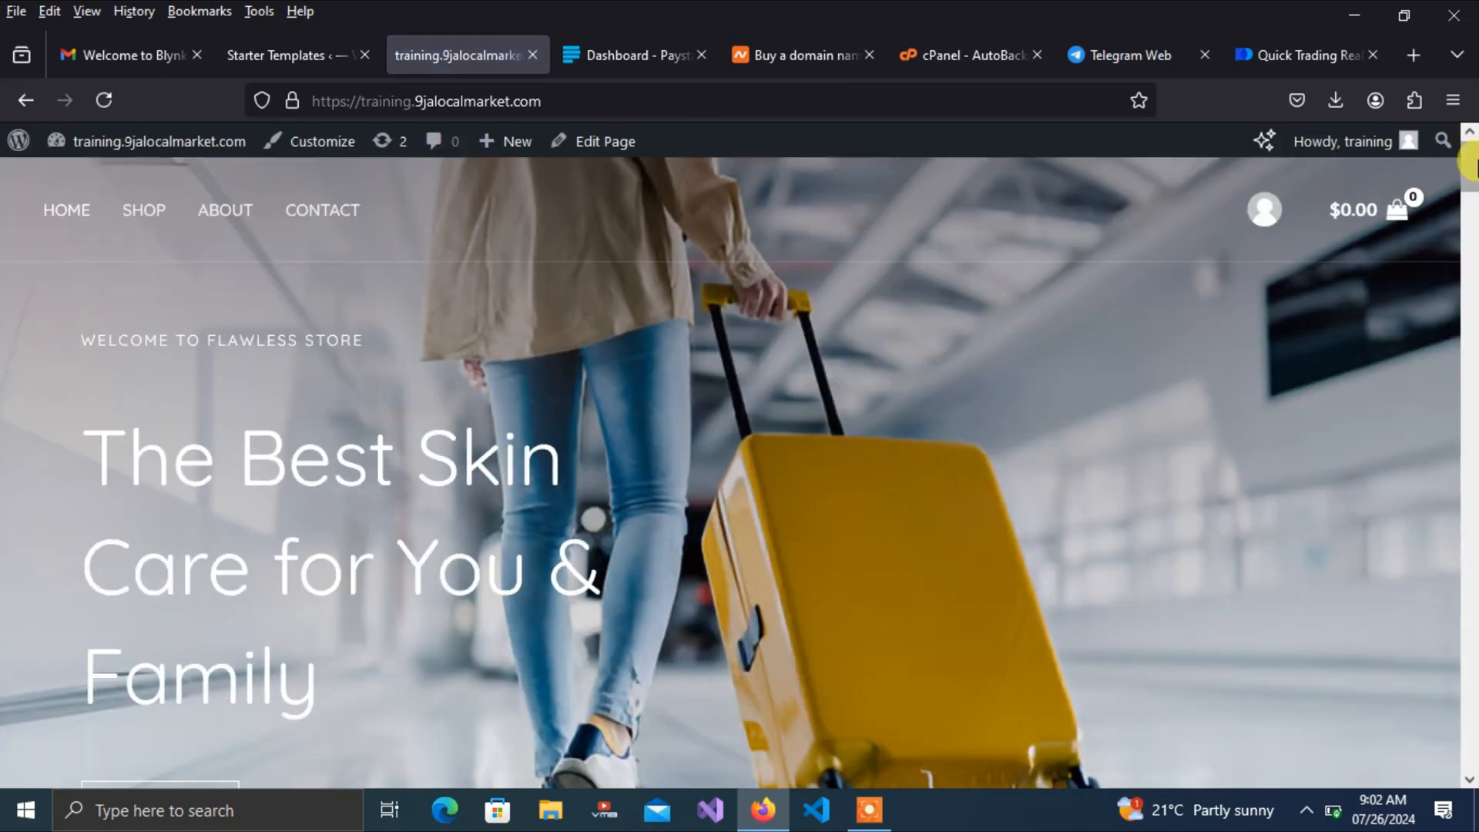
Browse the live store's Shop and About pages, scrolling through the 14-product catalogue
mouse_move(1472, 171)
mouse_down()
mouse_move(1468, 697)
mouse_move(1463, 175)
mouse_up()
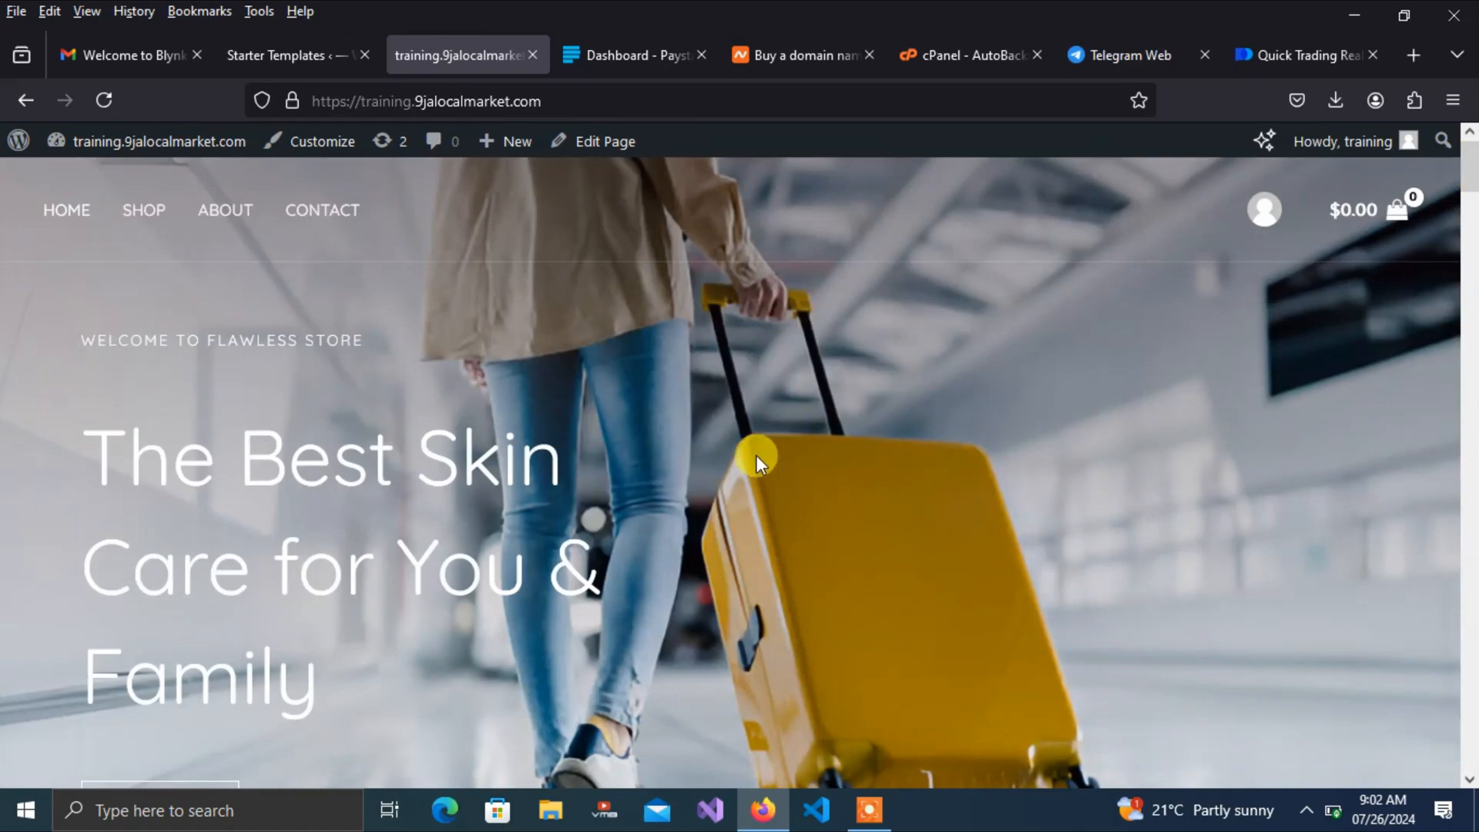
click(152, 219)
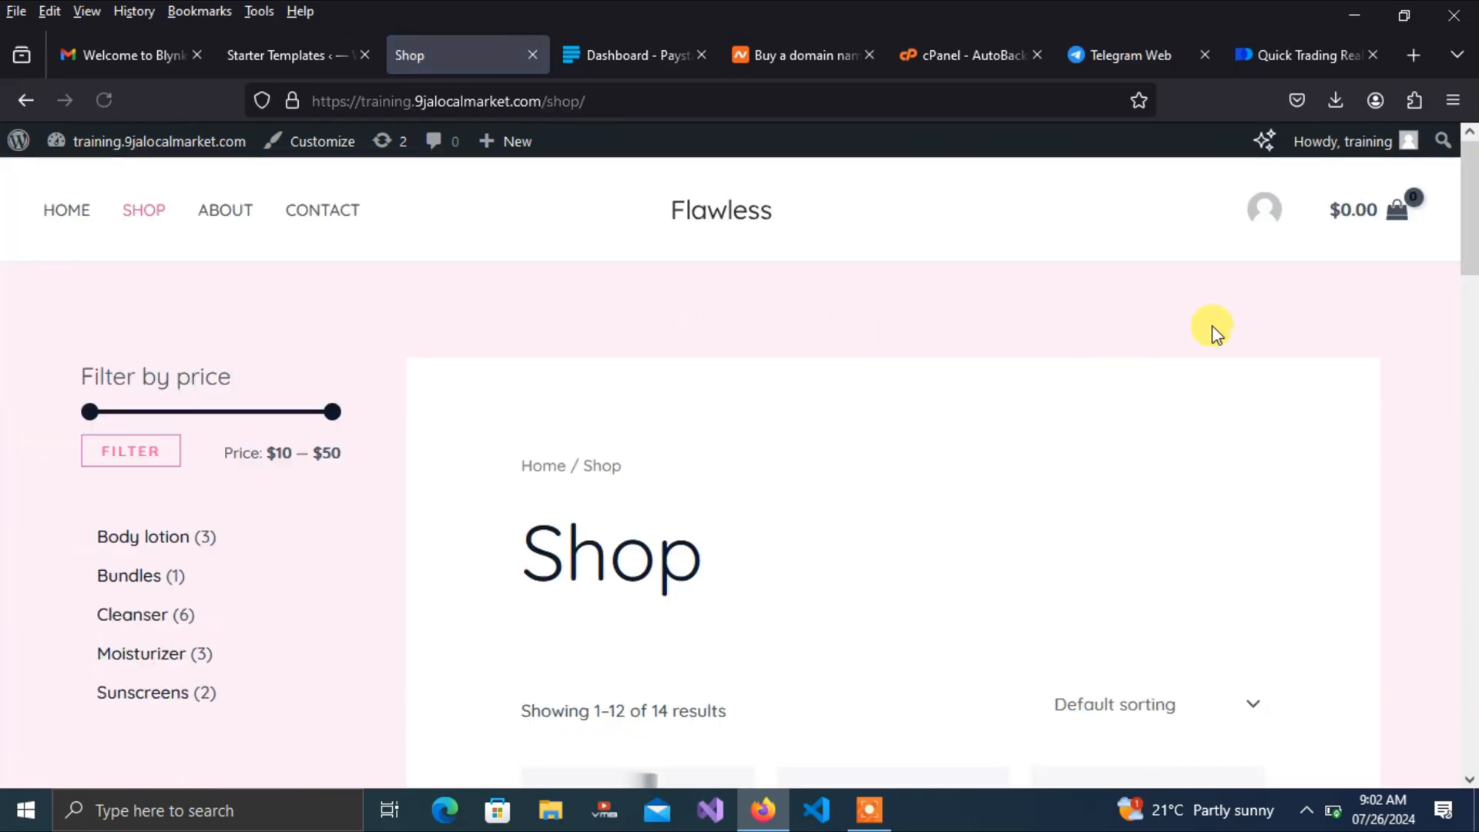
mouse_move(1466, 206)
mouse_down()
mouse_move(1470, 609)
mouse_move(1468, 192)
mouse_up()
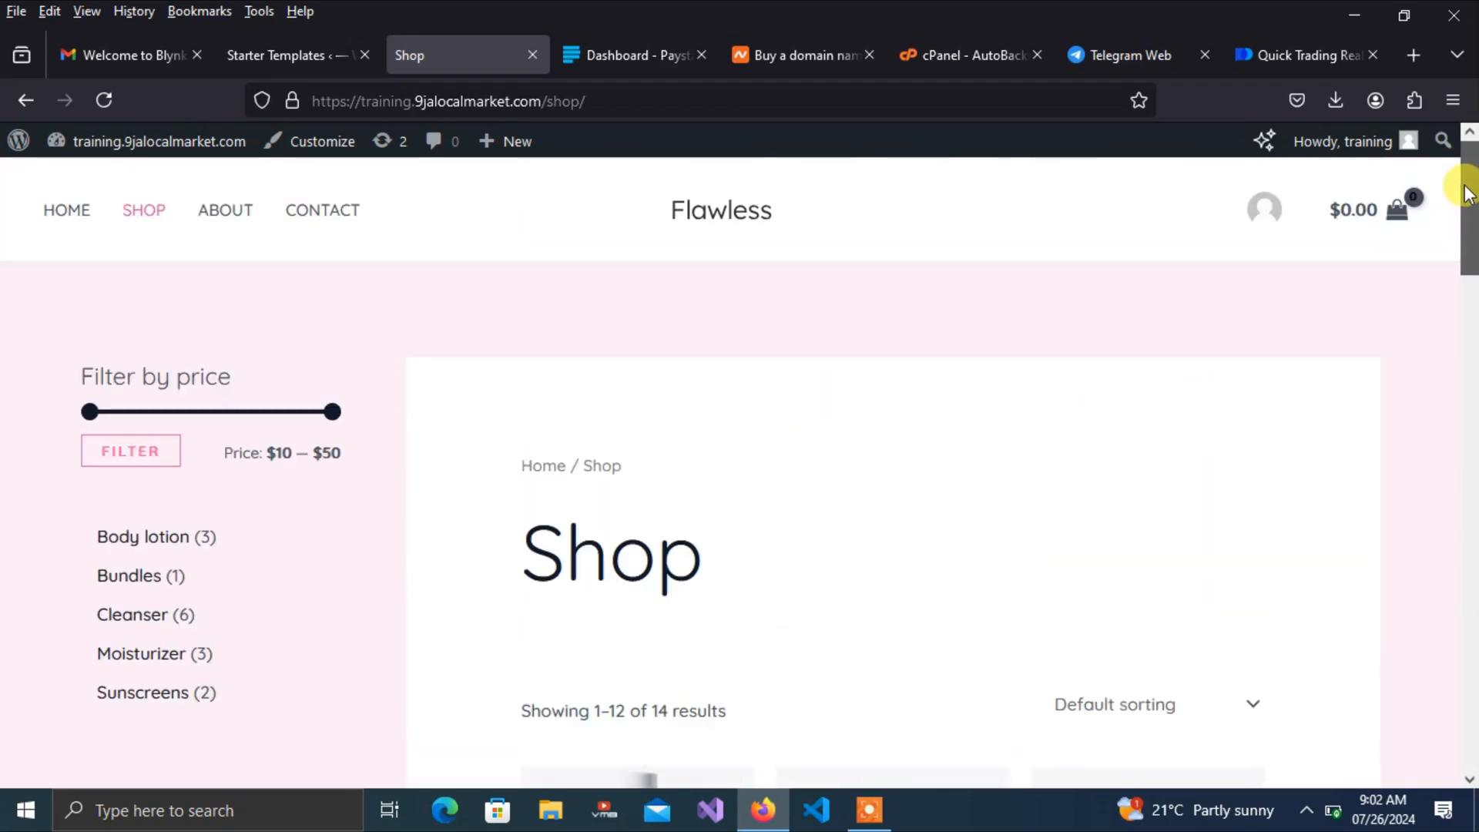
click(228, 223)
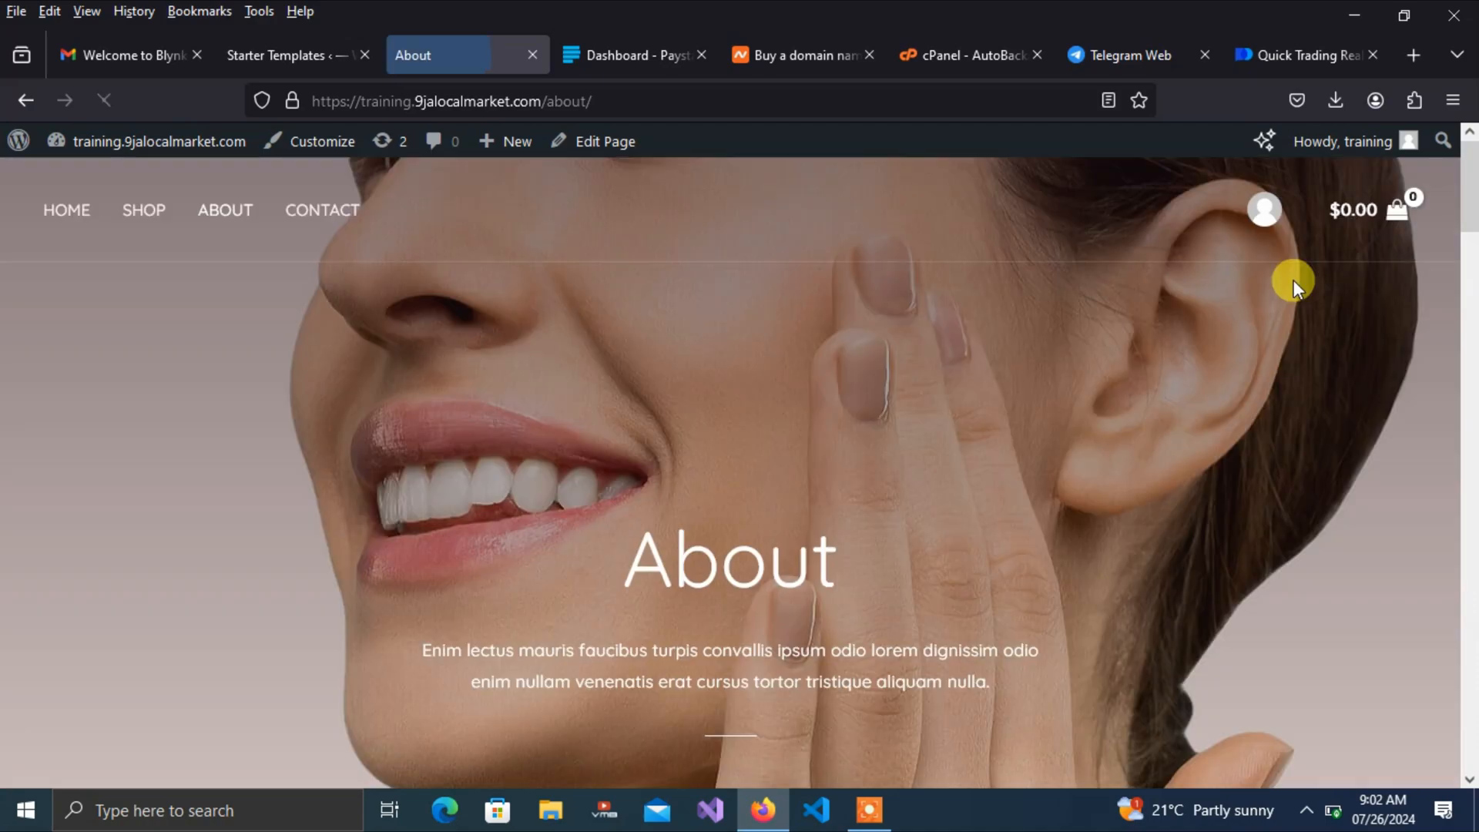
drag(1463, 214, 1347, 139)
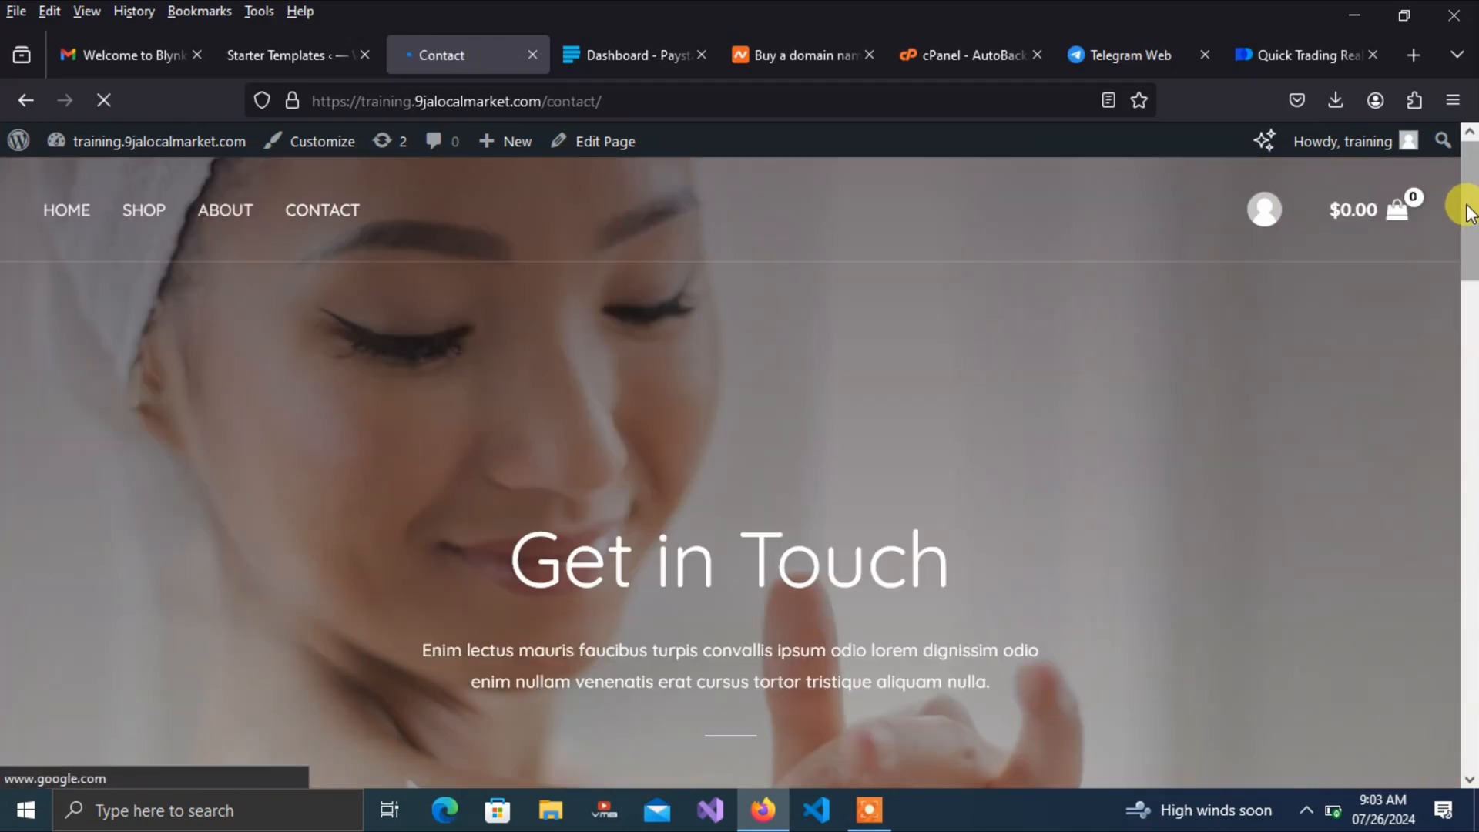
scroll(1464, 285, down, 5)
drag(1472, 308, 1472, 670)
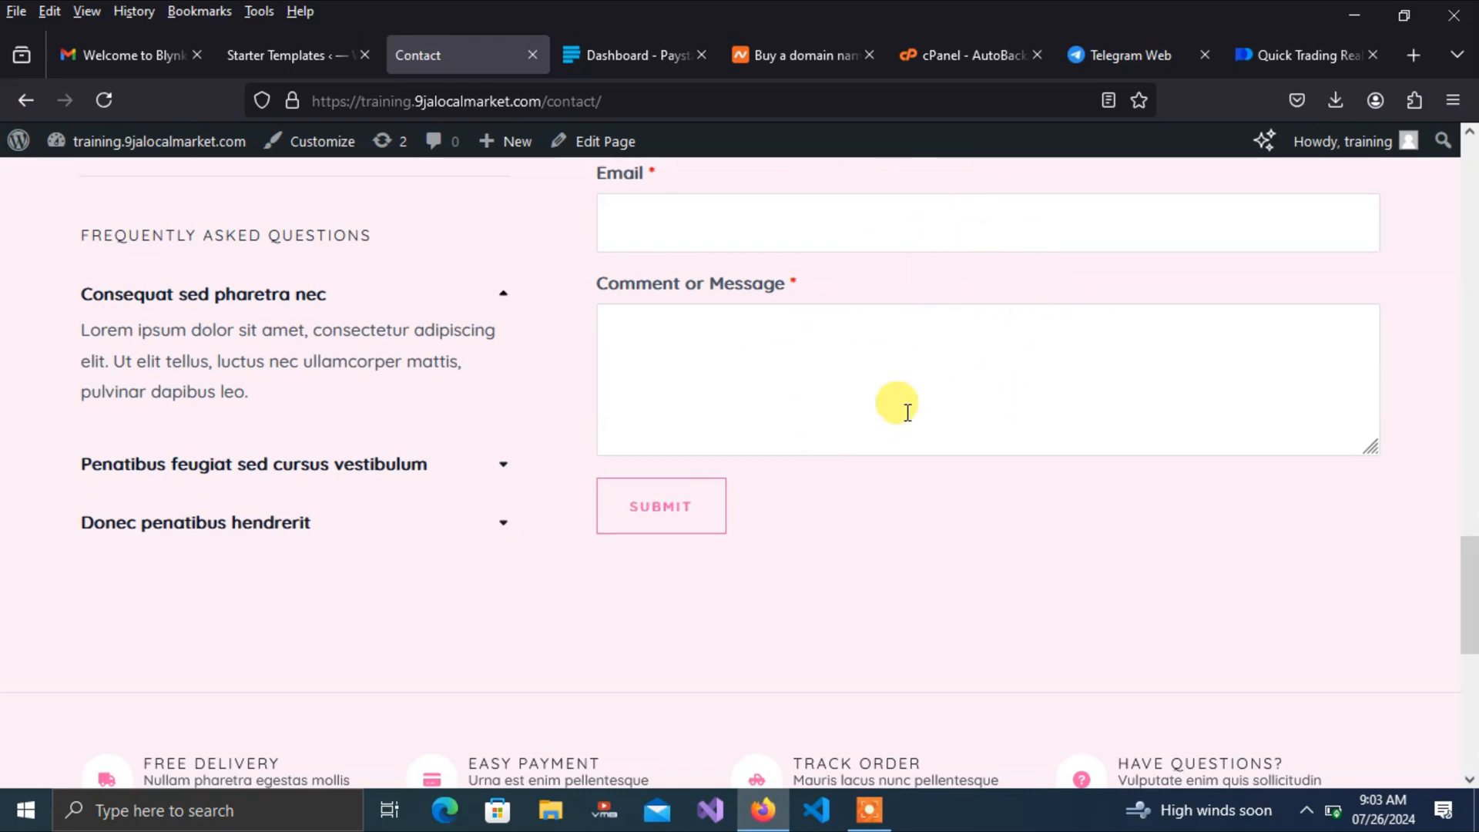
drag(1471, 594, 1469, 535)
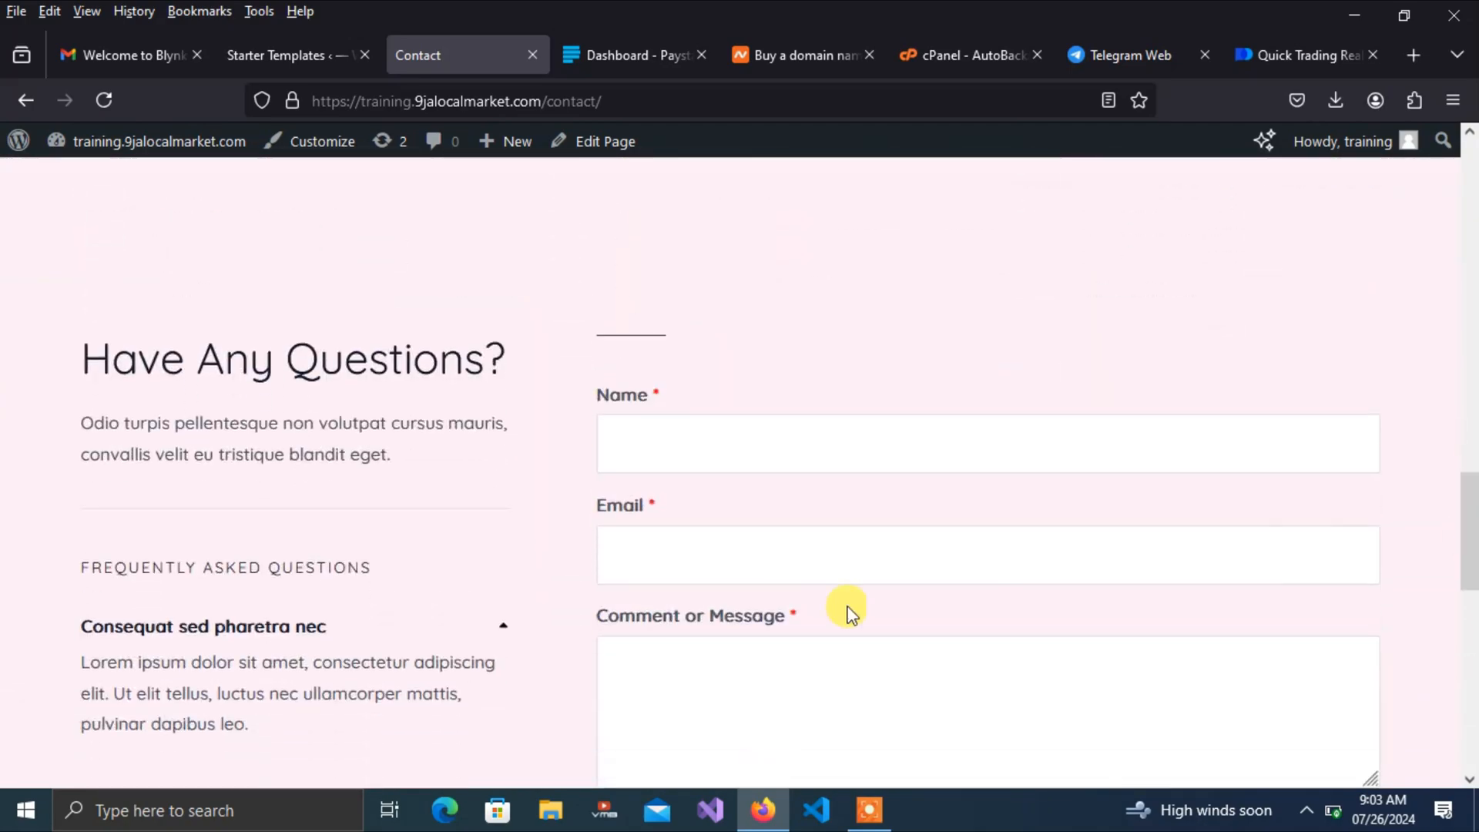
drag(1469, 528, 1471, 165)
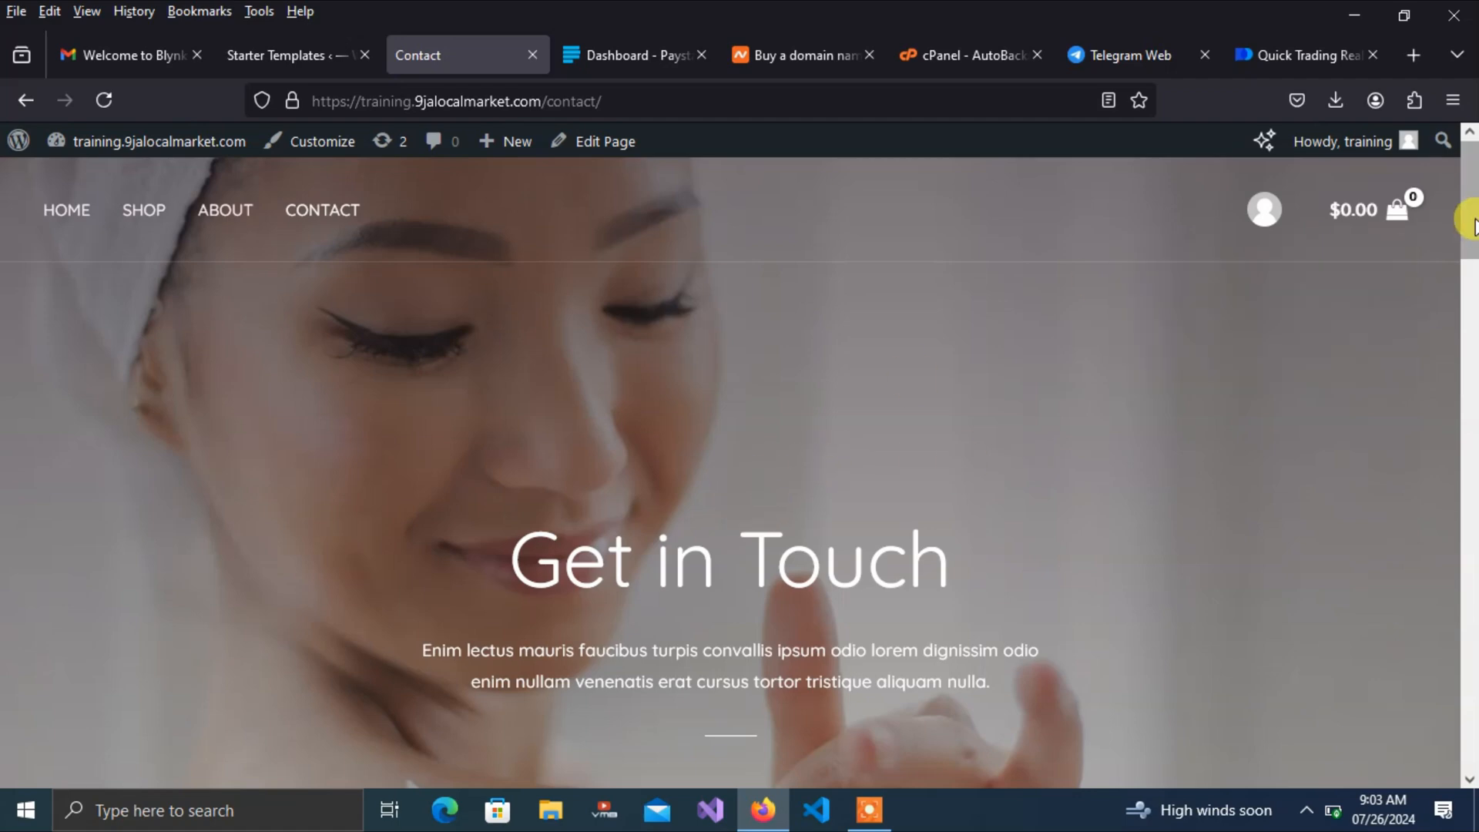
mouse_move(1462, 188)
mouse_down()
mouse_move(1462, 396)
mouse_move(1461, 168)
mouse_up()
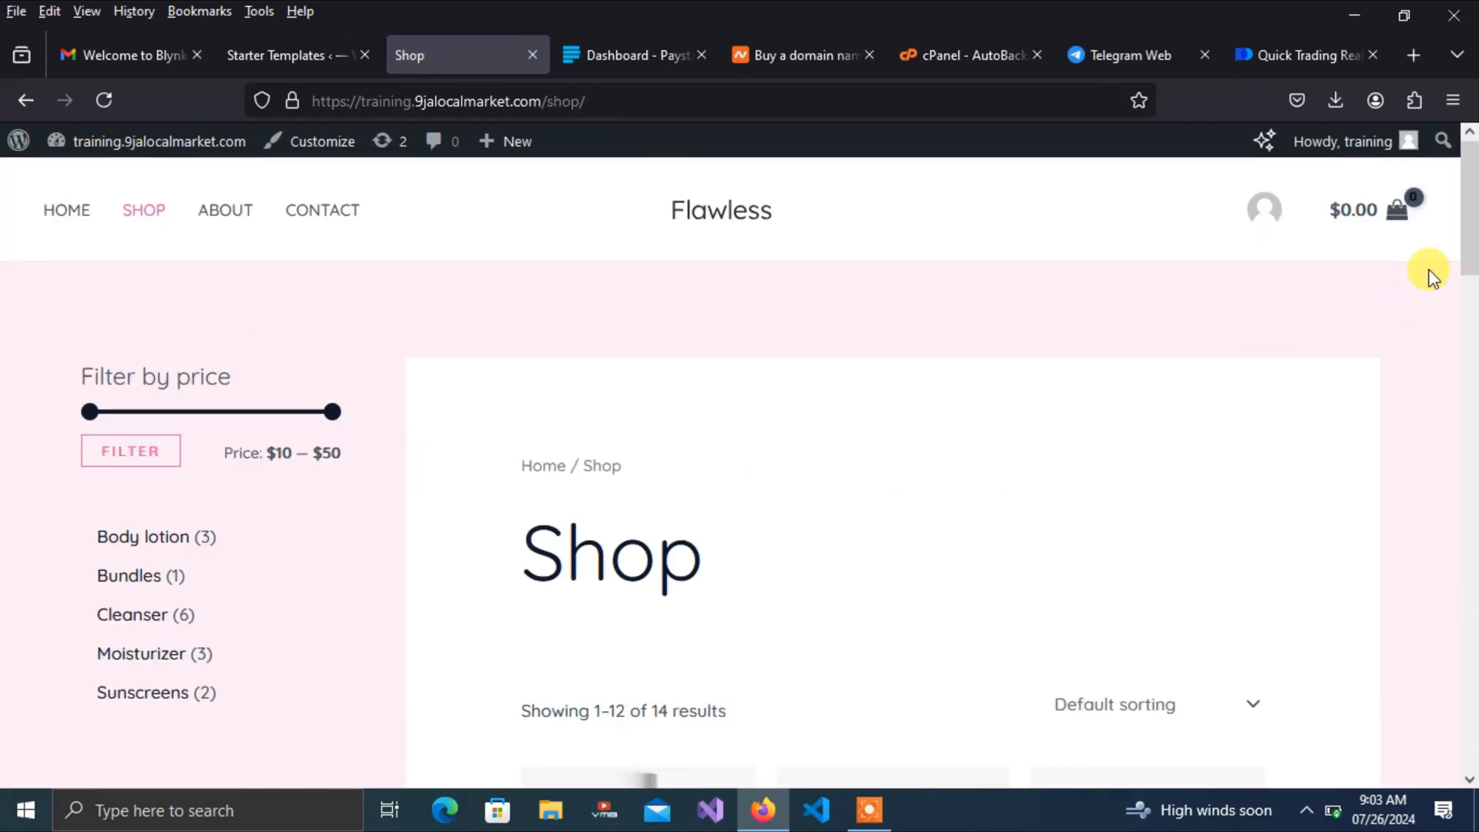
Add one Almond Milk Lotion to the cart and open the cart page
scroll(1469, 347, down, 5)
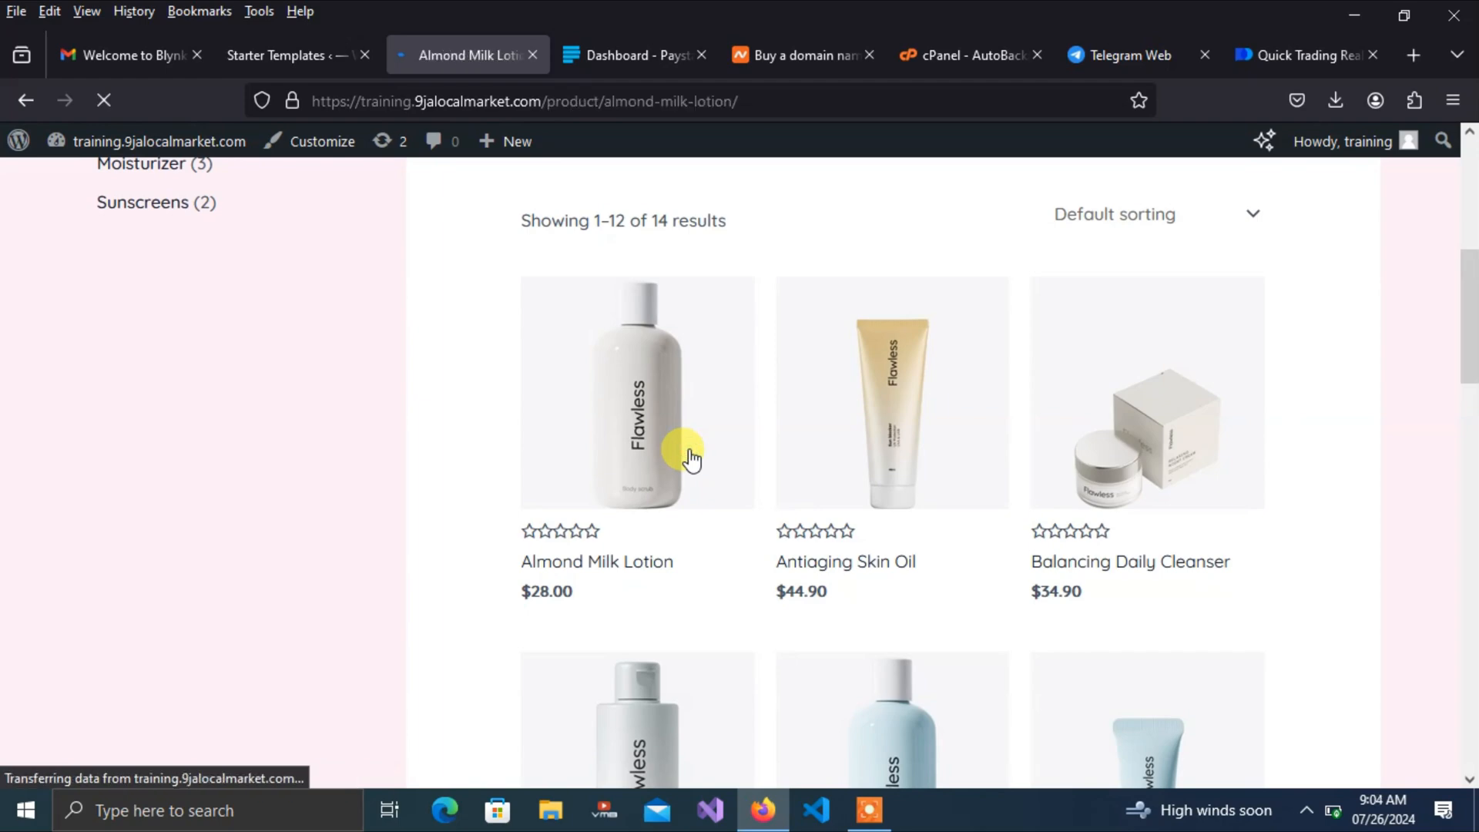
drag(1471, 266, 1471, 383)
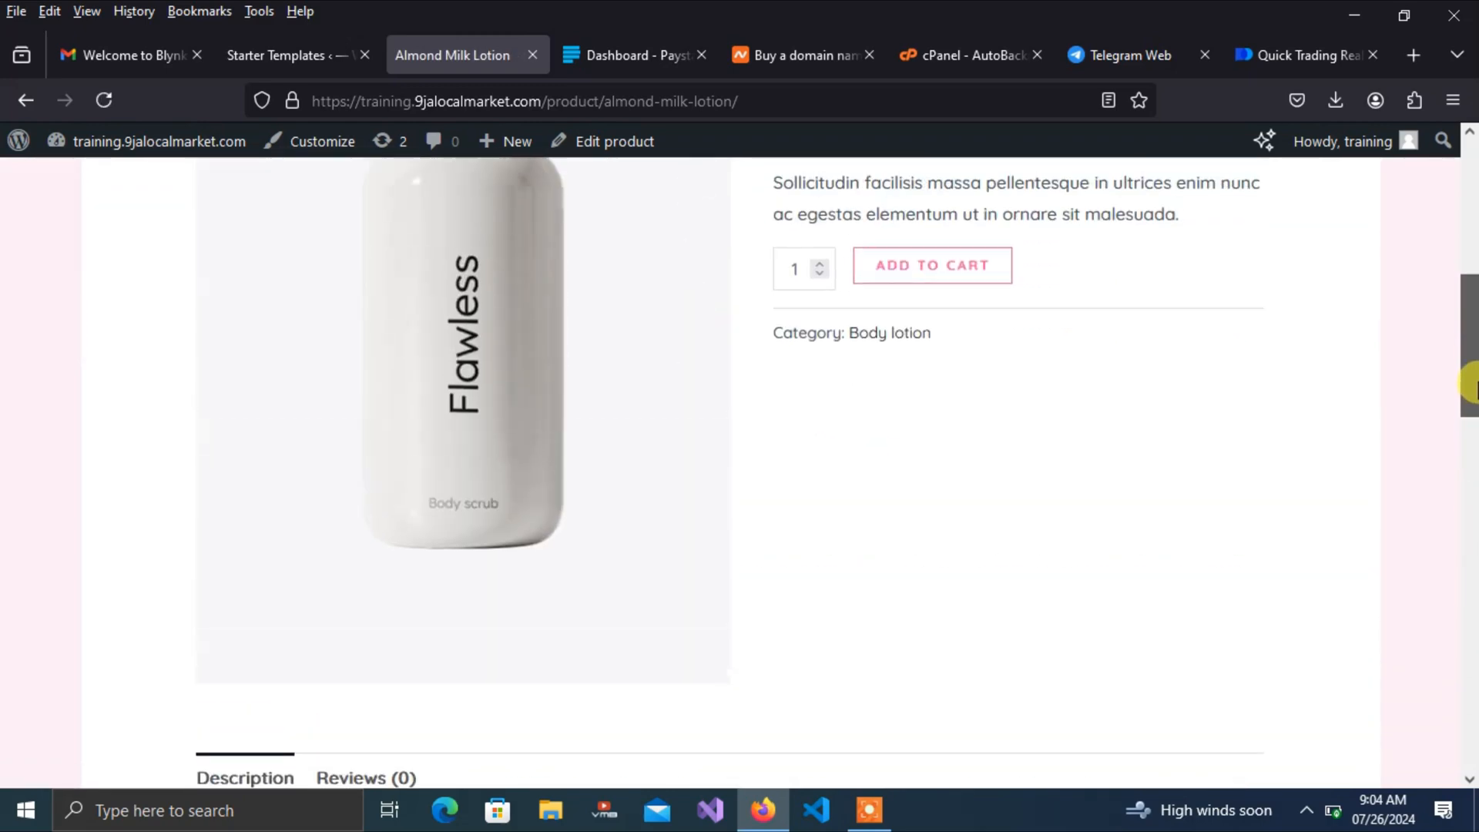
click(947, 317)
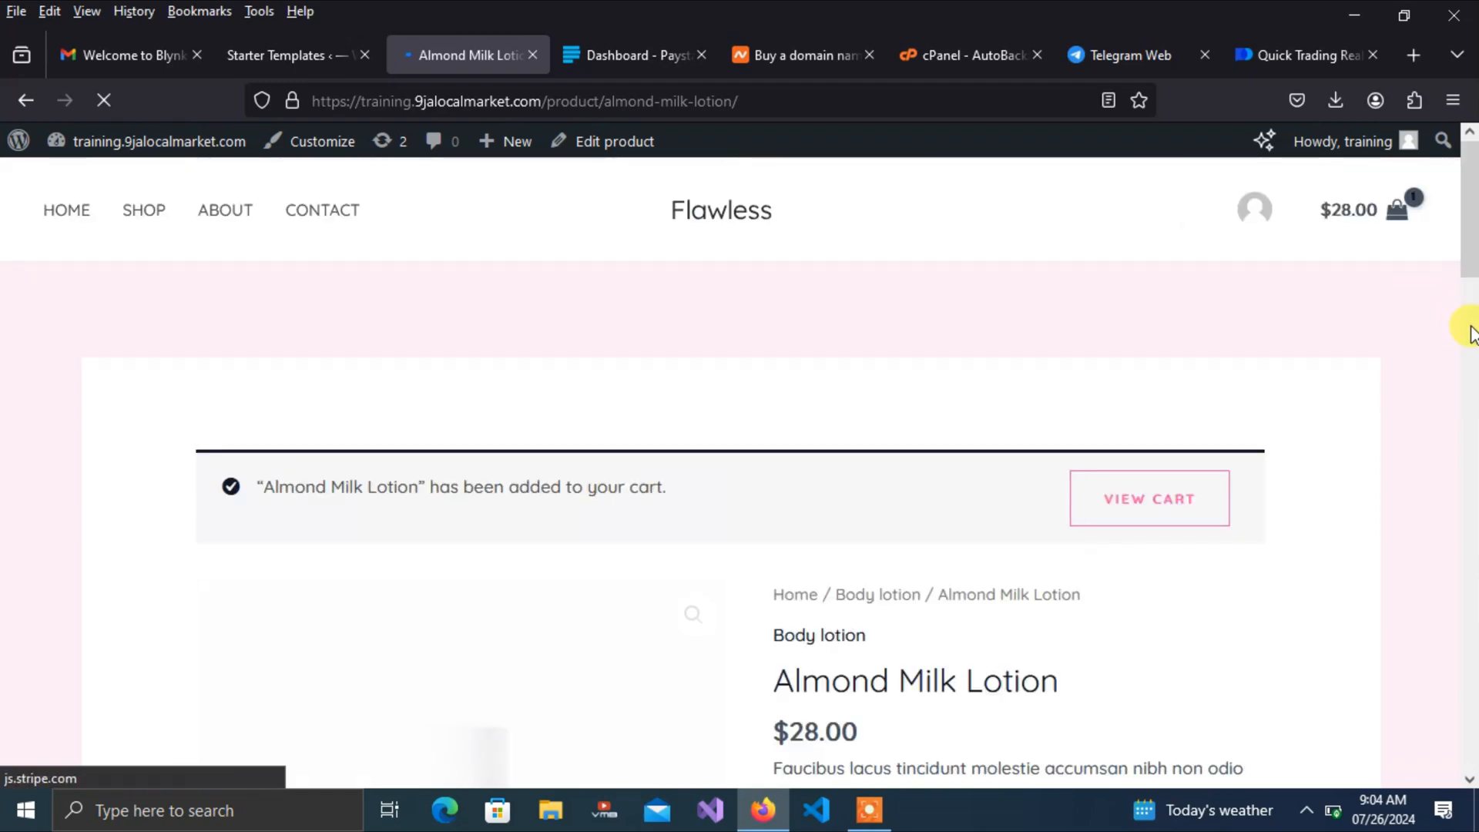
mouse_move(1355, 219)
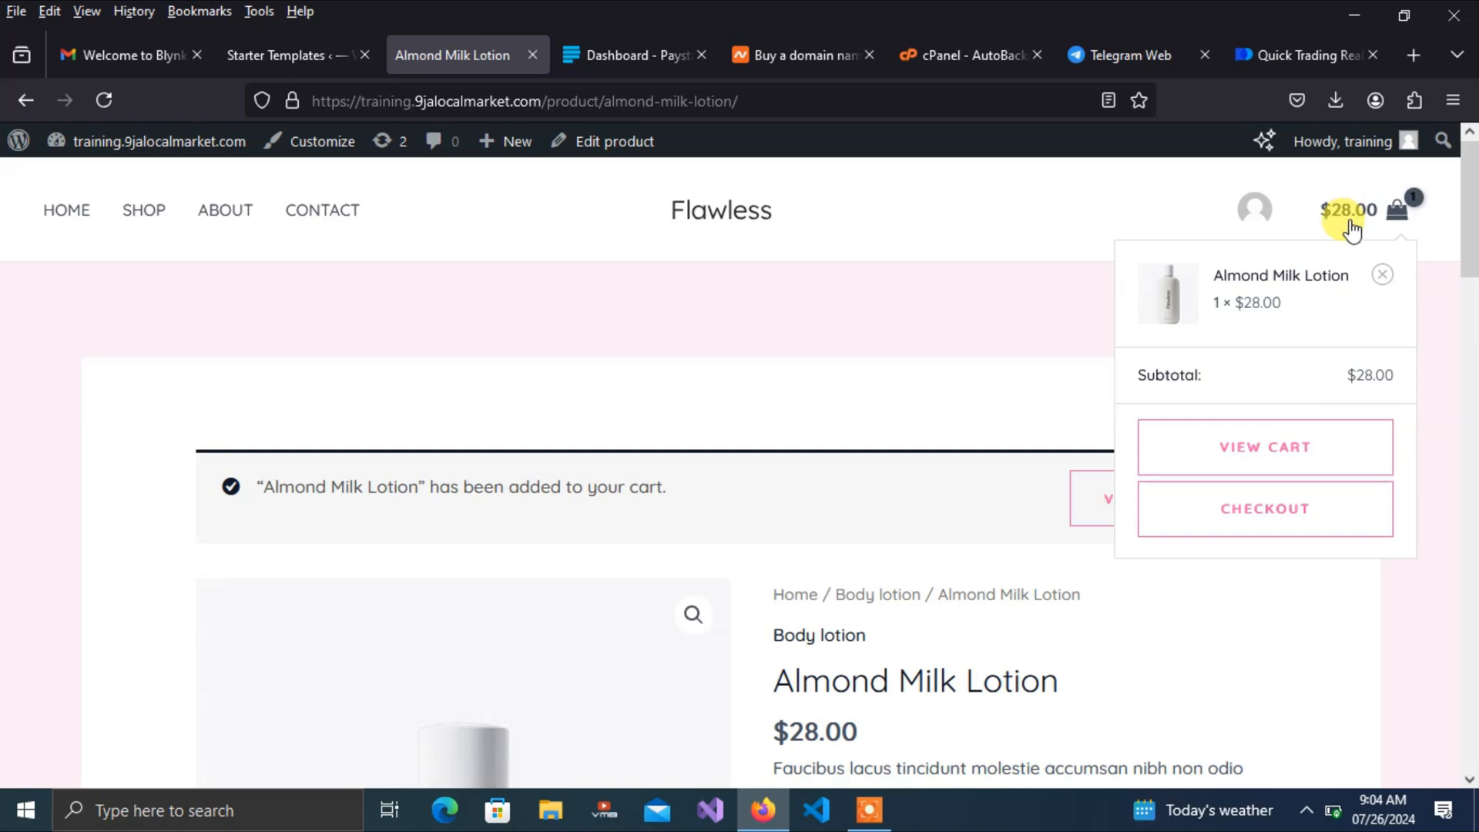
click(1271, 447)
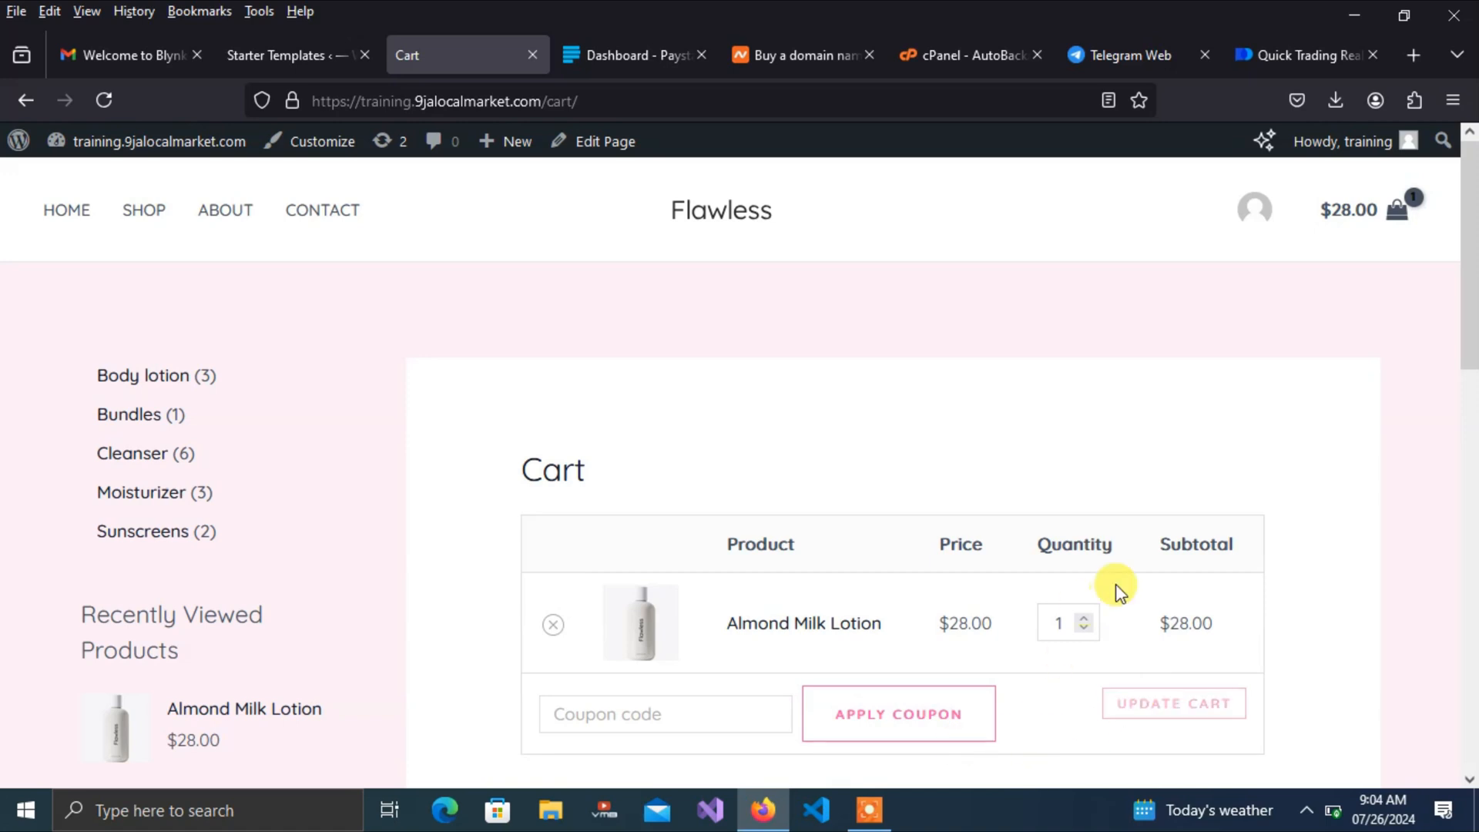
Proceed from the cart to the checkout page, then switch to the Paystack dashboard
drag(1467, 308, 1469, 497)
click(1105, 530)
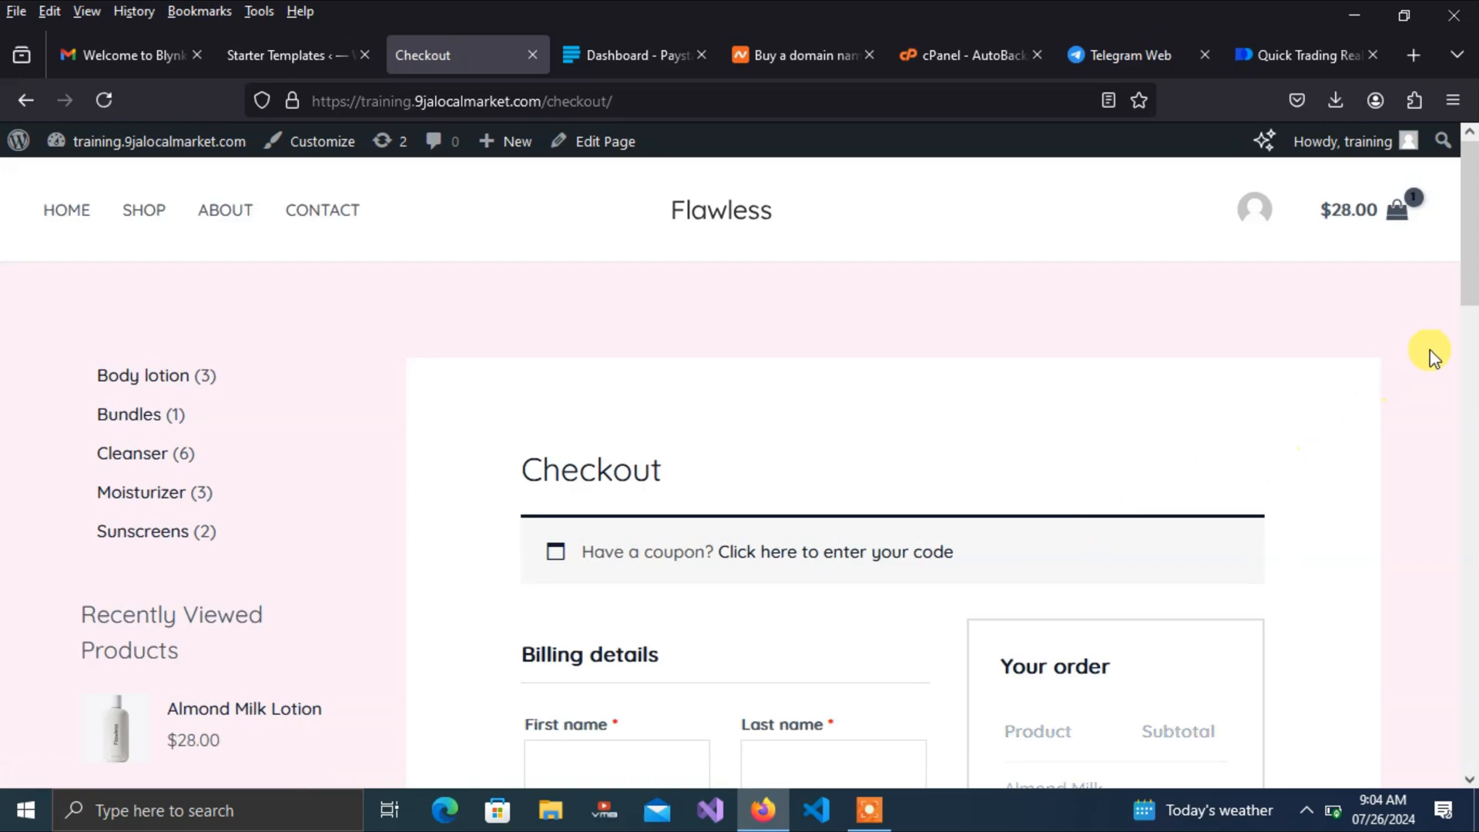
drag(1469, 233, 1396, 561)
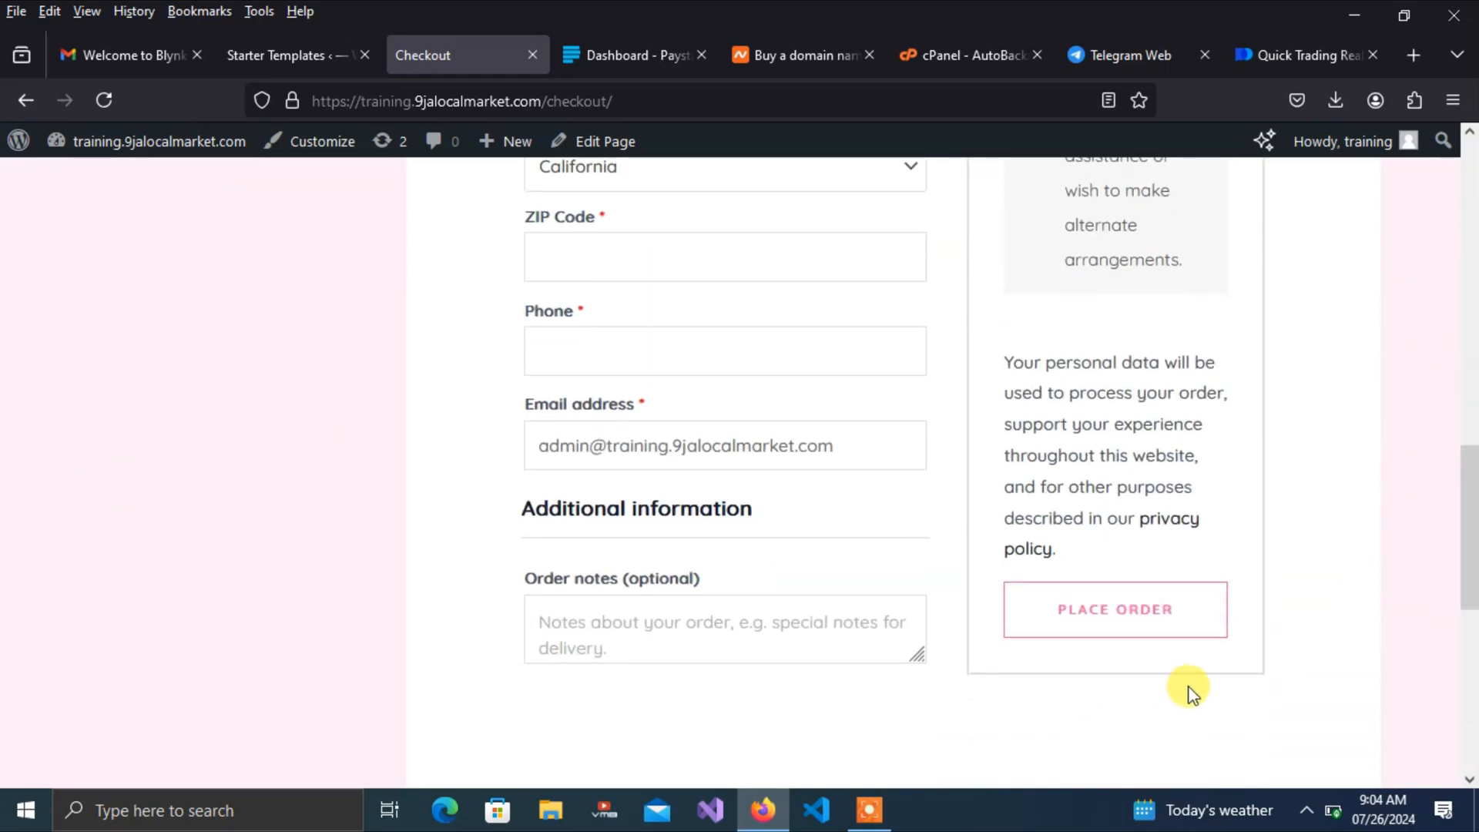
drag(1463, 551, 1456, 198)
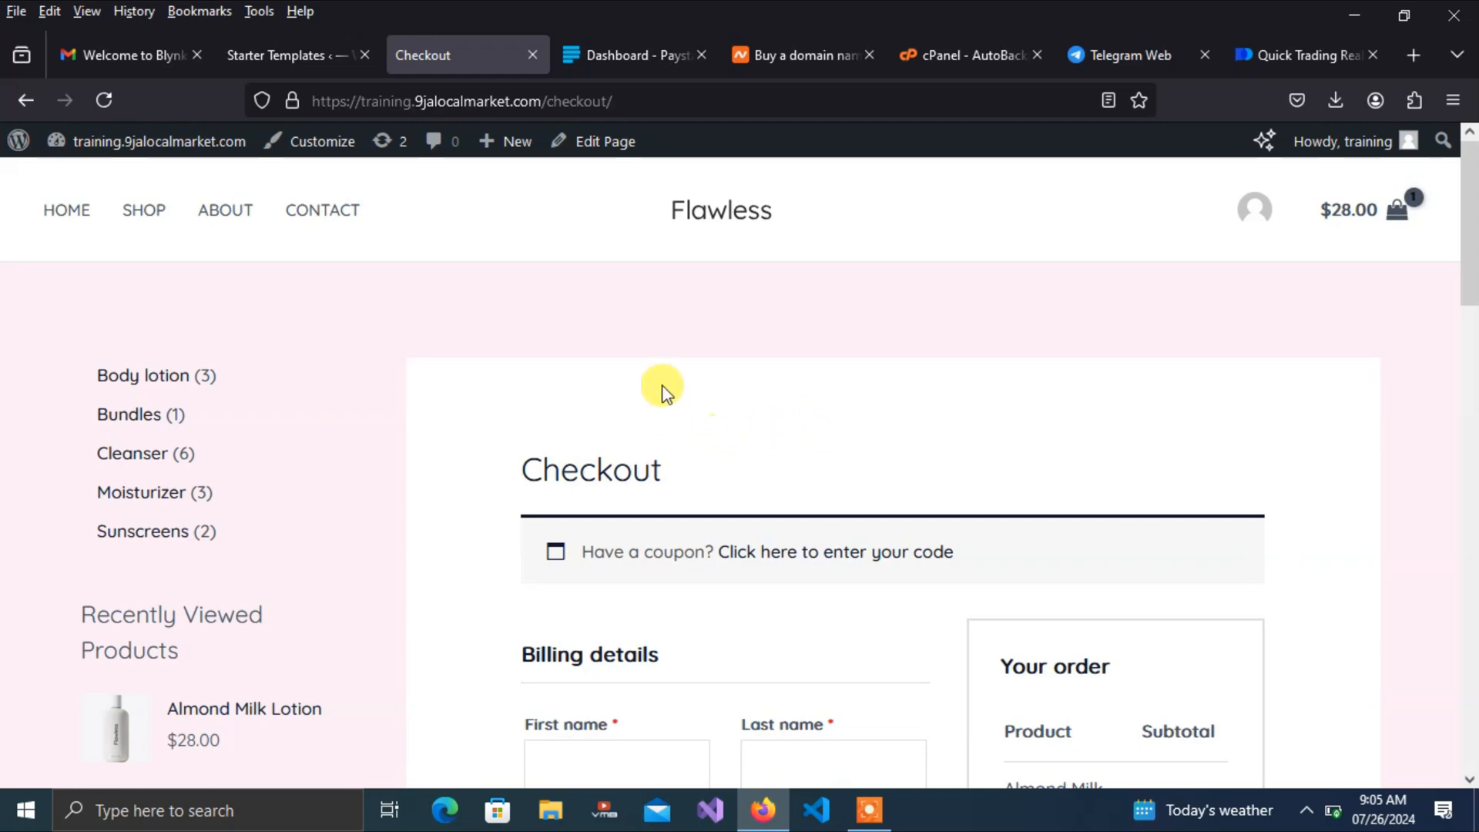
click(630, 54)
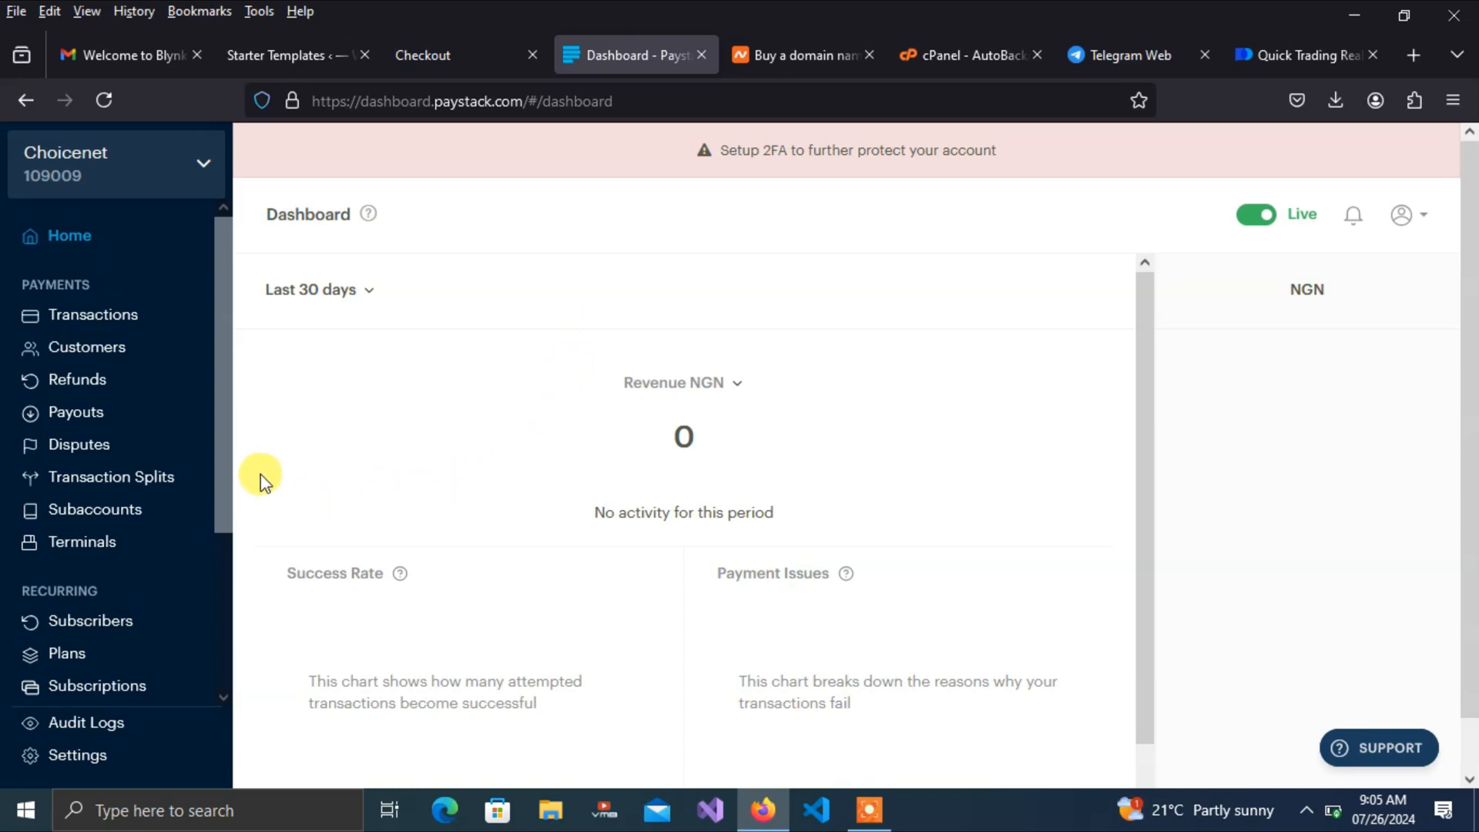
Find the Test Mode keys in Paystack's API Keys & Webhooks settings, then return to checkout
click(82, 764)
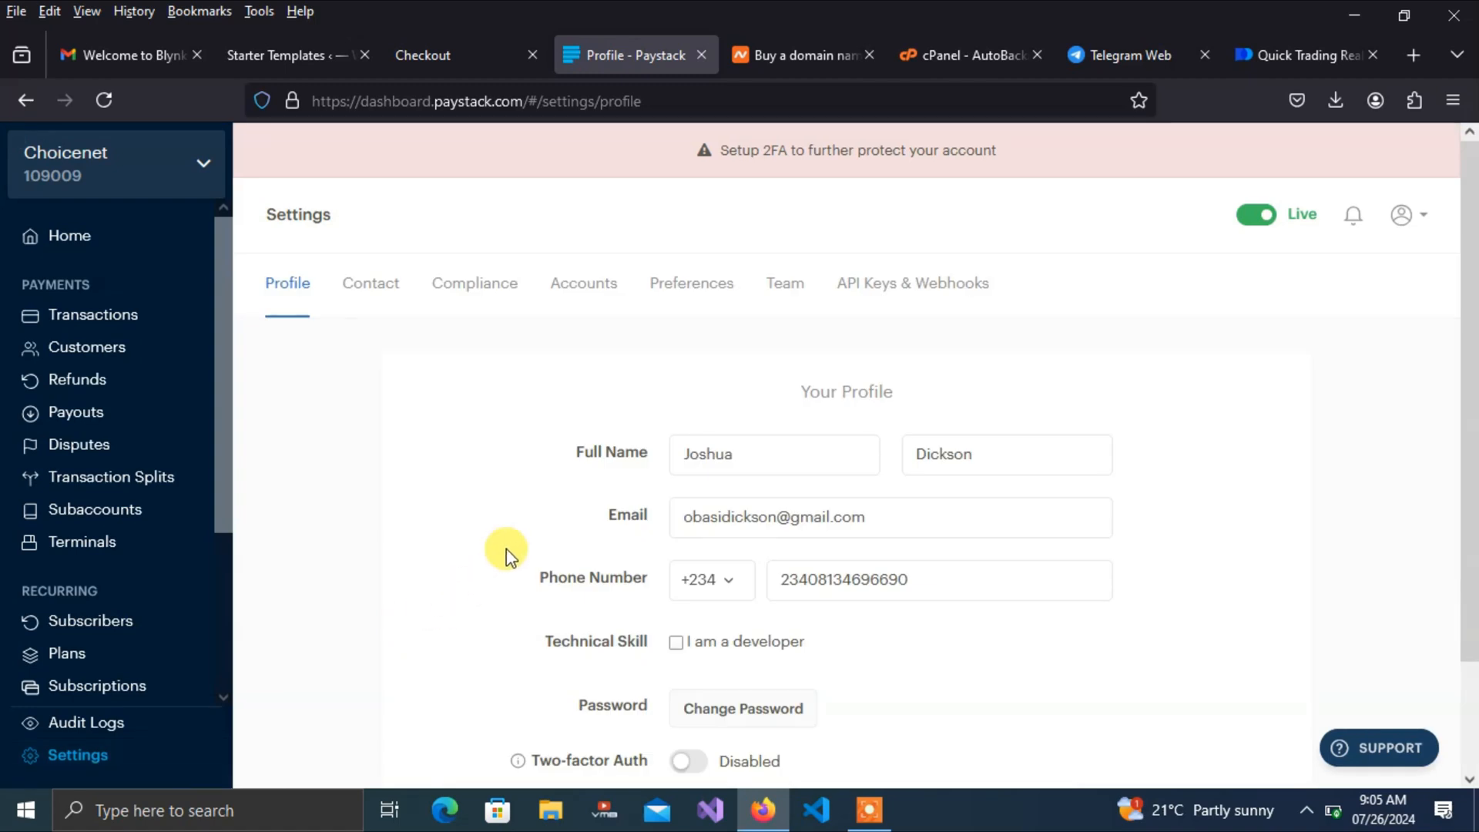
click(907, 291)
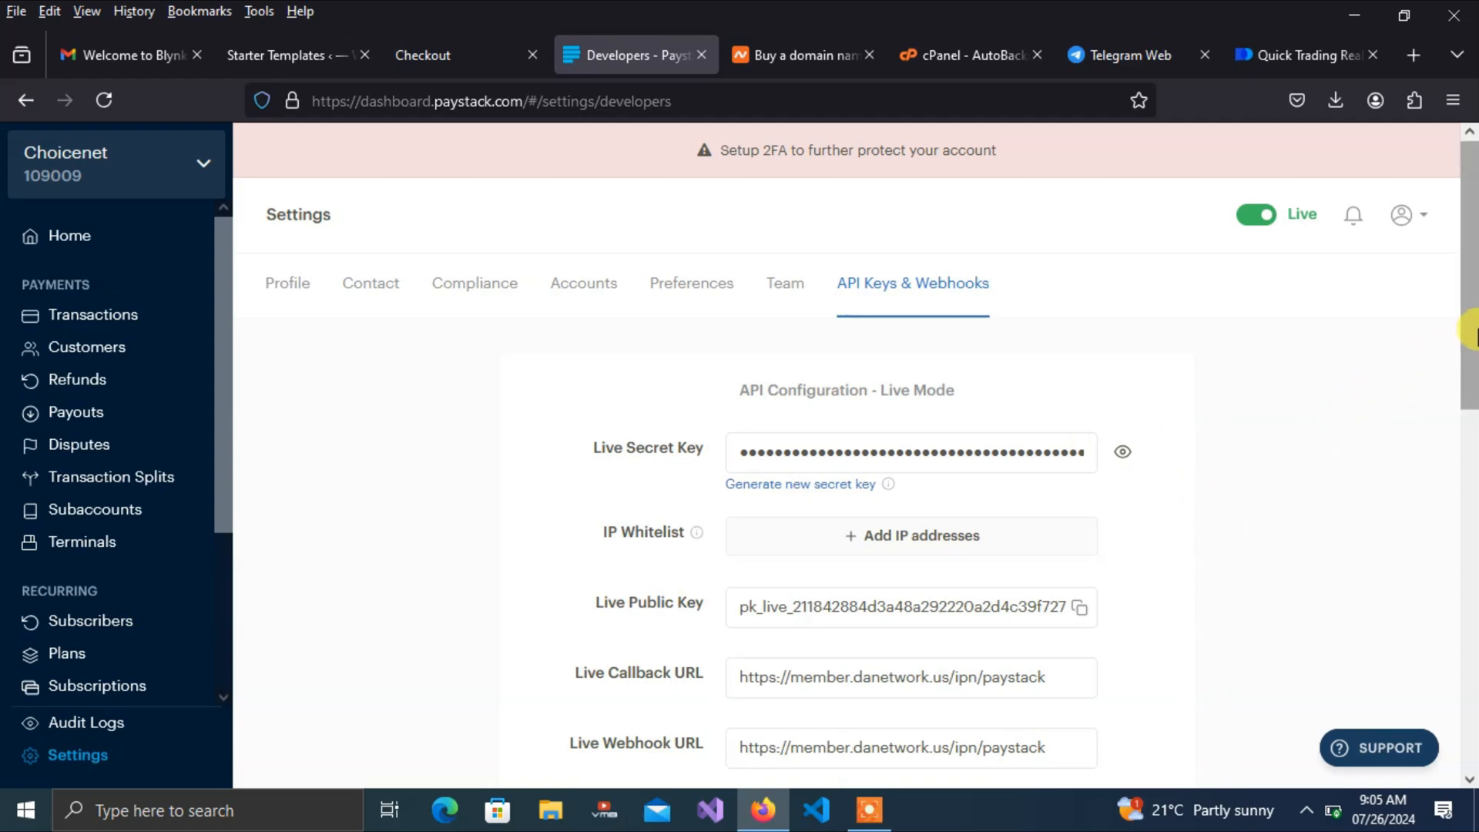
drag(1473, 333, 1471, 379)
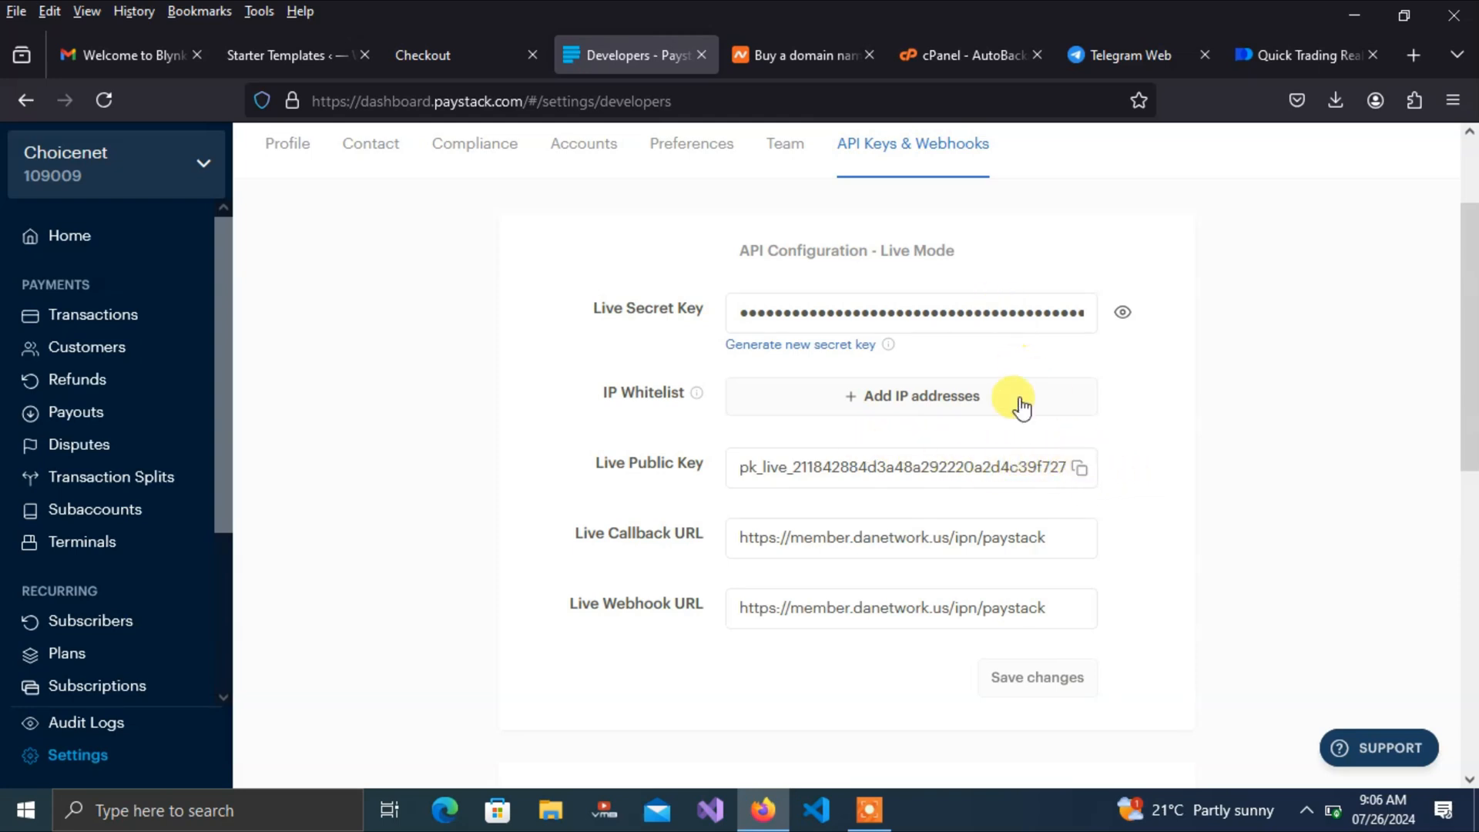
drag(1468, 382, 1457, 529)
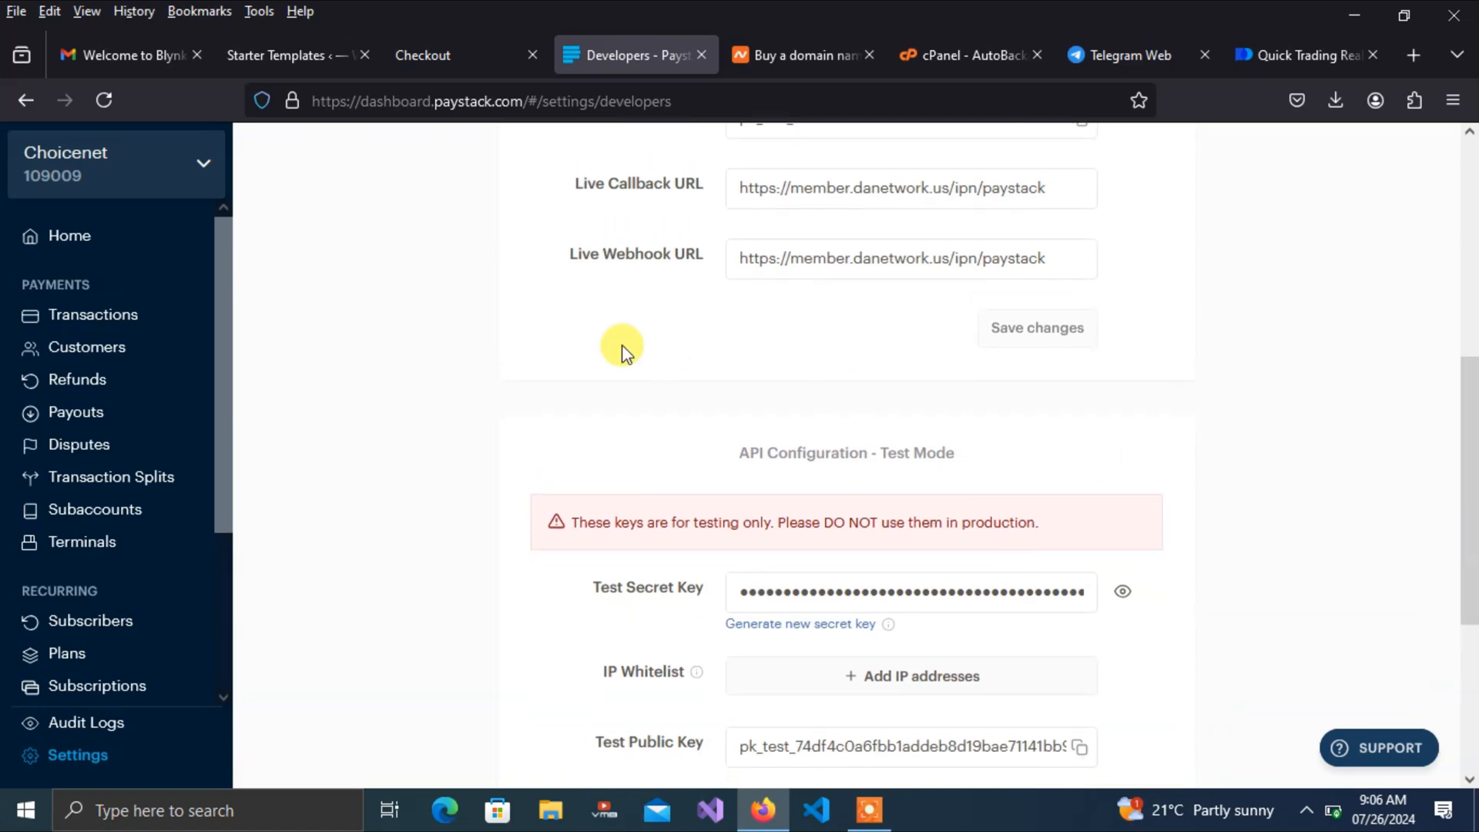
click(436, 55)
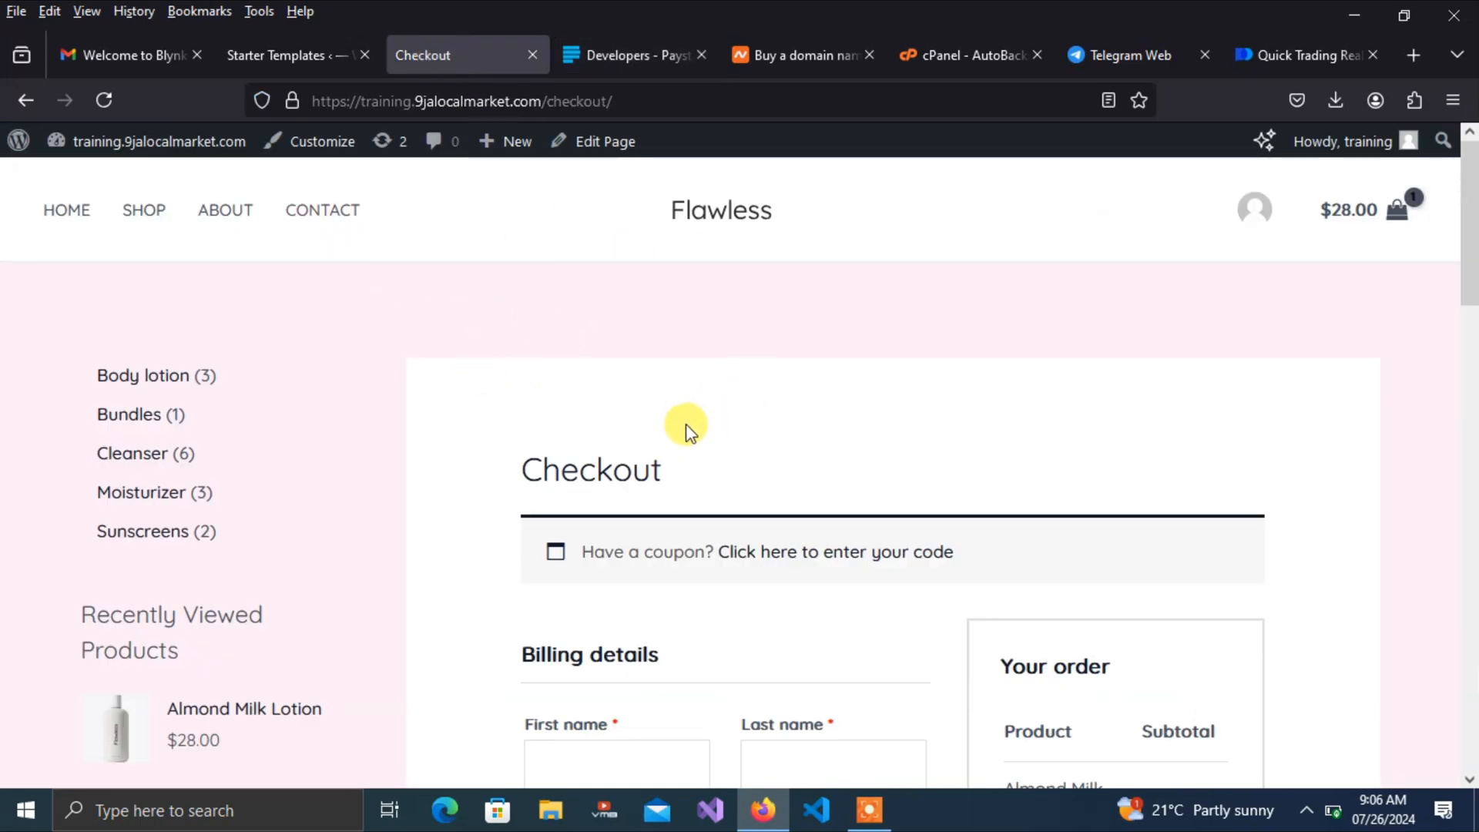
Switch from the storefront checkout to the admin Dashboard and bring up the WooCommerce submenu
mouse_move(191, 148)
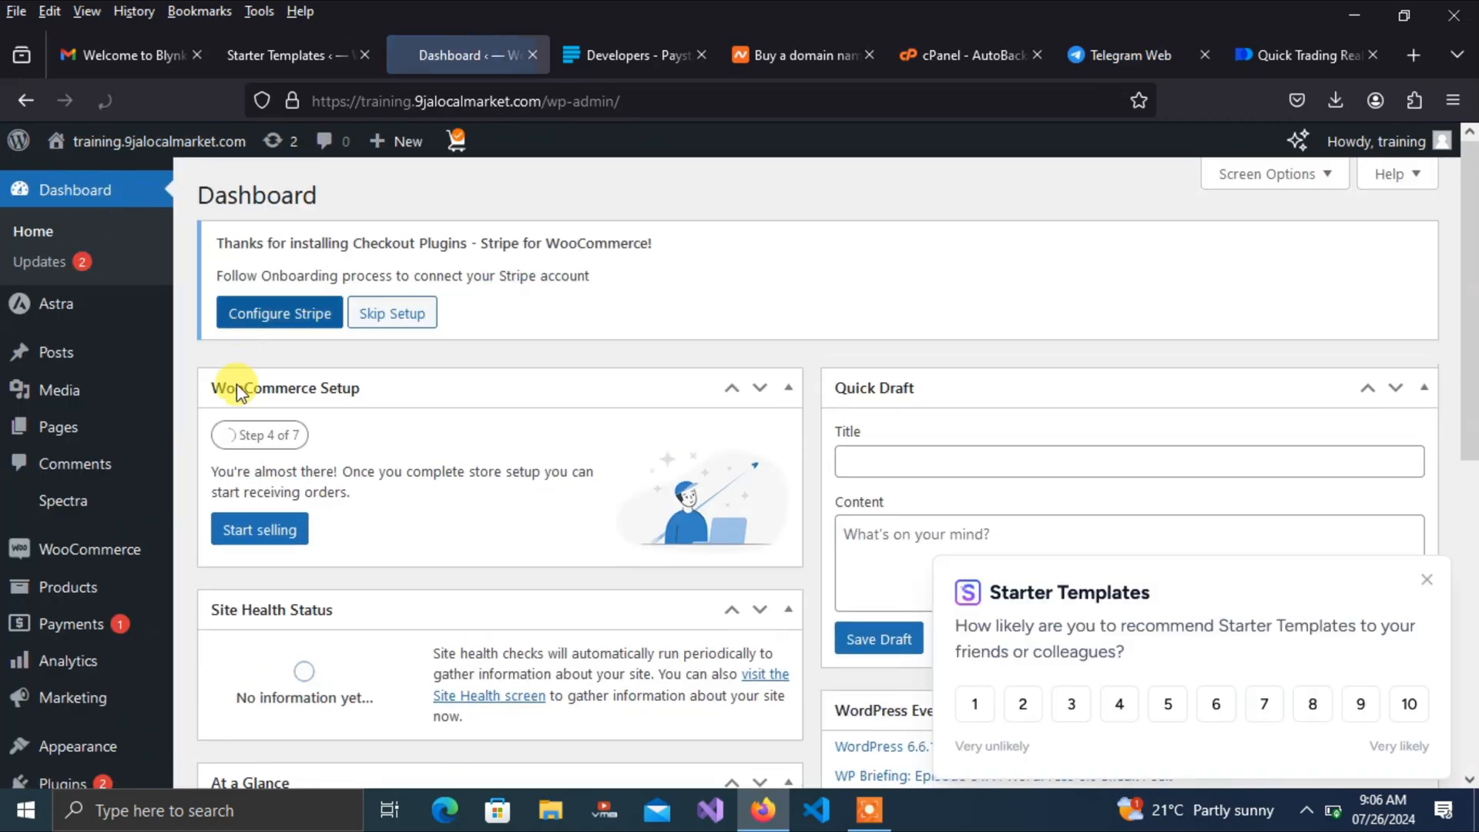
mouse_move(91, 550)
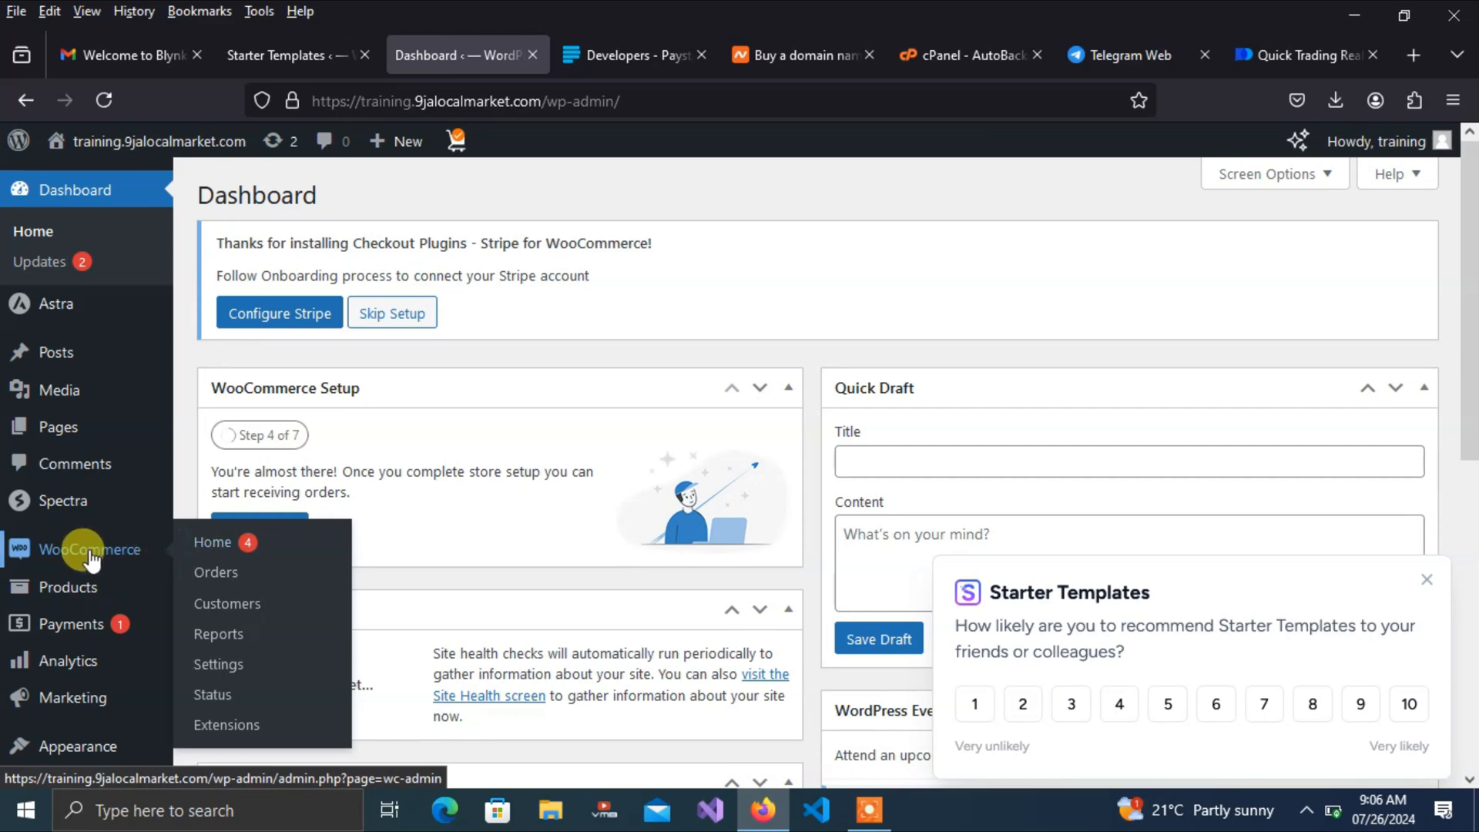
In WooCommerce General settings, search 'ngn', choose Nigerian naira (₦) — NGN as currency, and save
click(230, 668)
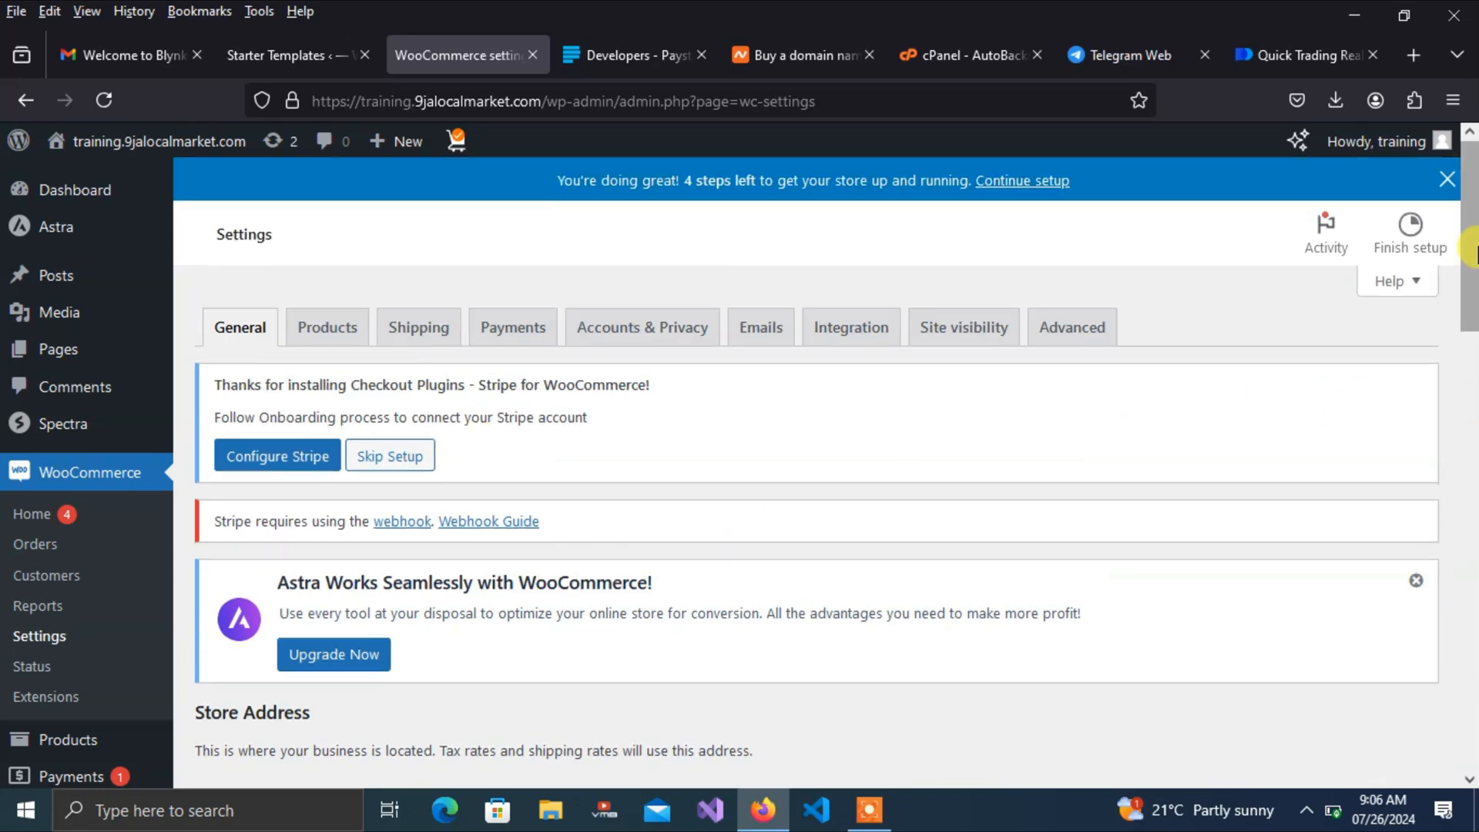
drag(1472, 248, 1456, 633)
click(694, 517)
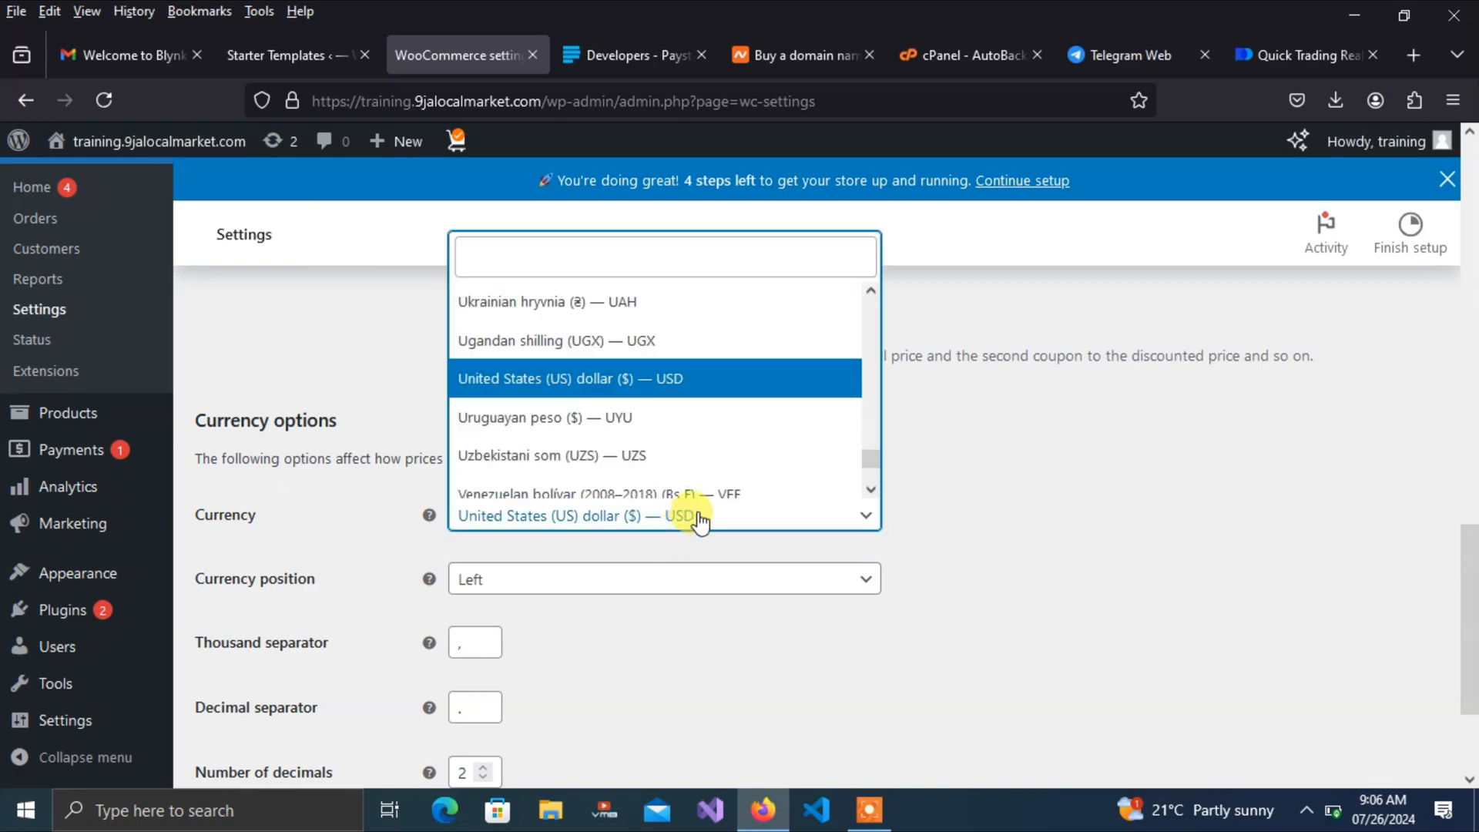
click(558, 245)
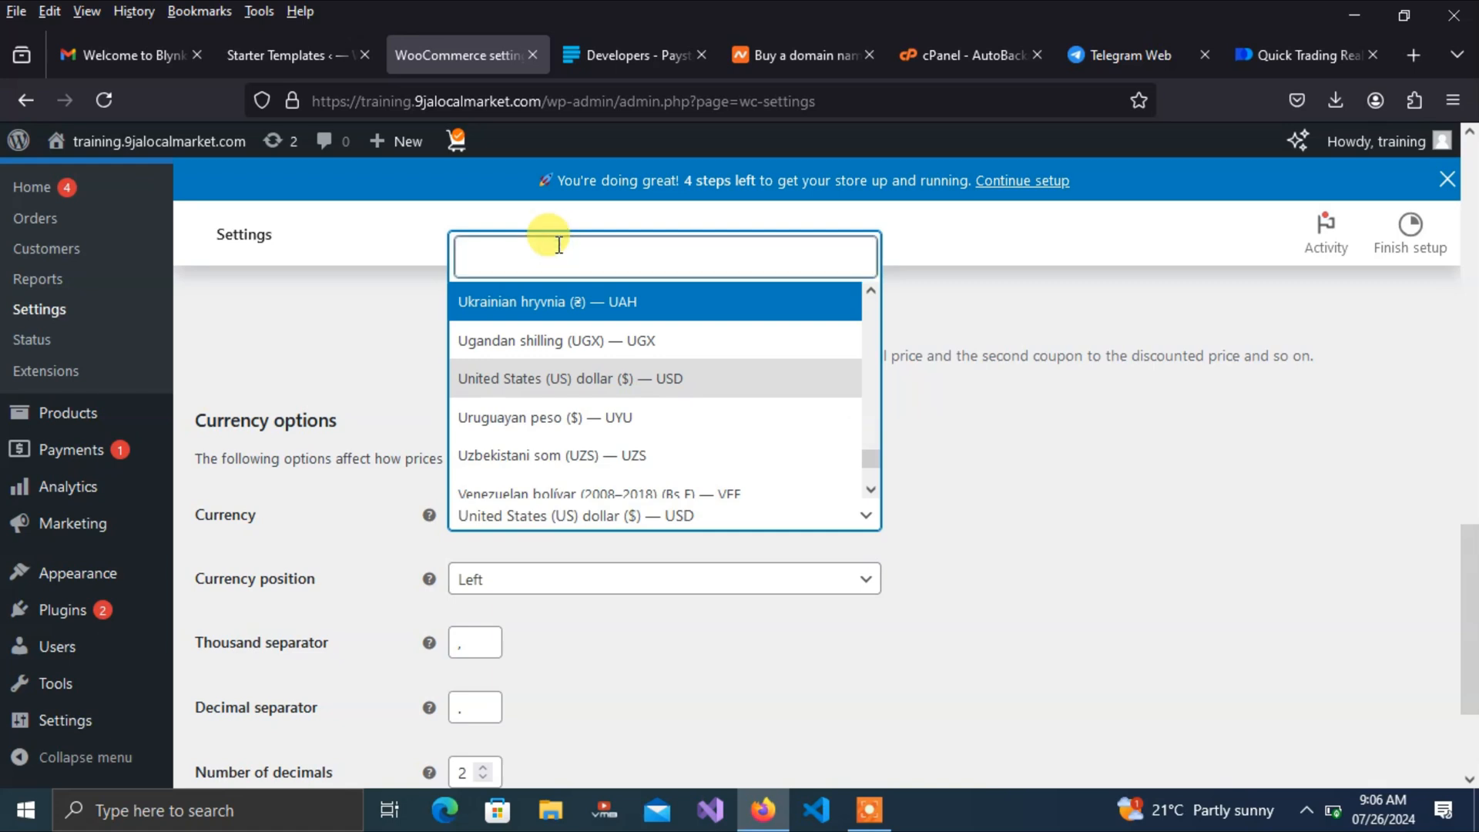
text(ng)
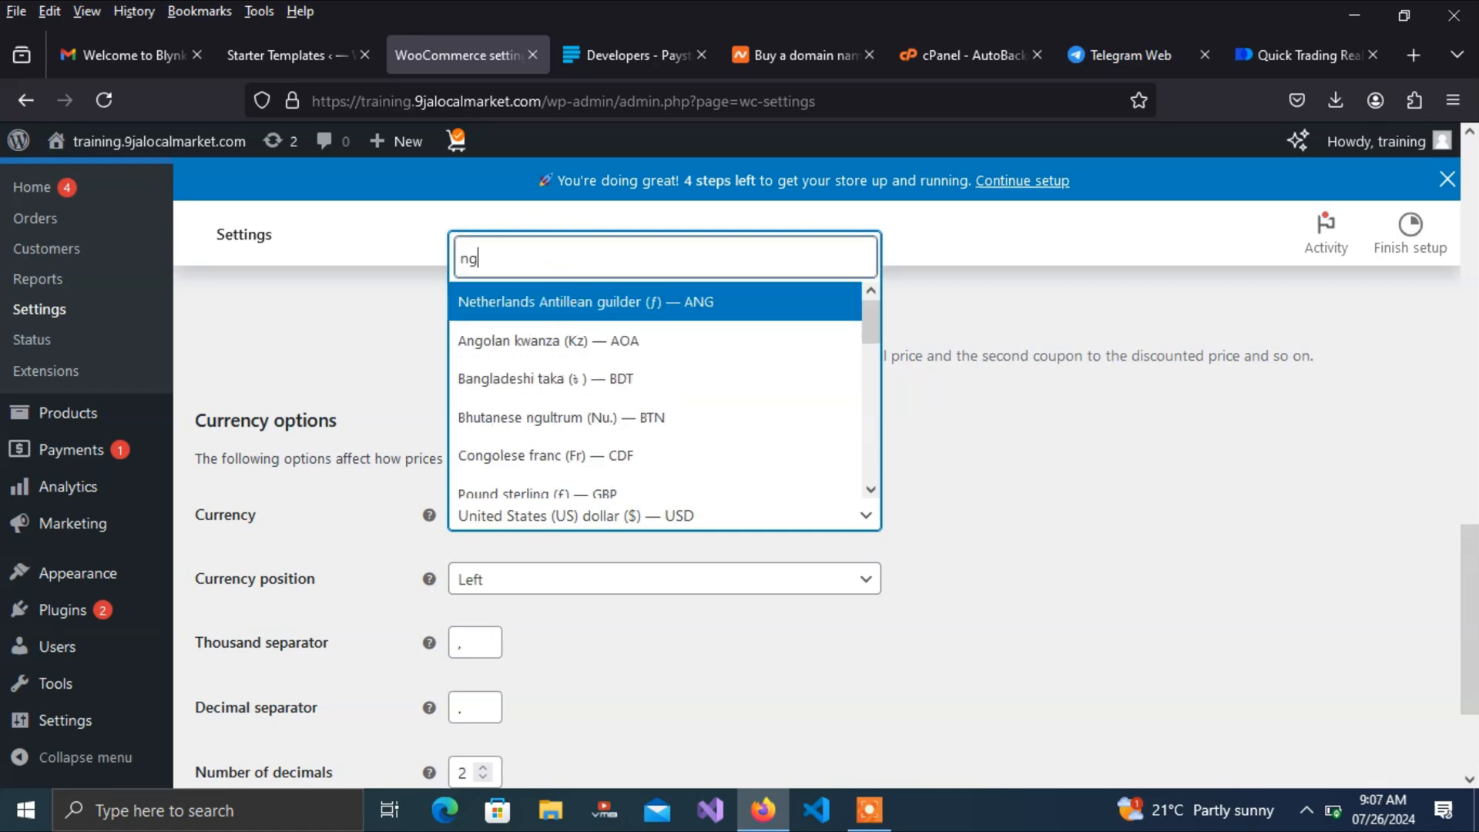
text(n)
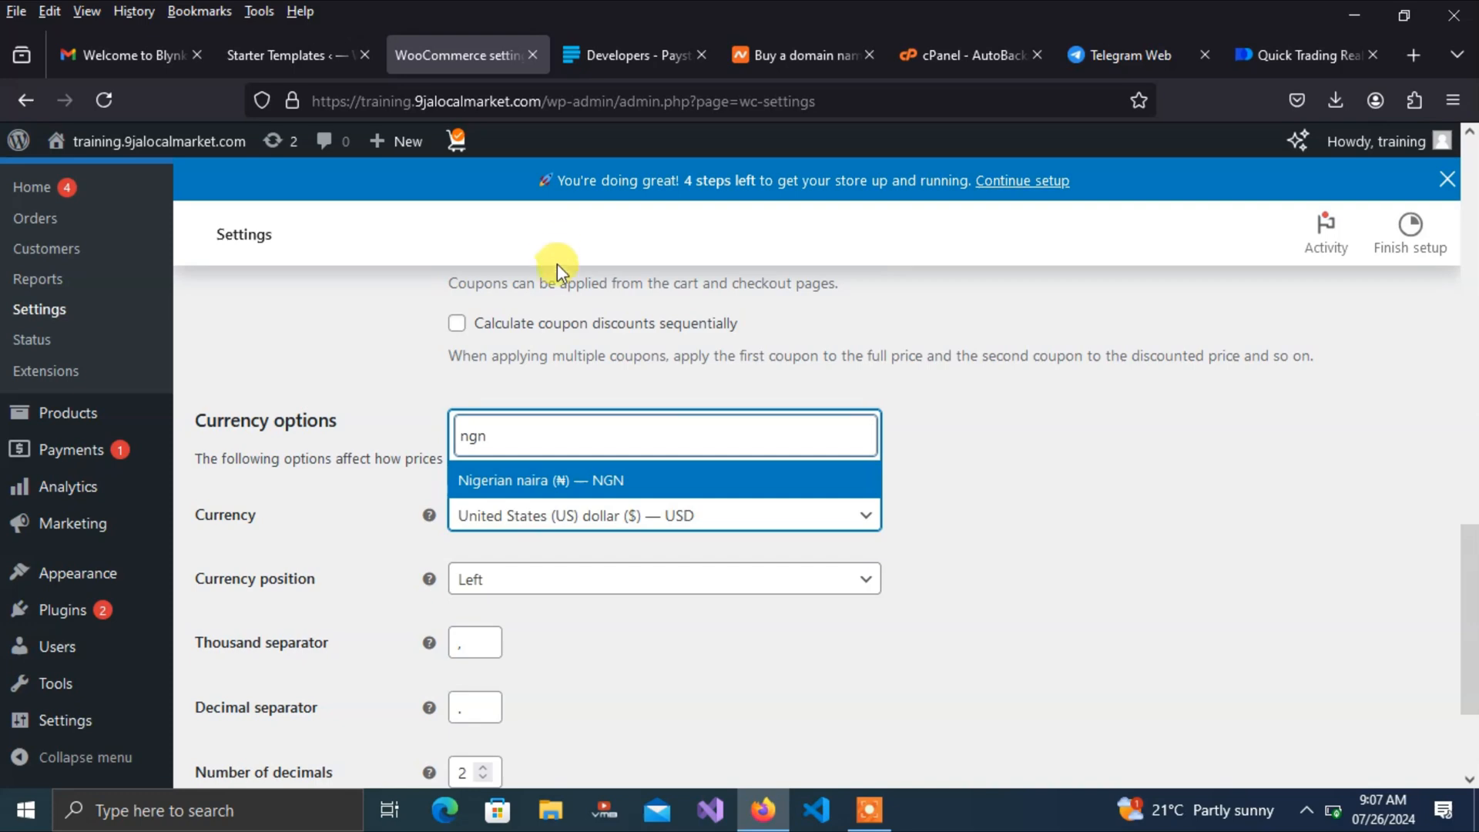
click(513, 485)
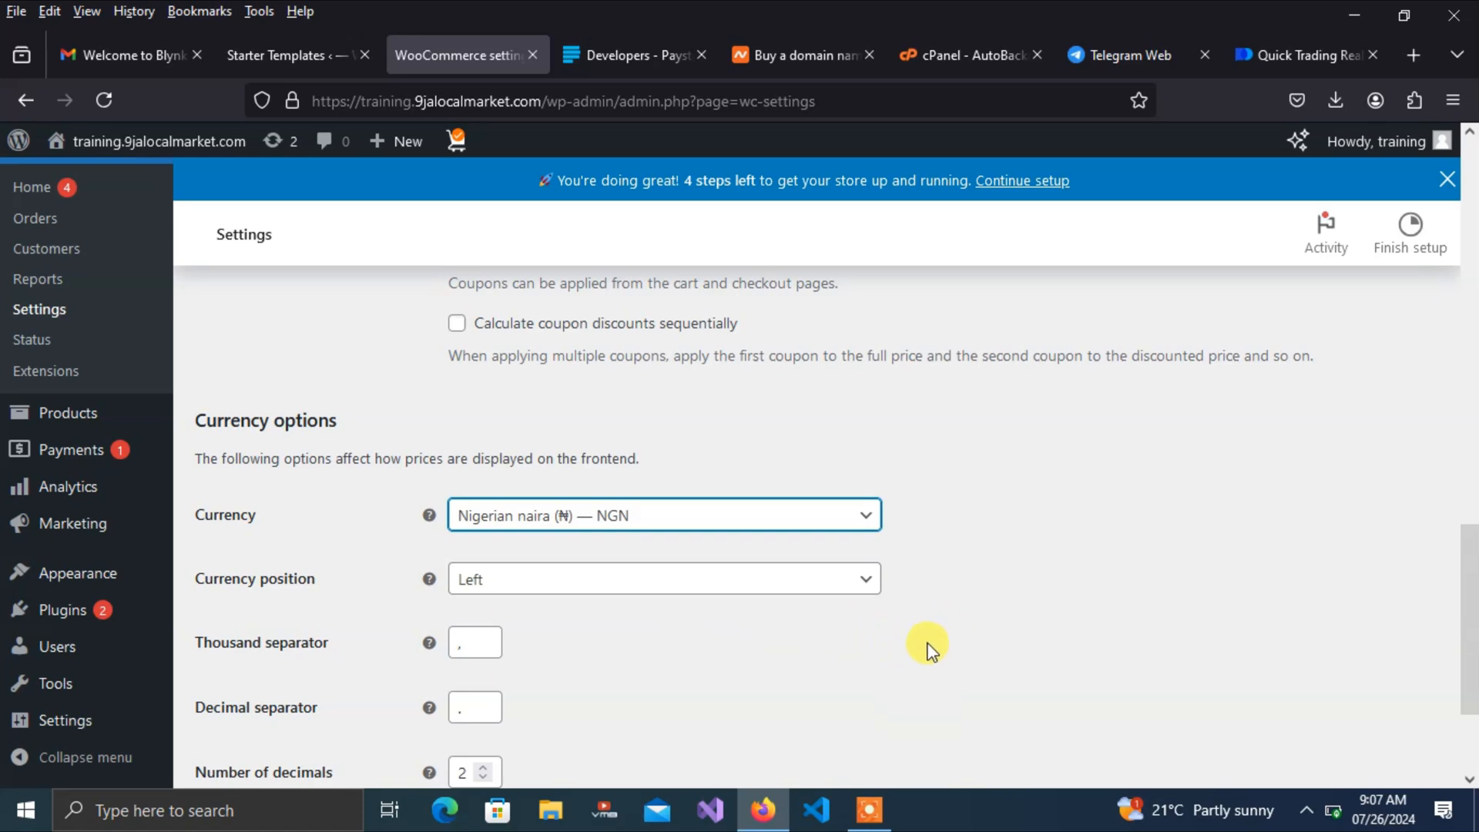
click(963, 608)
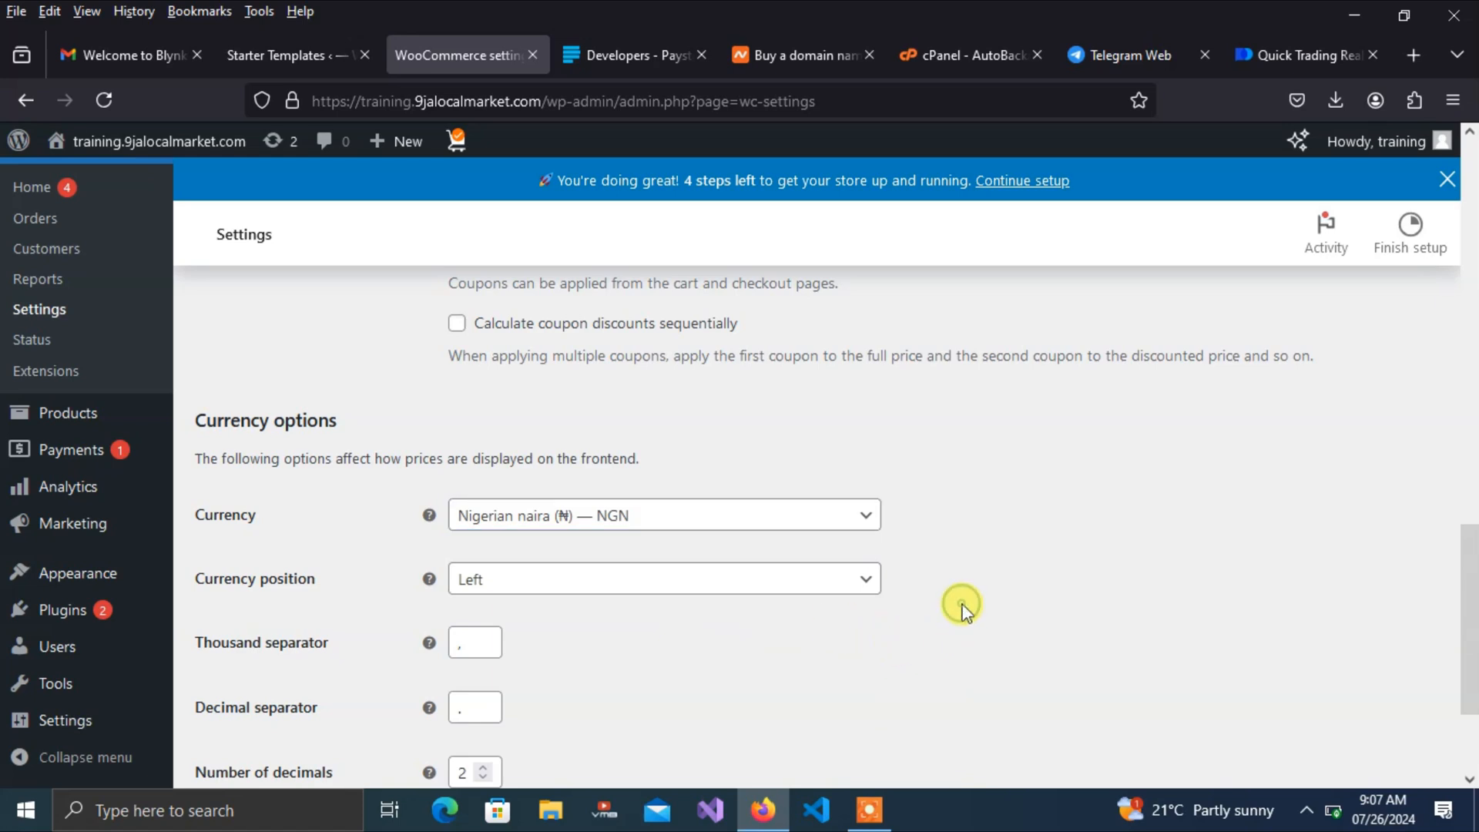
drag(1469, 553, 1459, 621)
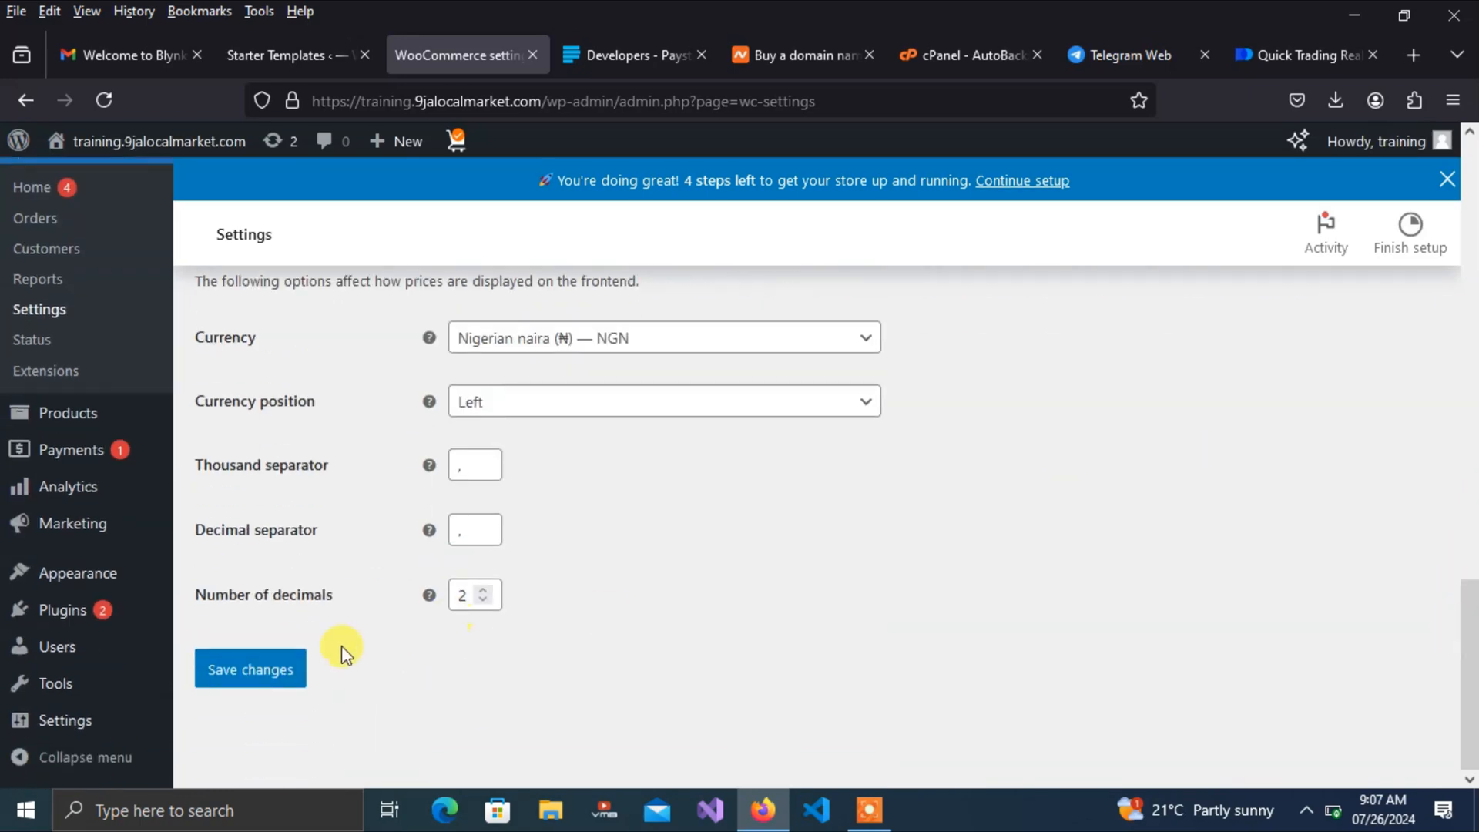
click(268, 681)
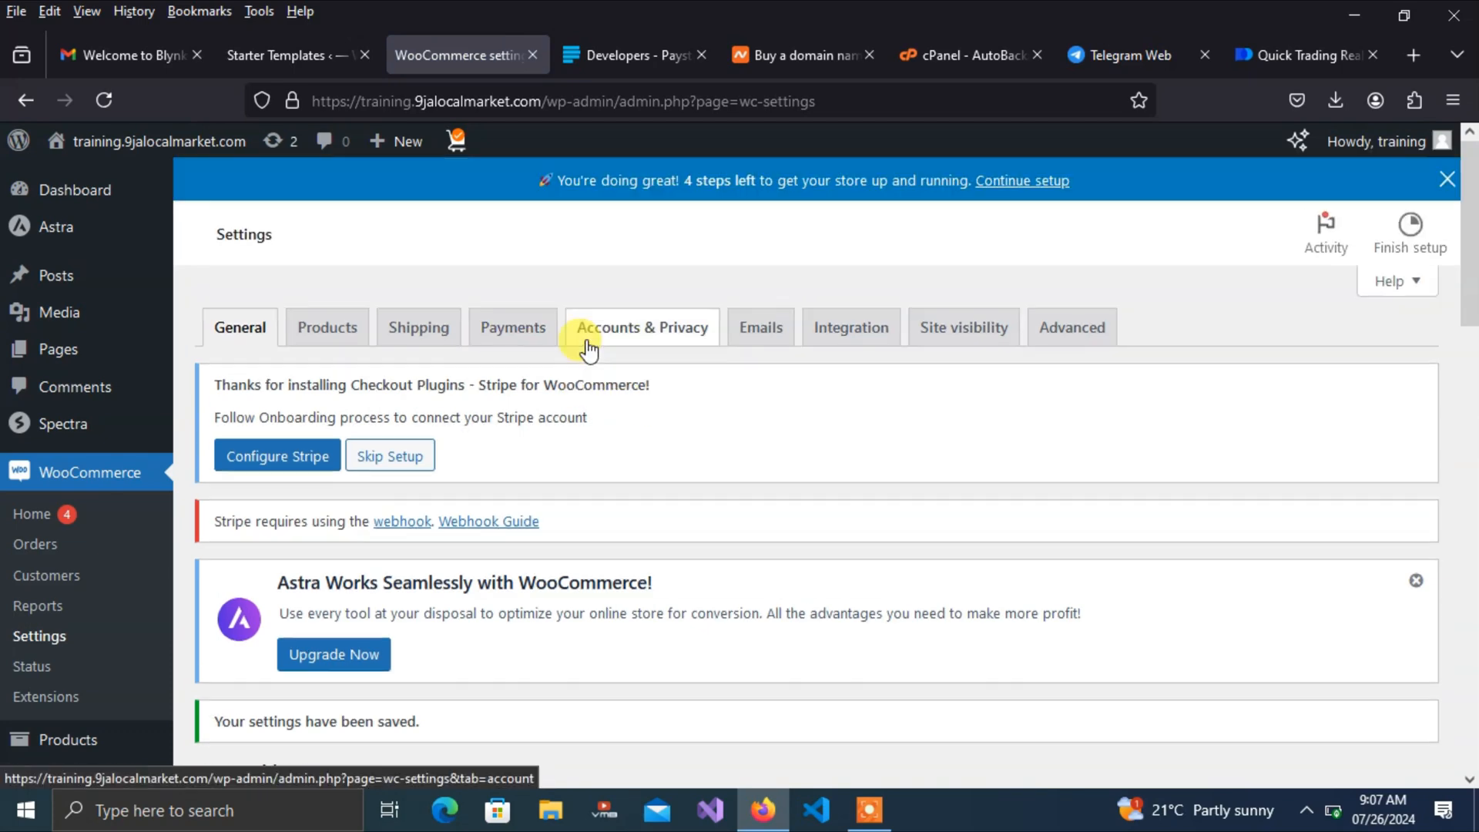
Open the WooCommerce Payments tab and scroll down to the payment methods table
click(518, 333)
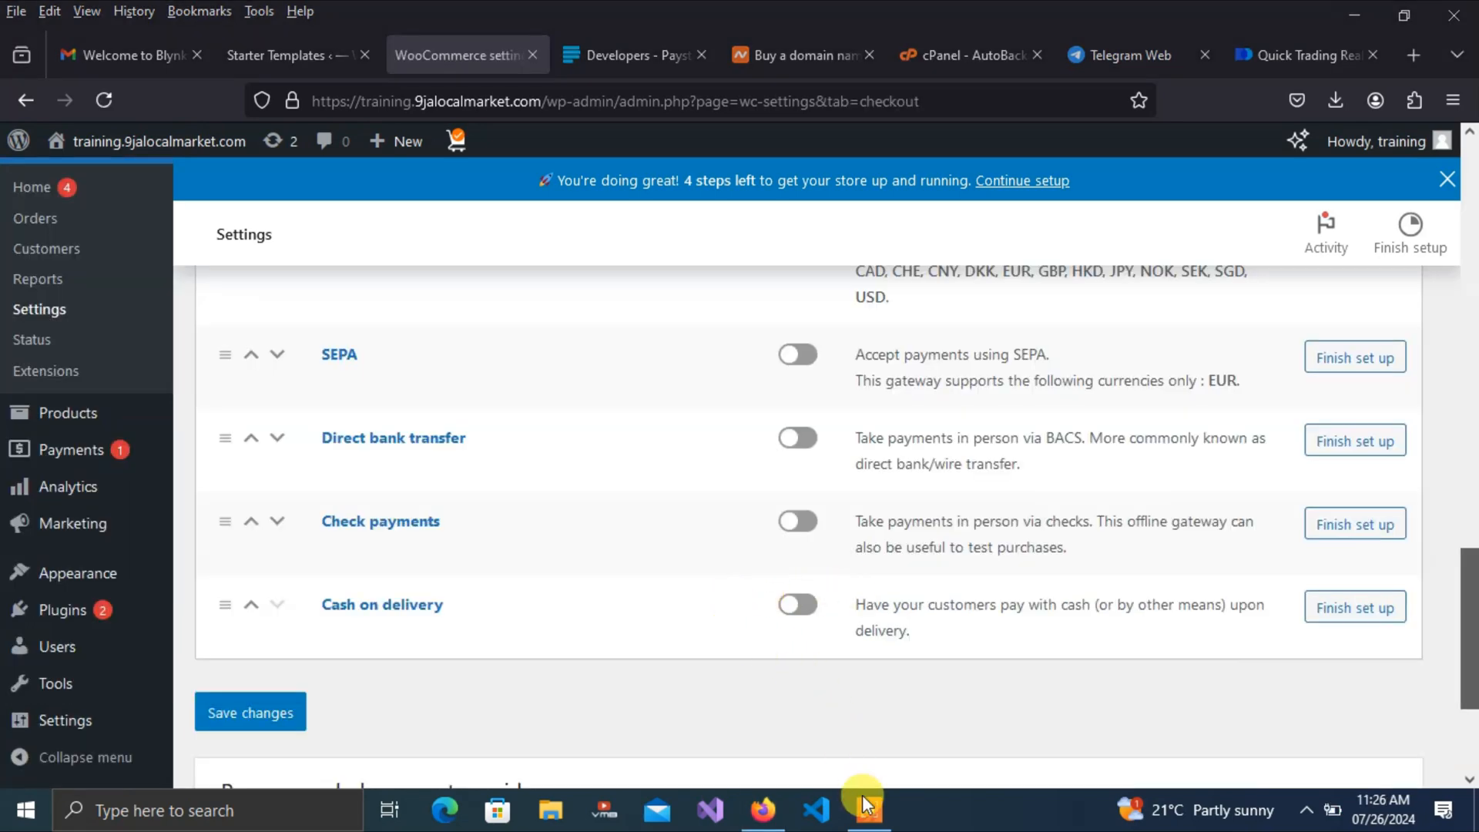
click(867, 807)
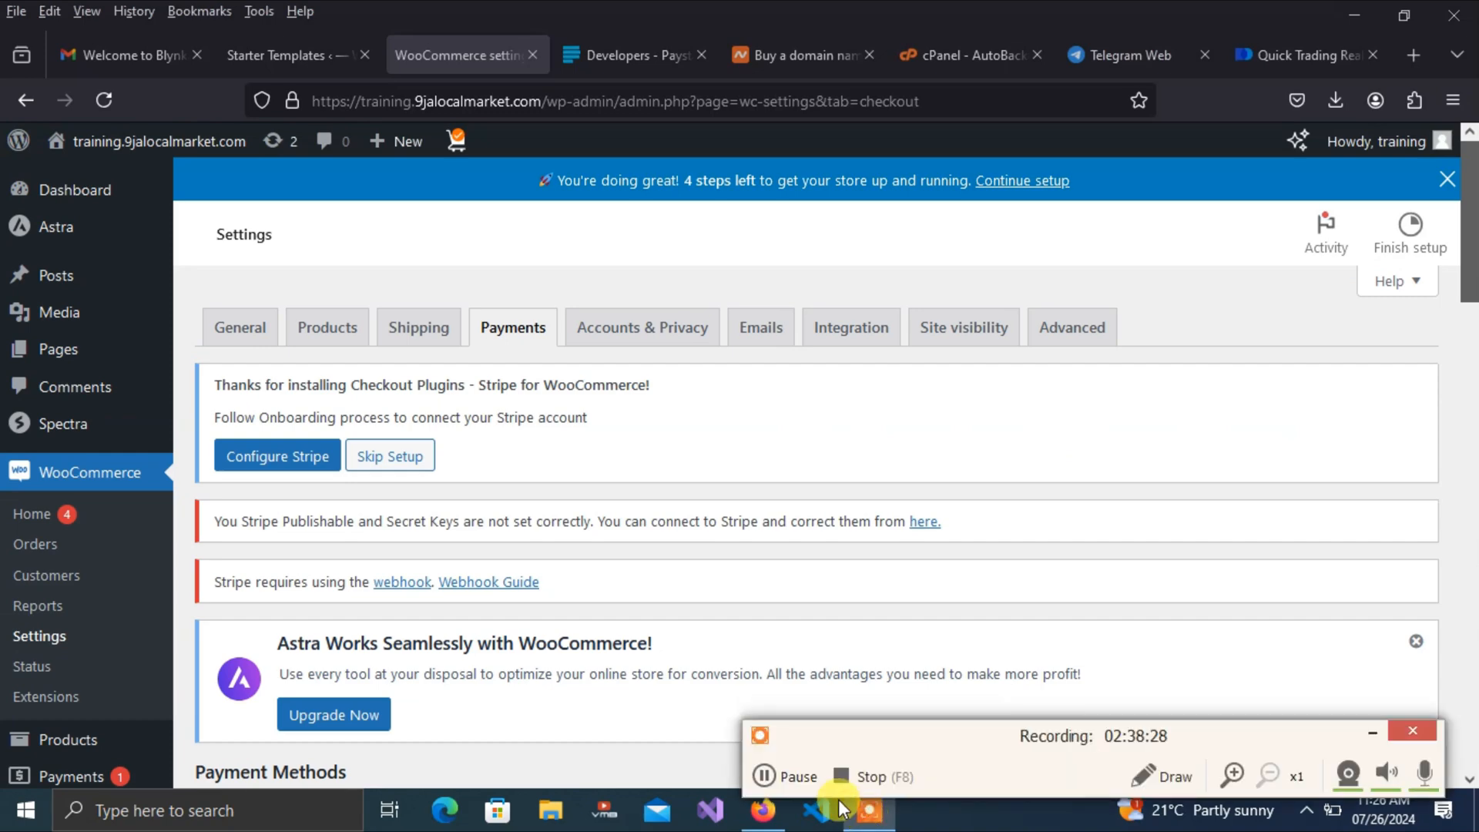
click(766, 782)
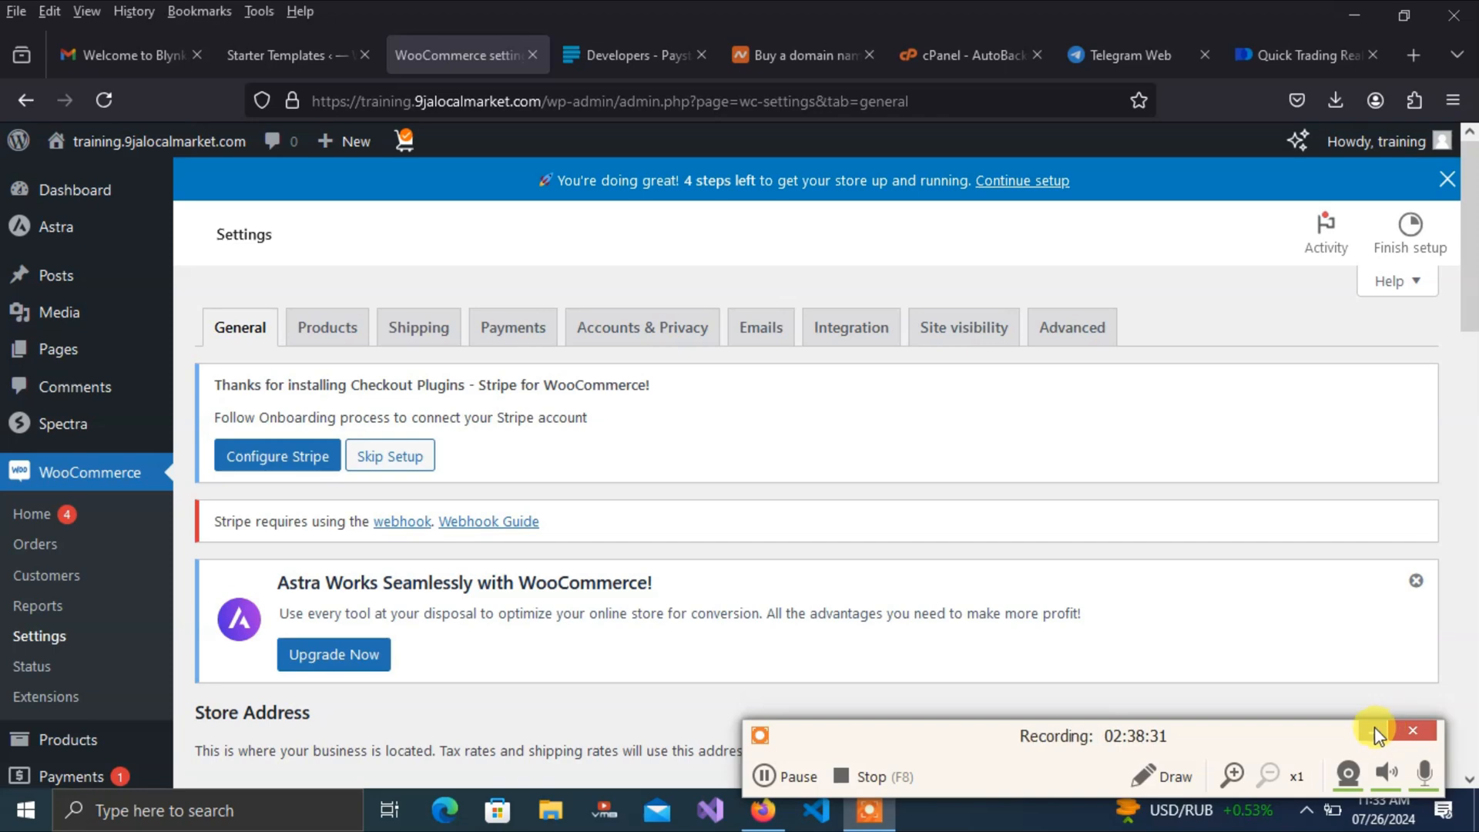
click(1372, 731)
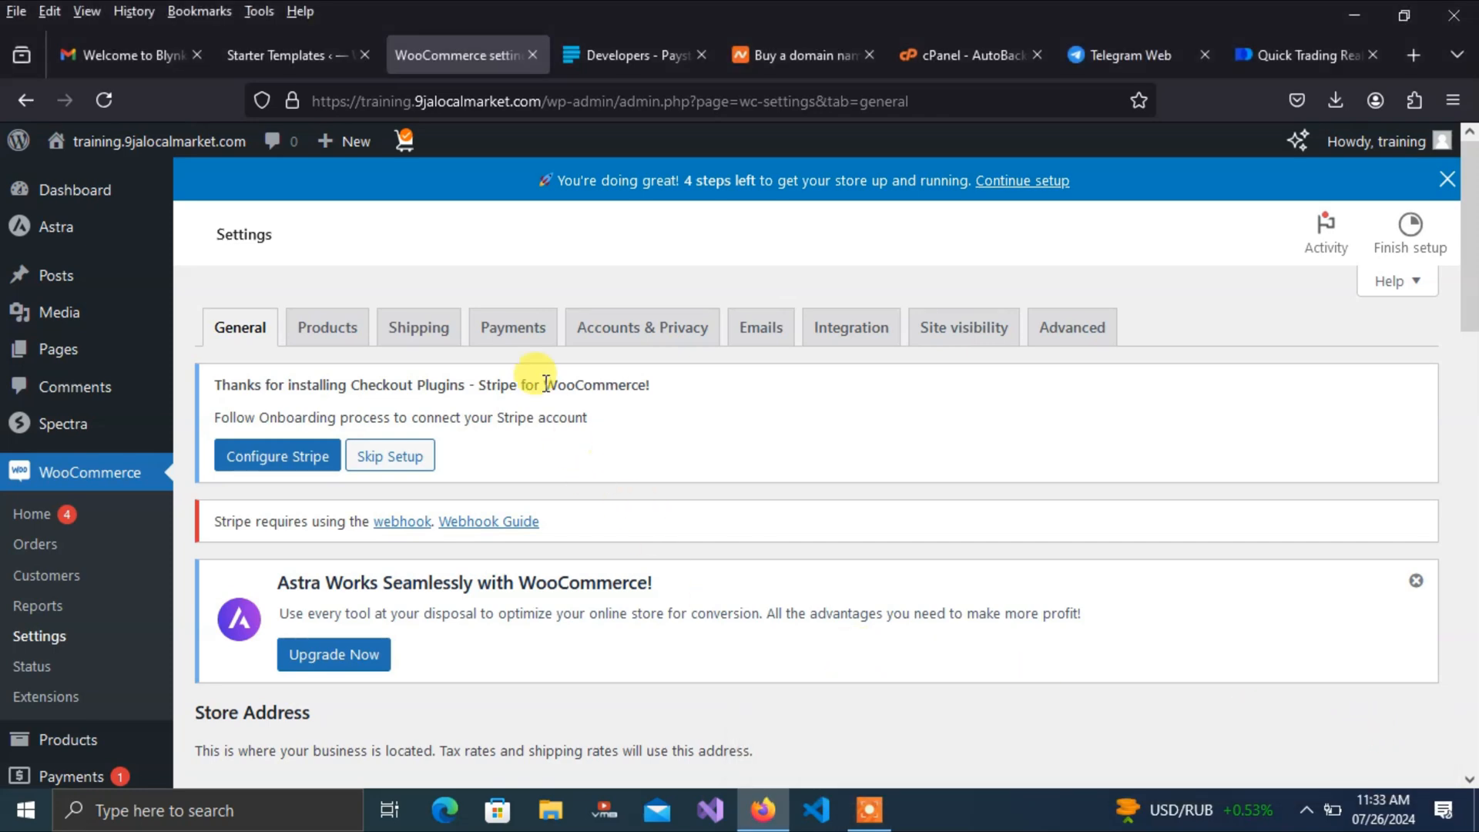
click(526, 338)
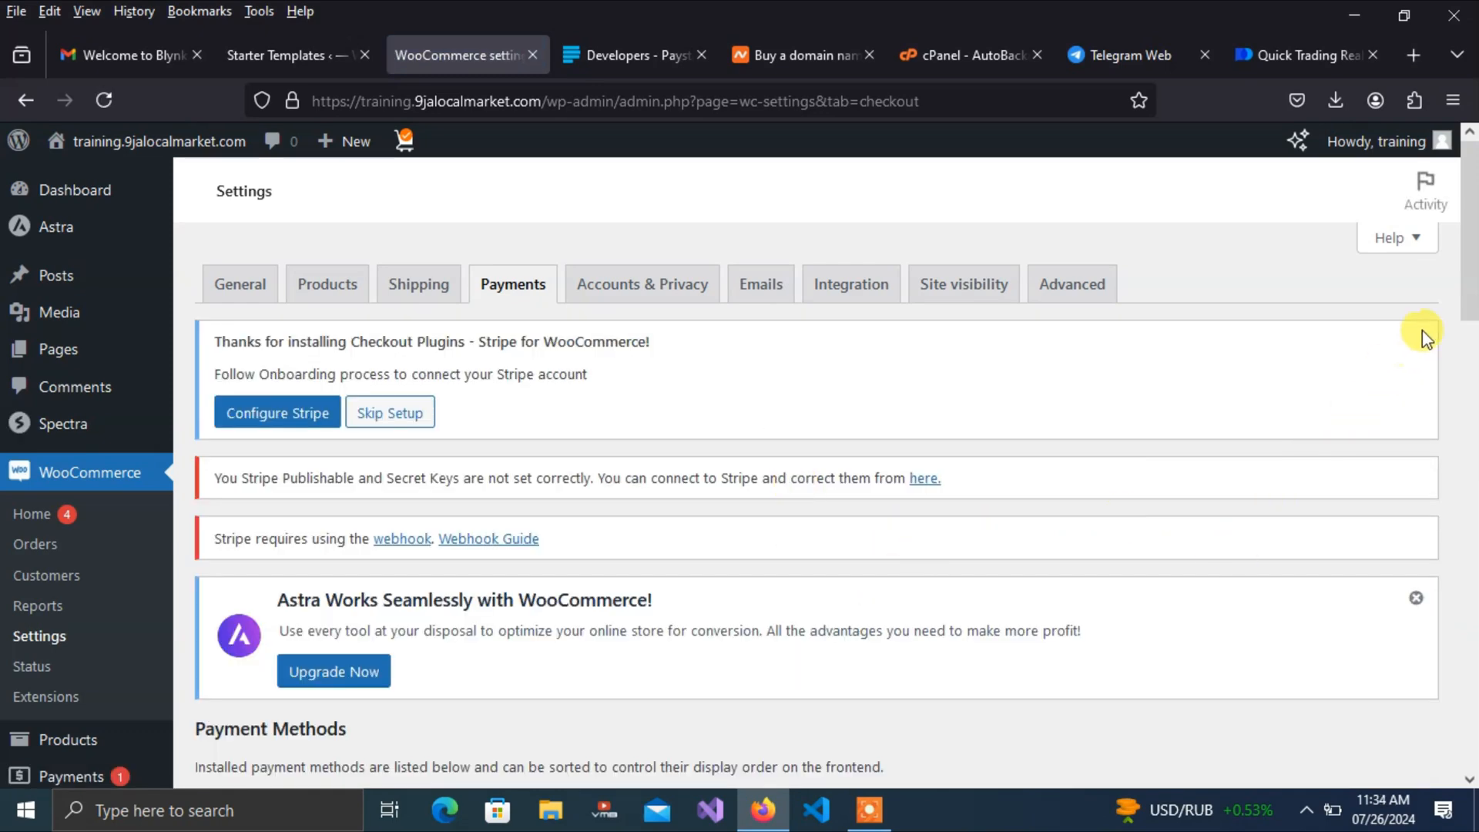
drag(1466, 264, 1473, 555)
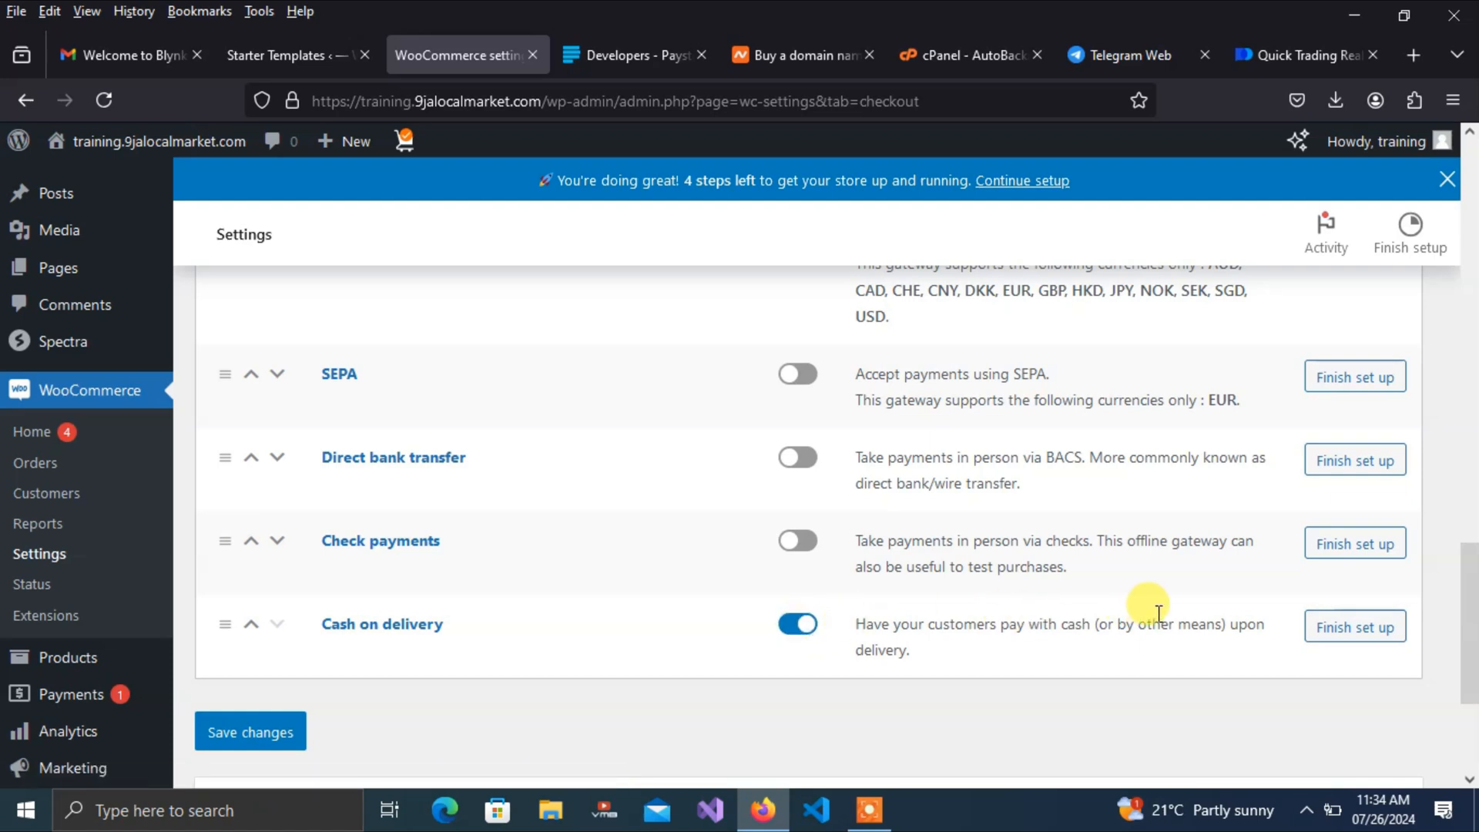
Open Finish set up for Cash on delivery and save its settings with it enabled
click(1373, 639)
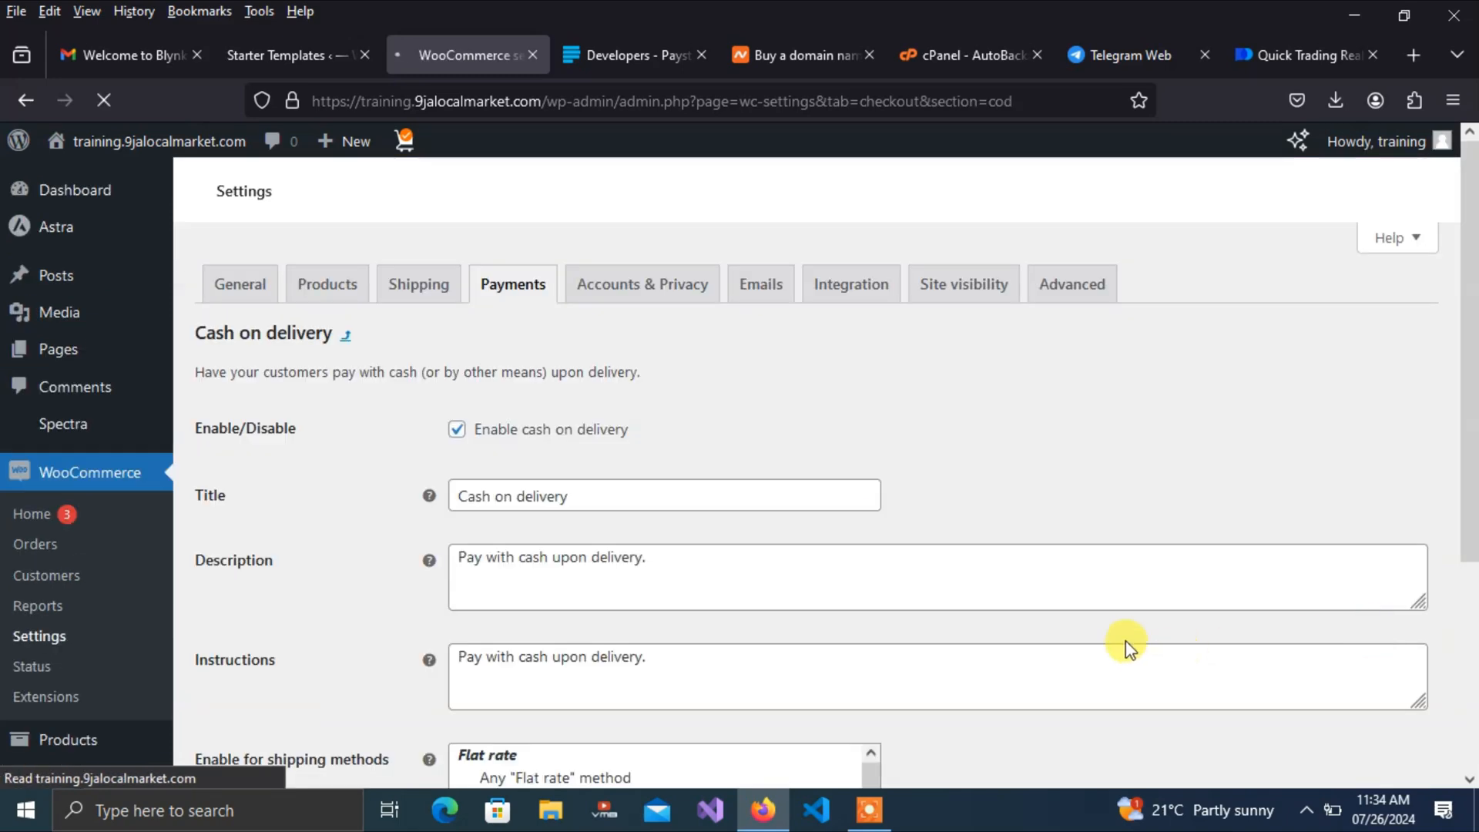
scroll(1078, 539, down, 5)
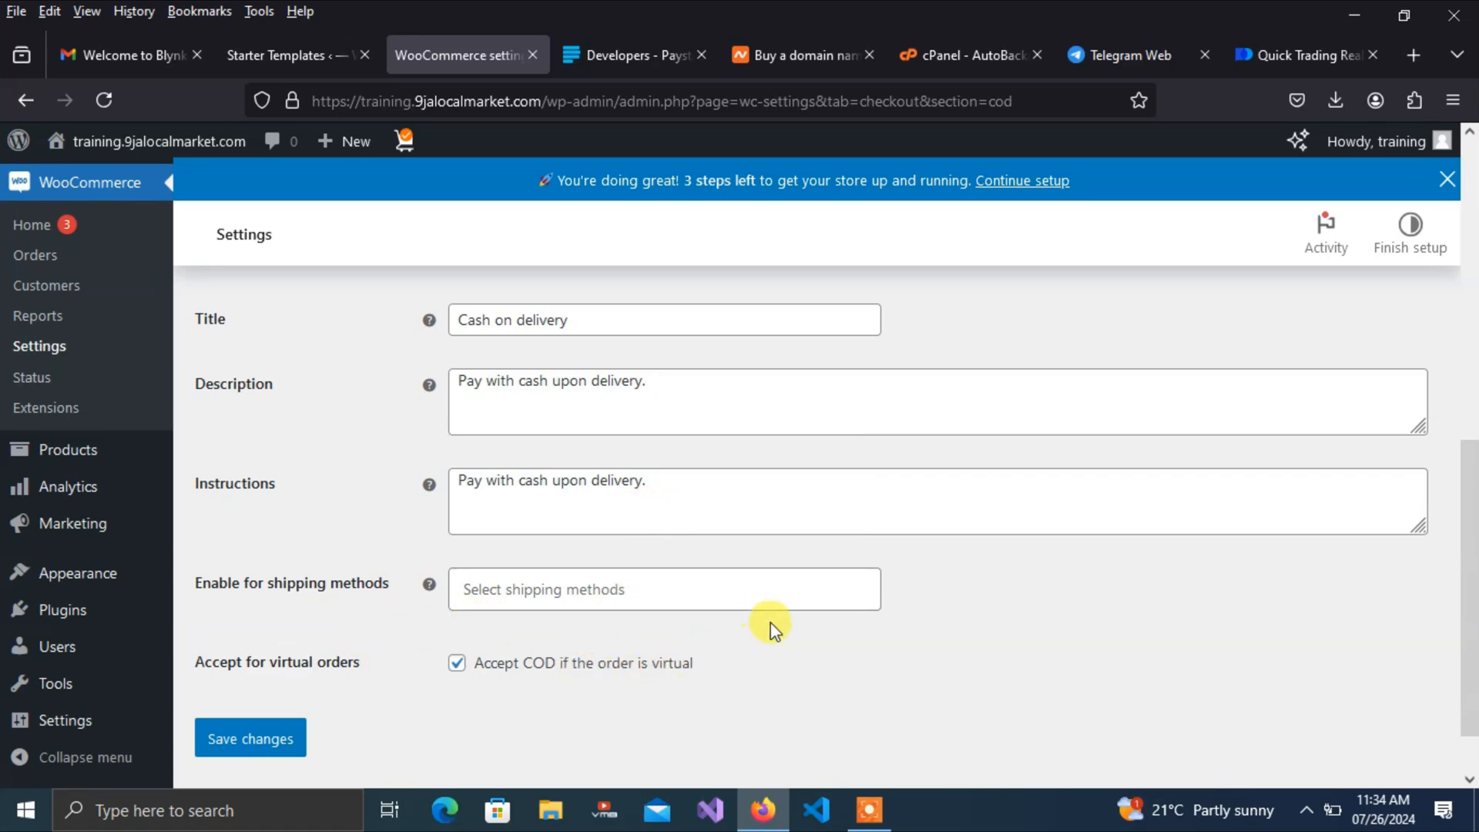
click(229, 743)
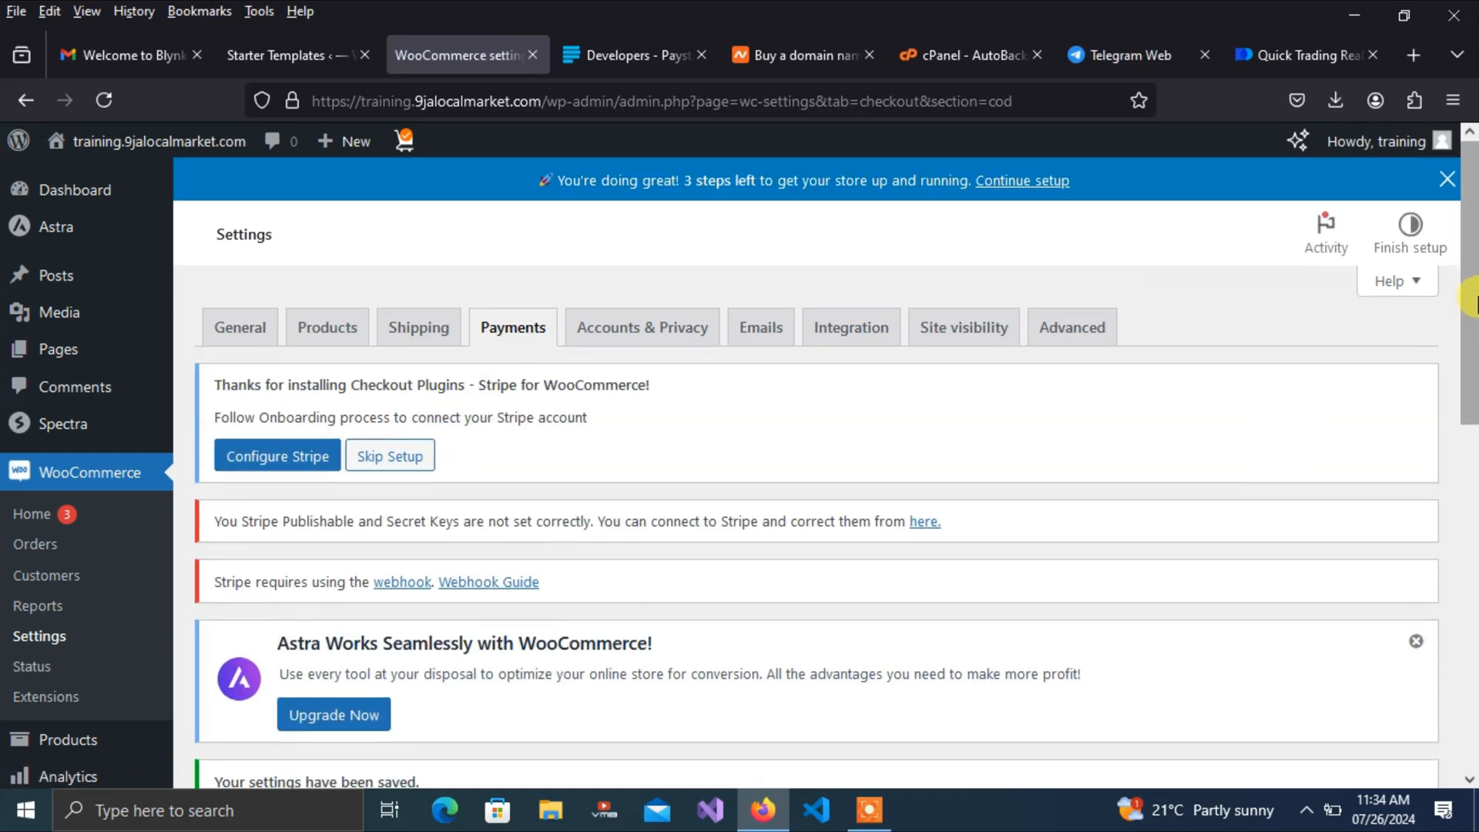
mouse_move(1474, 301)
mouse_down()
mouse_move(1476, 461)
mouse_move(1455, 279)
mouse_up()
Go back to the Payments tab and scroll to the Direct bank transfer and Cash on delivery rows
click(518, 332)
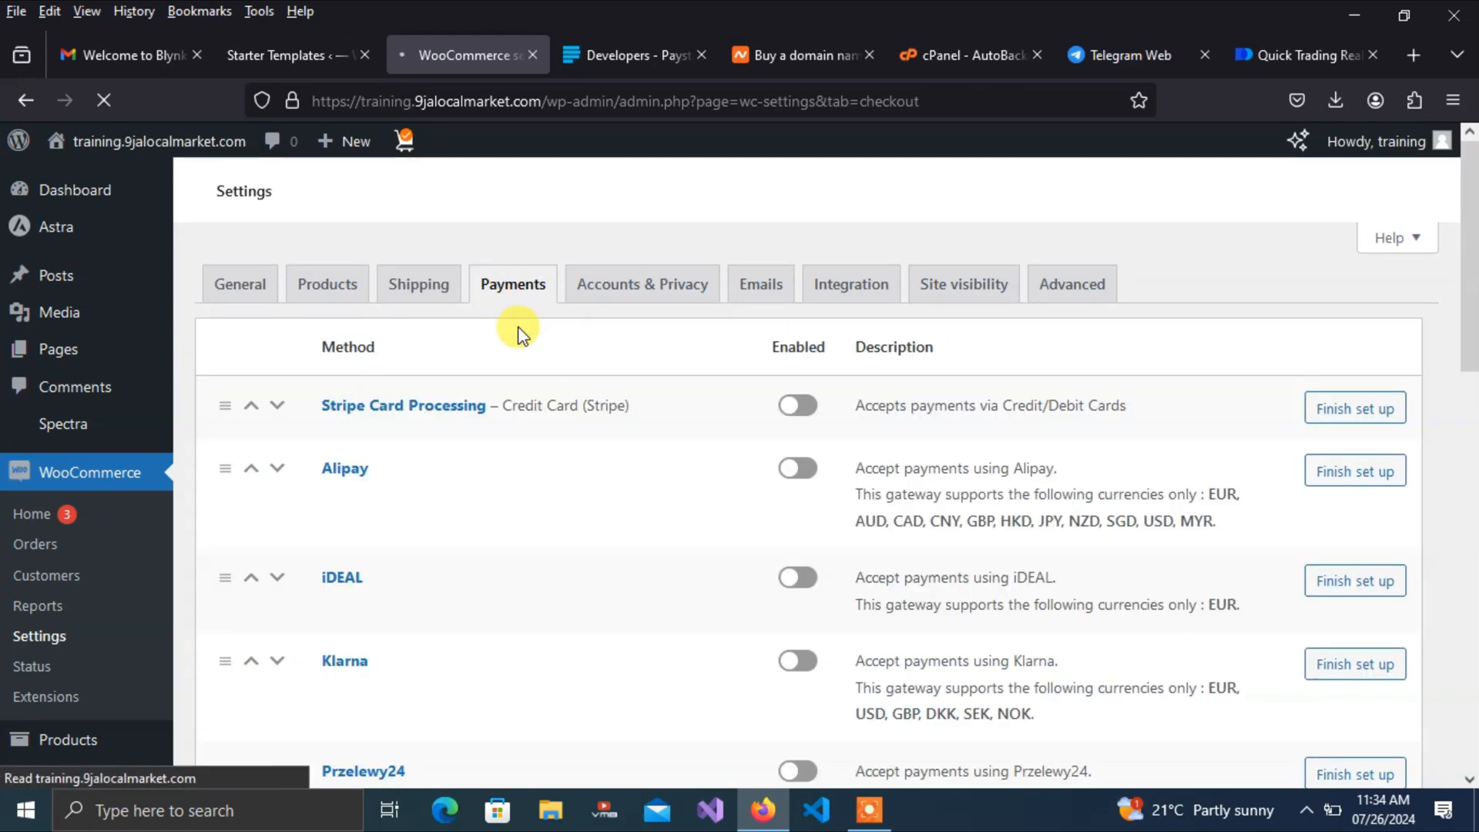
drag(1467, 293, 1472, 573)
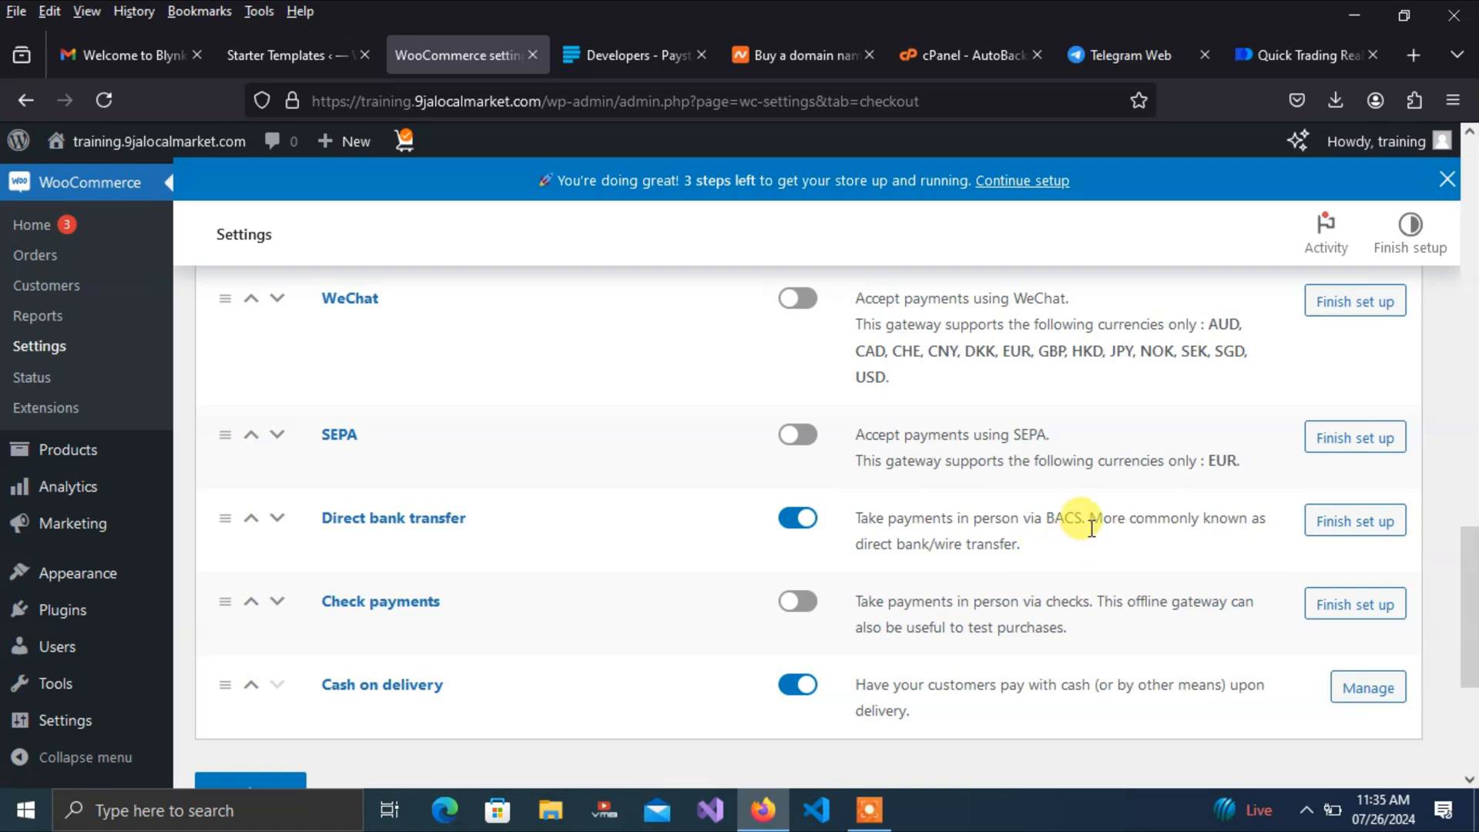
Open Direct bank transfer settings and click into the account details cells, including IBAN
click(1356, 526)
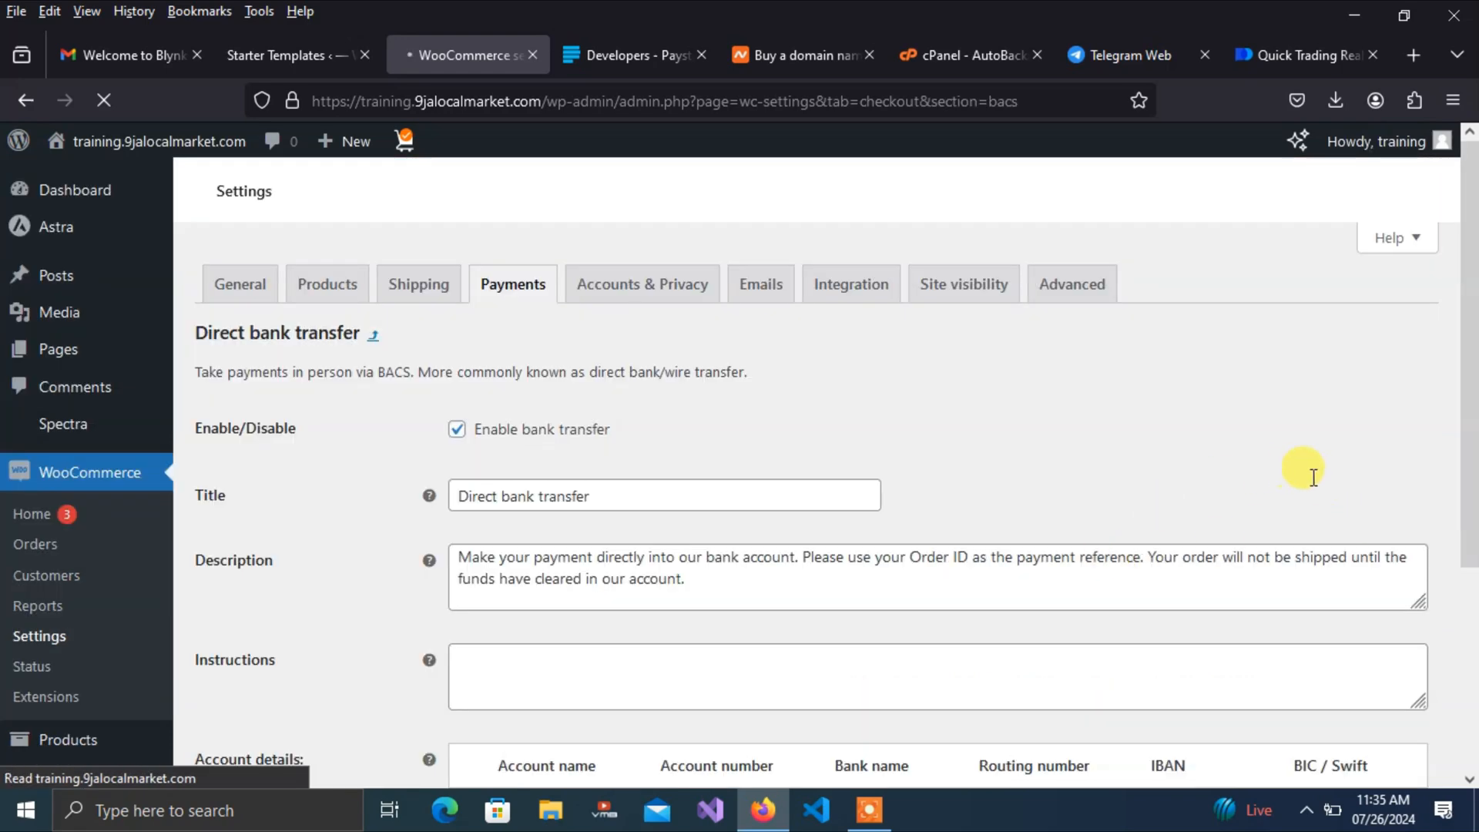
drag(1468, 293, 1463, 577)
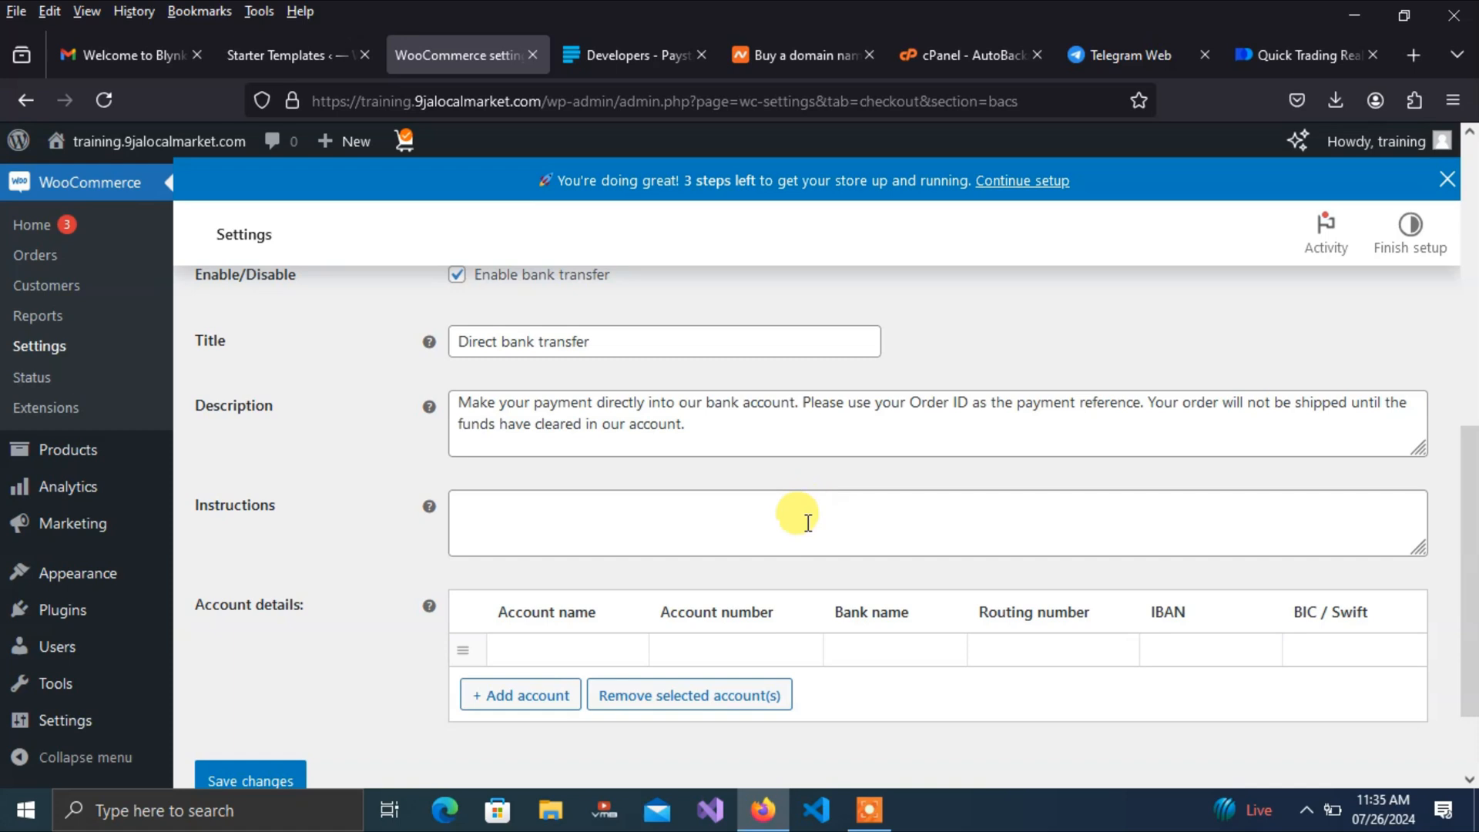
click(545, 659)
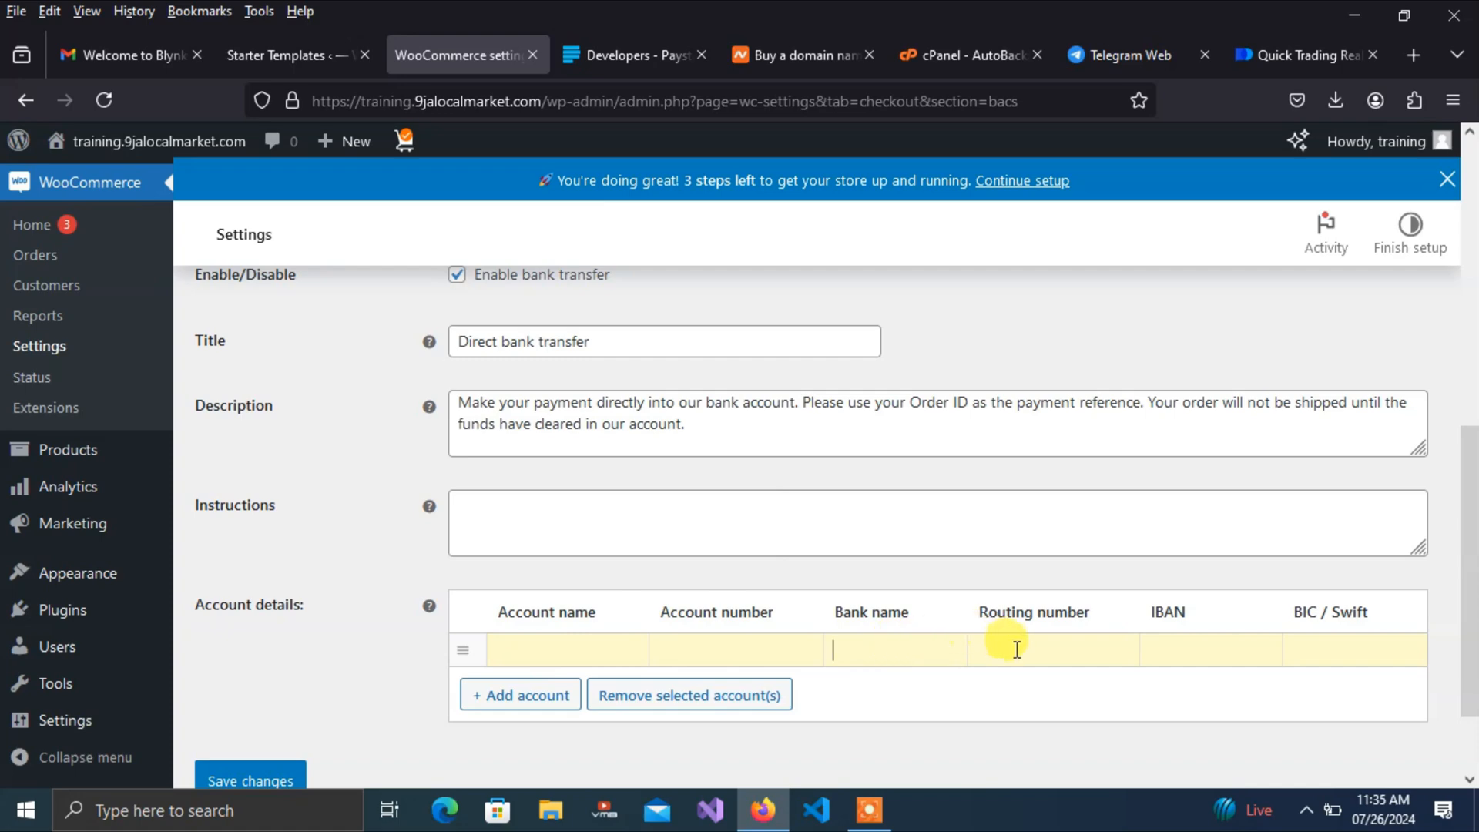
click(1207, 637)
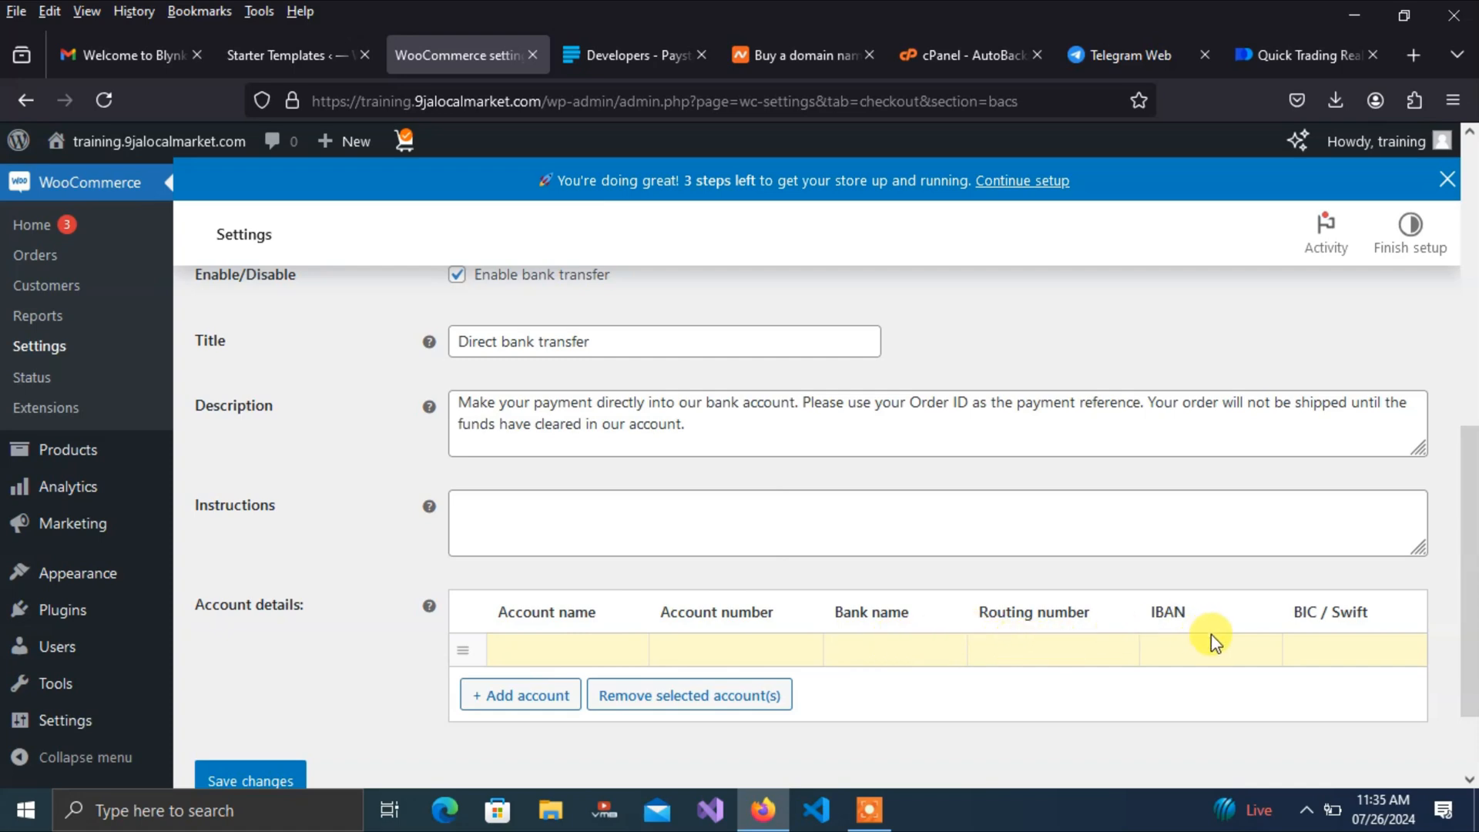
click(1155, 656)
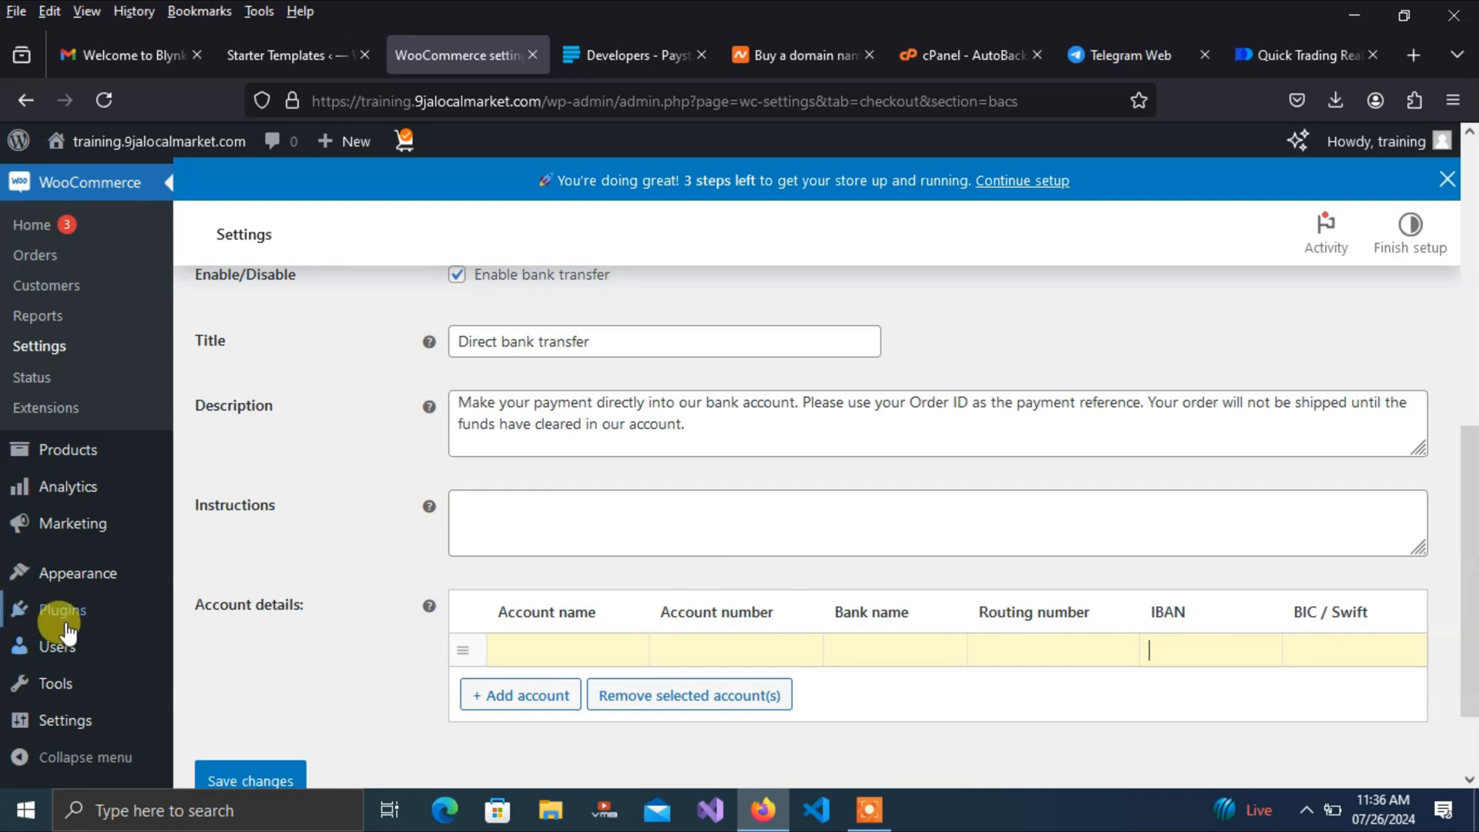
mouse_move(60, 613)
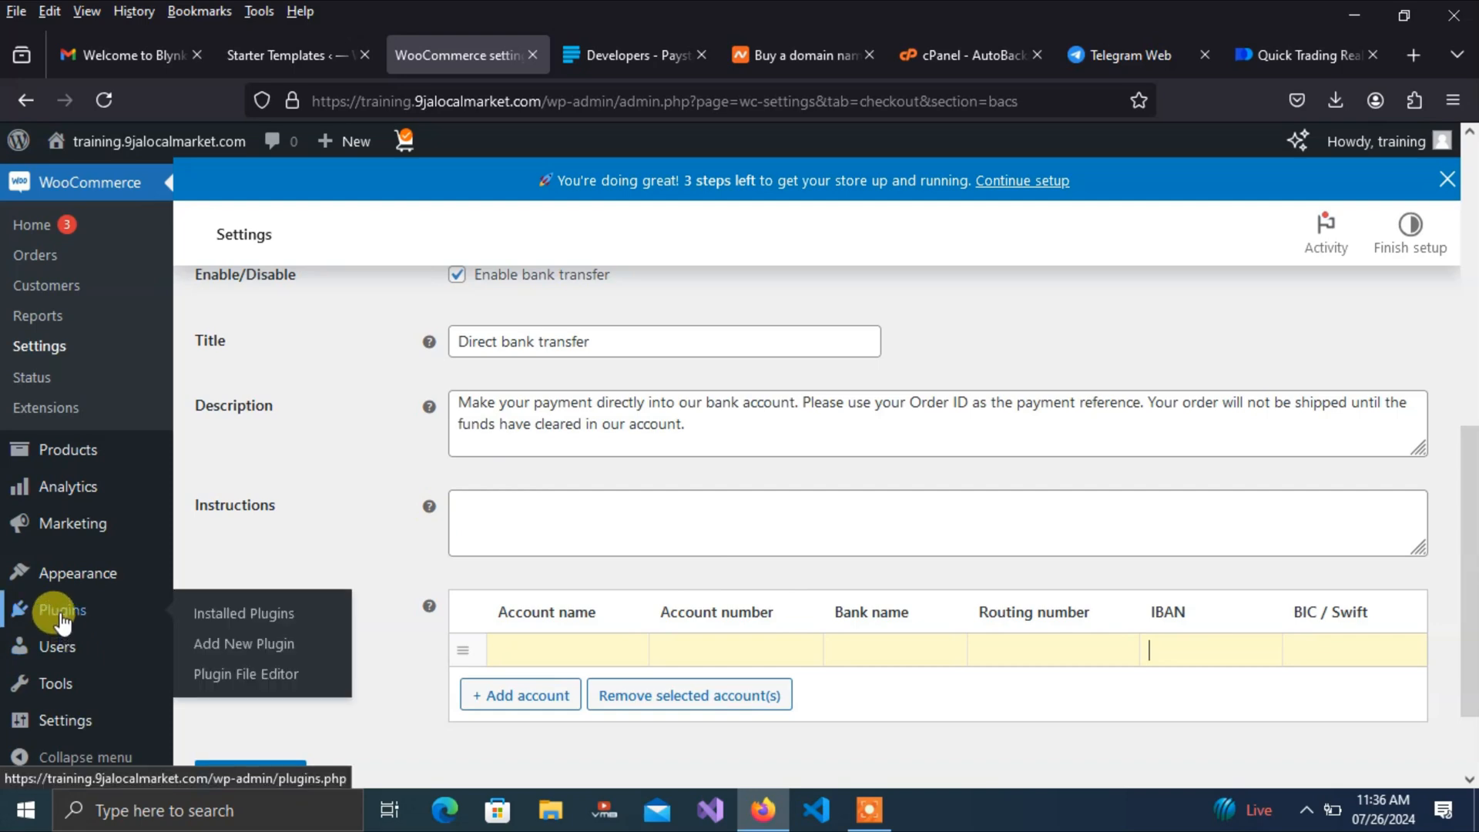
Search 'pay' under Add New Plugin, then install and activate Paystack WooCommerce Payment Gateway
click(238, 651)
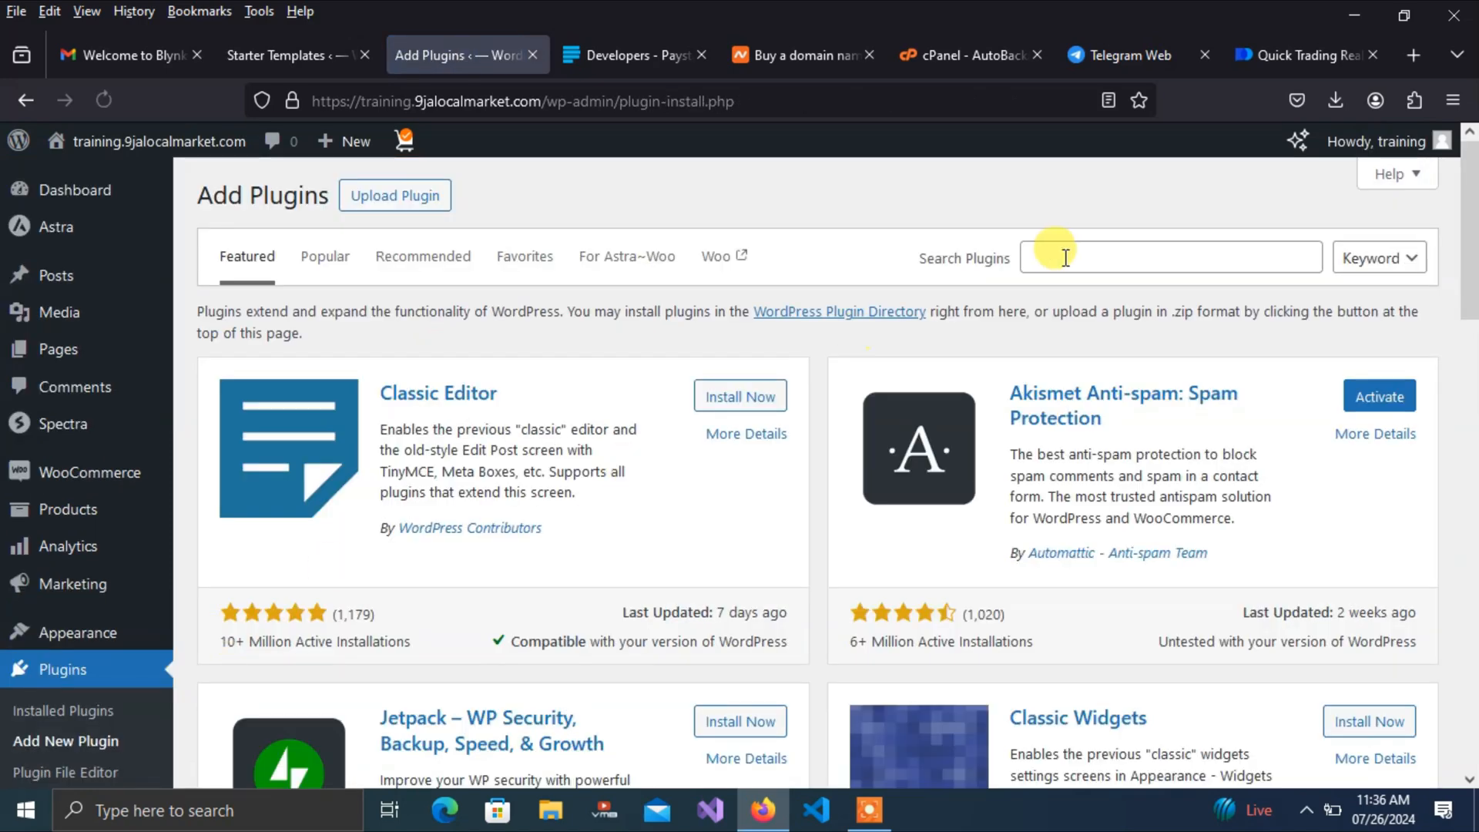
click(1165, 259)
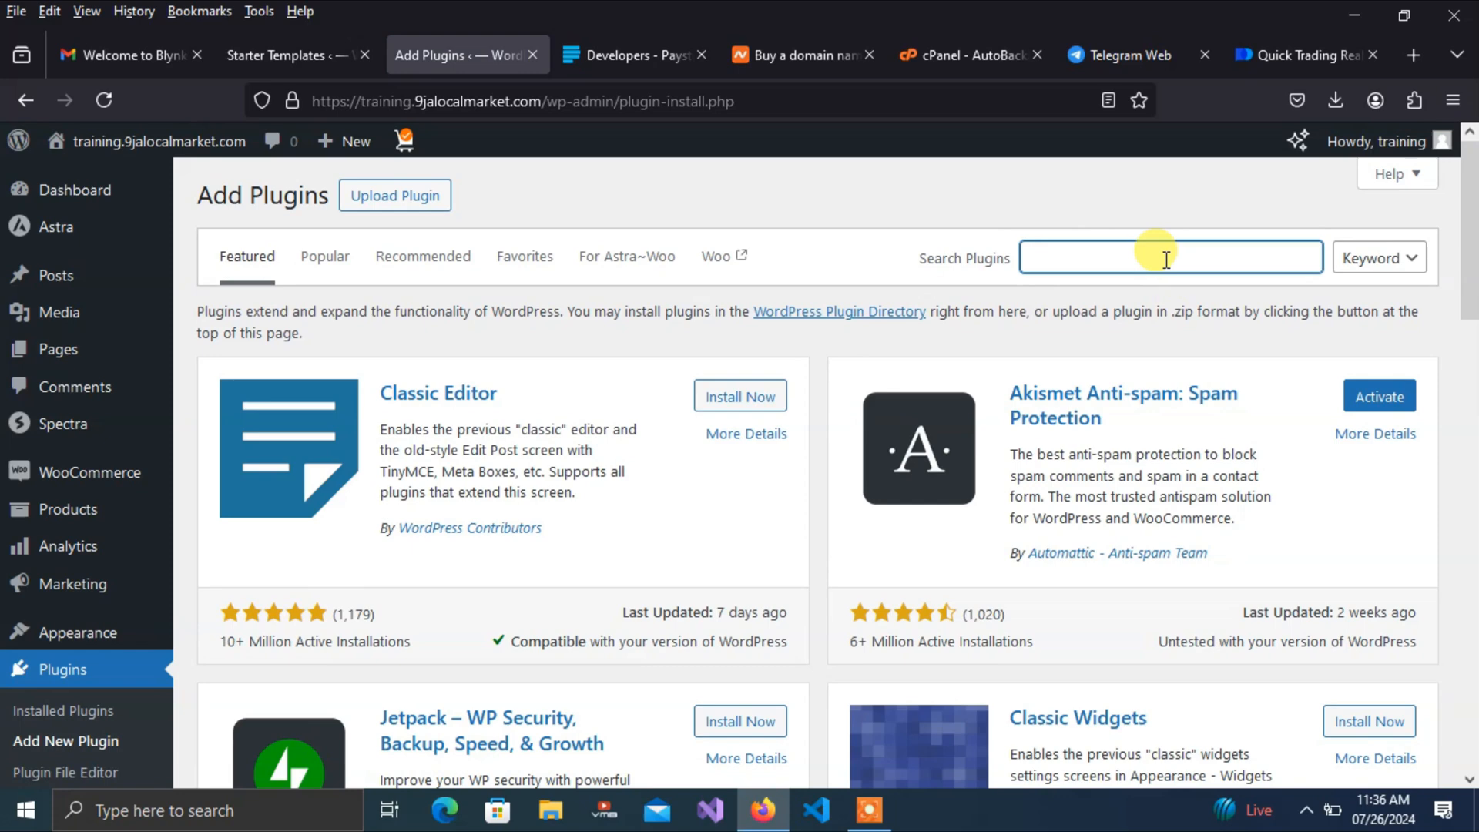
text(paystack)
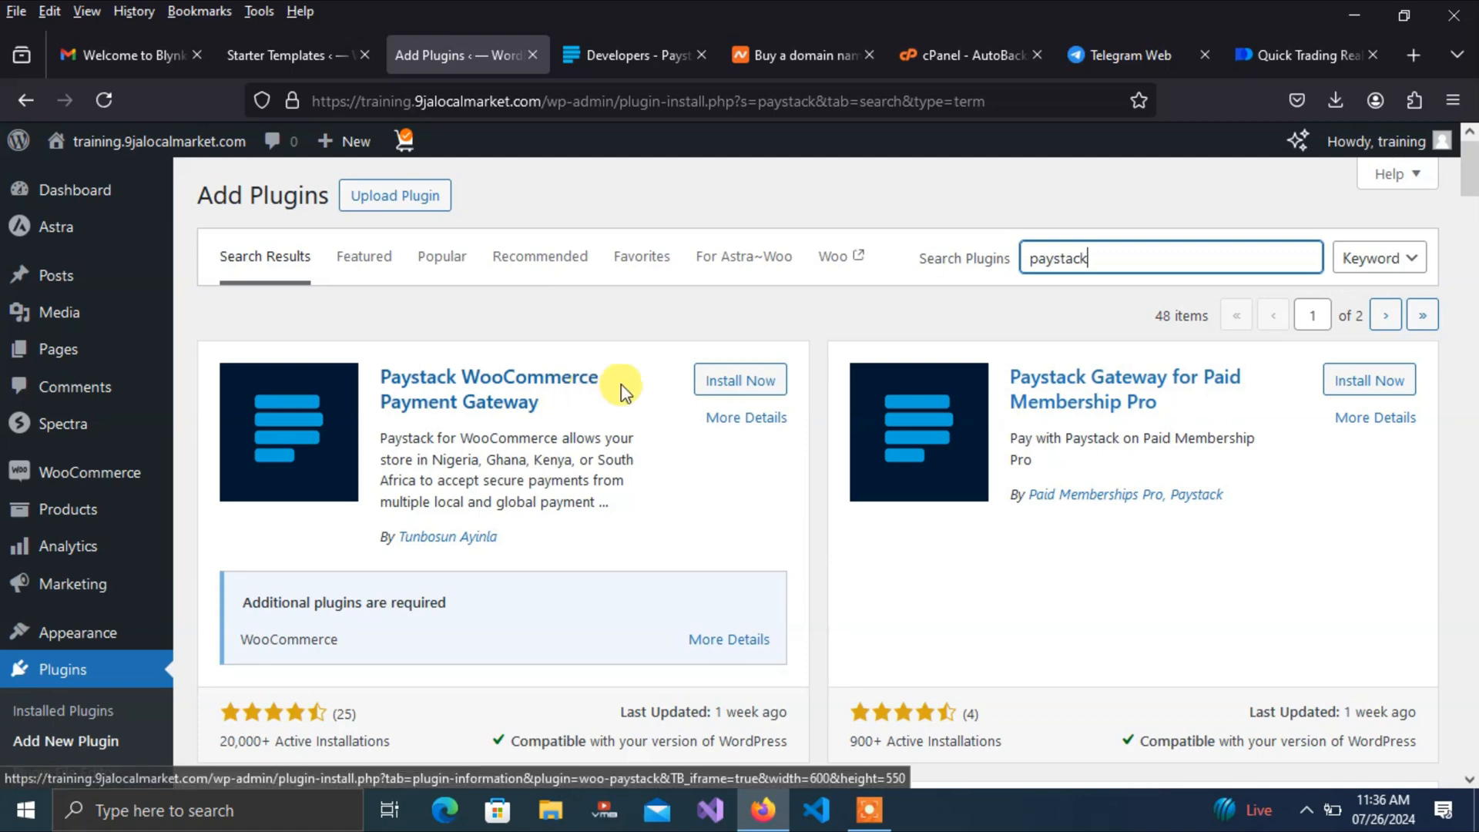
click(723, 382)
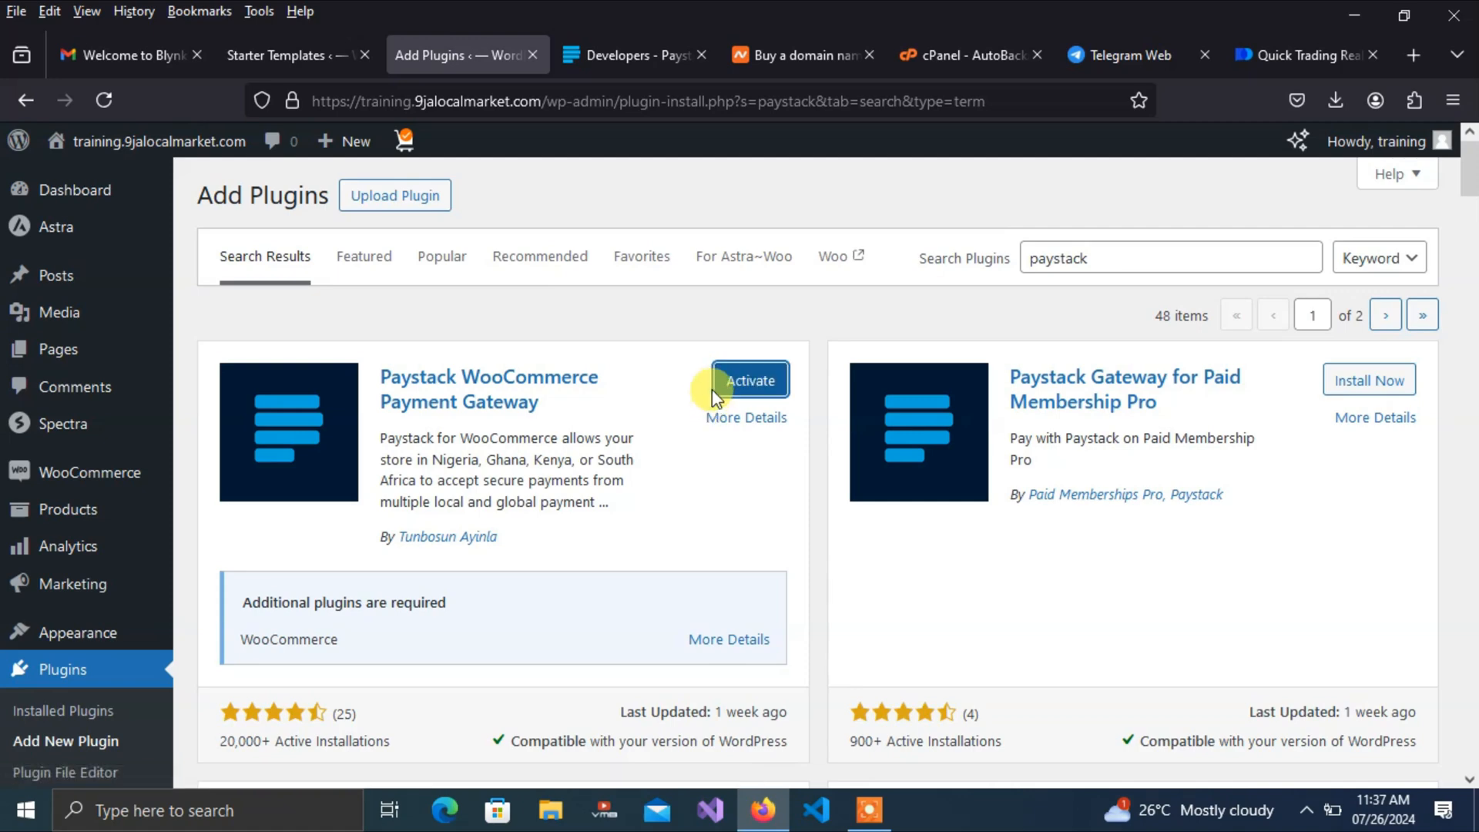
click(738, 385)
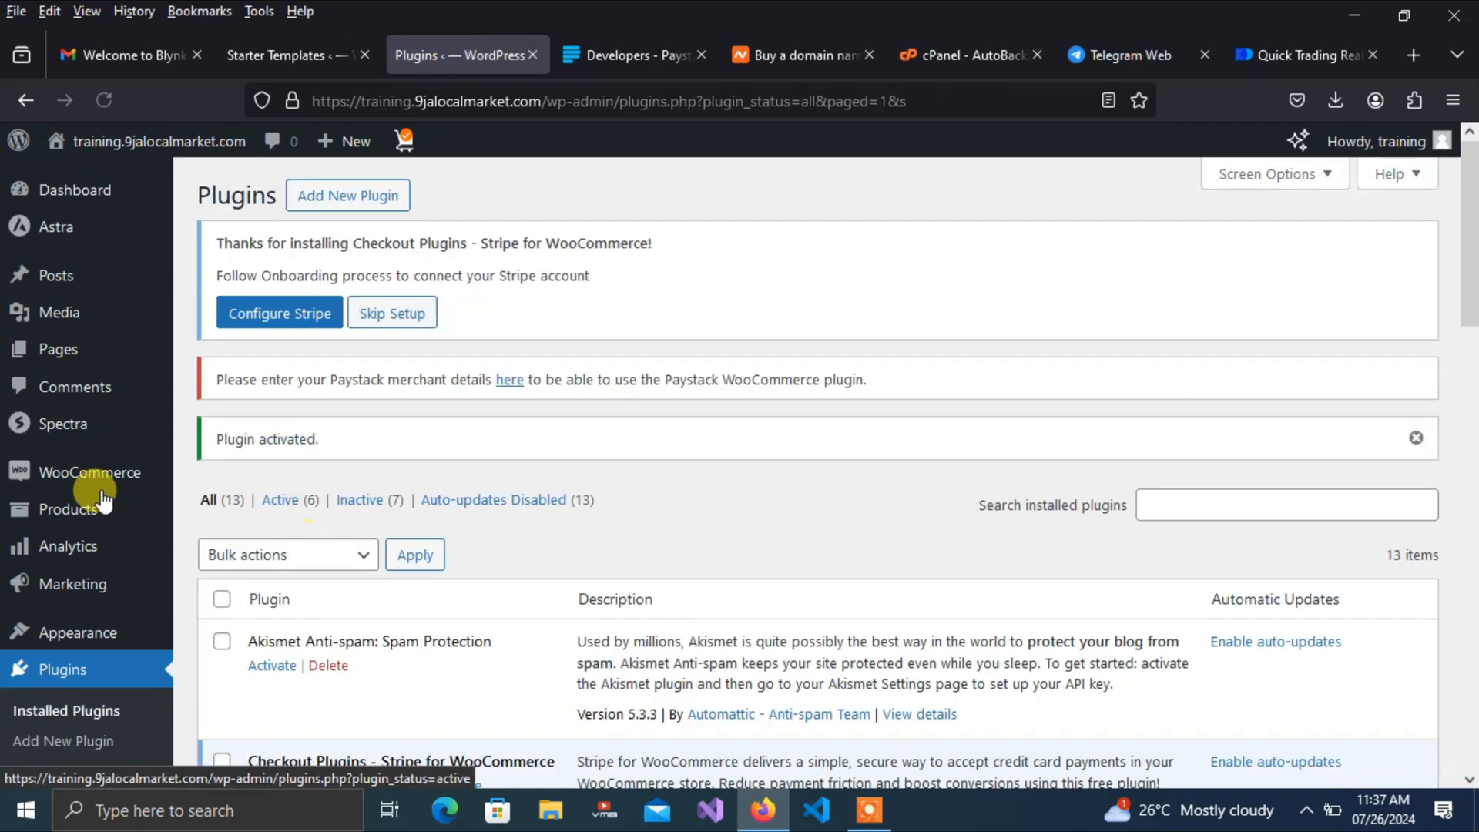
Open Paystack under WooCommerce Payments and scroll to the empty Test Secret and Test Public Key fields
mouse_move(84, 472)
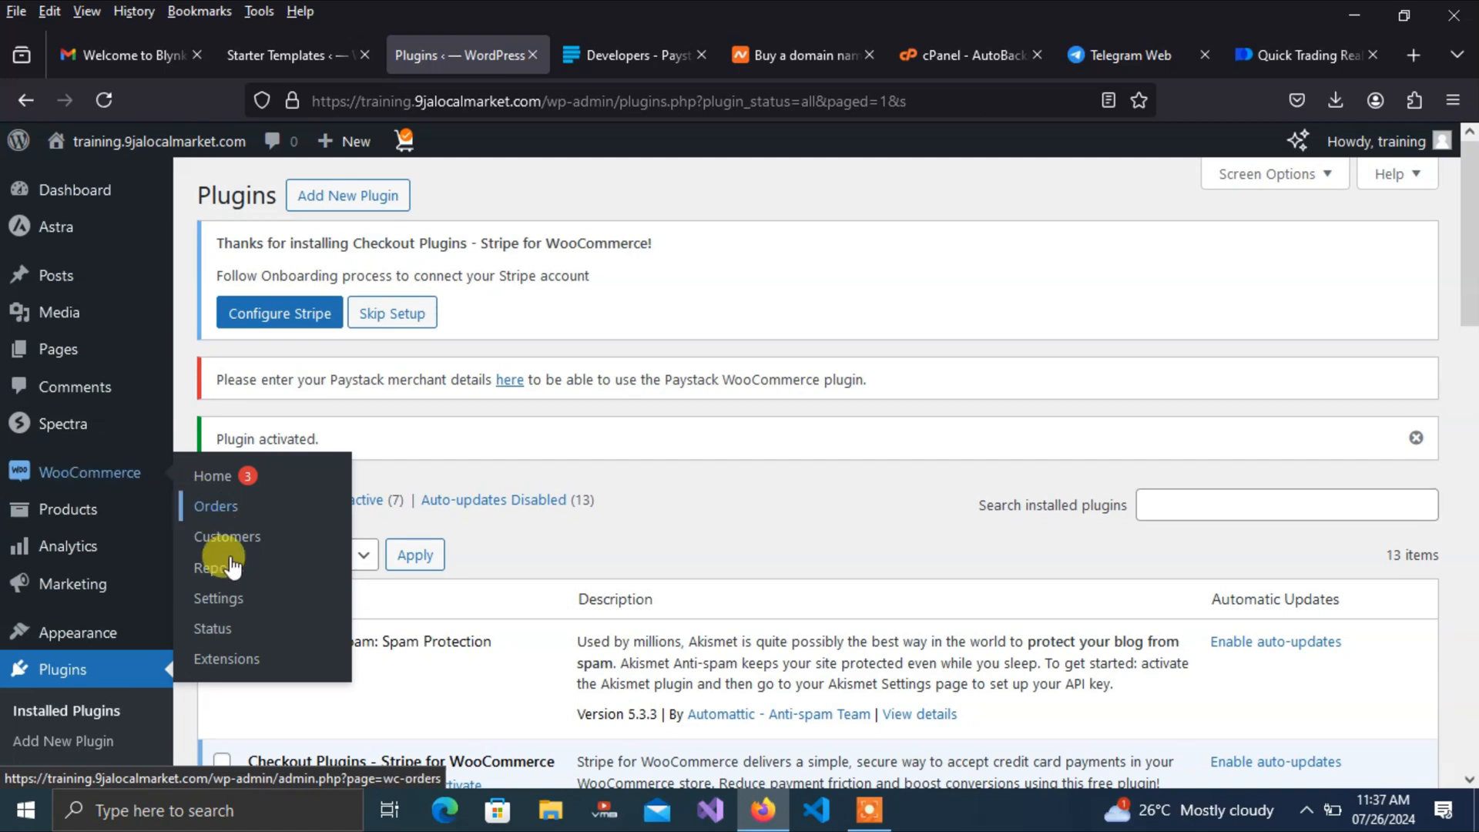
click(218, 605)
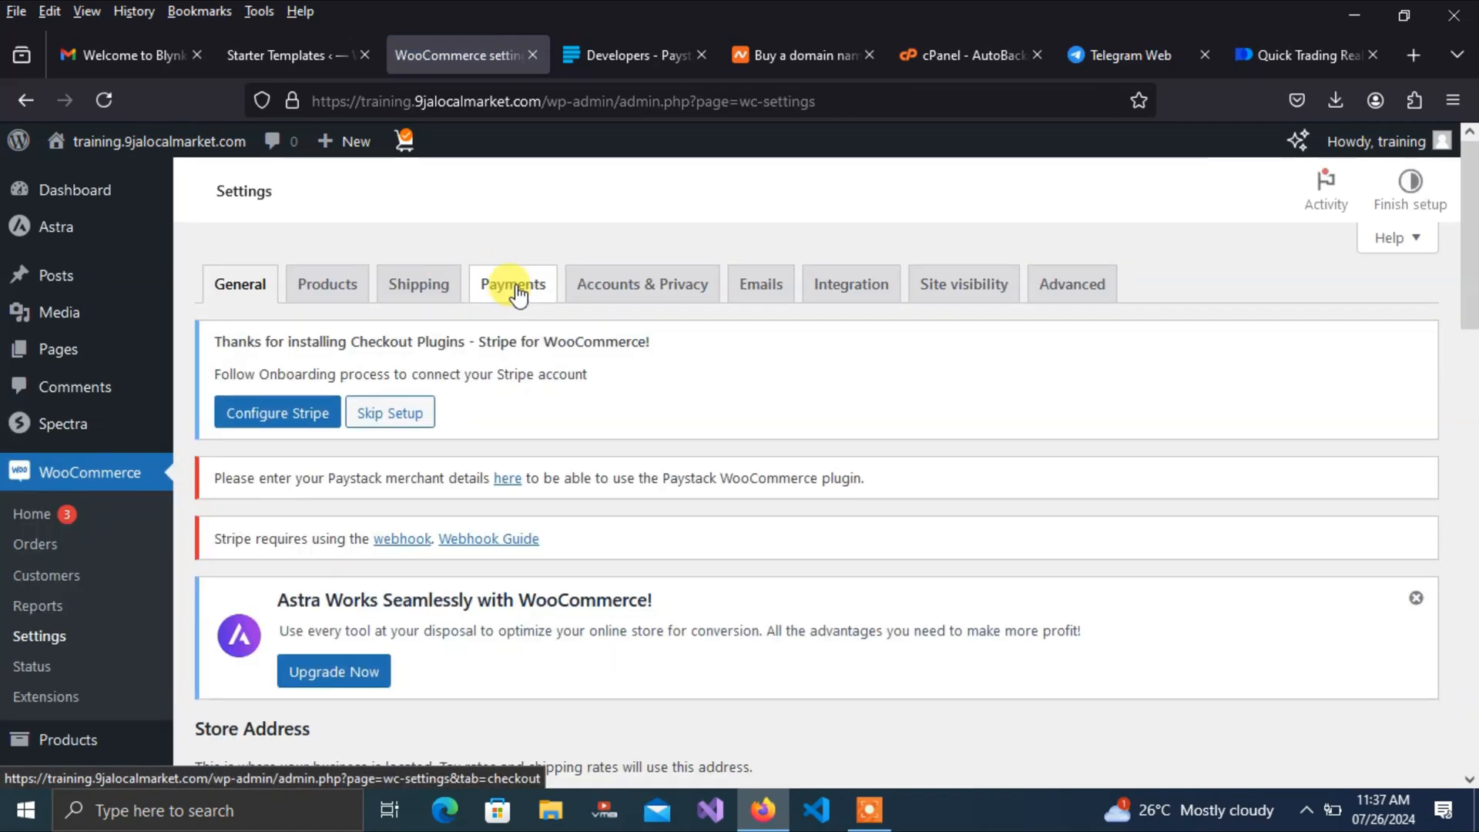
click(515, 325)
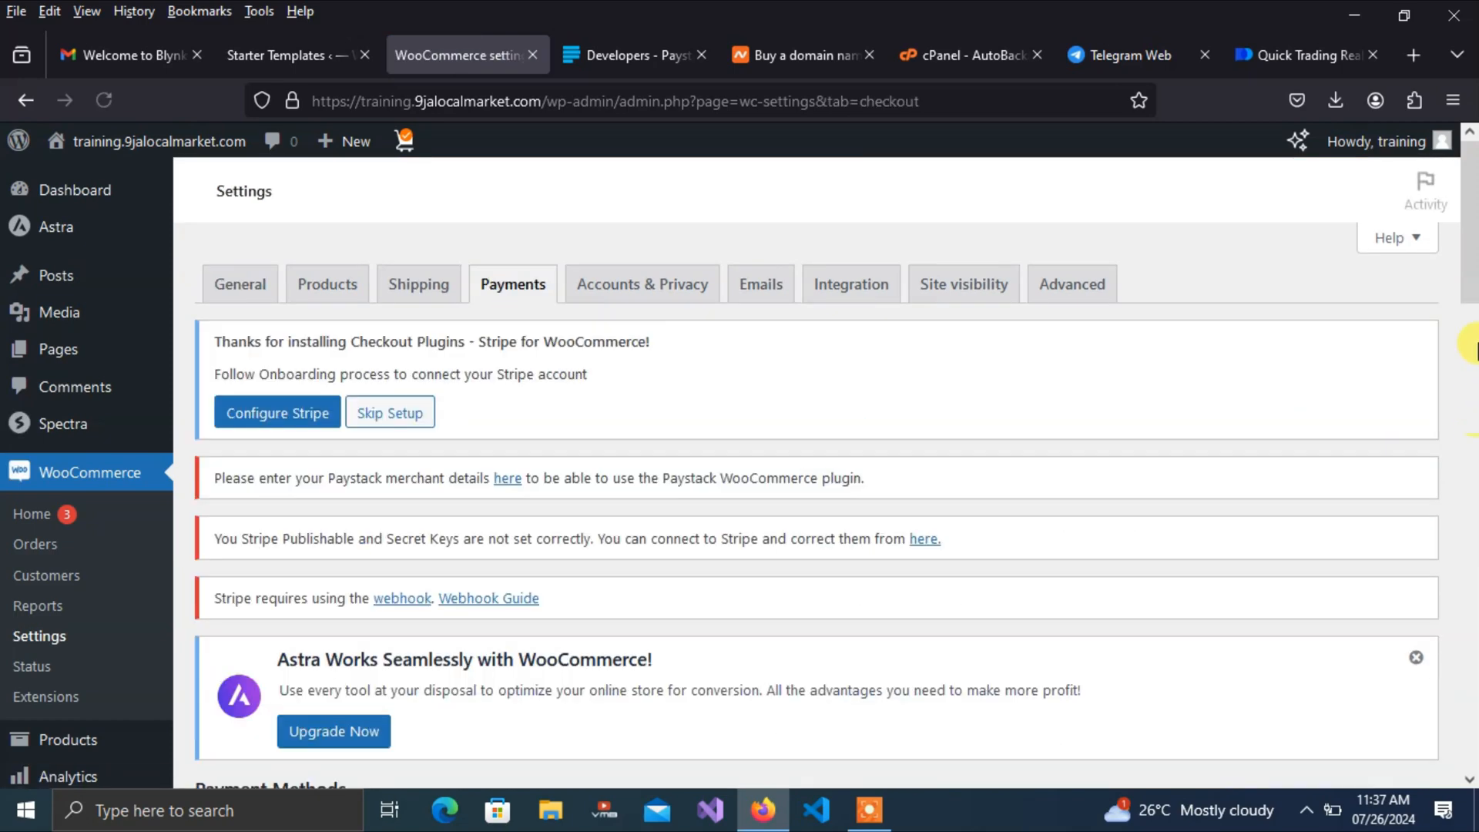
drag(1473, 266, 1477, 762)
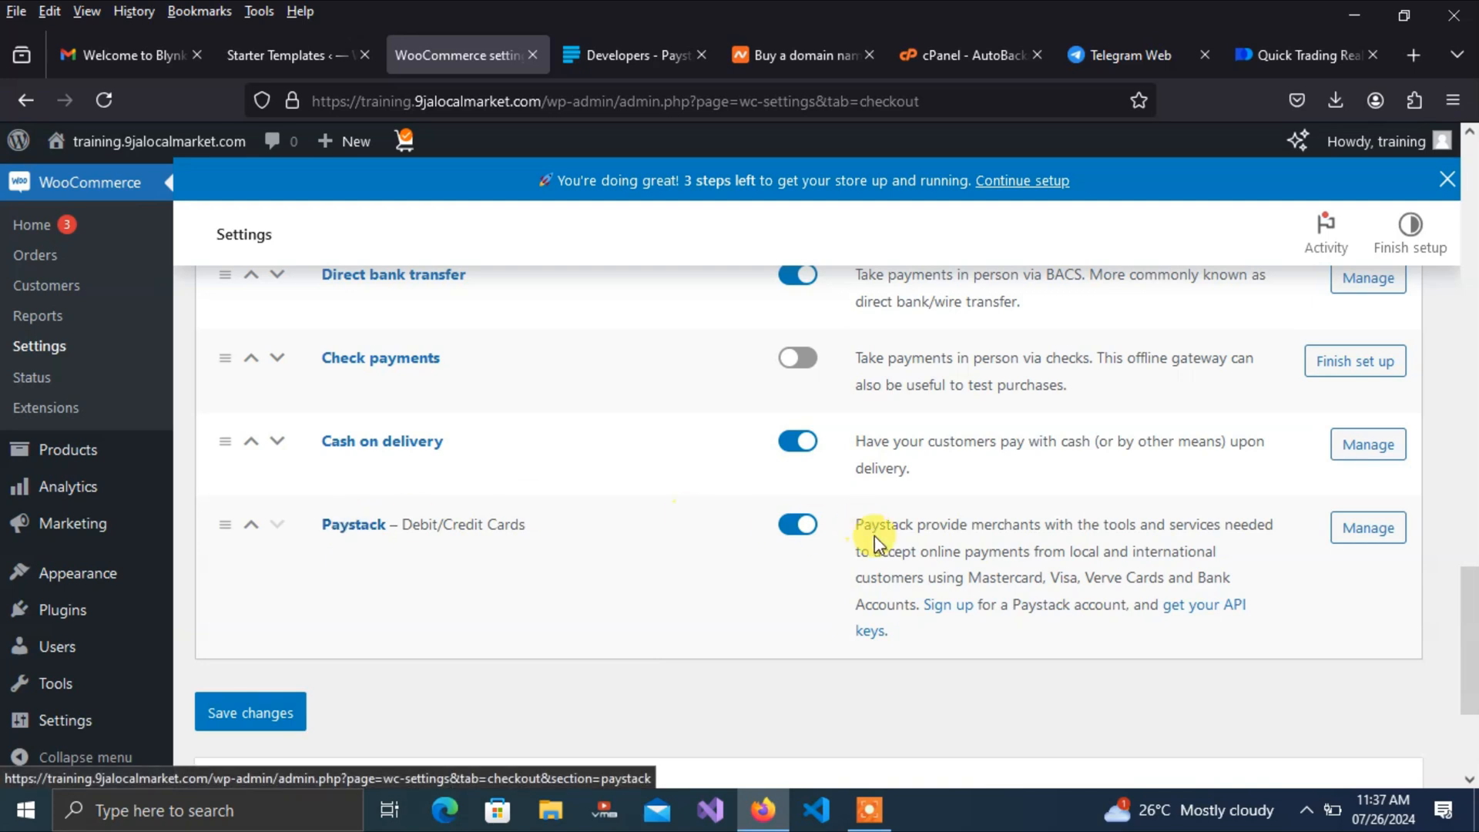
click(340, 531)
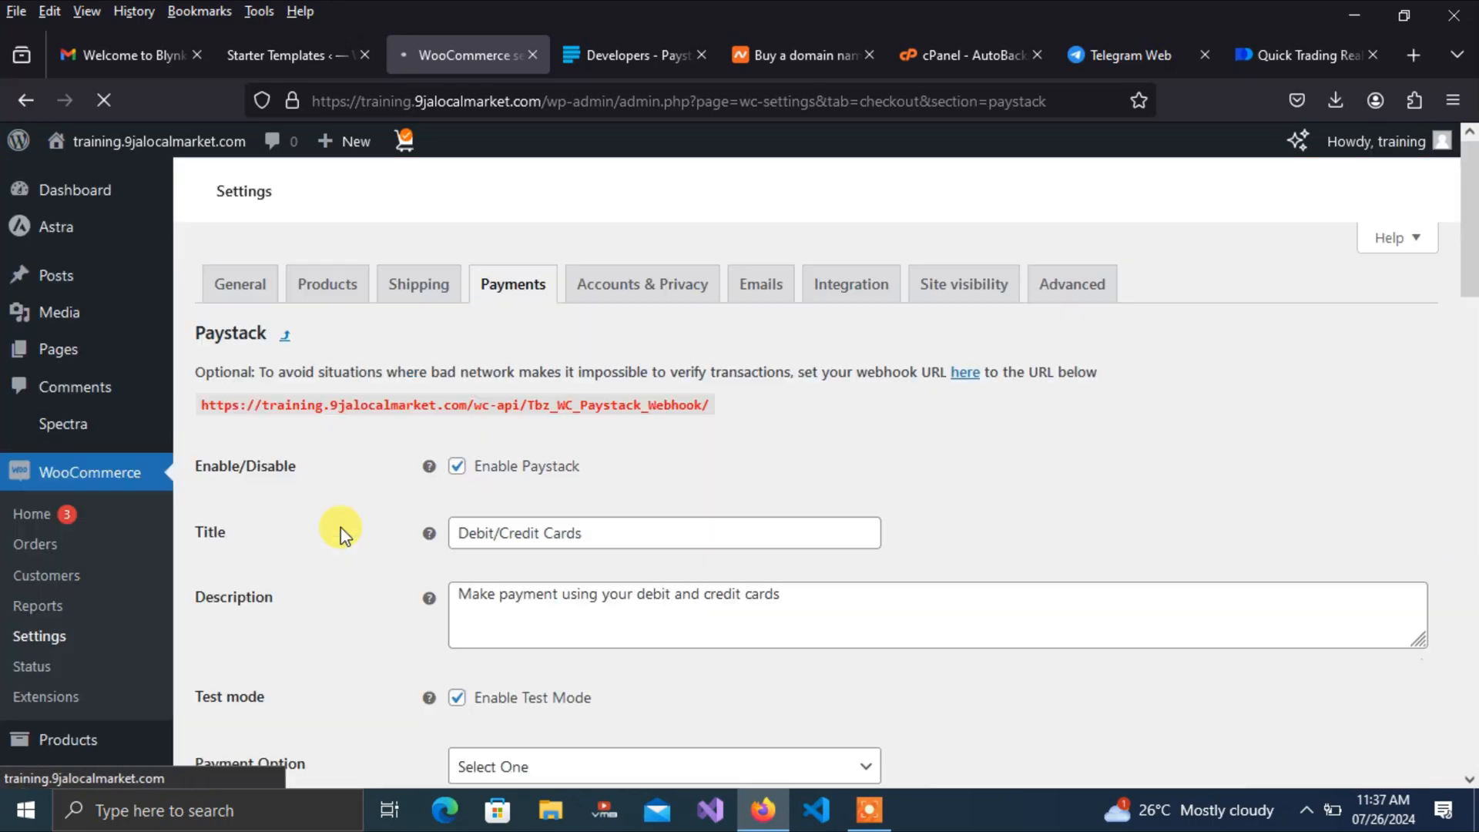
drag(1471, 251, 1470, 439)
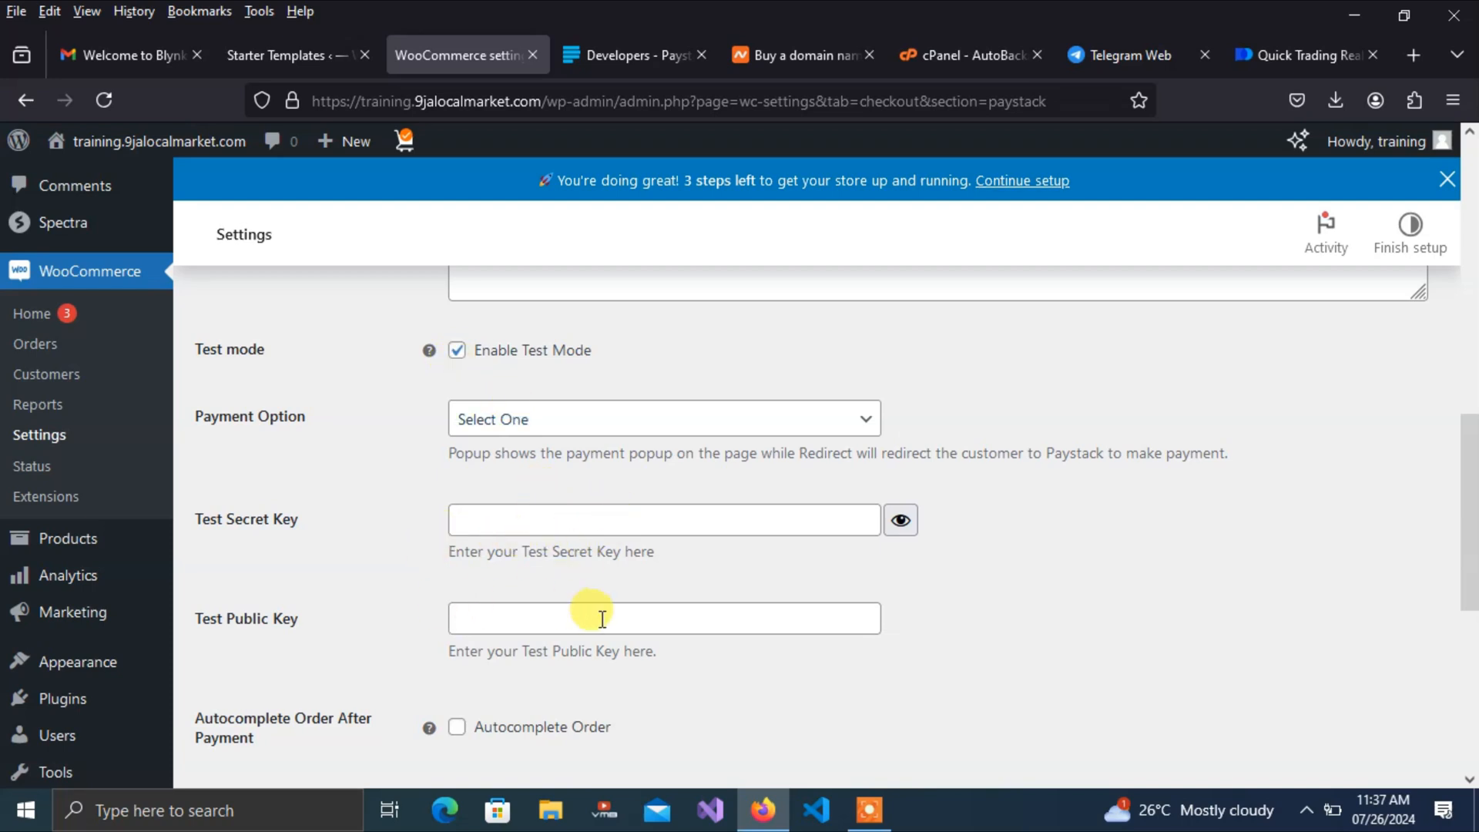
Copy the Test Secret Key from Paystack's developer settings, mask it, and return to WooCommerce
click(620, 49)
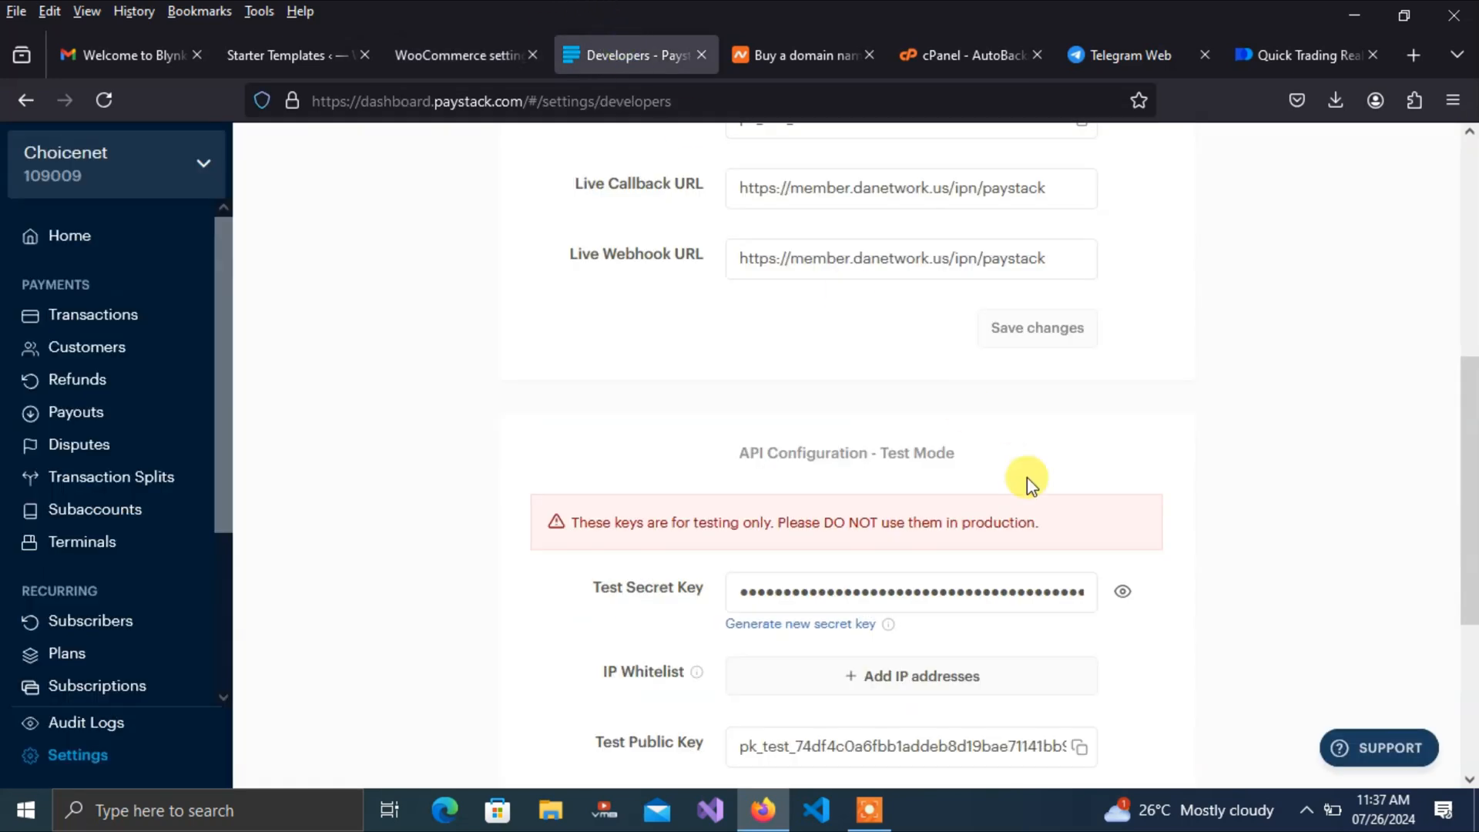
scroll(1471, 409, down, 1)
scroll(1471, 408, down, 2)
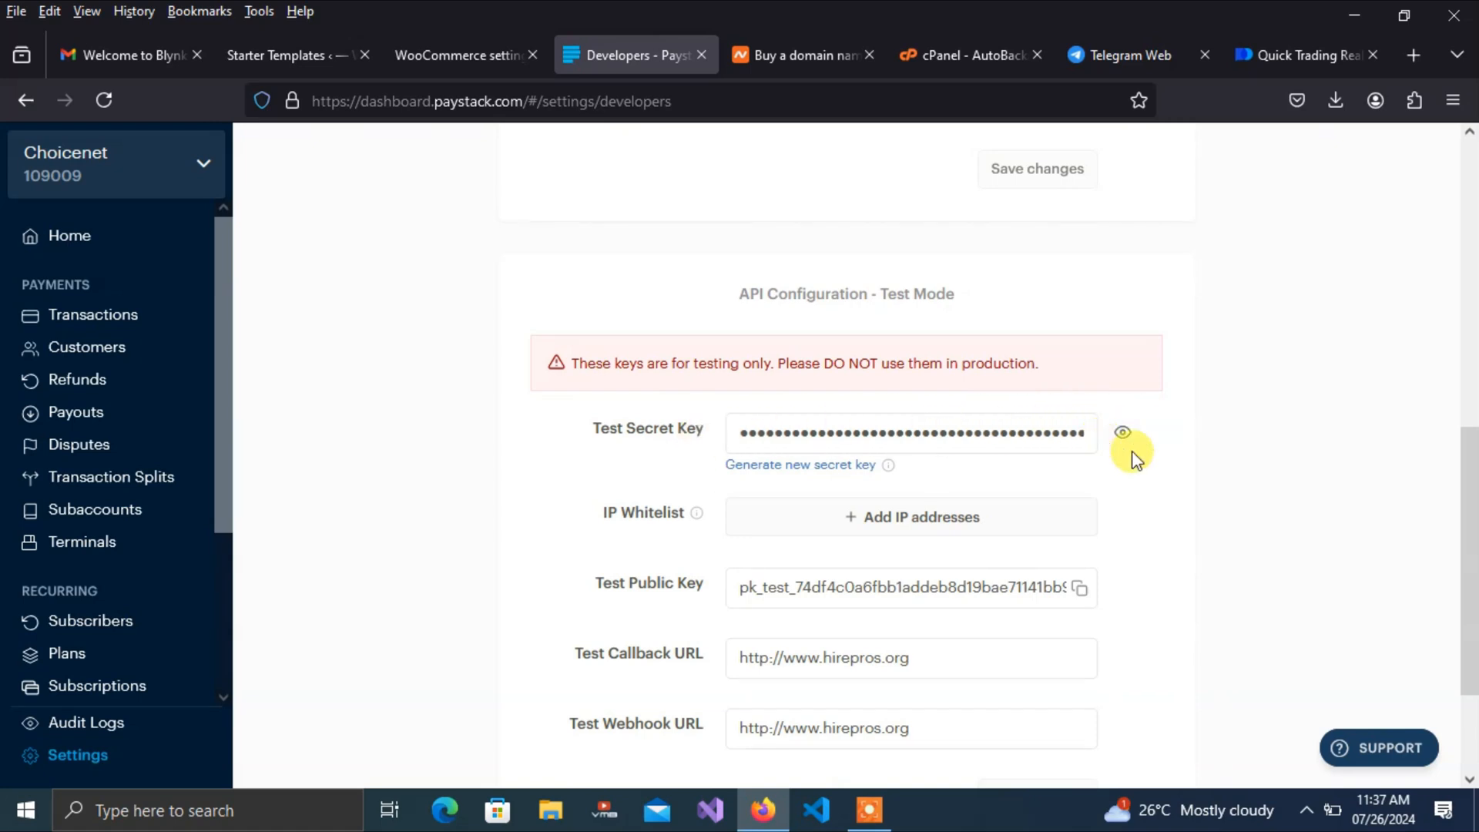
click(932, 435)
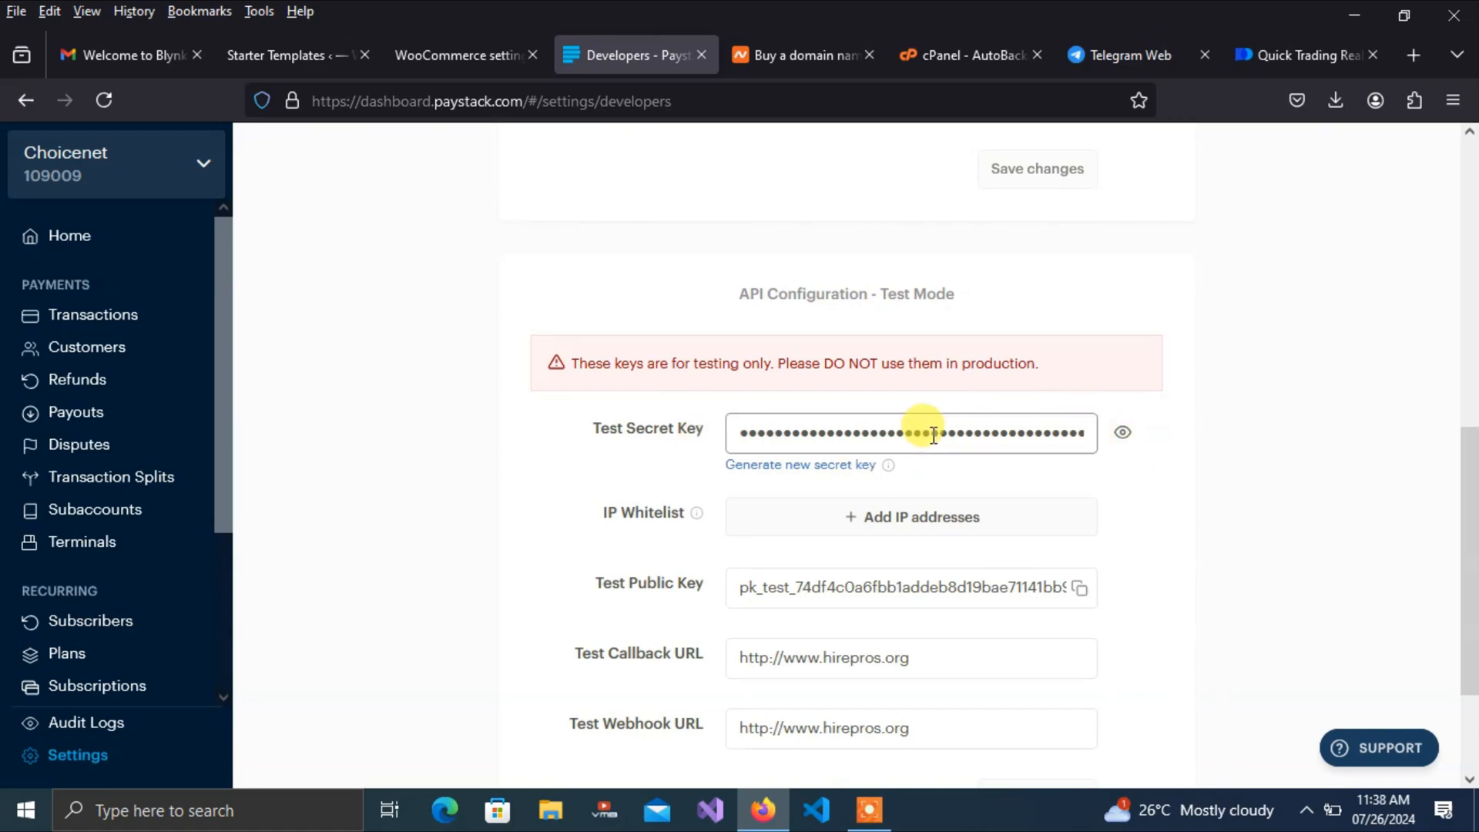
click(1121, 436)
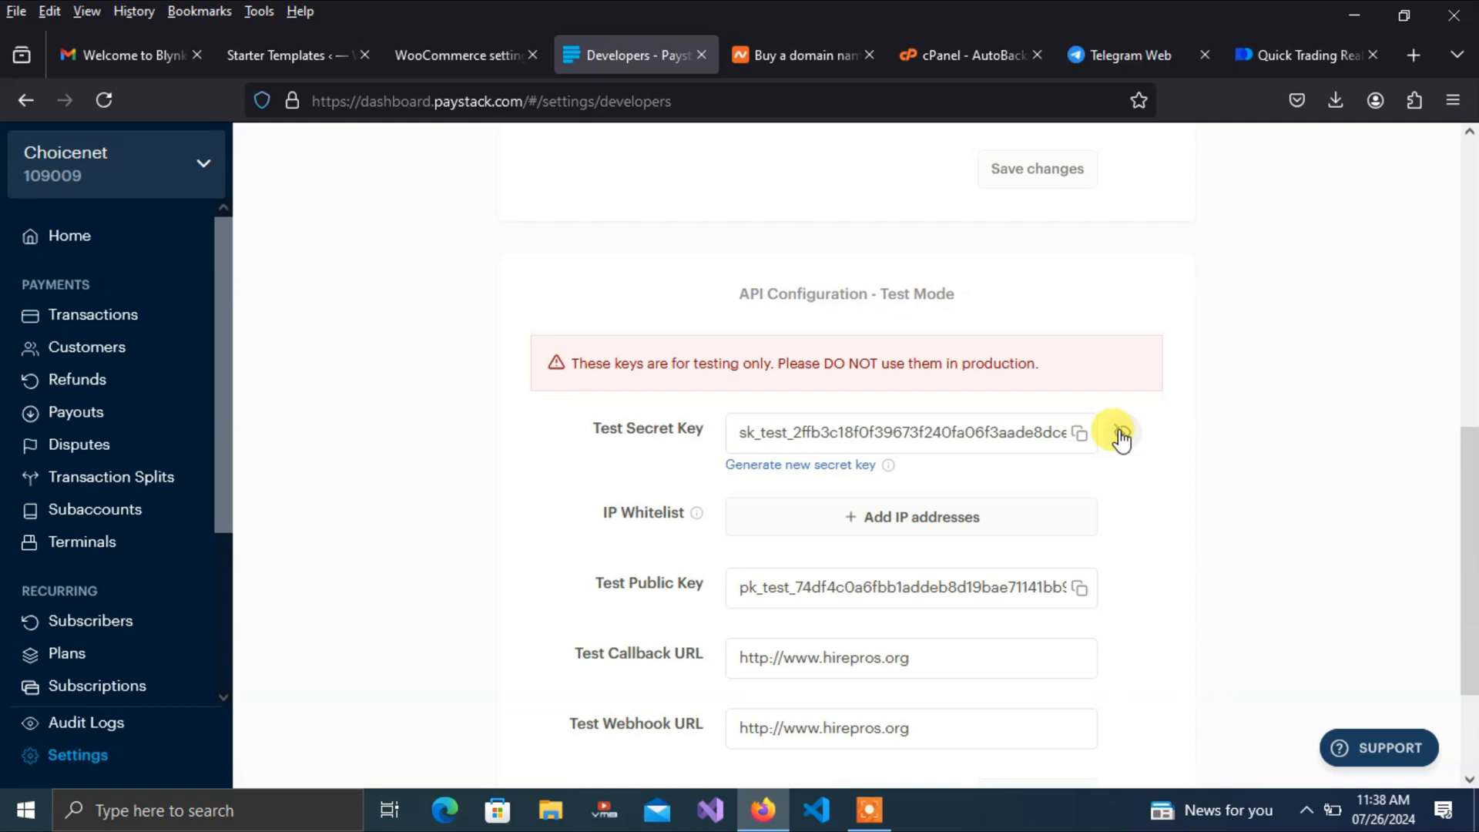
click(1127, 437)
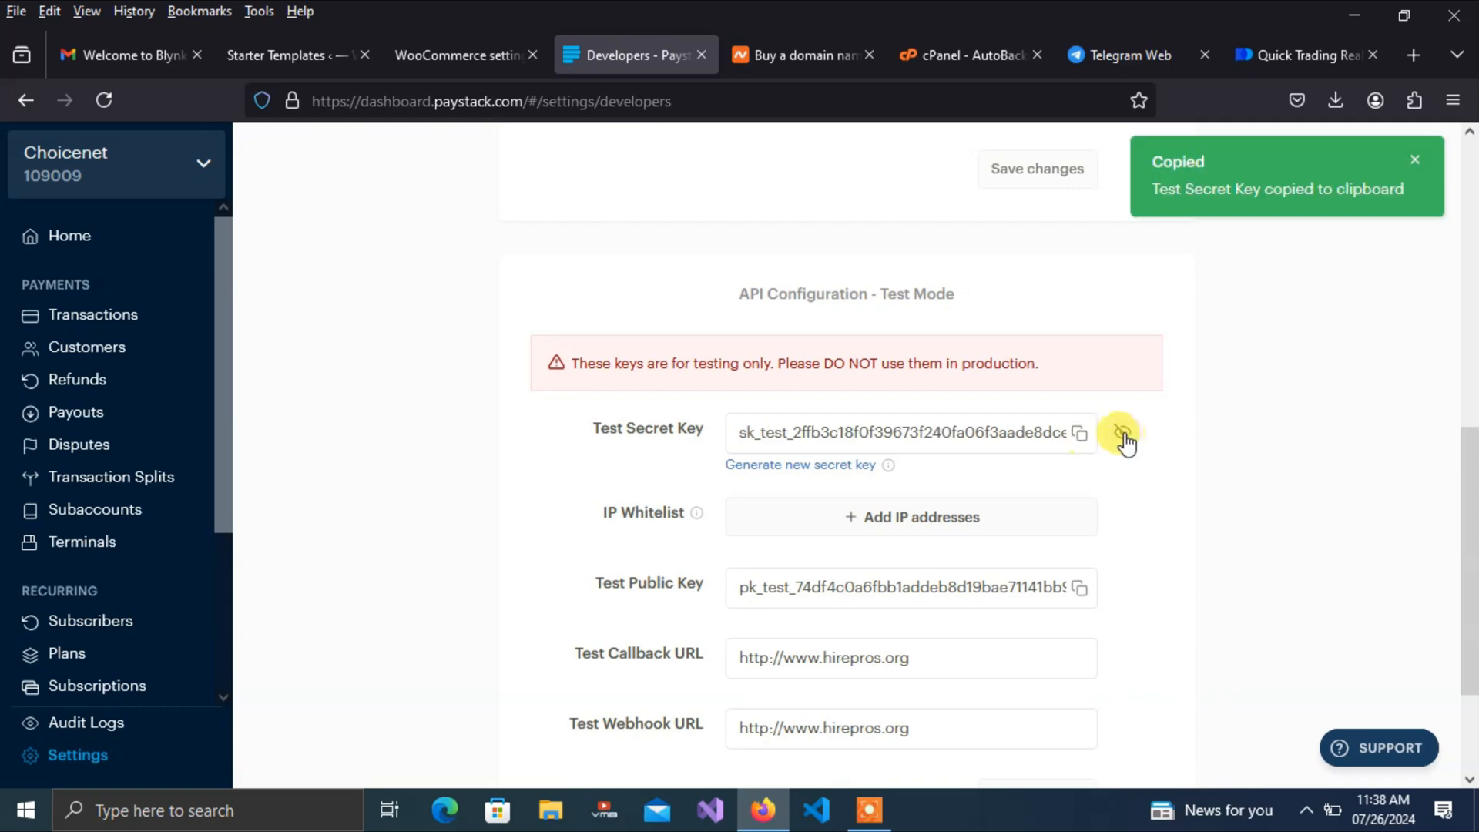
click(1122, 435)
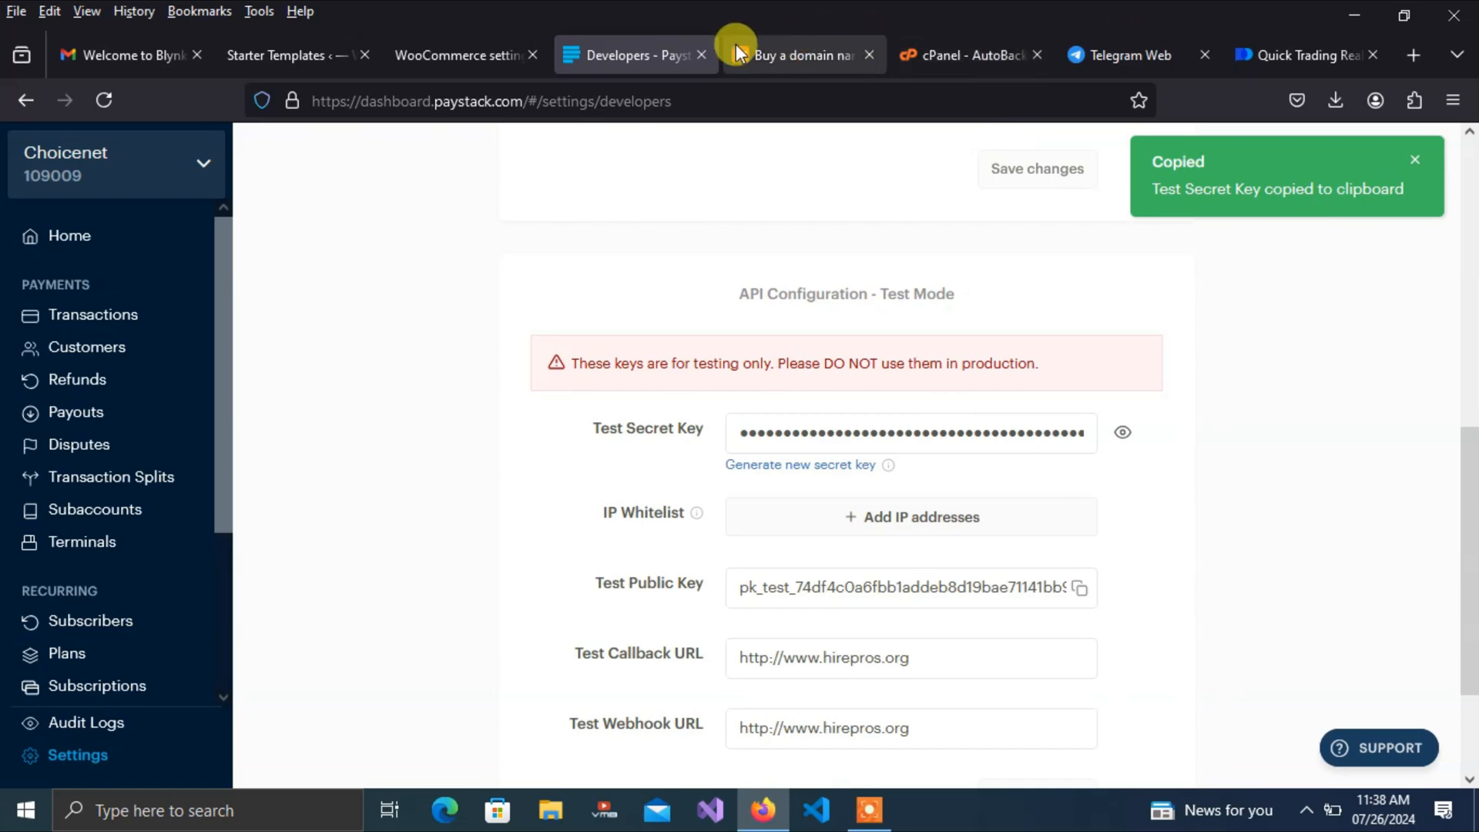
click(473, 51)
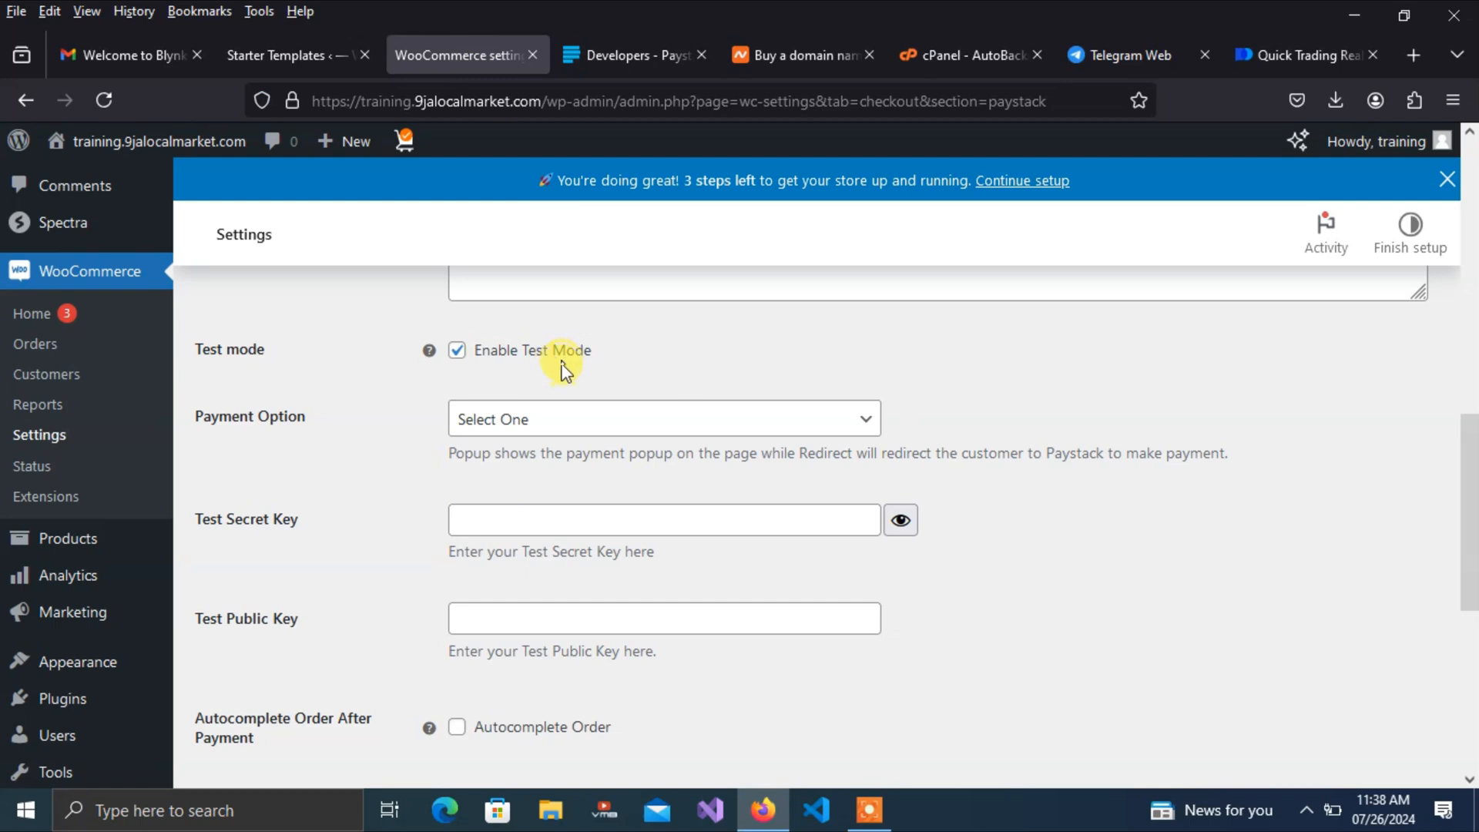
Paste the copied secret key into the Test Secret Key field
click(479, 518)
key(ctrl+v)
click(643, 570)
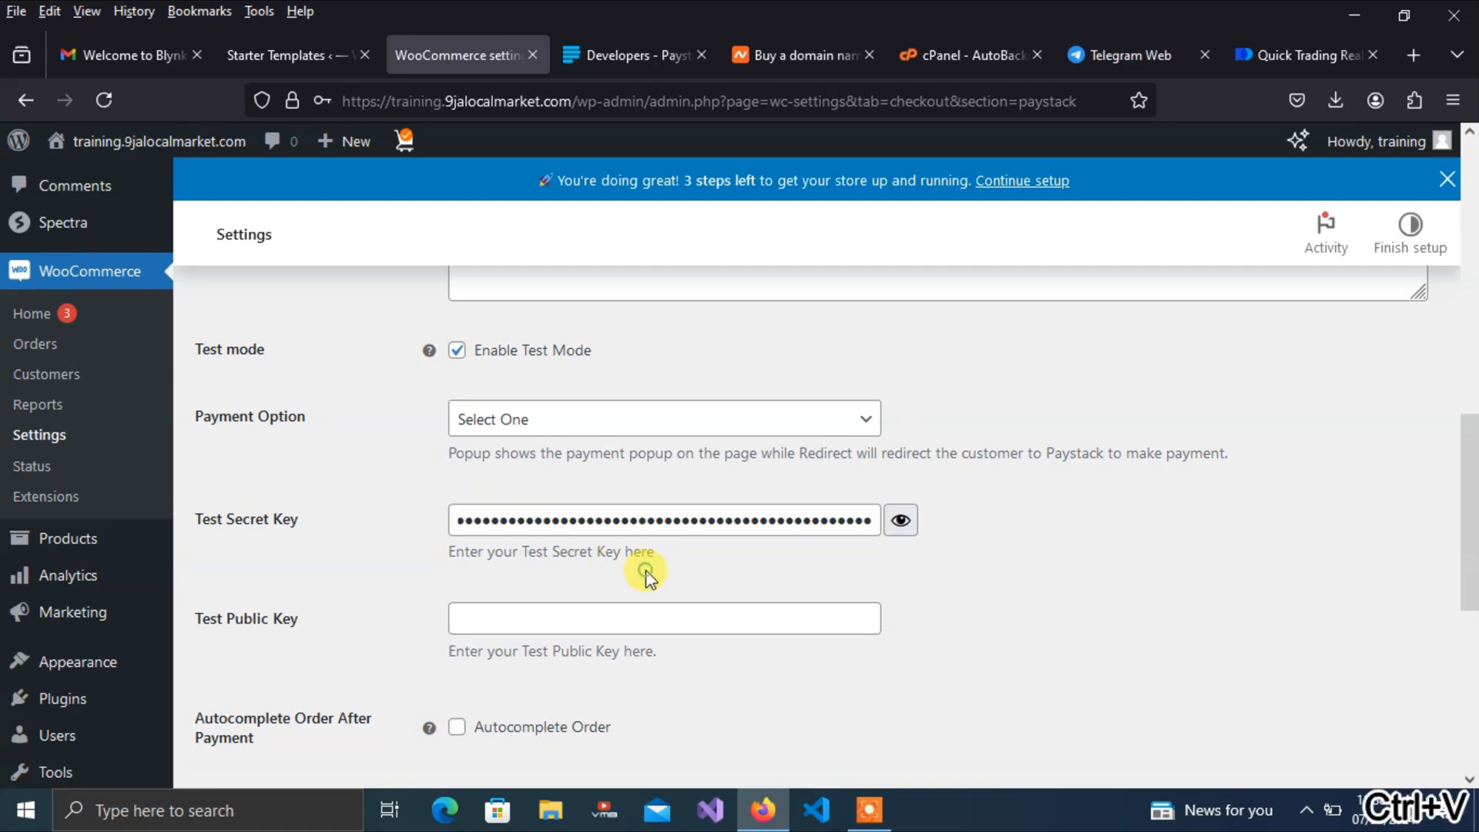
Copy the Test Public Key from Paystack, paste it into Test Public Key, and save
click(627, 52)
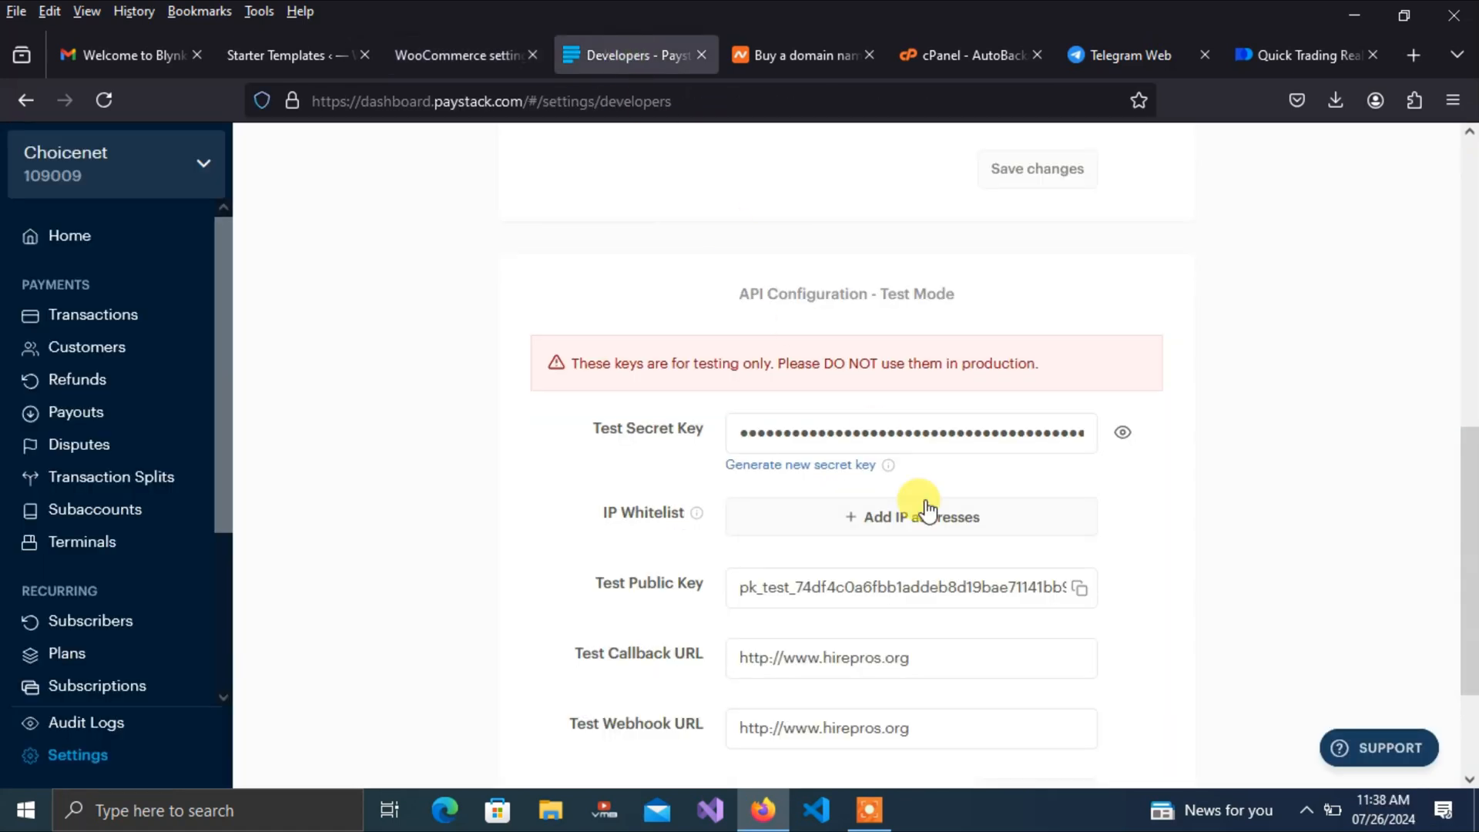
drag(1465, 462, 1469, 550)
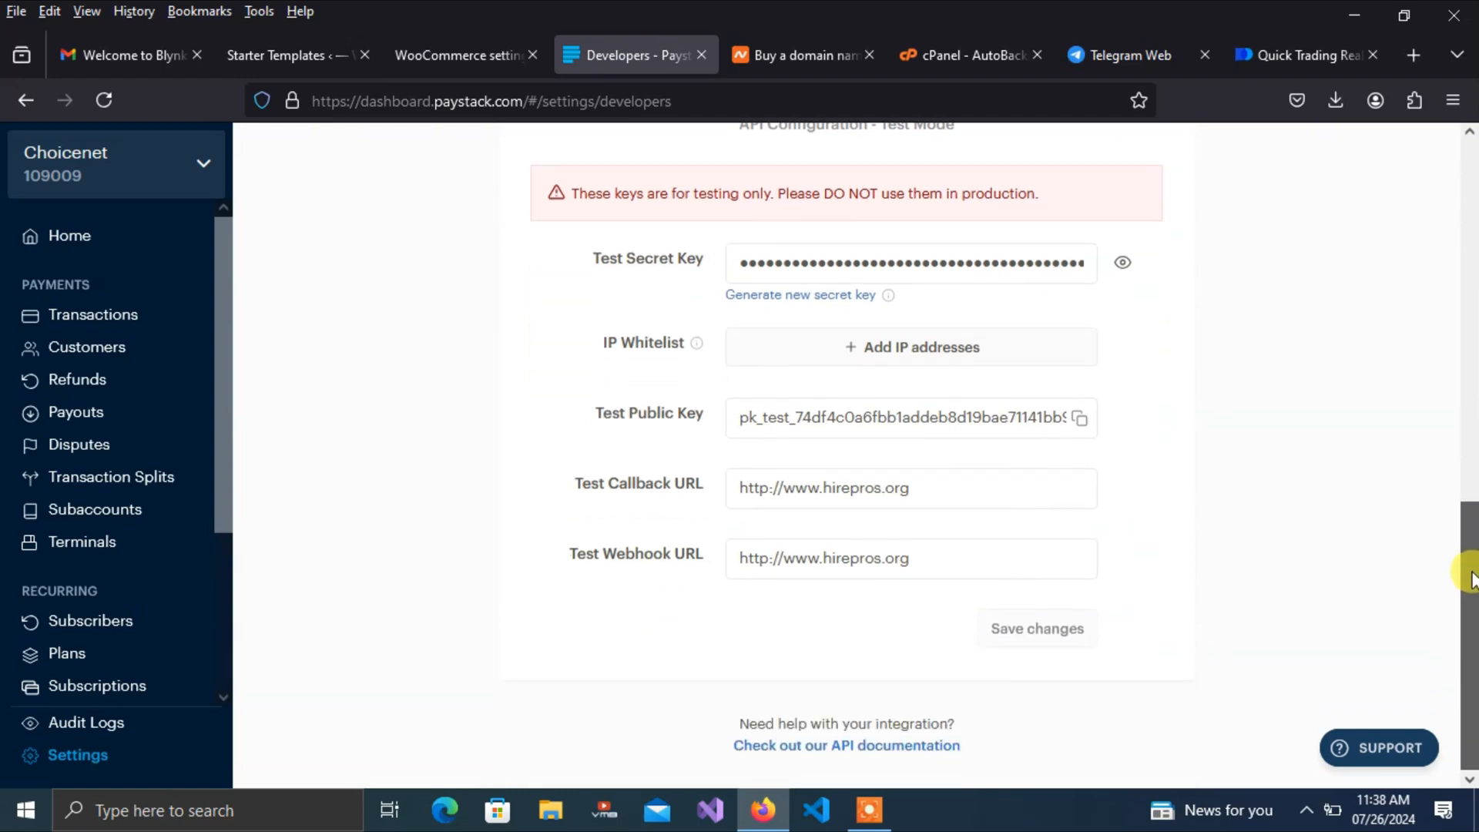
click(1079, 417)
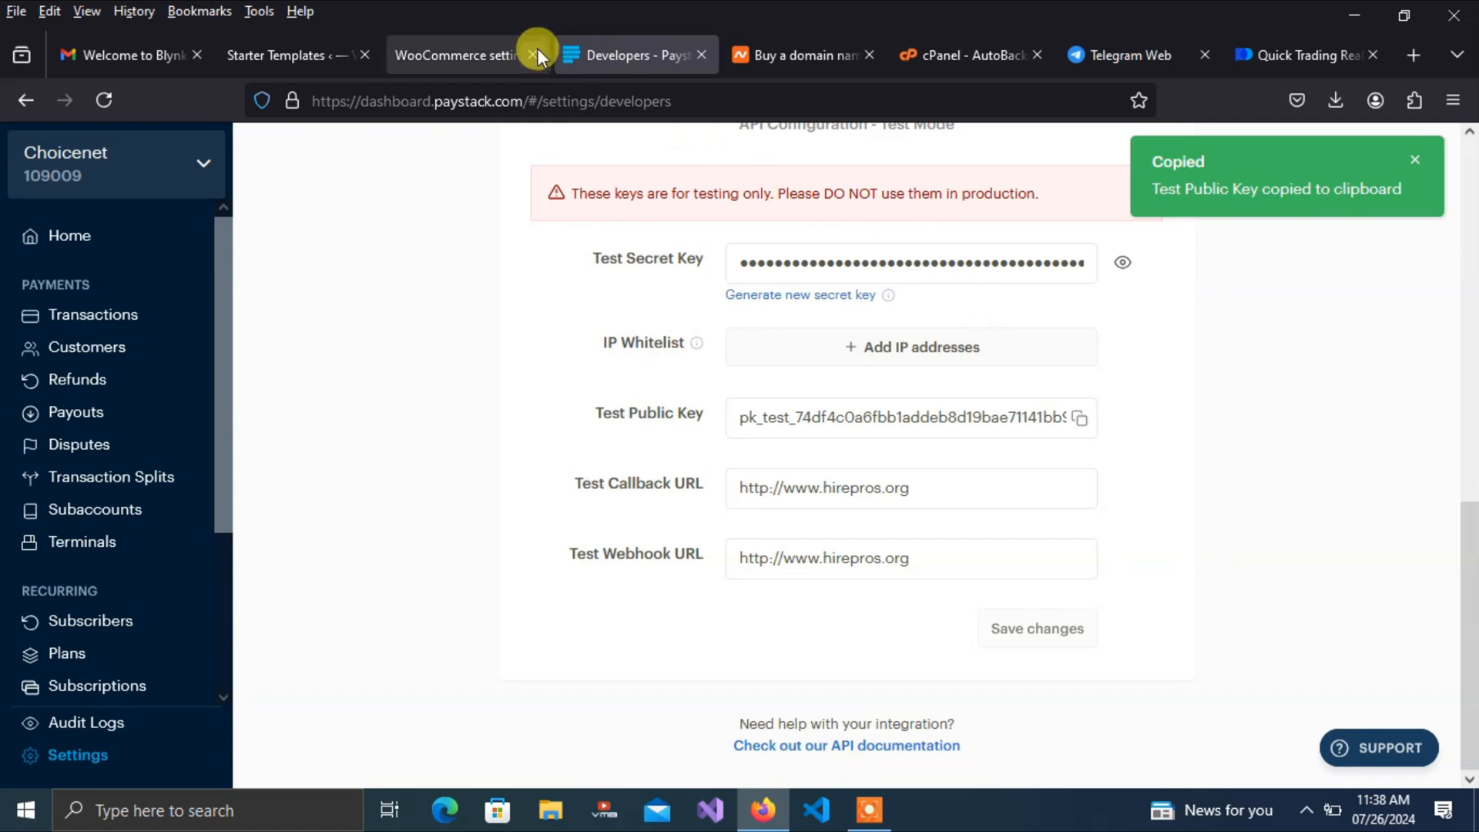
click(473, 53)
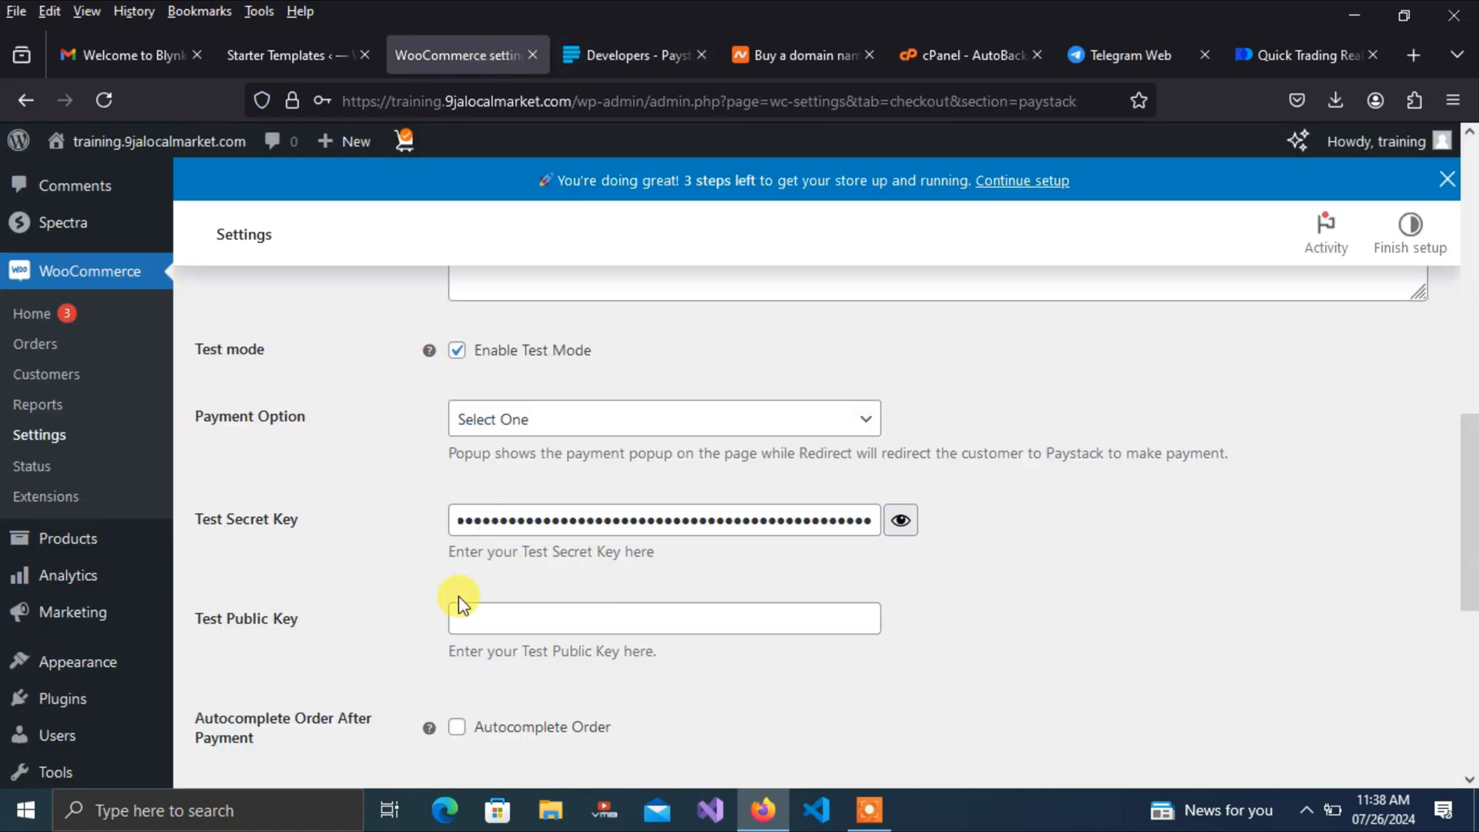
click(463, 621)
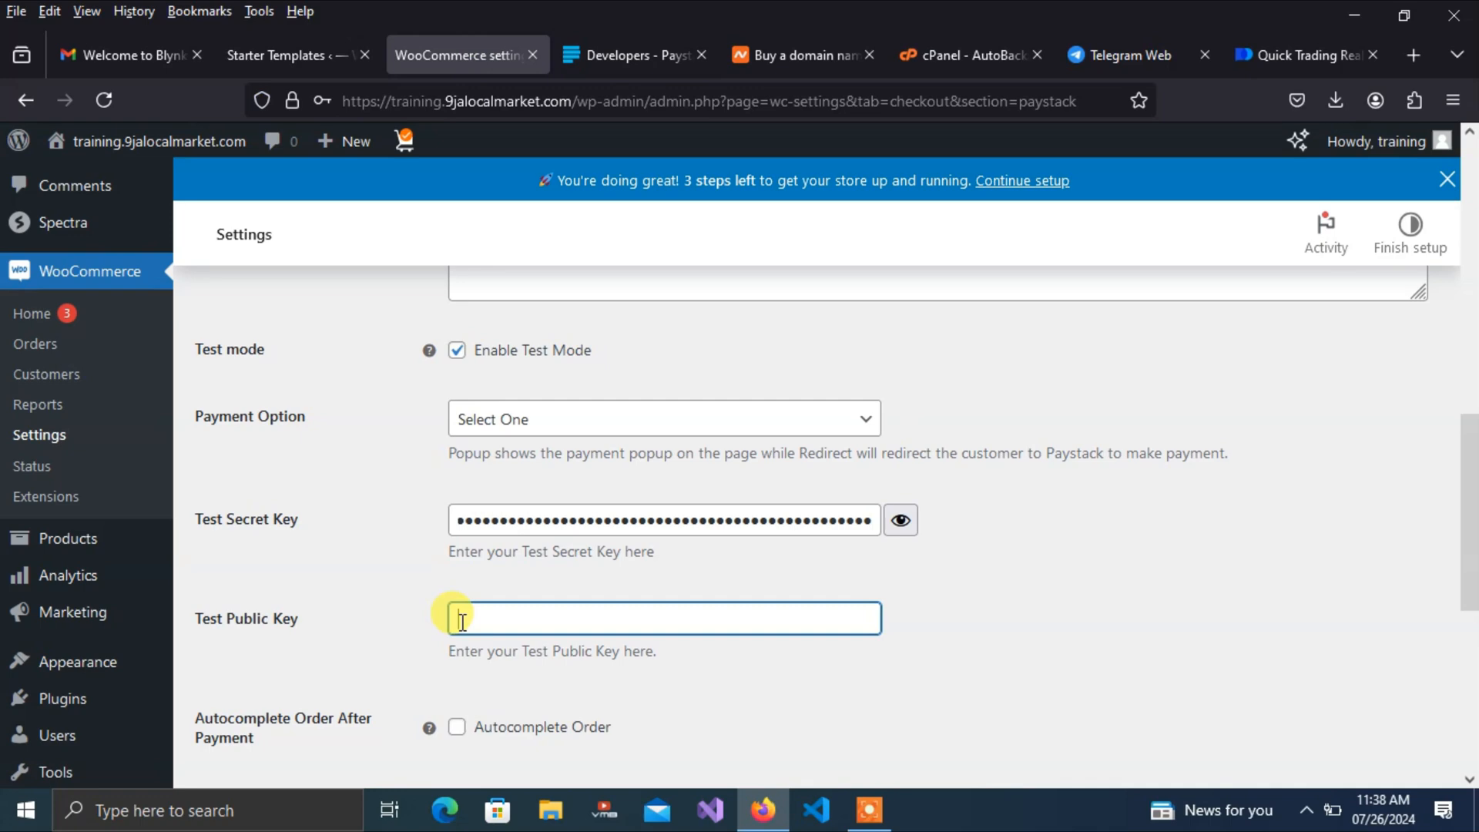
key(ctrl+v)
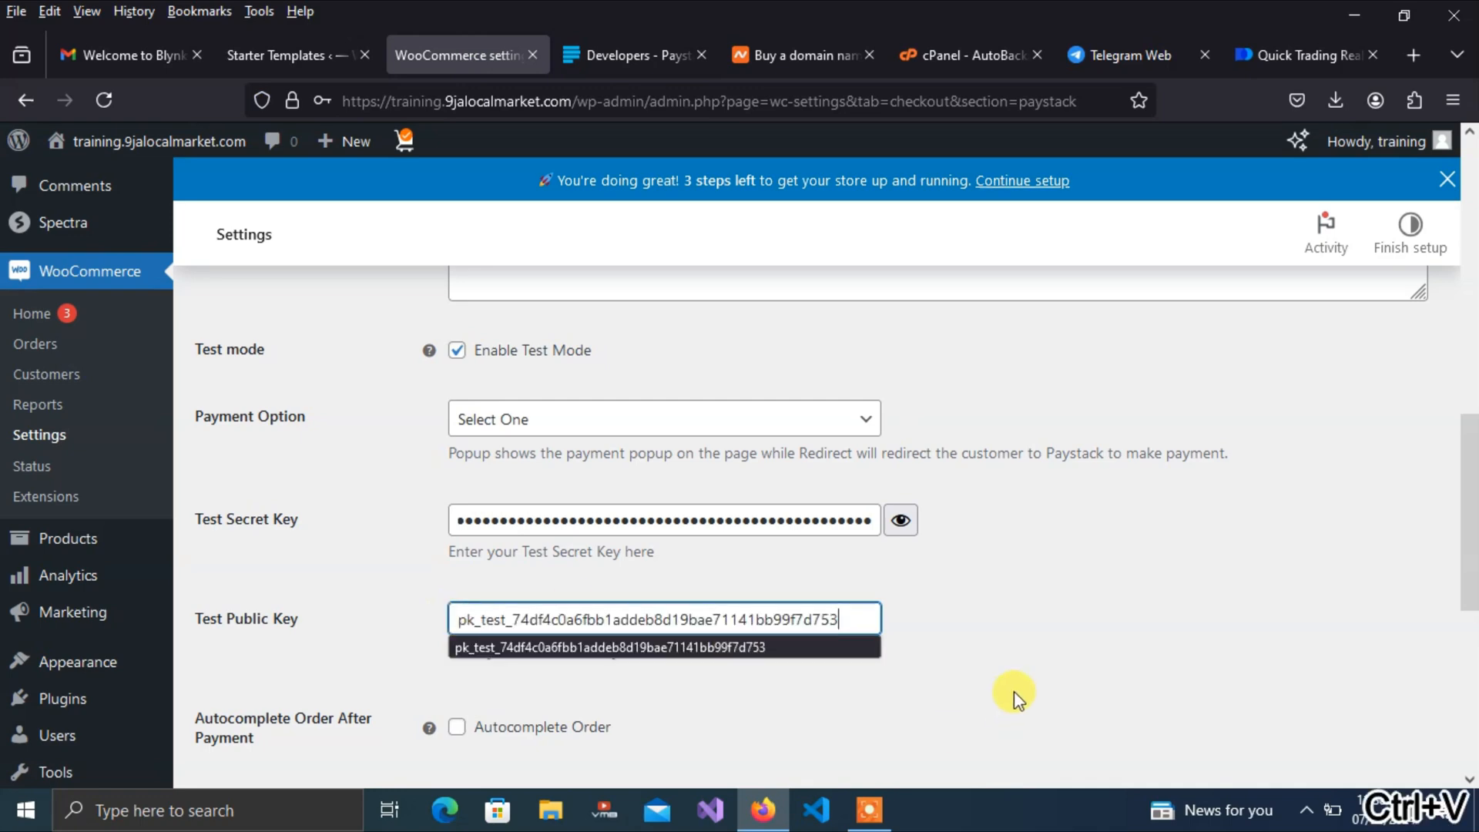
click(1016, 689)
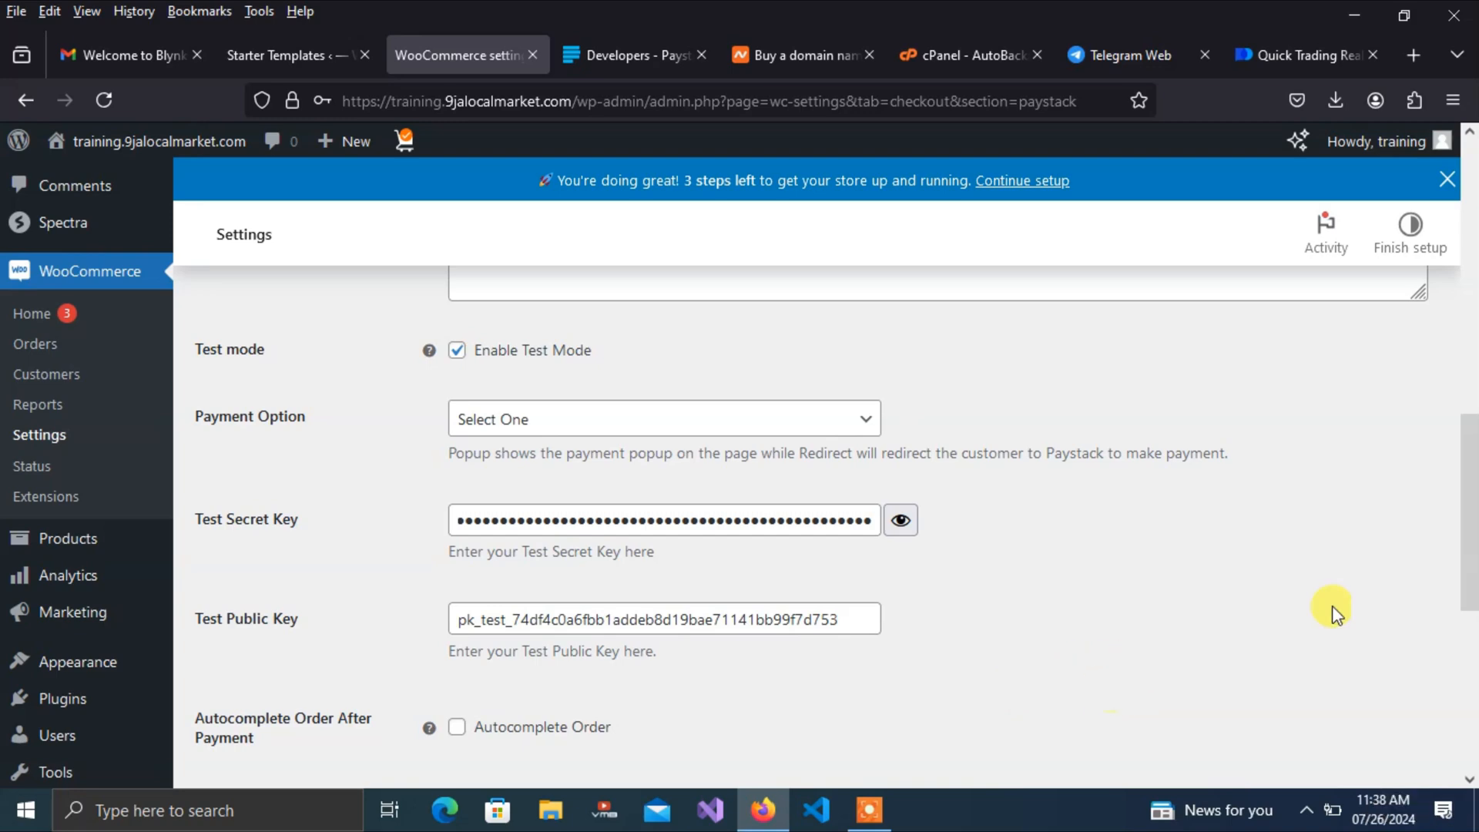
scroll(1466, 539, down, 3)
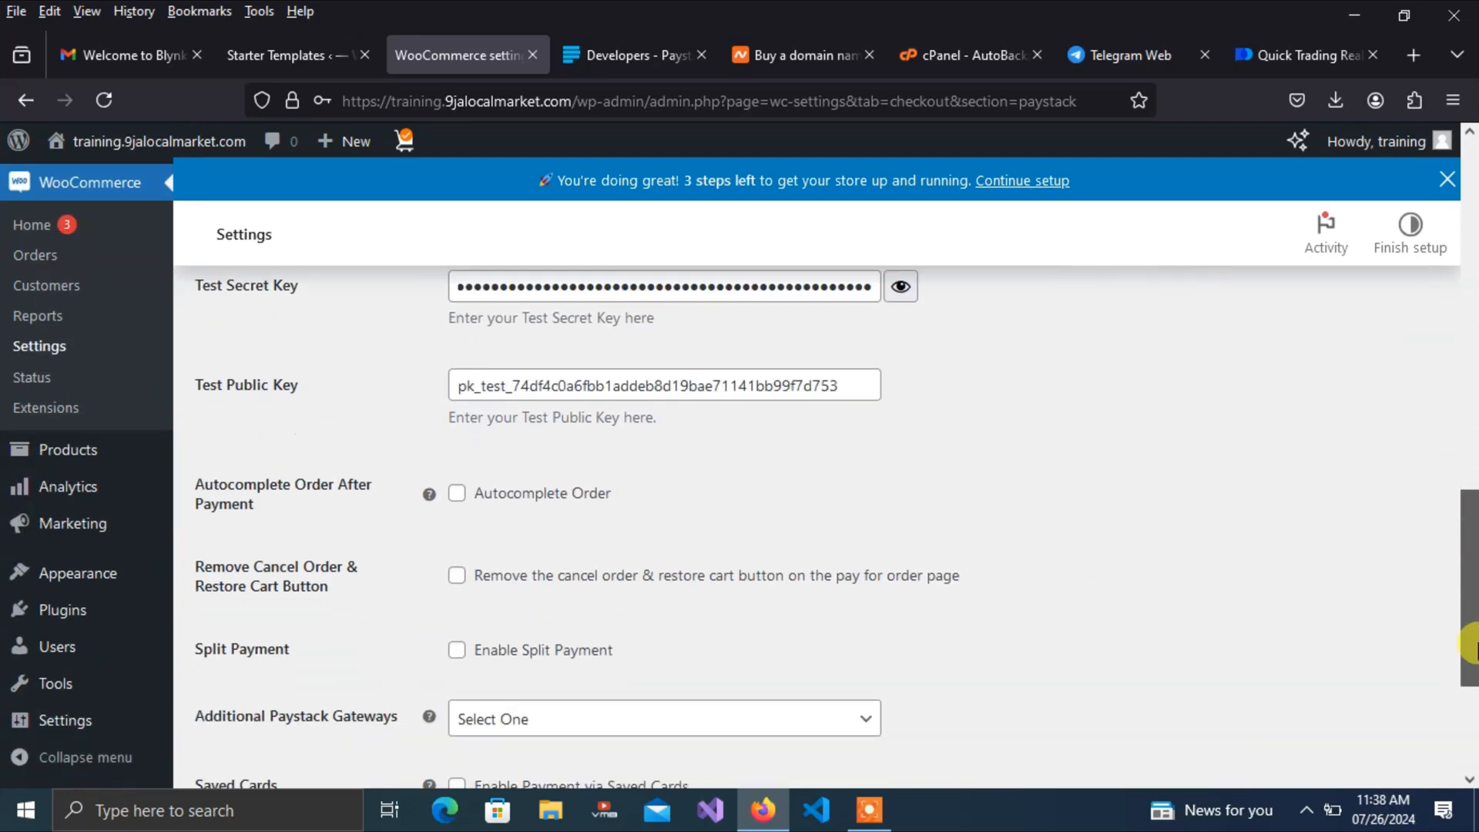
scroll(1470, 647, down, 3)
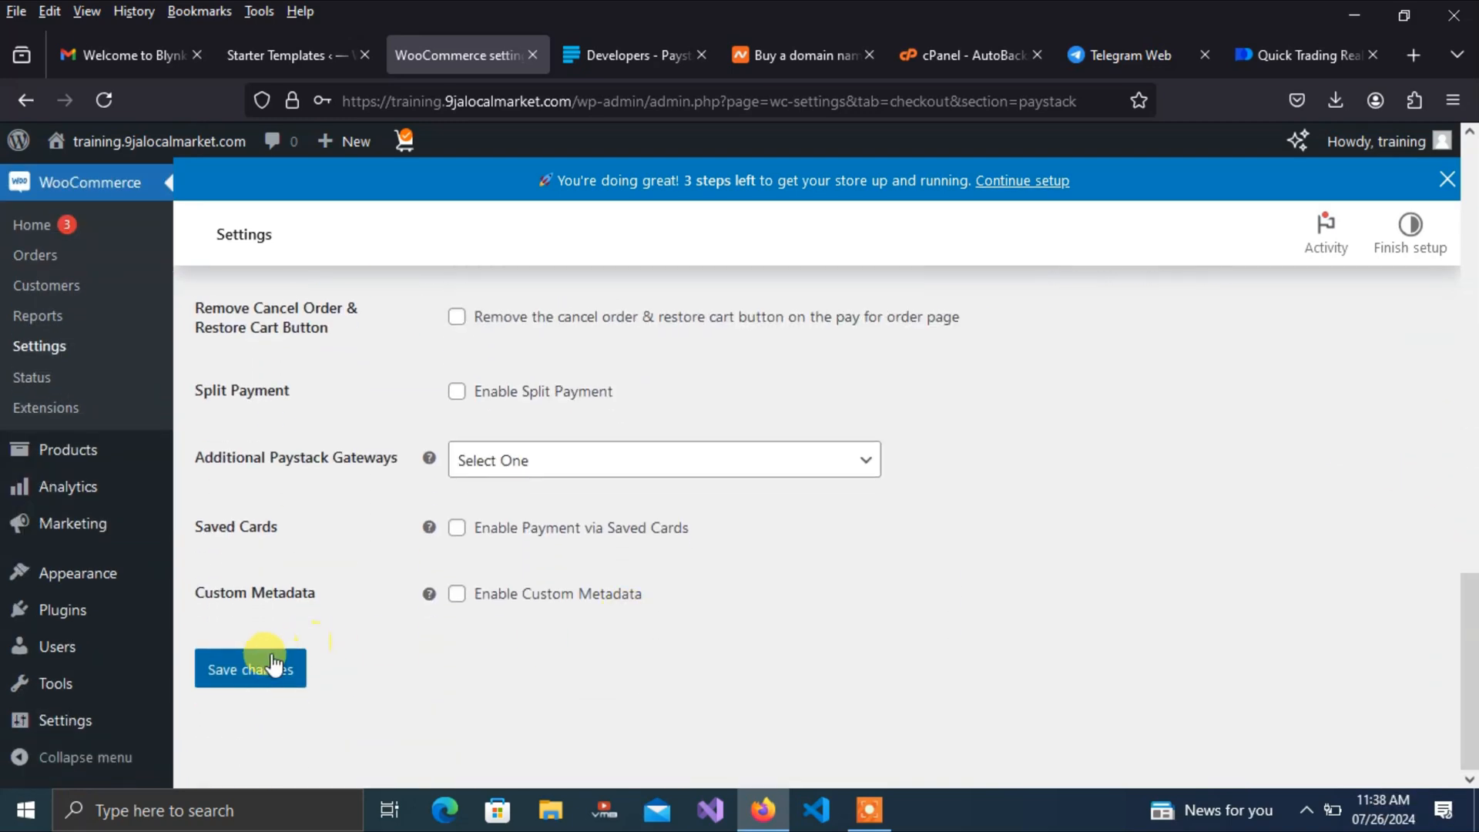
click(251, 679)
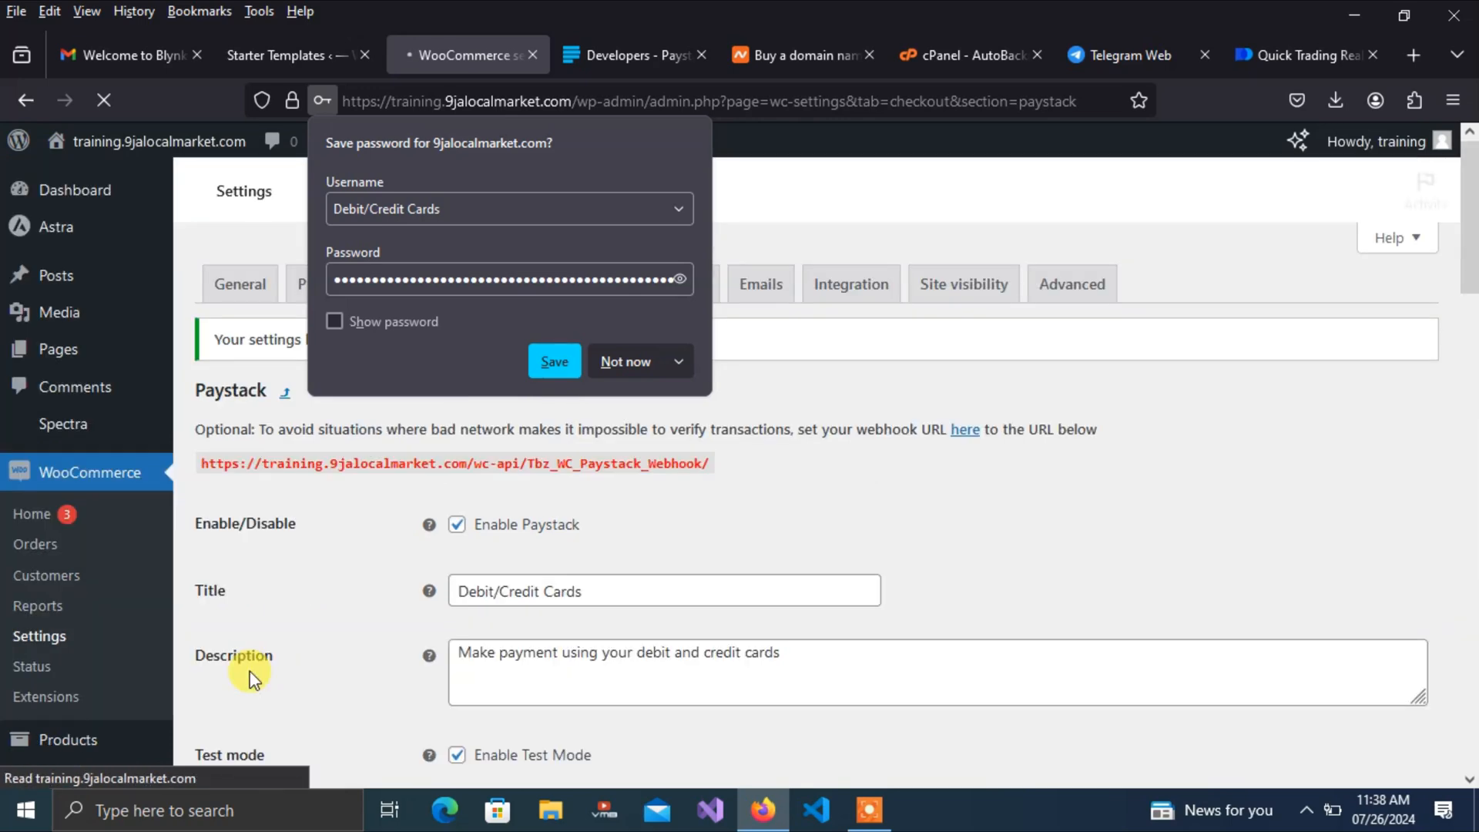
Dismiss Firefox's save-password offer and compare against the Paystack API key settings
click(1013, 383)
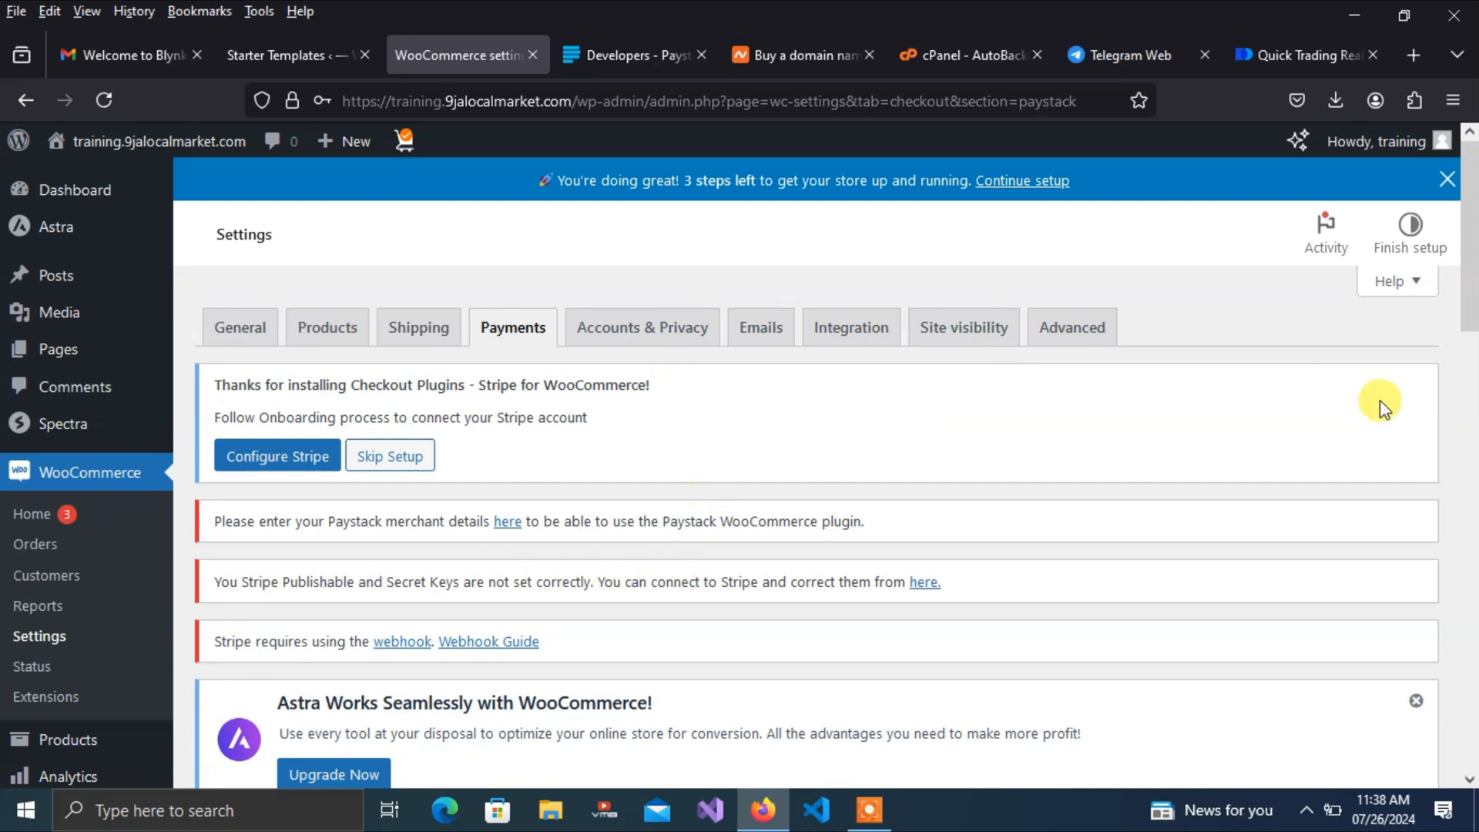
scroll(1467, 369, down, 12)
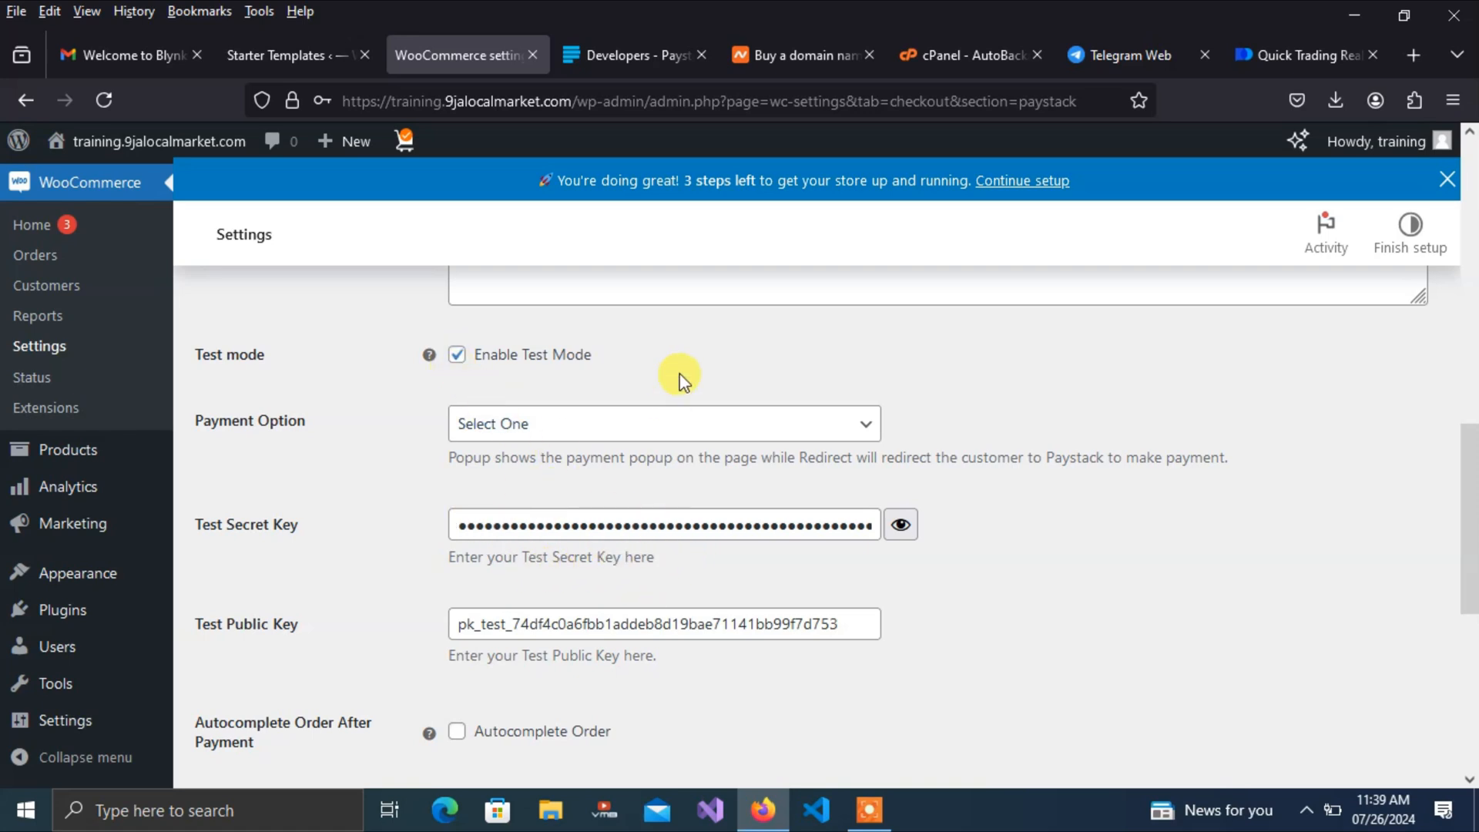
click(626, 58)
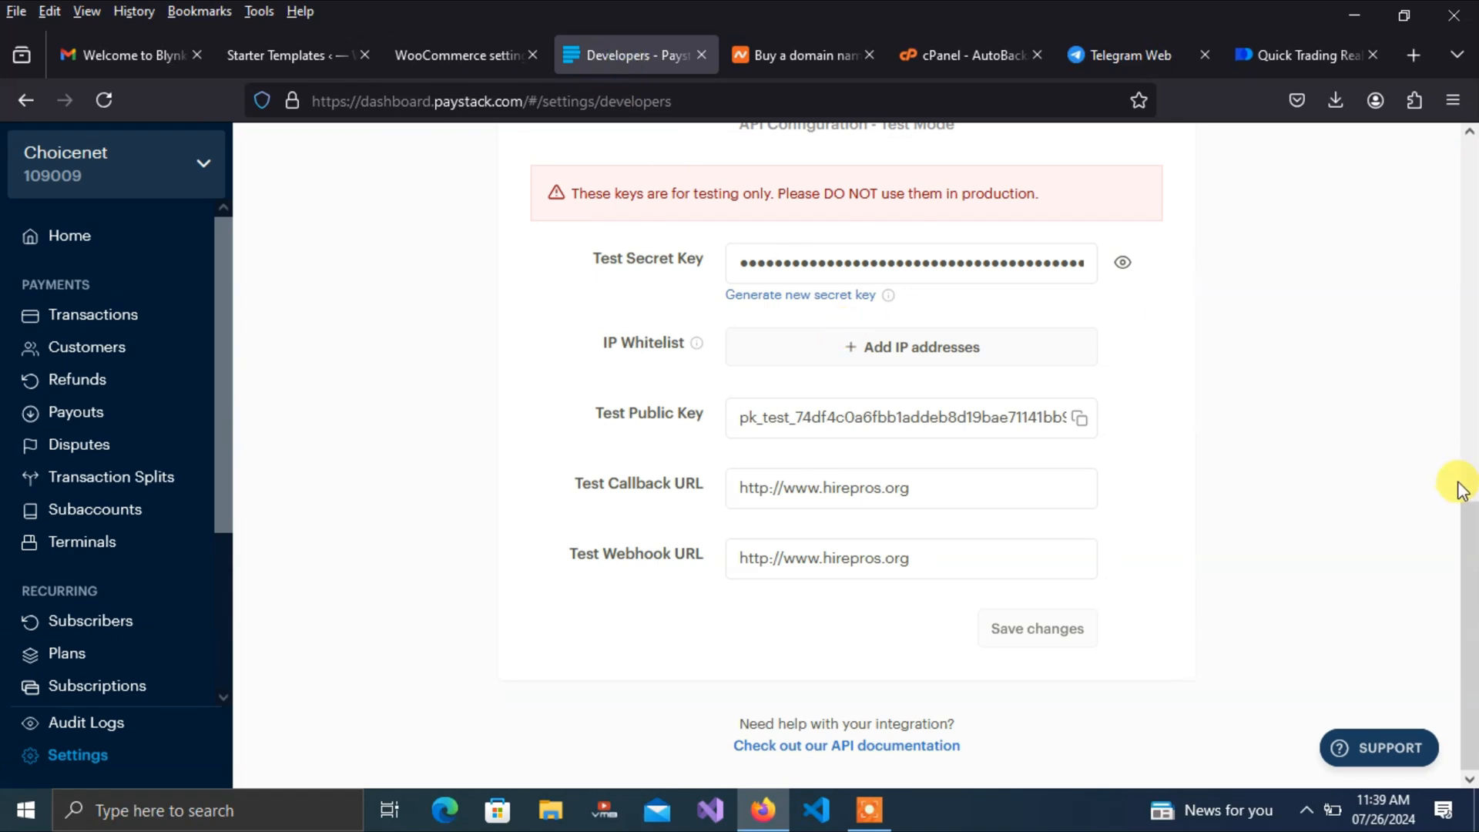
drag(1469, 526, 1425, 154)
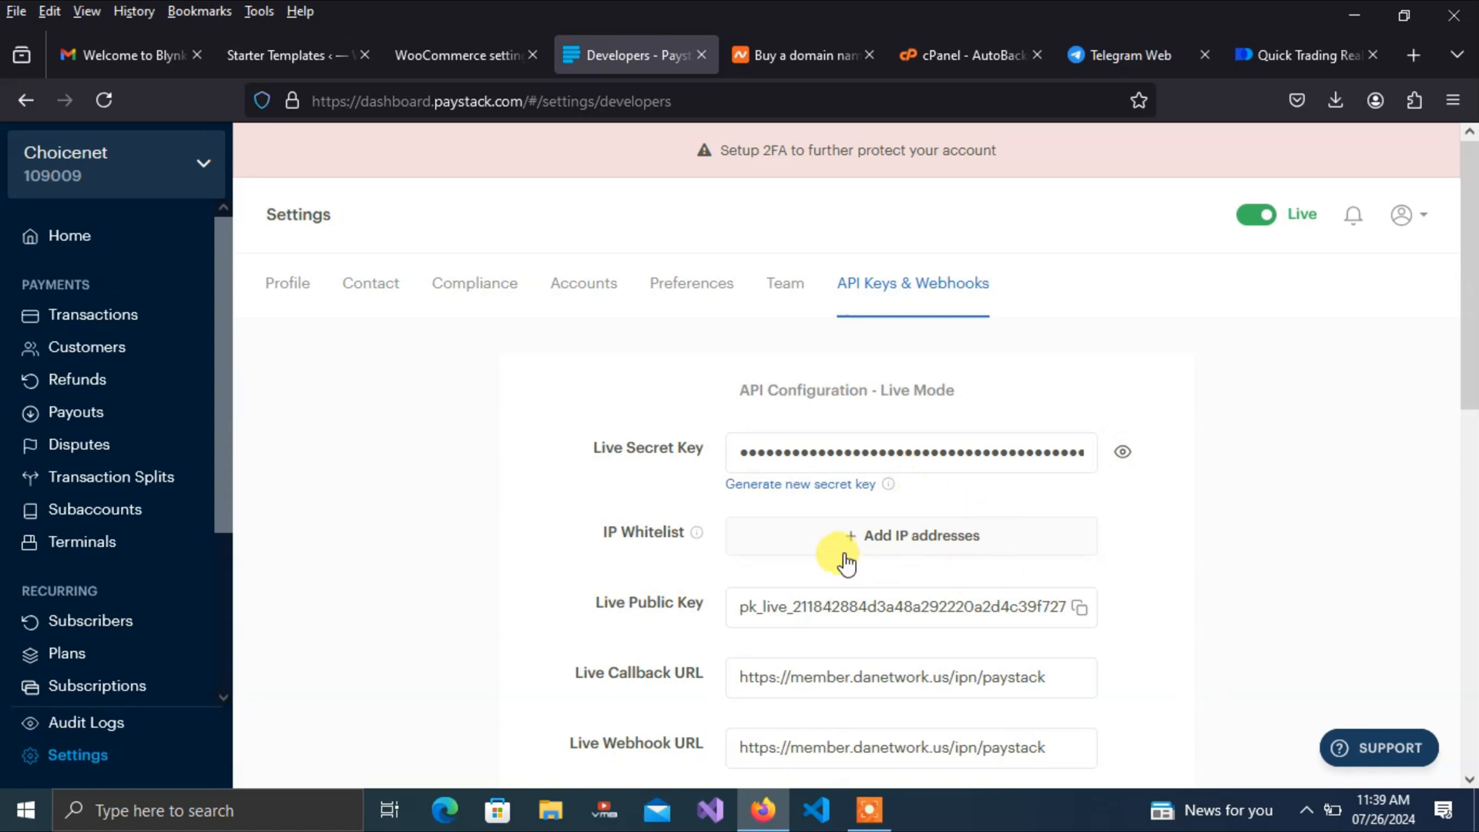
In WooCommerce Paystack settings, turn Enable Test Mode off and back on, keeping test keys
click(469, 57)
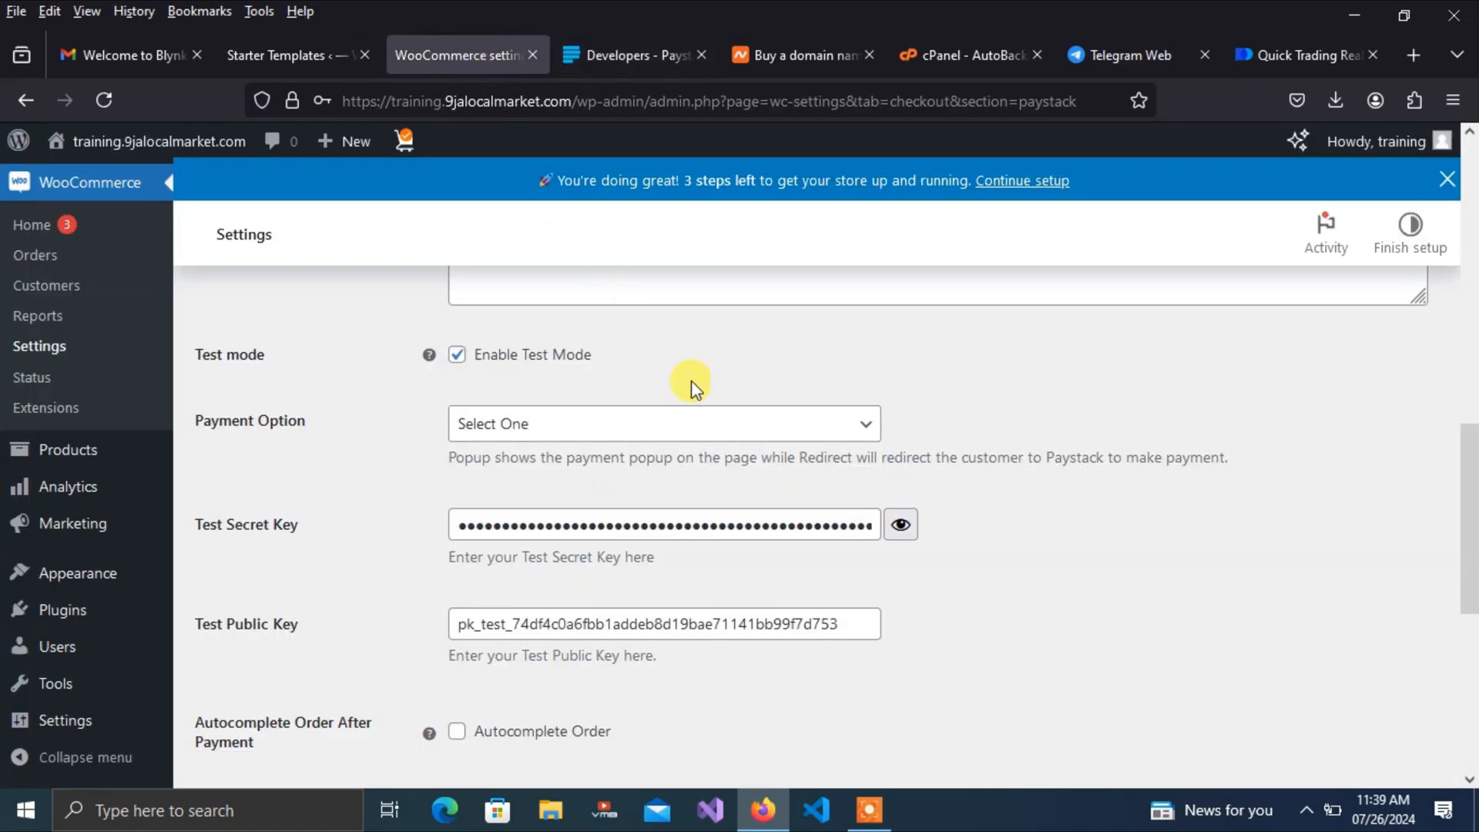
click(457, 355)
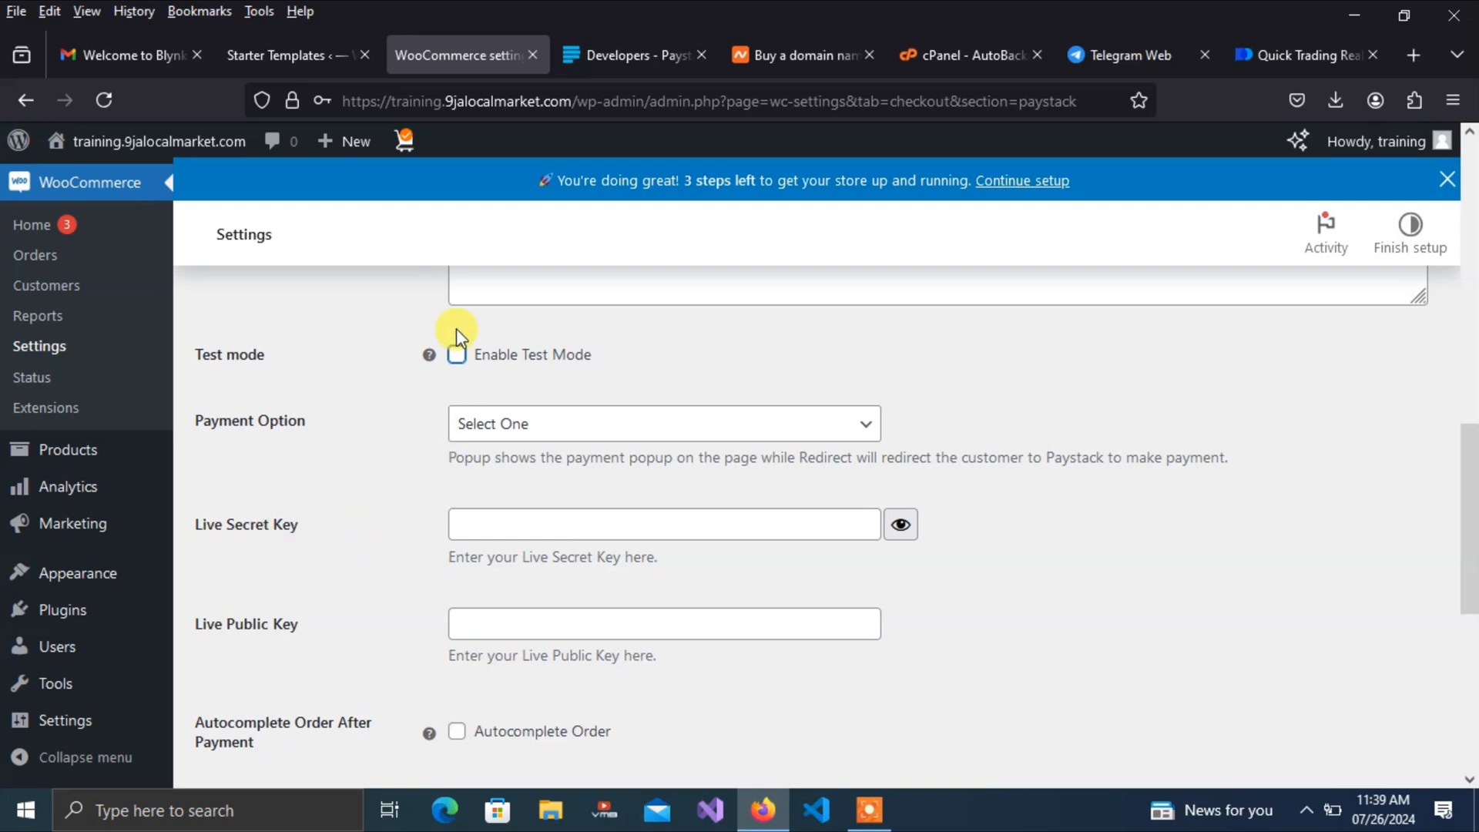
click(457, 355)
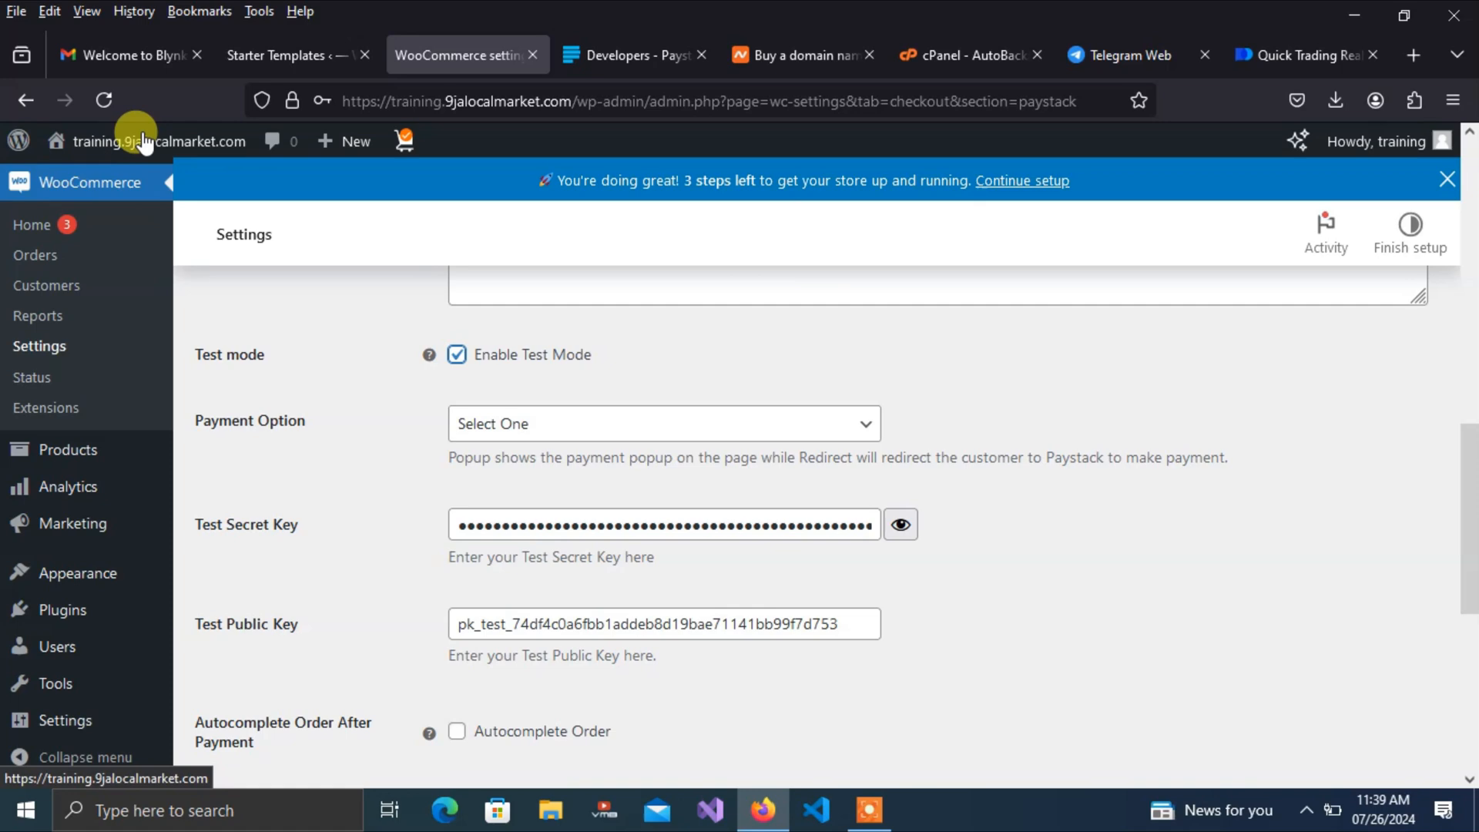
Open the storefront in a new tab and check the cart showing Almond Milk Lotion at ₦28.00
mouse_move(143, 141)
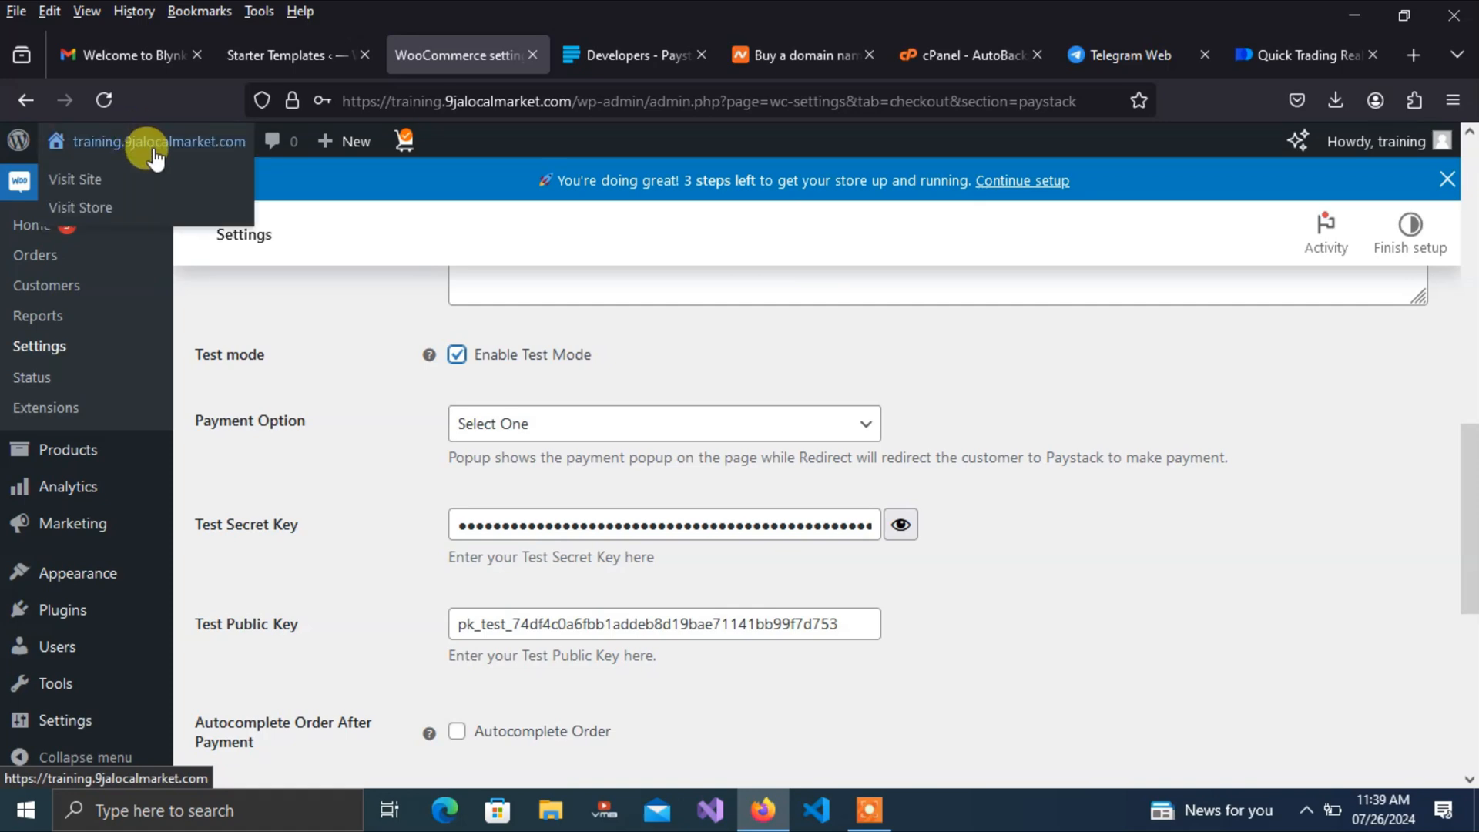
right_click(87, 181)
click(126, 194)
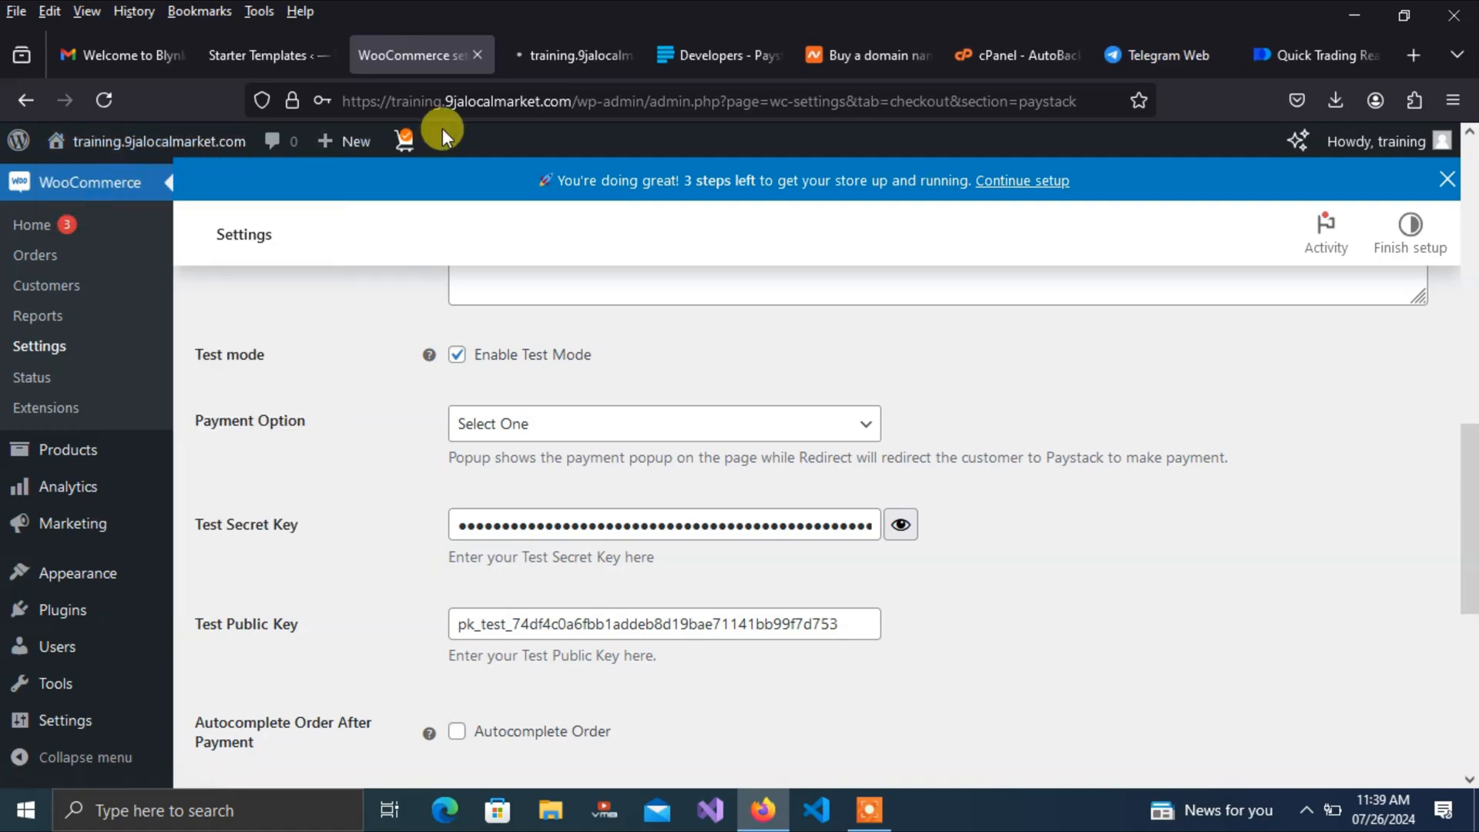
click(571, 57)
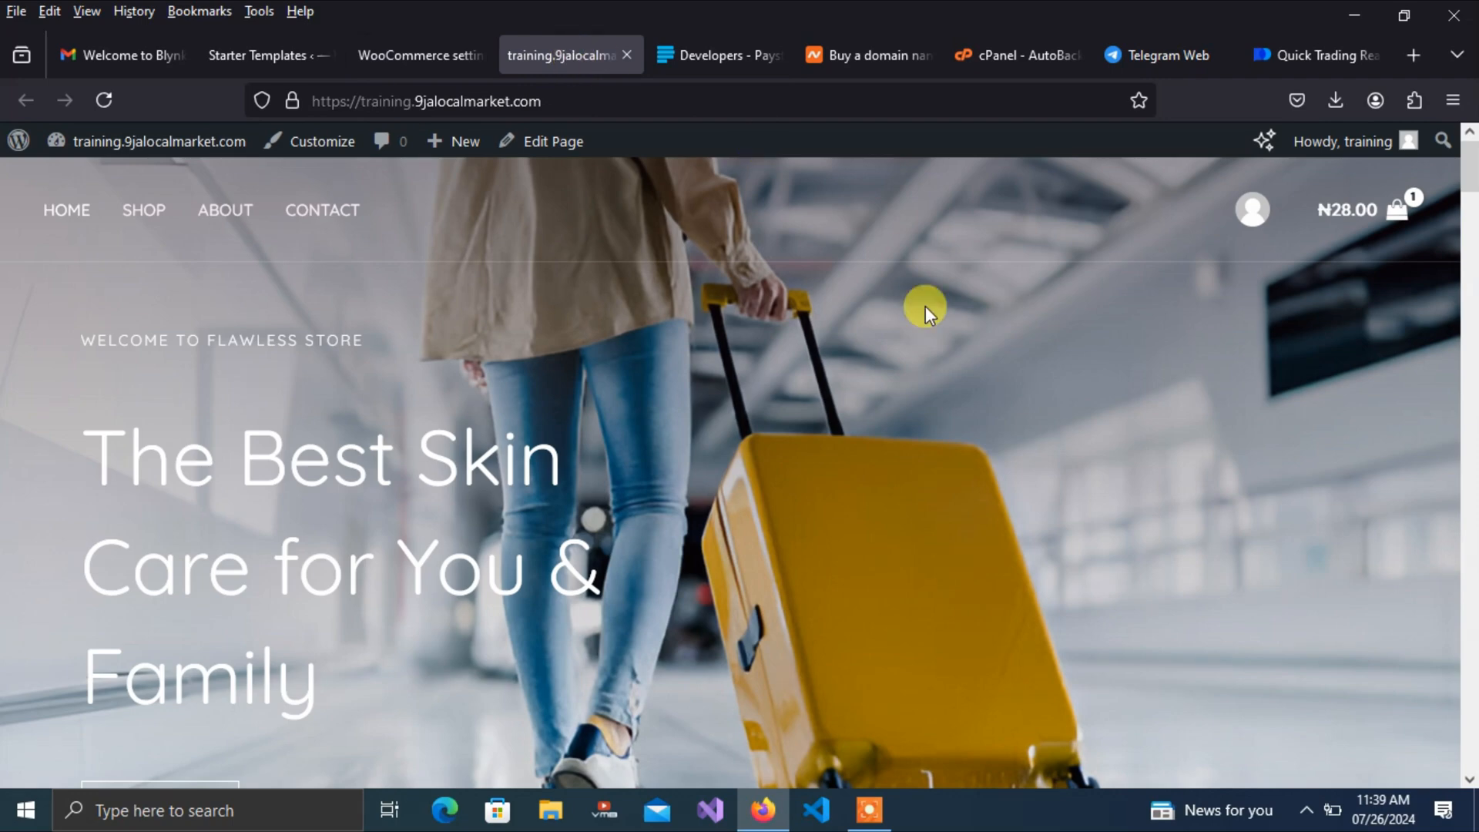
click(1326, 221)
Leave the payments settings for WooCommerce General settings to review the naira currency options
click(413, 60)
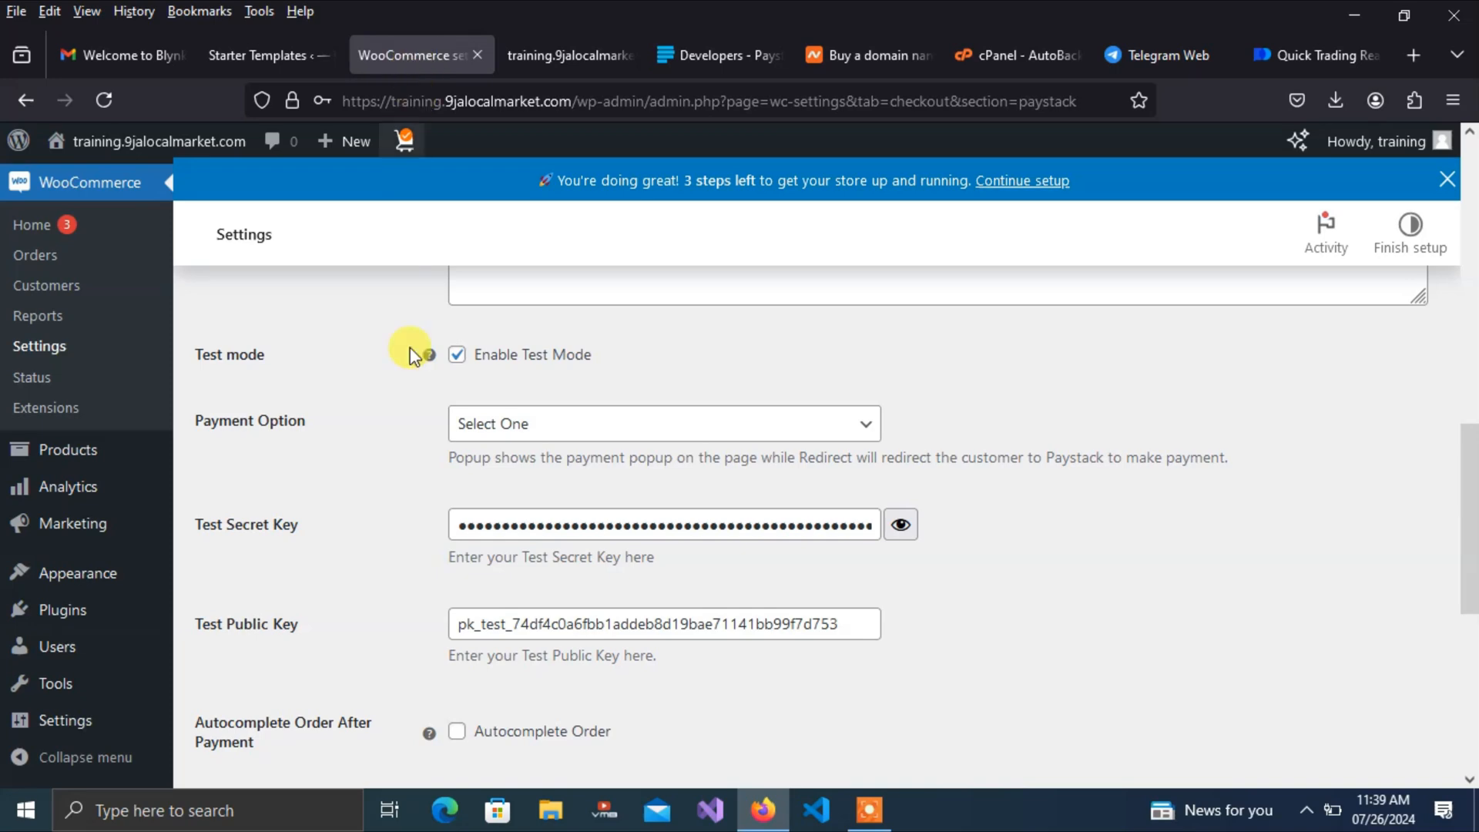
drag(1470, 455, 1425, 171)
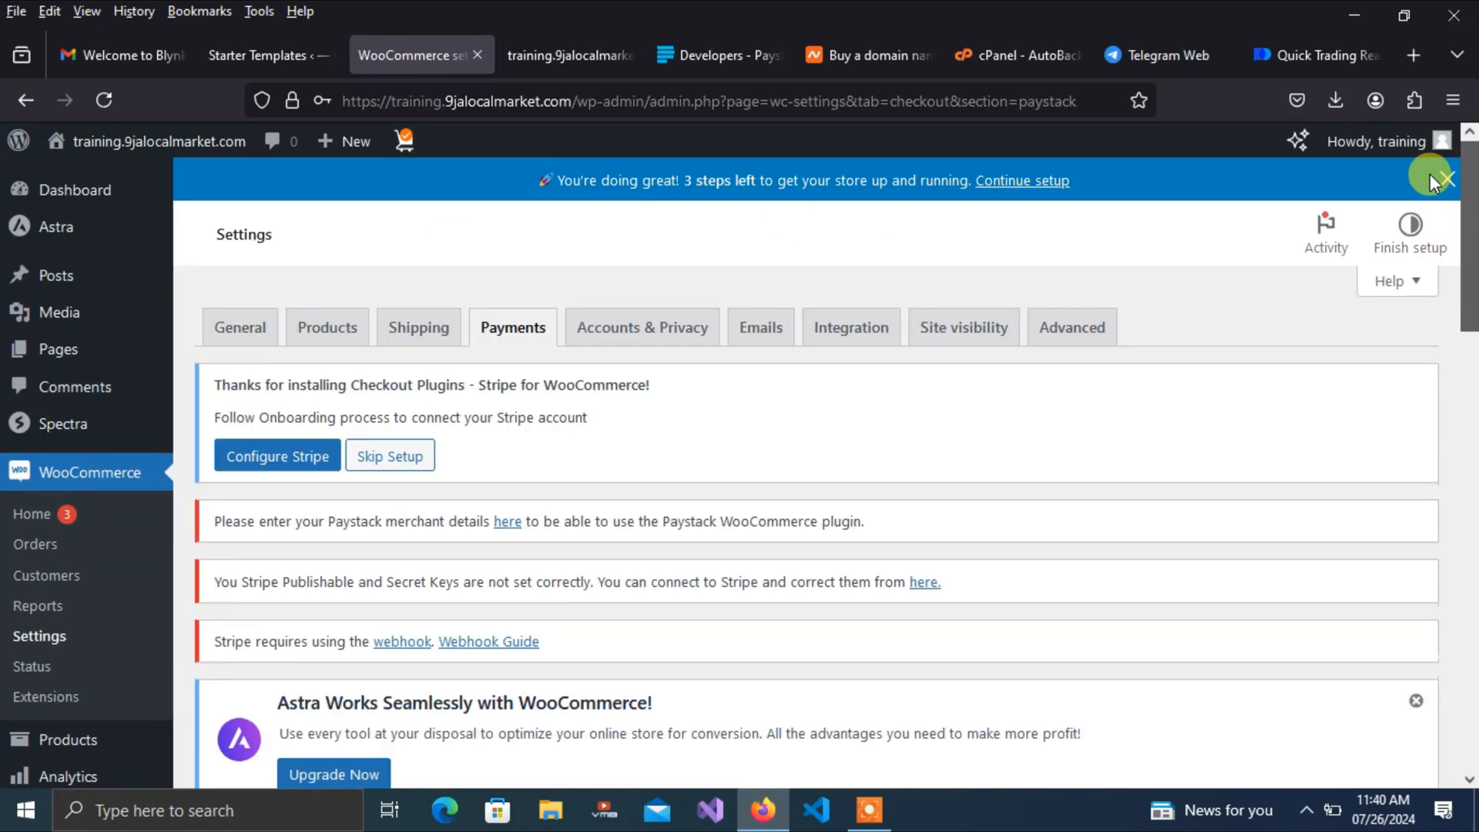
click(254, 325)
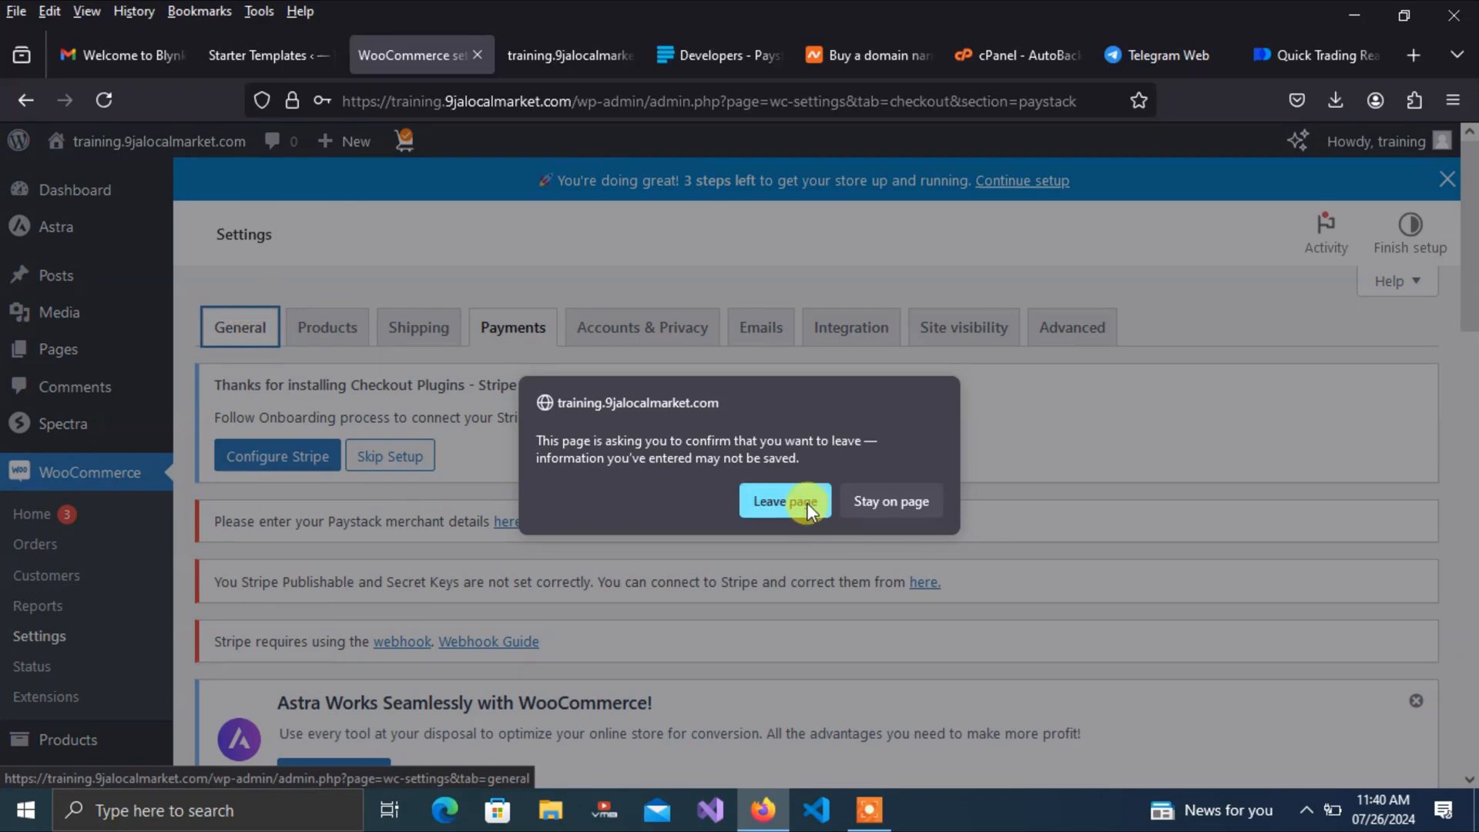
click(784, 501)
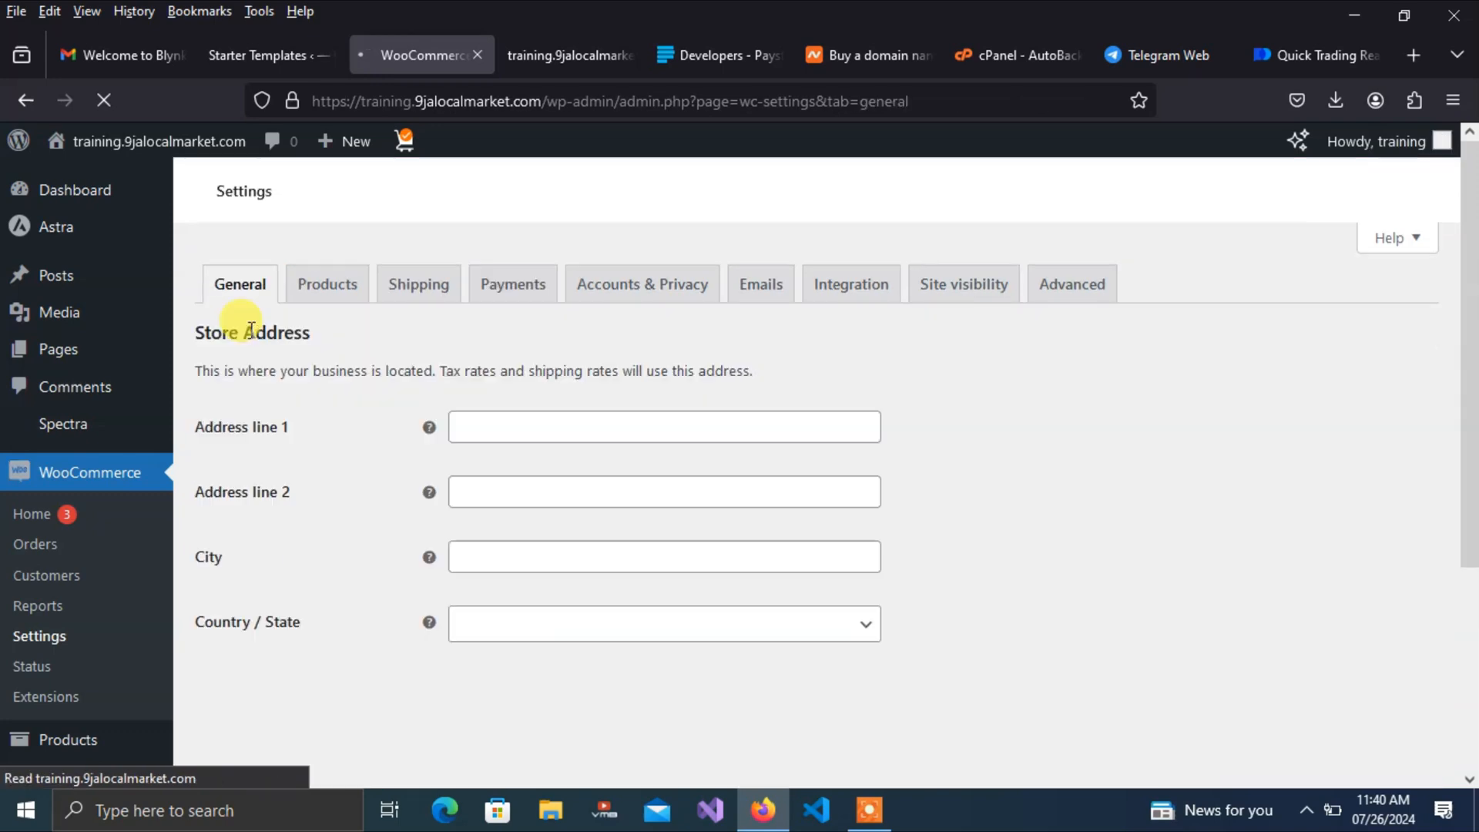
drag(1469, 215, 1471, 647)
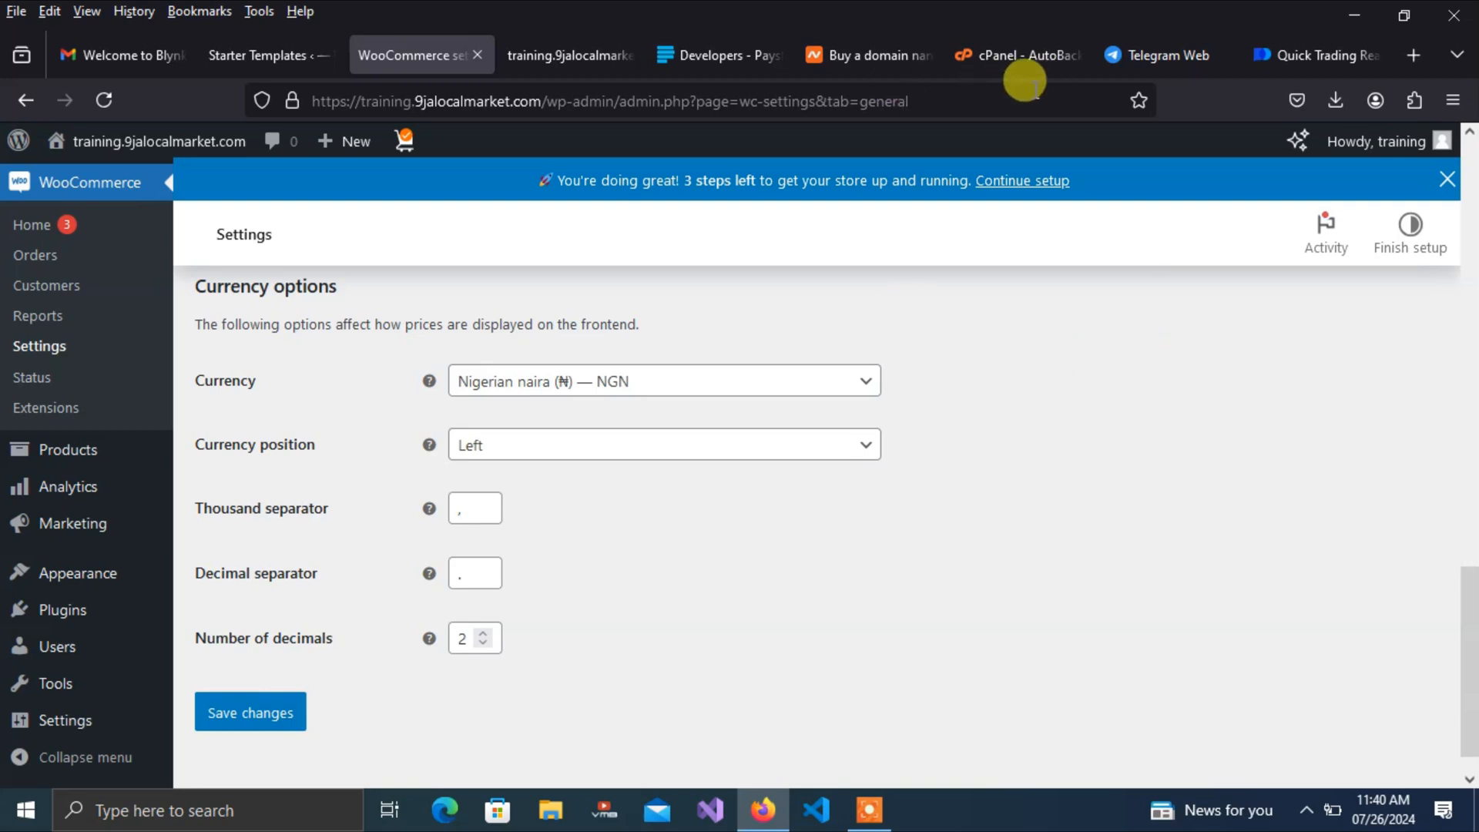
click(569, 55)
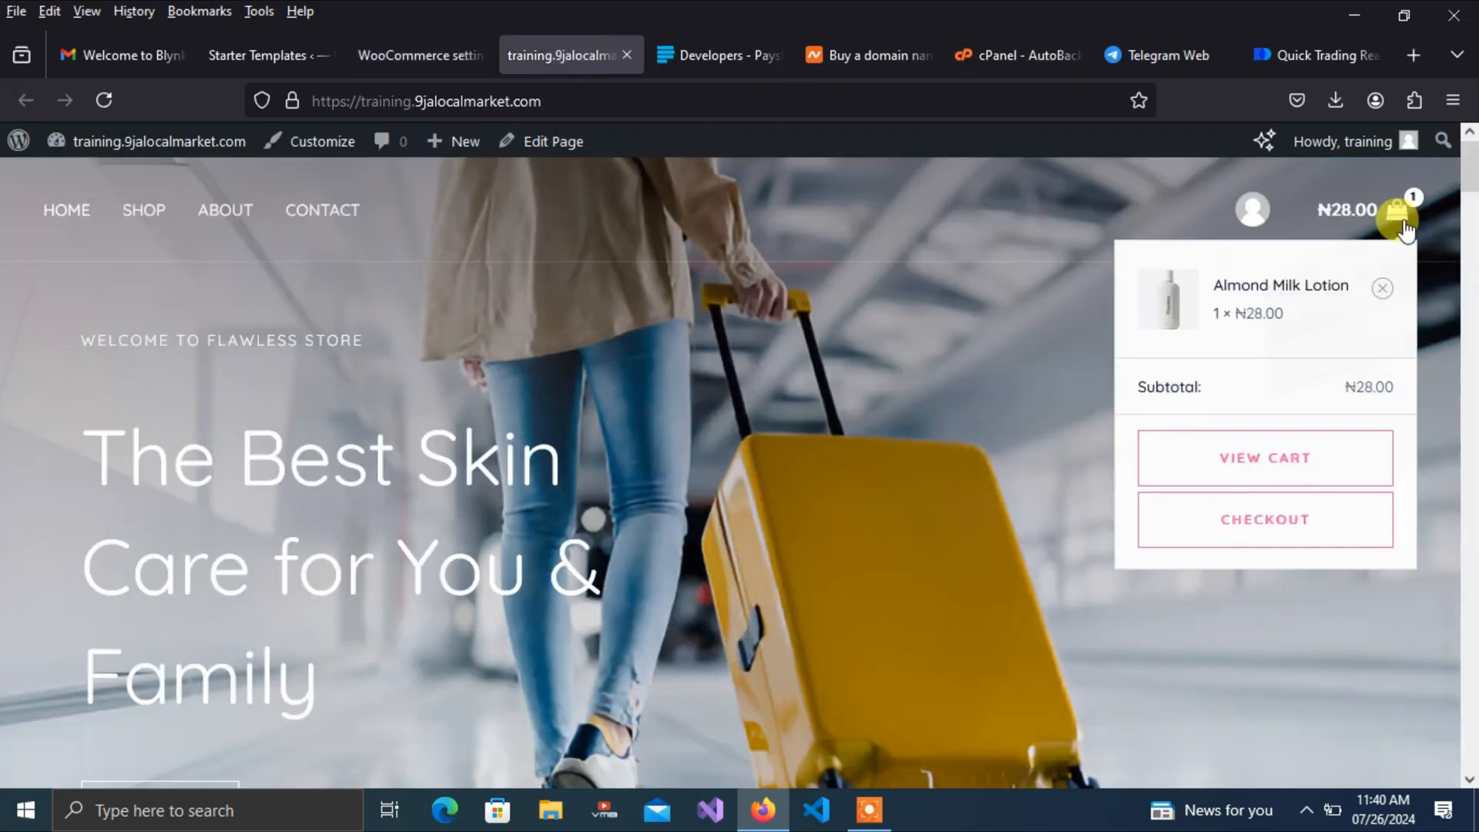
Check out the ₦28.00 cart and select Debit/Credit Cards (Paystack) as the payment method
mouse_move(1398, 211)
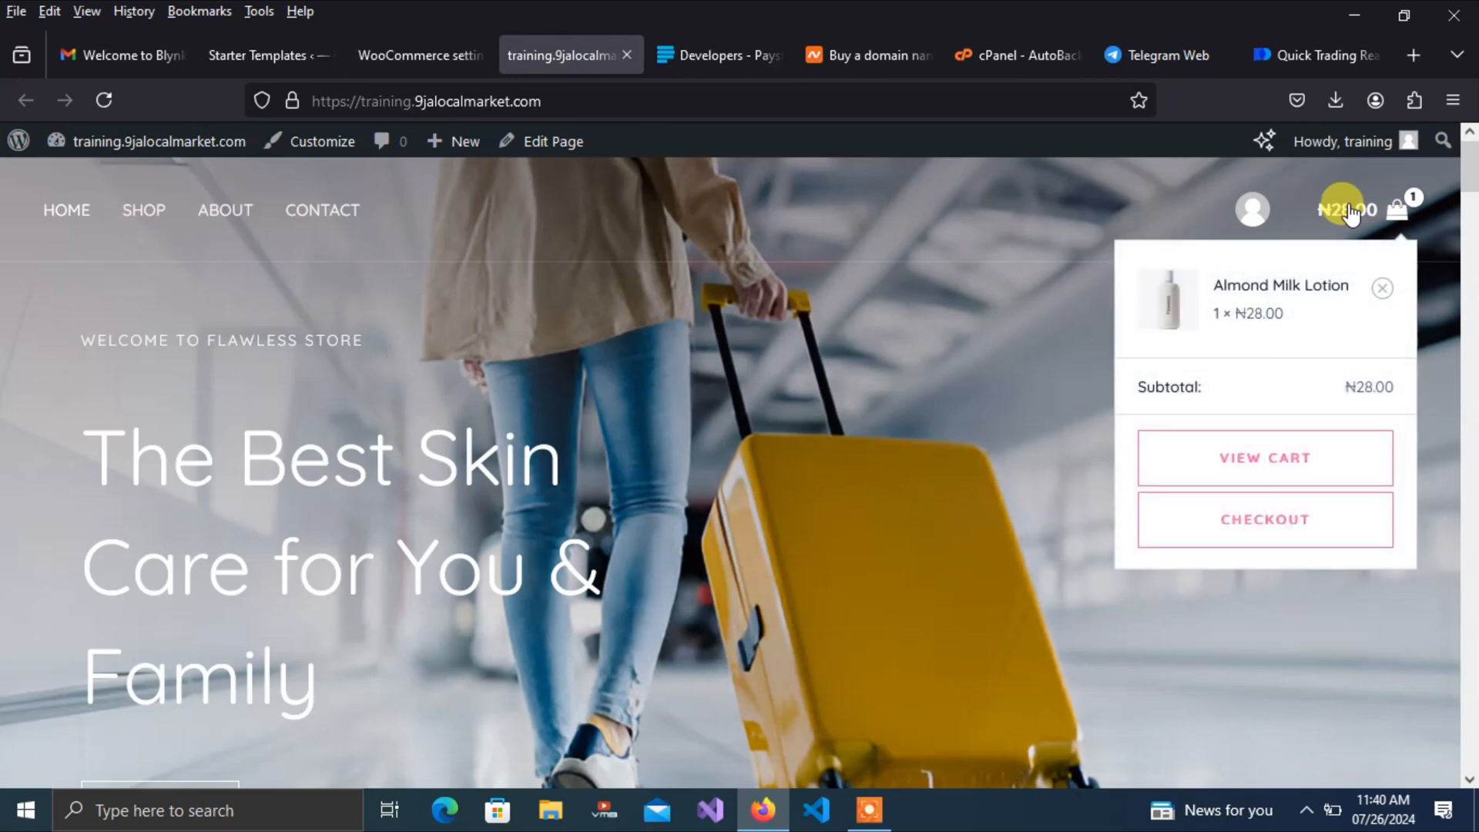
click(1279, 536)
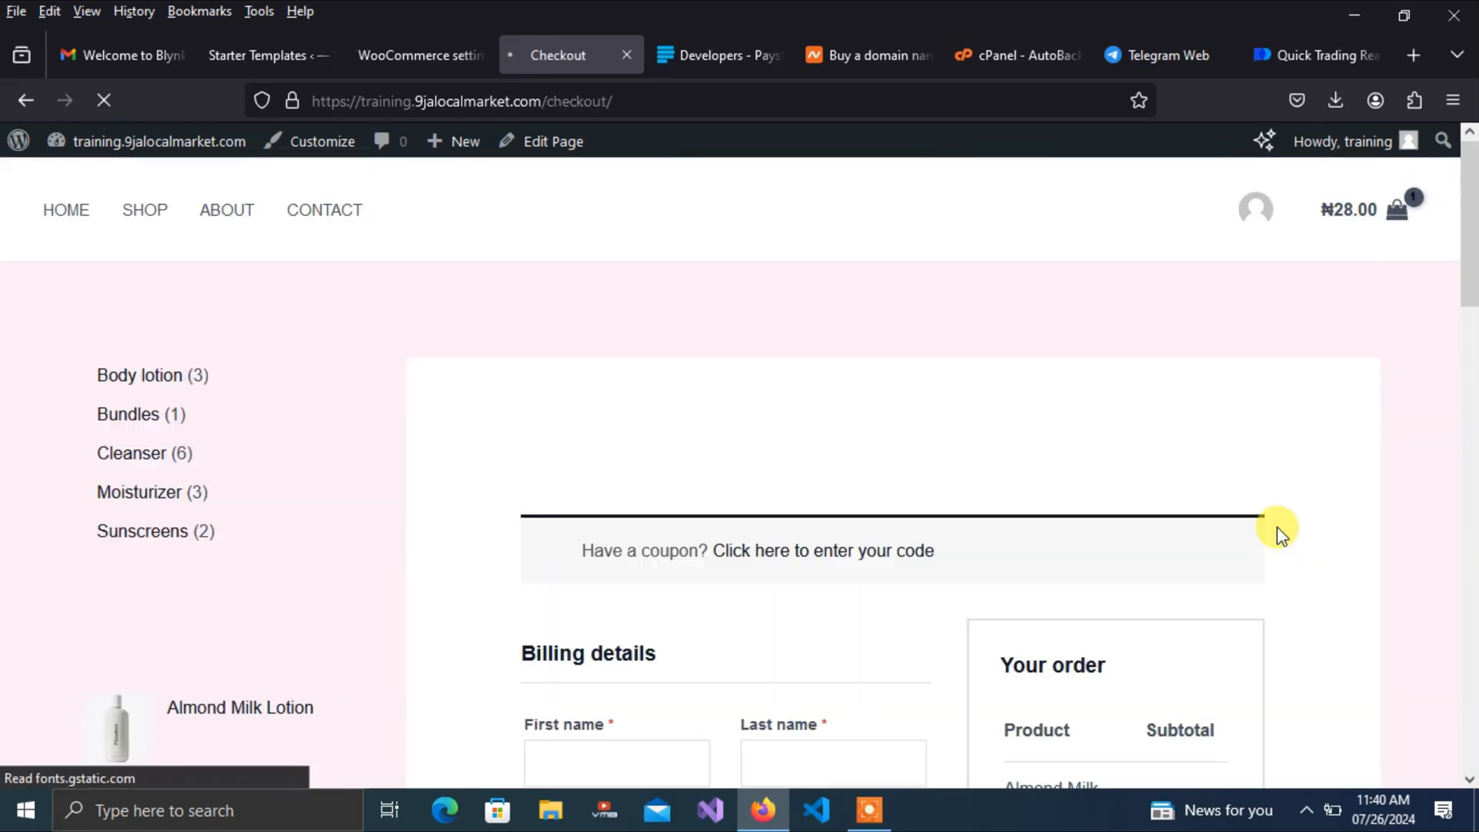
drag(1474, 281, 1474, 549)
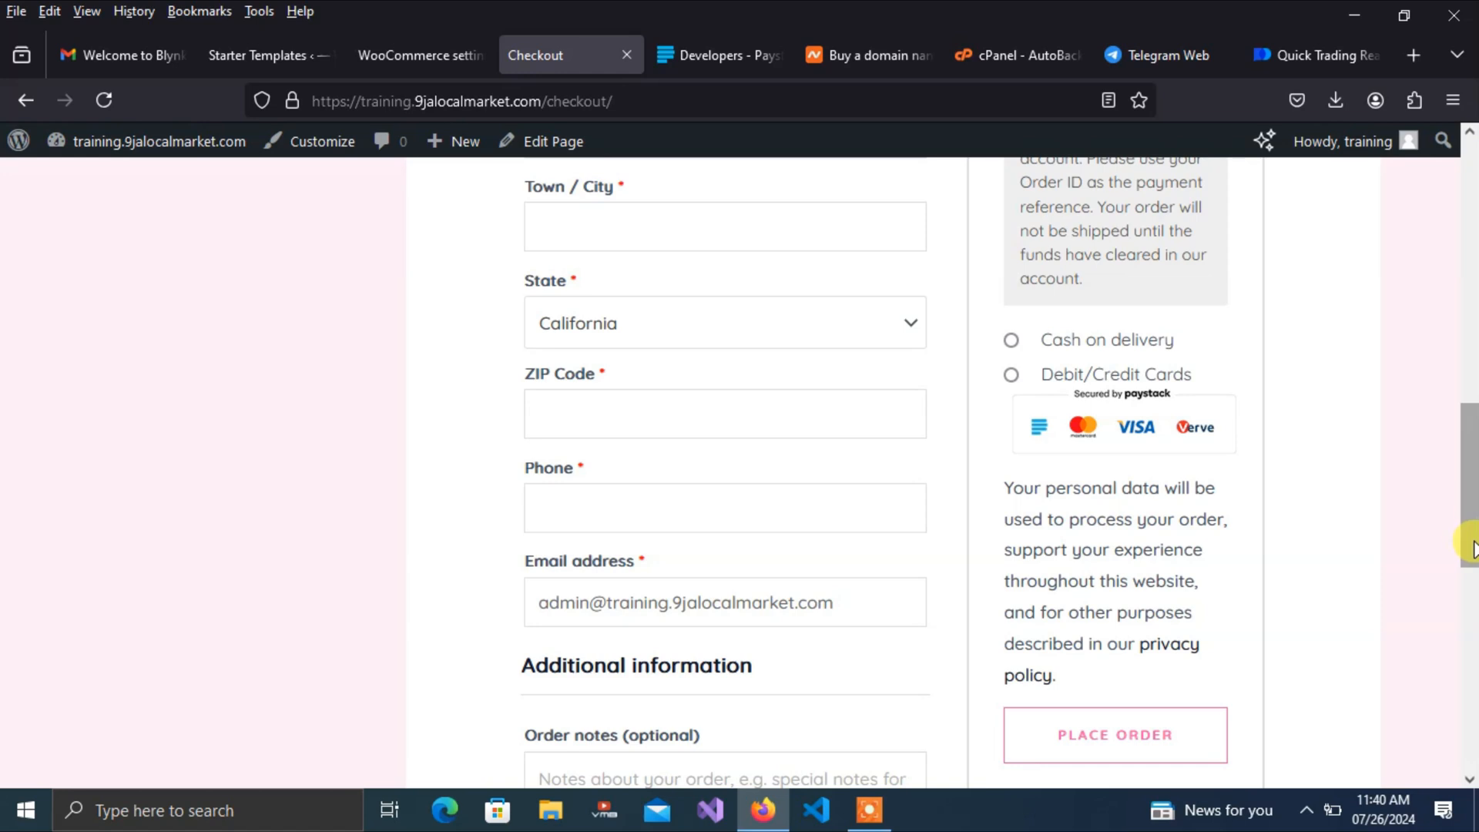
scroll(1467, 553, down, 1)
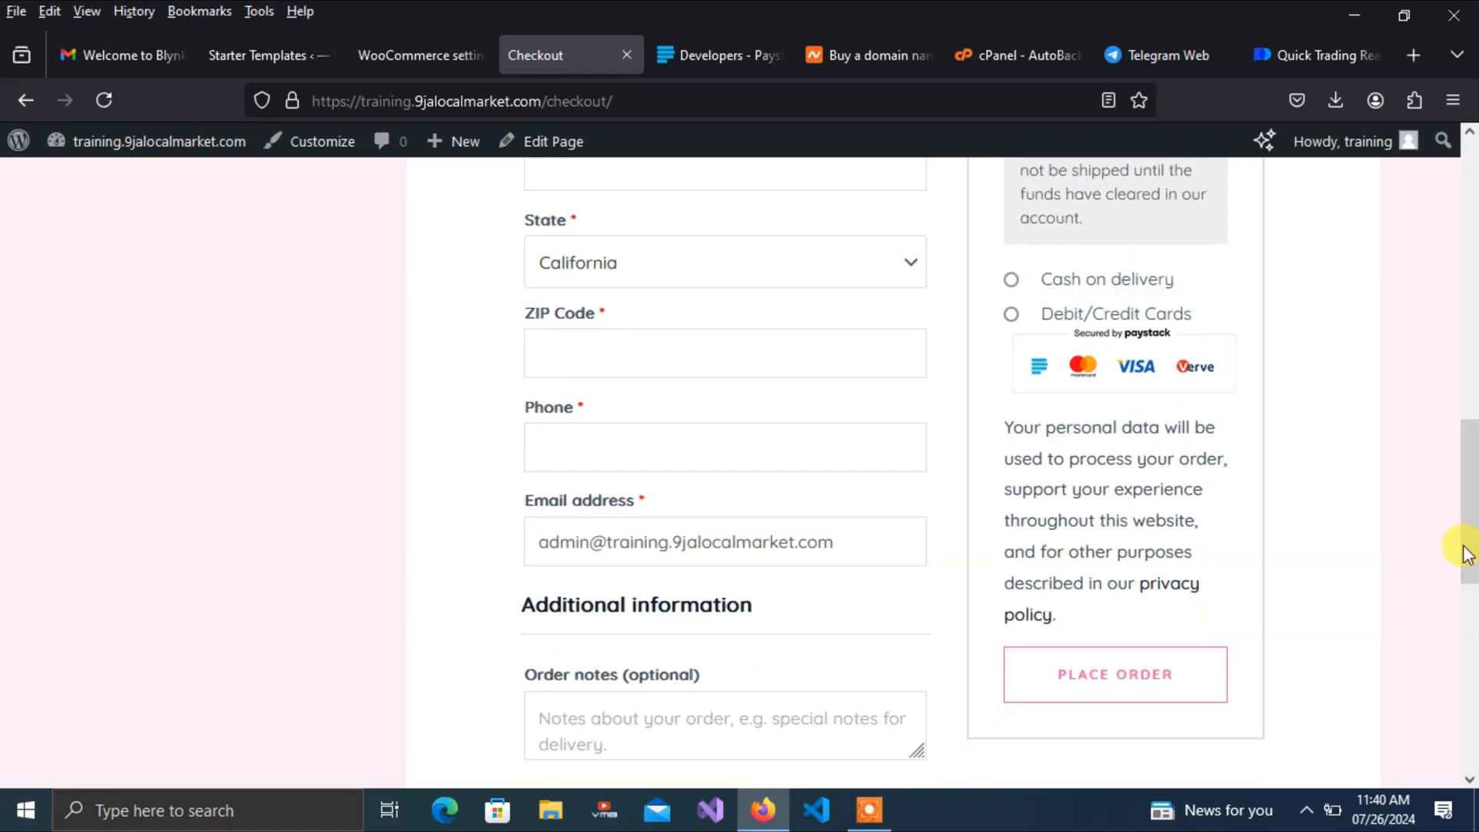
drag(1470, 526, 1465, 483)
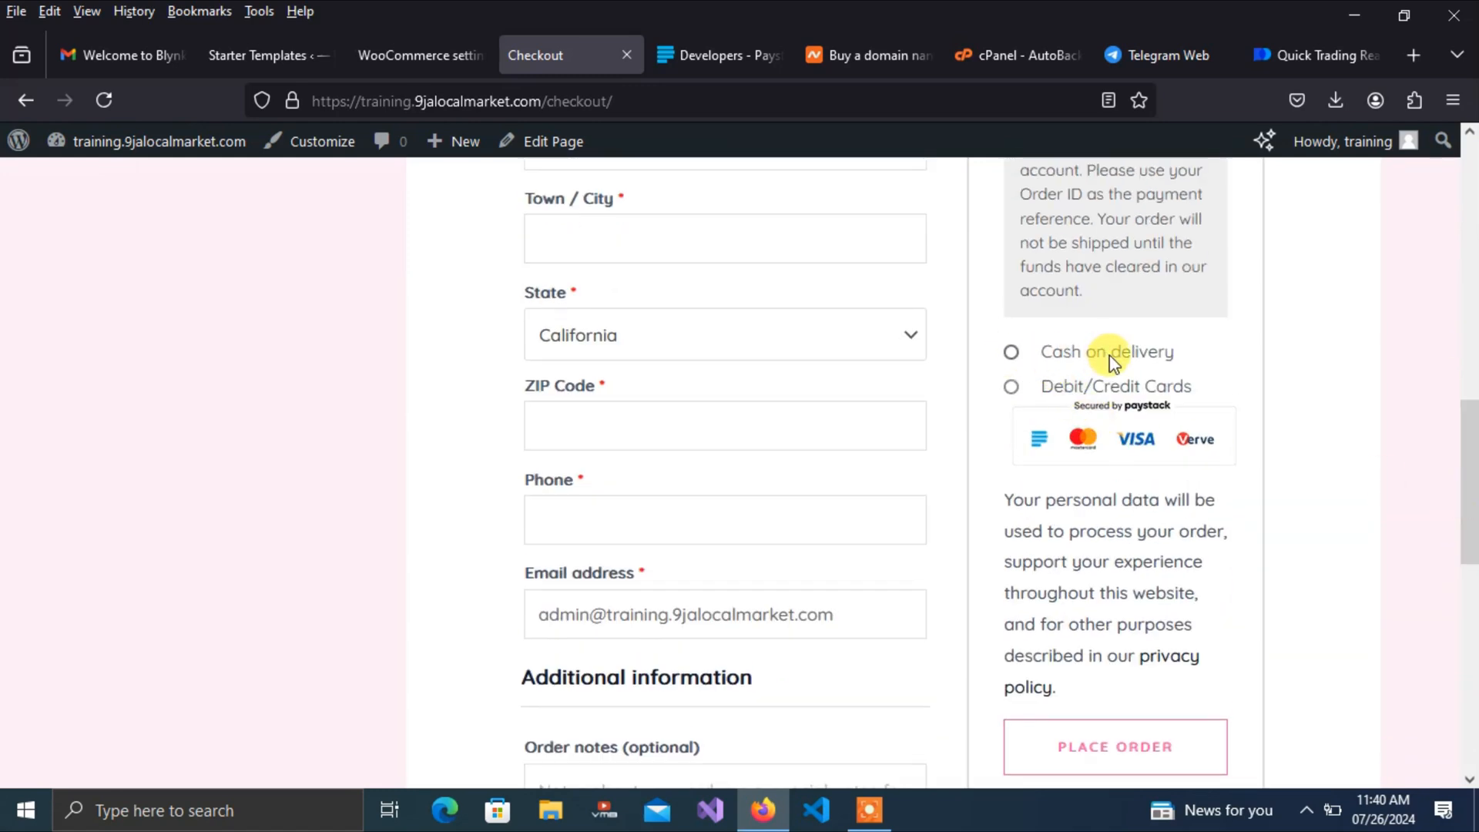
click(1010, 387)
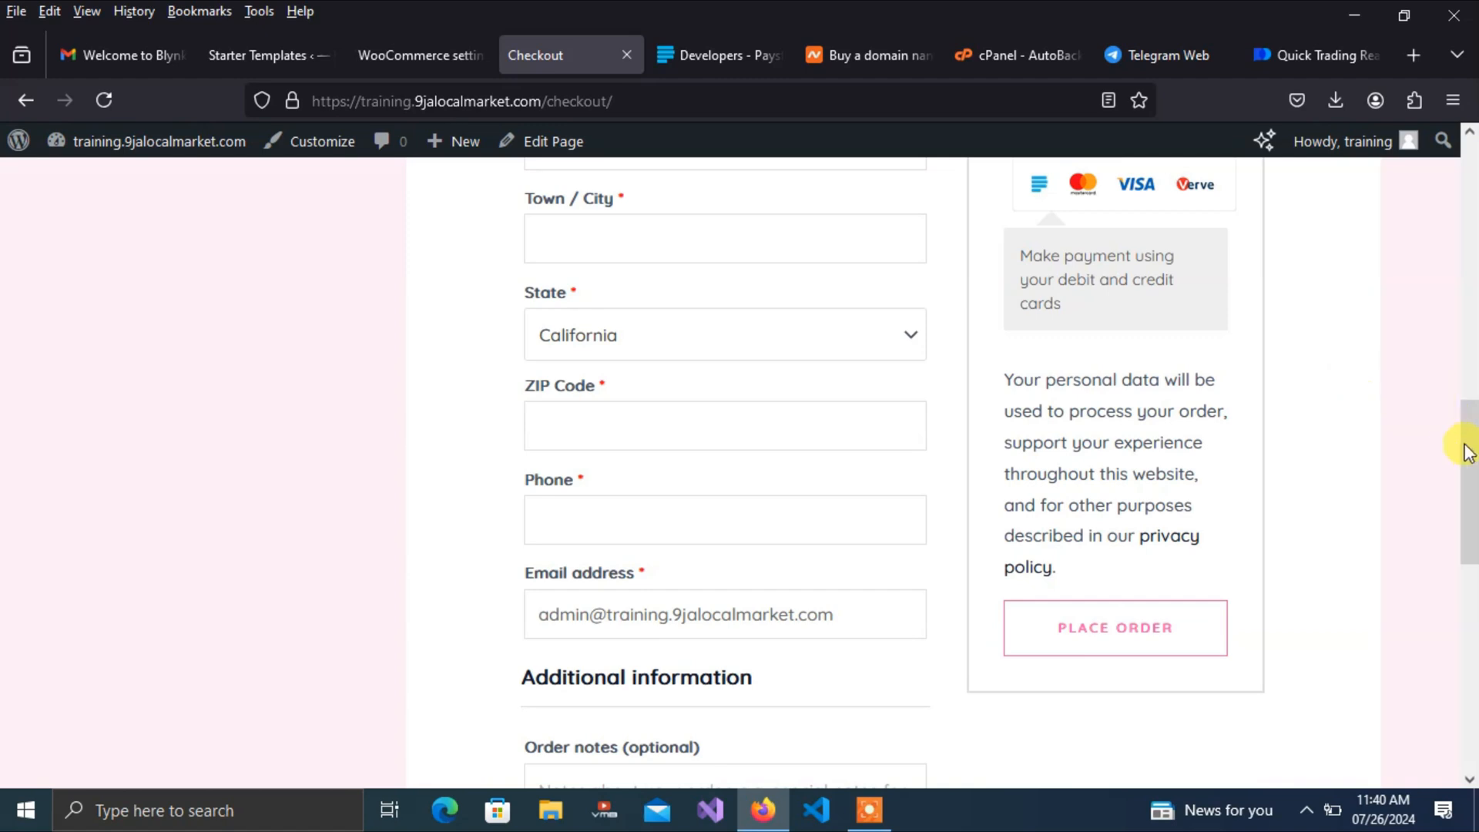
scroll(1471, 408, up, 3)
drag(1473, 397, 1472, 396)
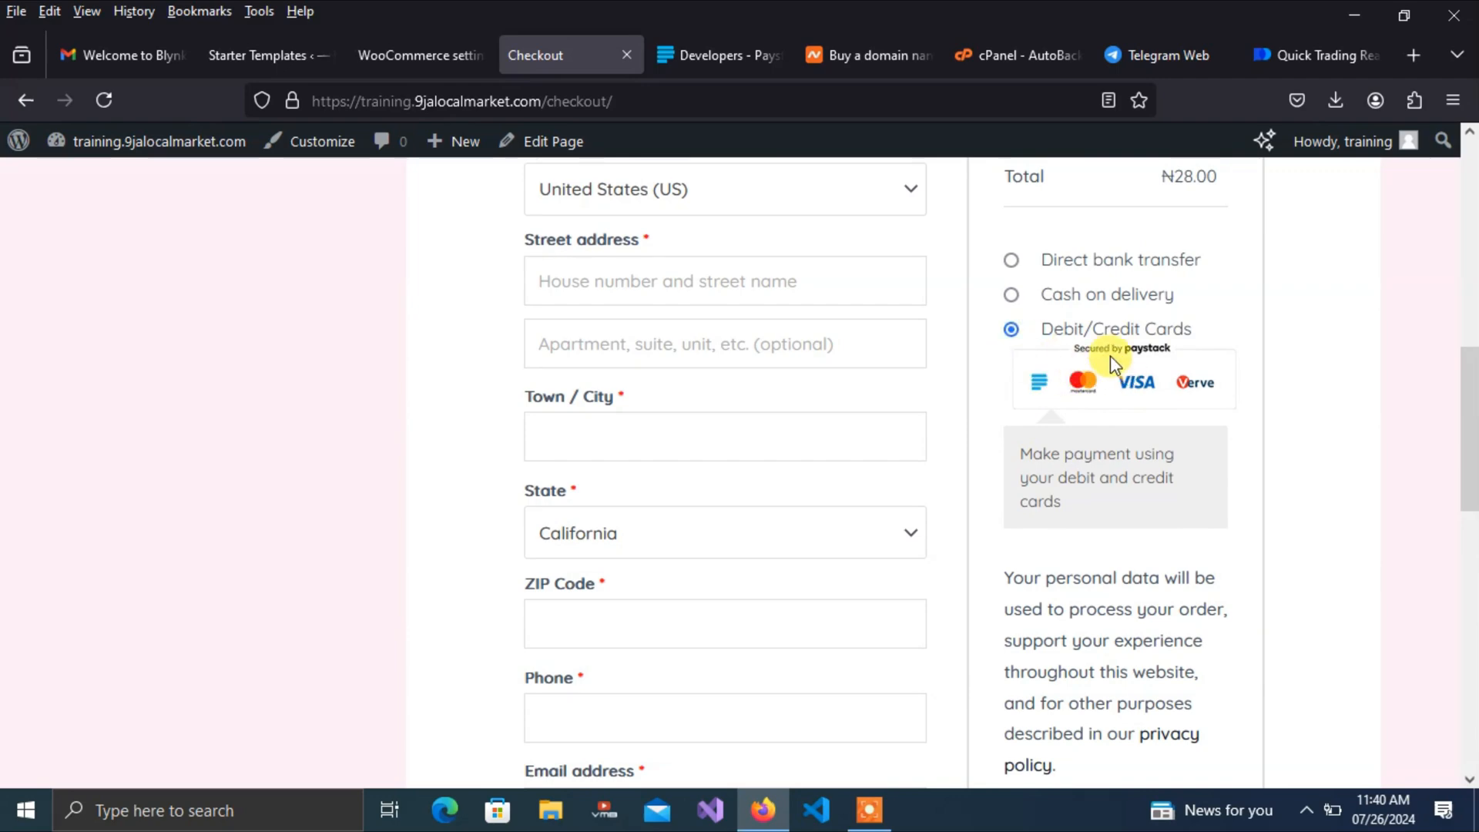
drag(1472, 423, 1473, 327)
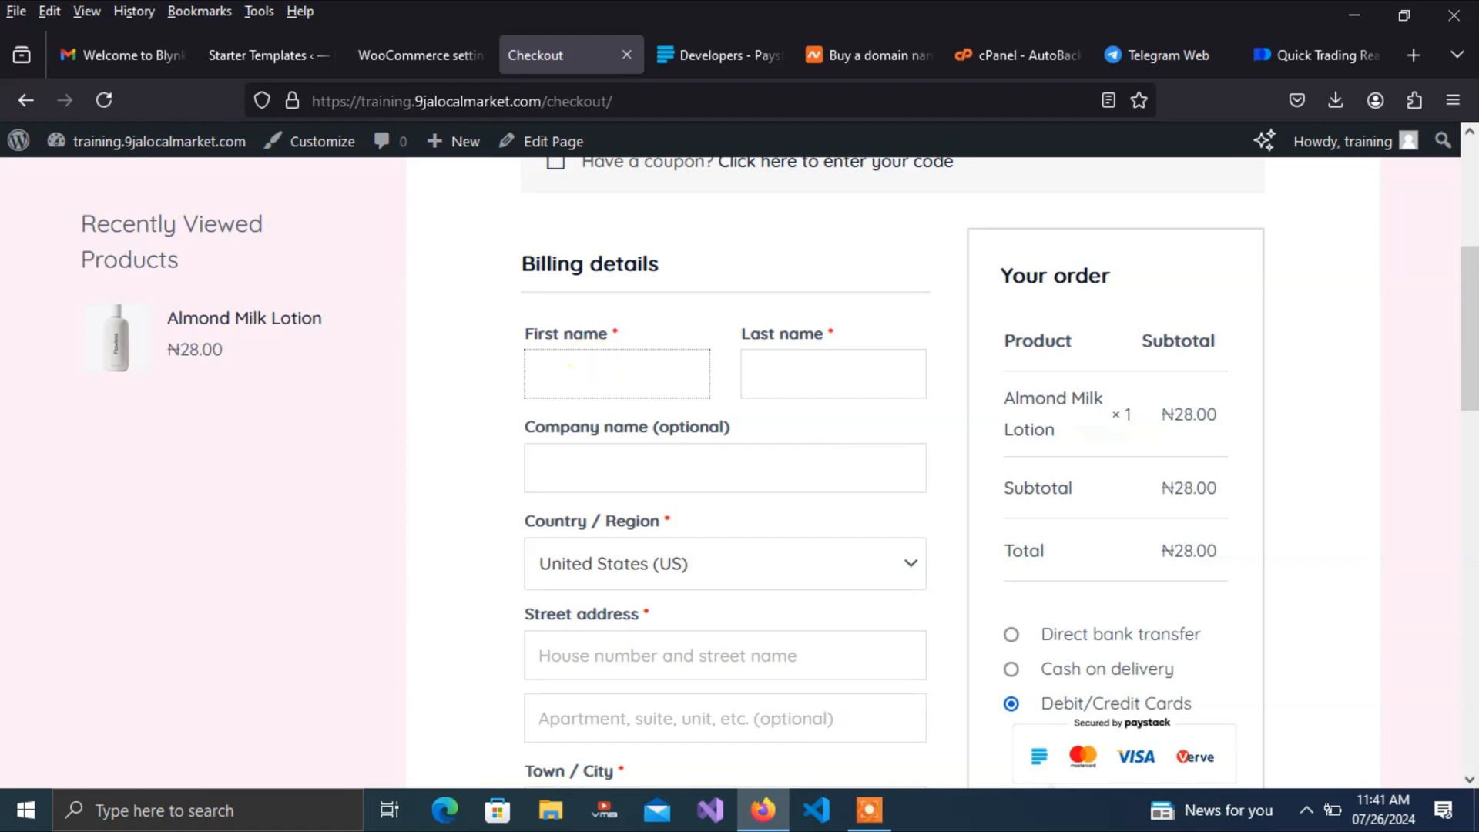
Enter the billing first name and set the billing country to Nigeria
text(joshua)
key(Tab)
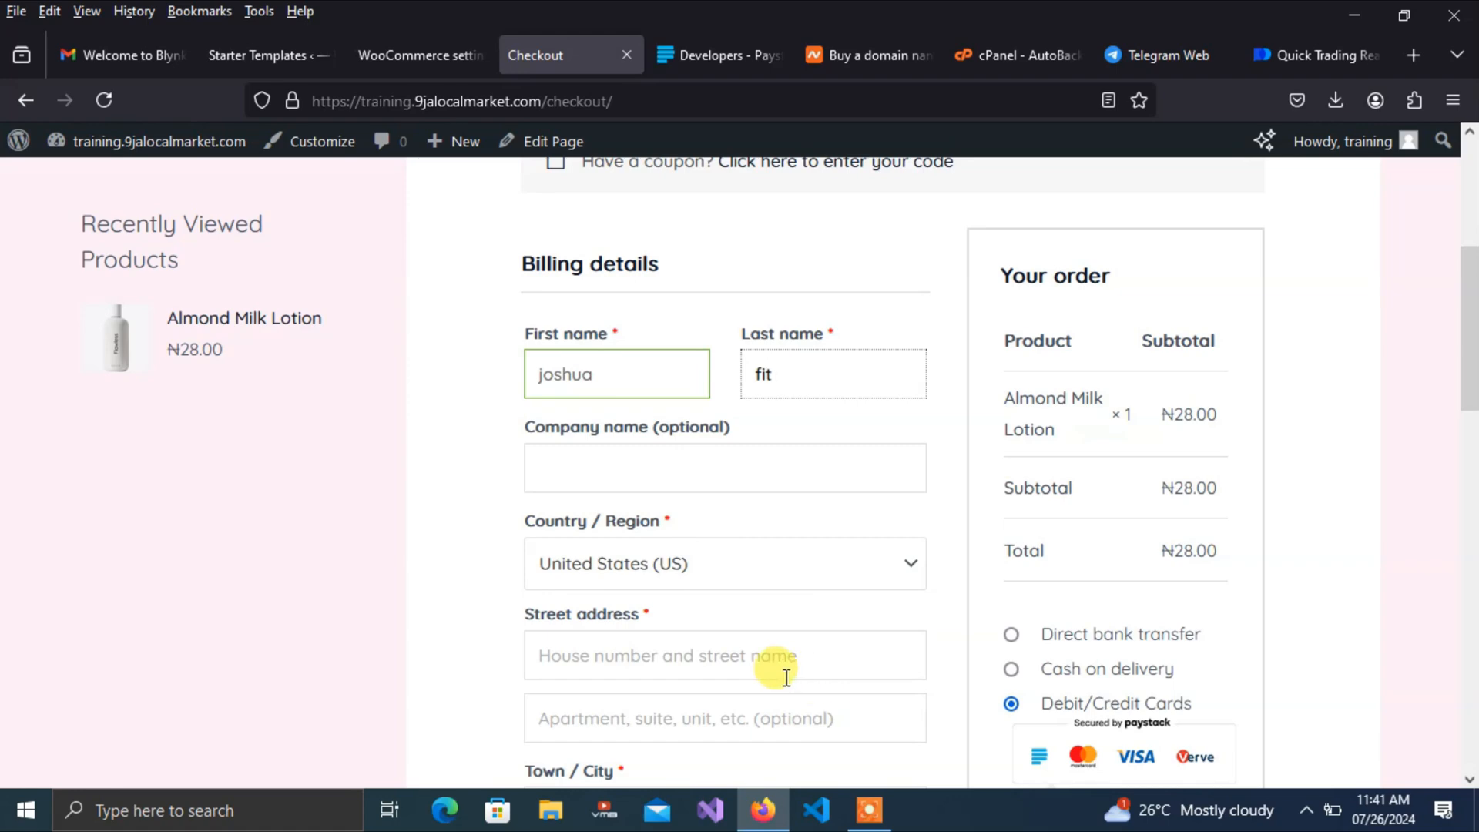
click(740, 566)
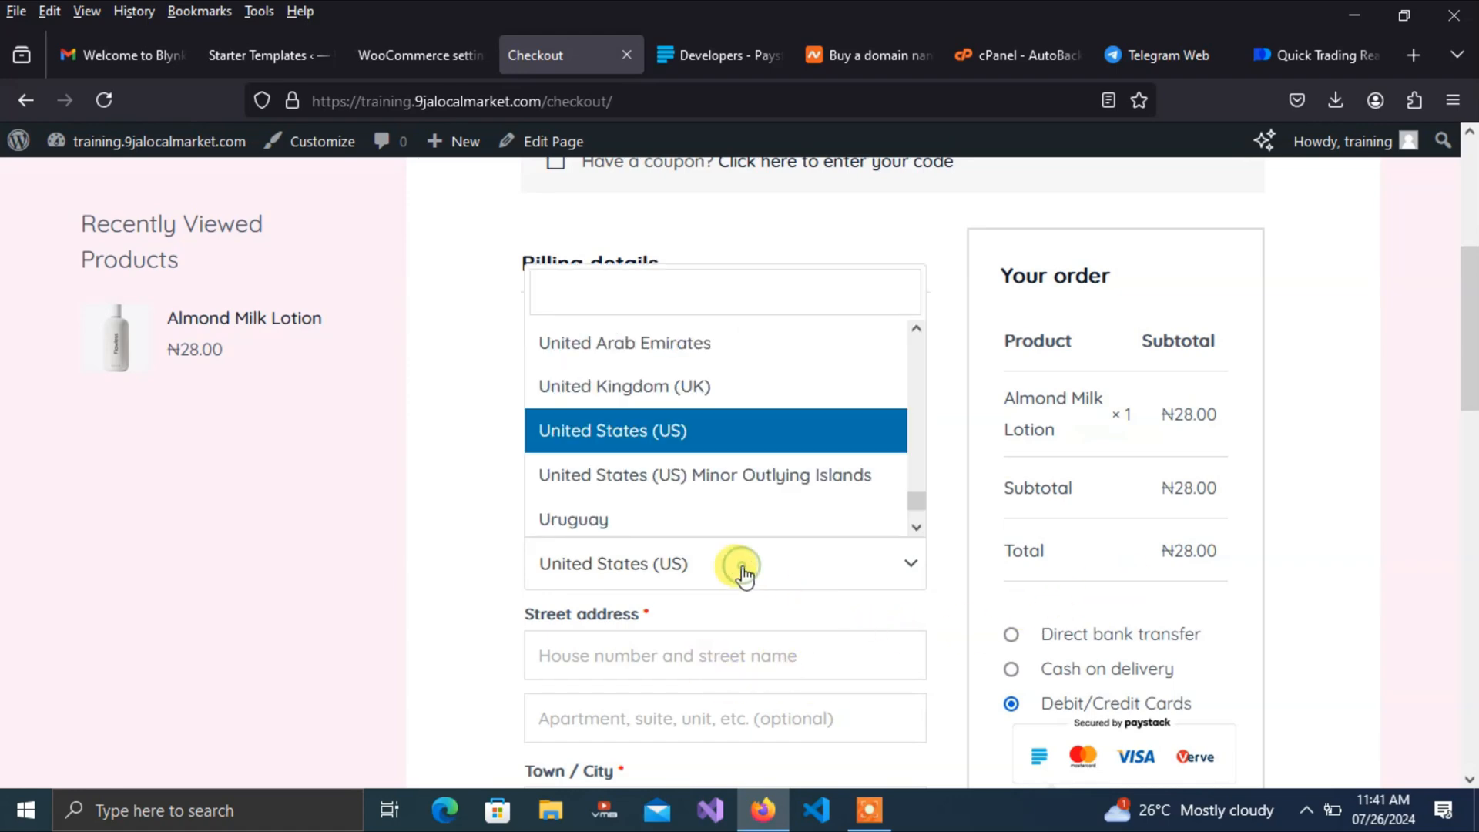
click(662, 292)
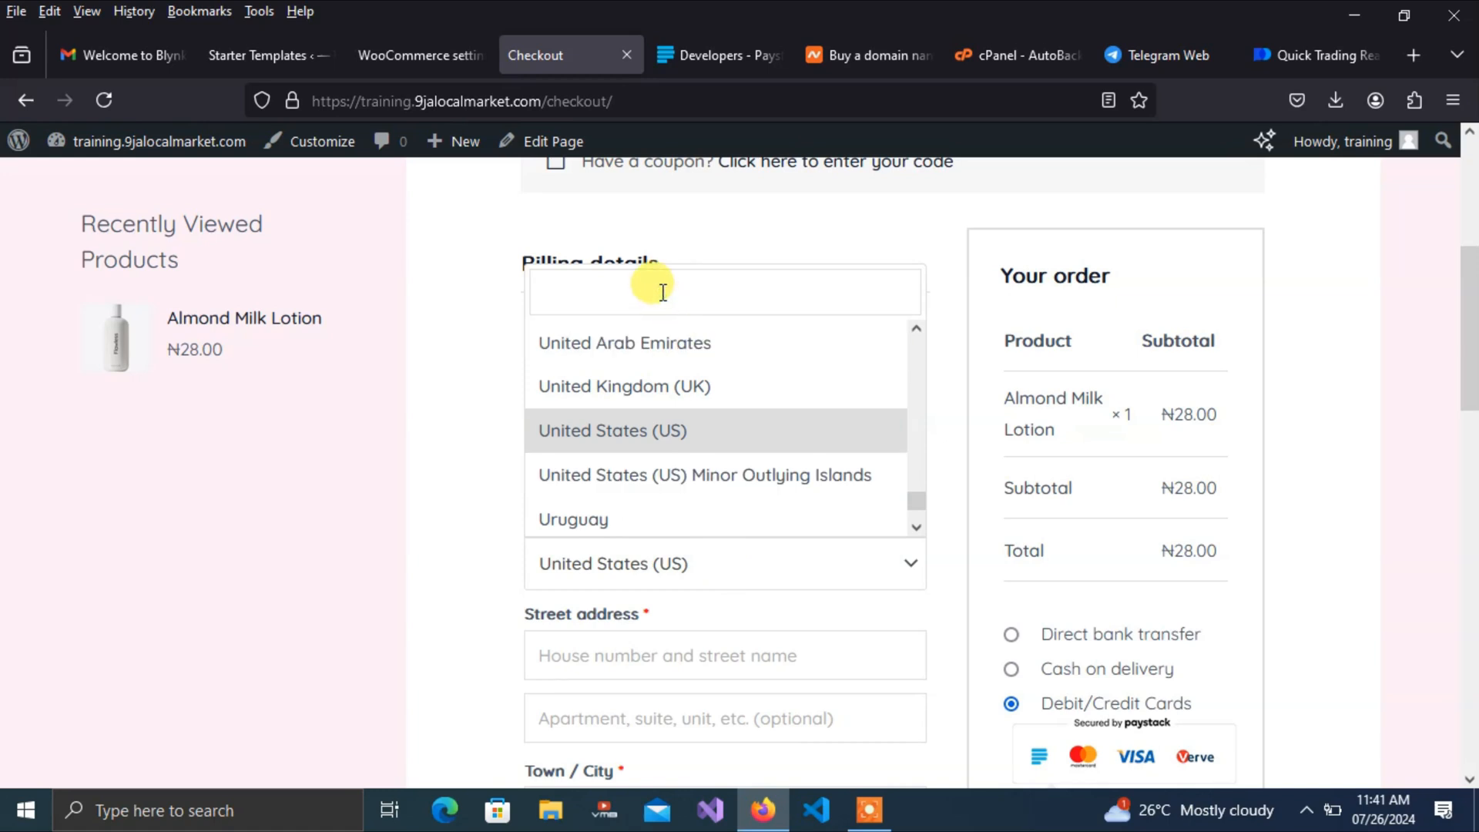
text(nig)
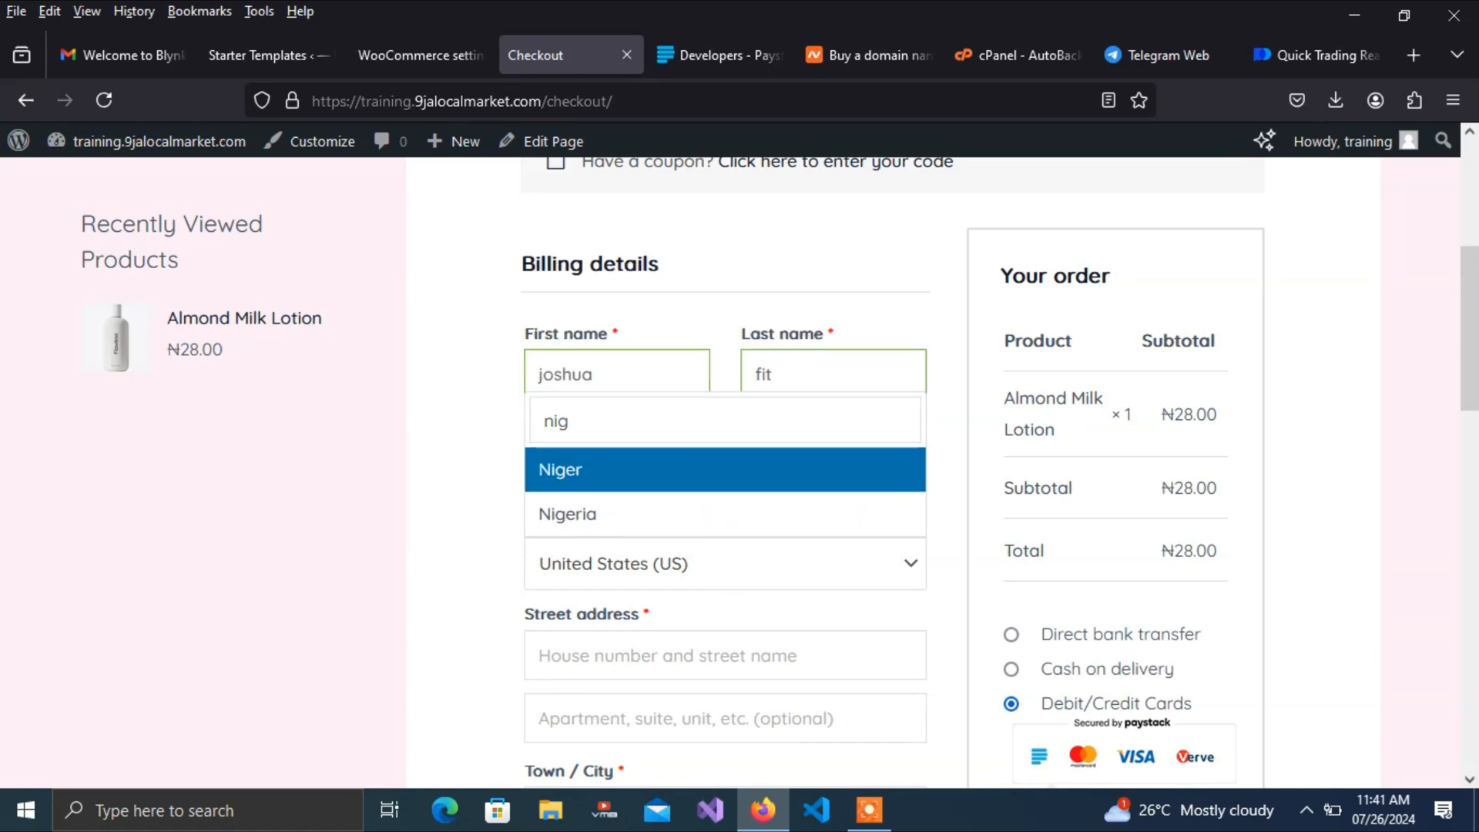
click(581, 516)
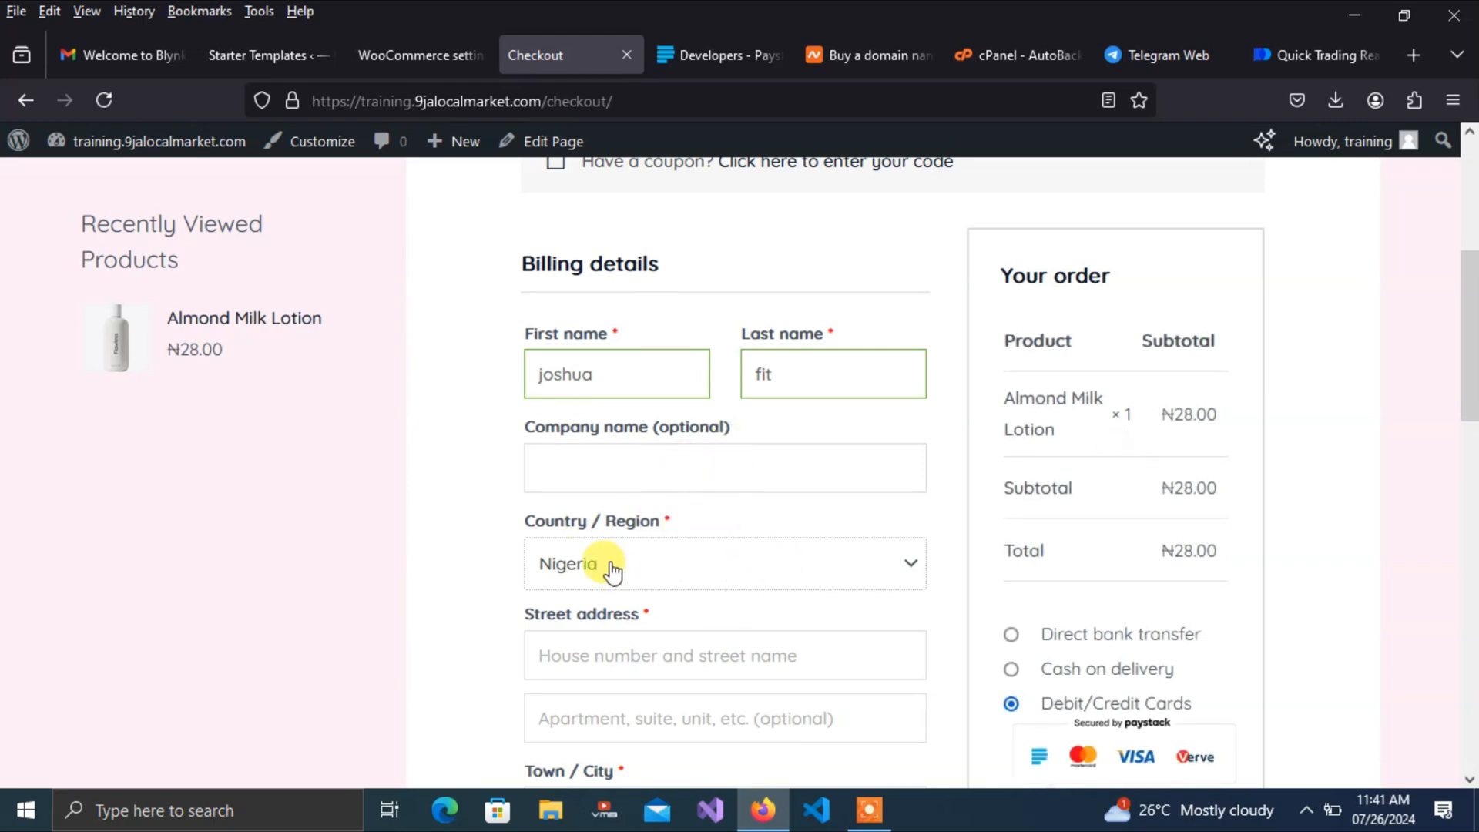
Fill in street address, town/city, state Abuja and phone number, then place the order
drag(1465, 347, 1466, 416)
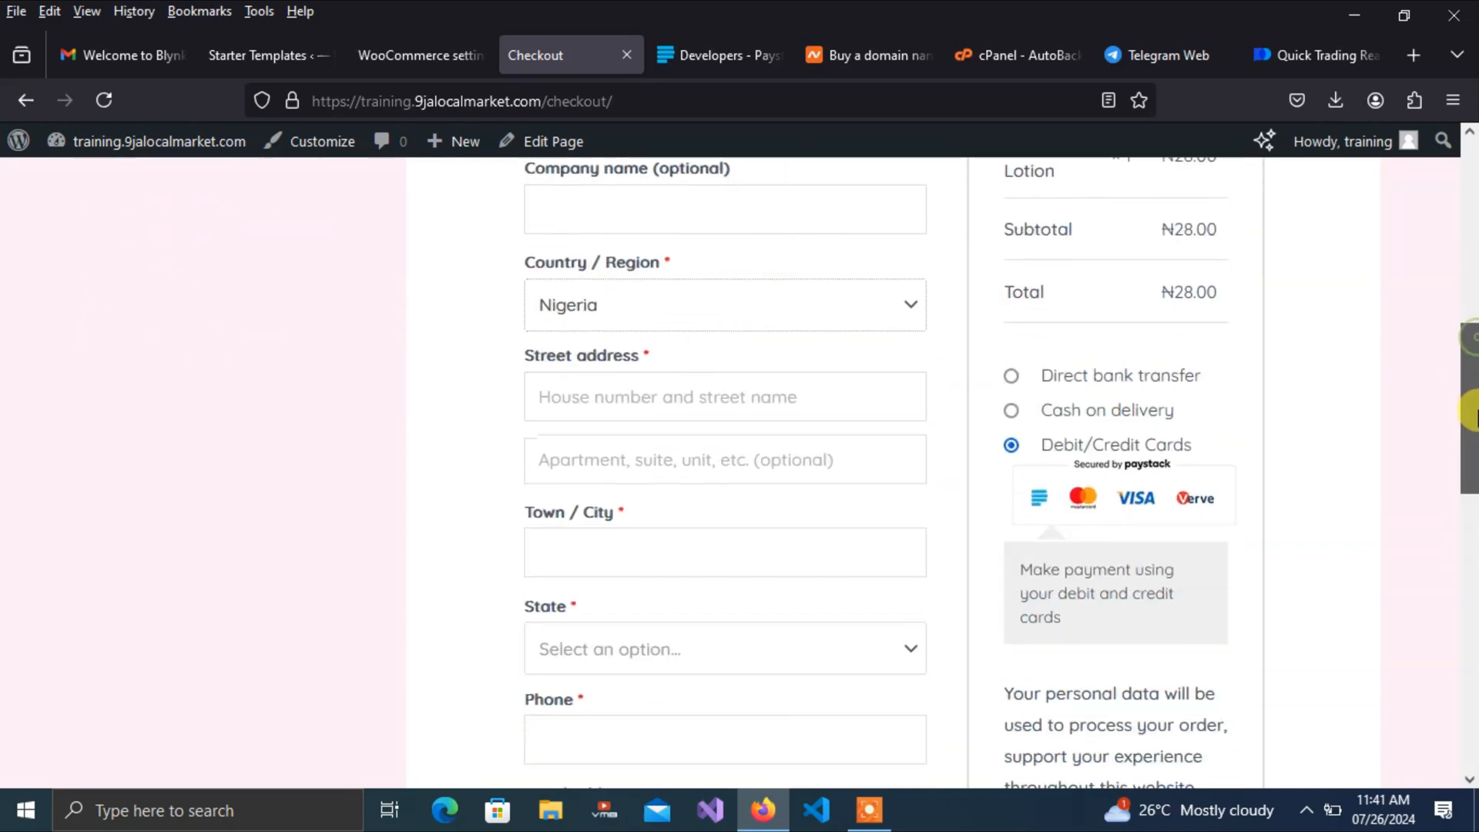
click(643, 399)
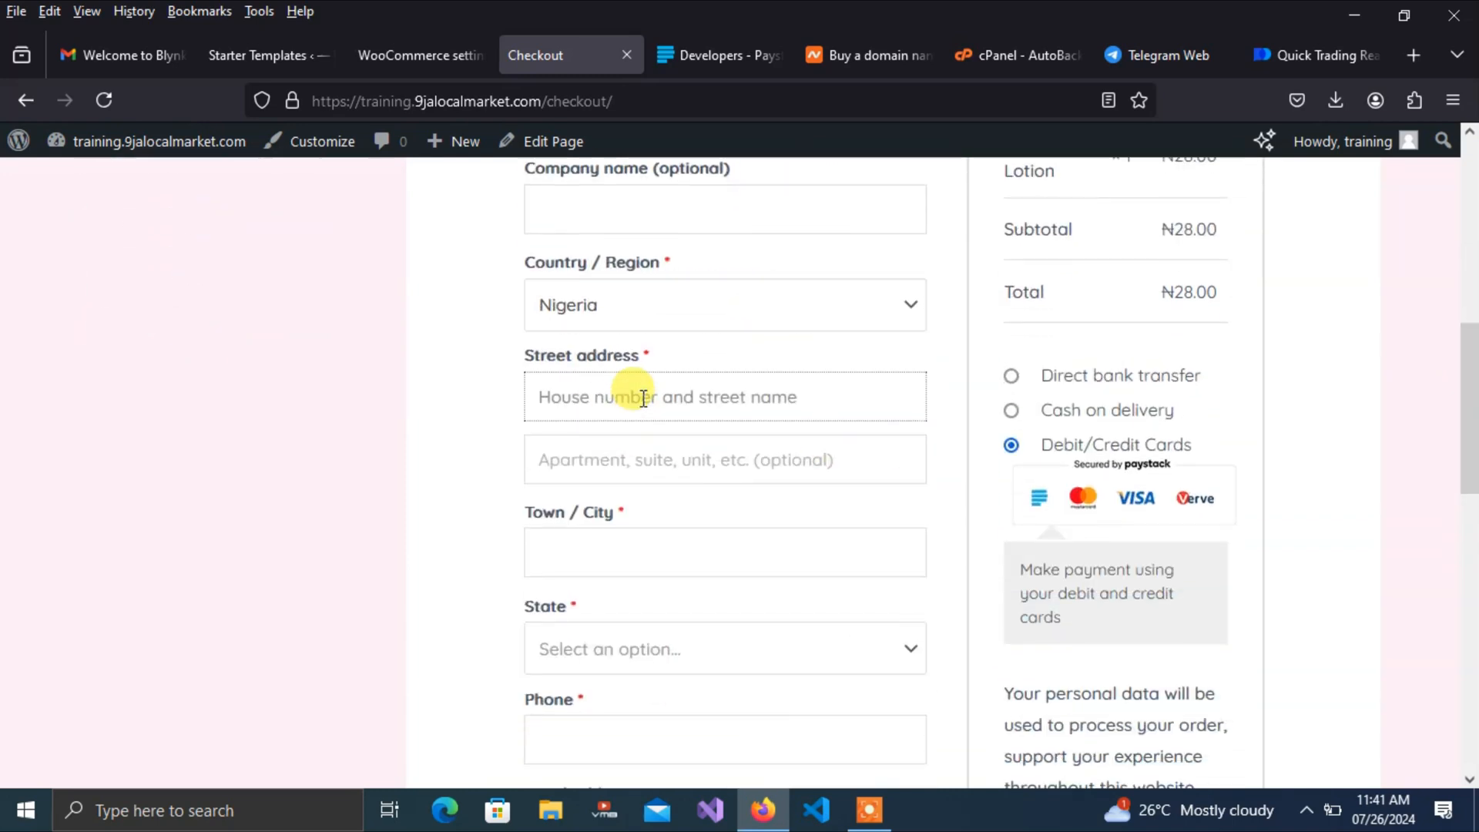
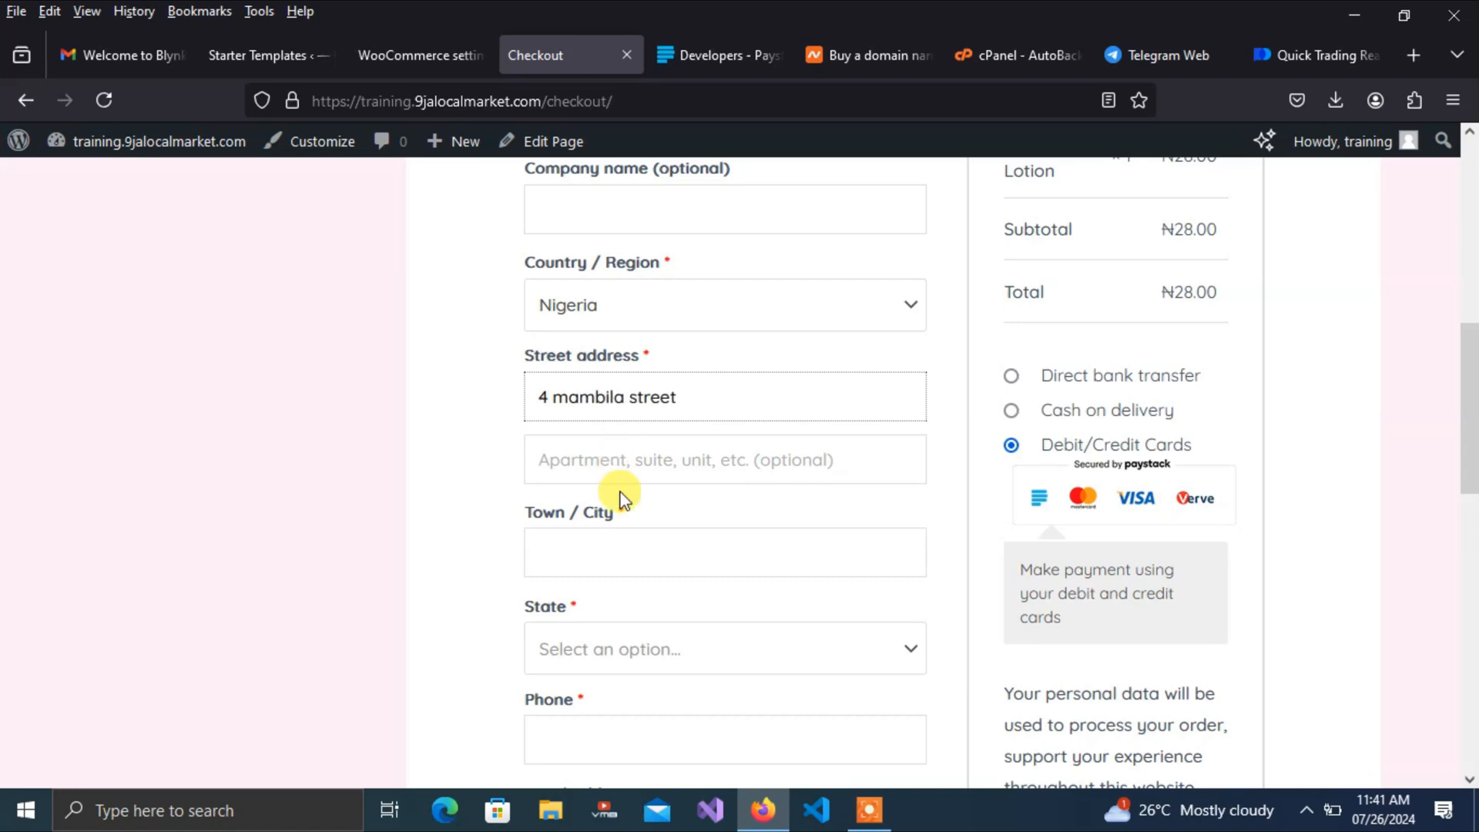
click(598, 554)
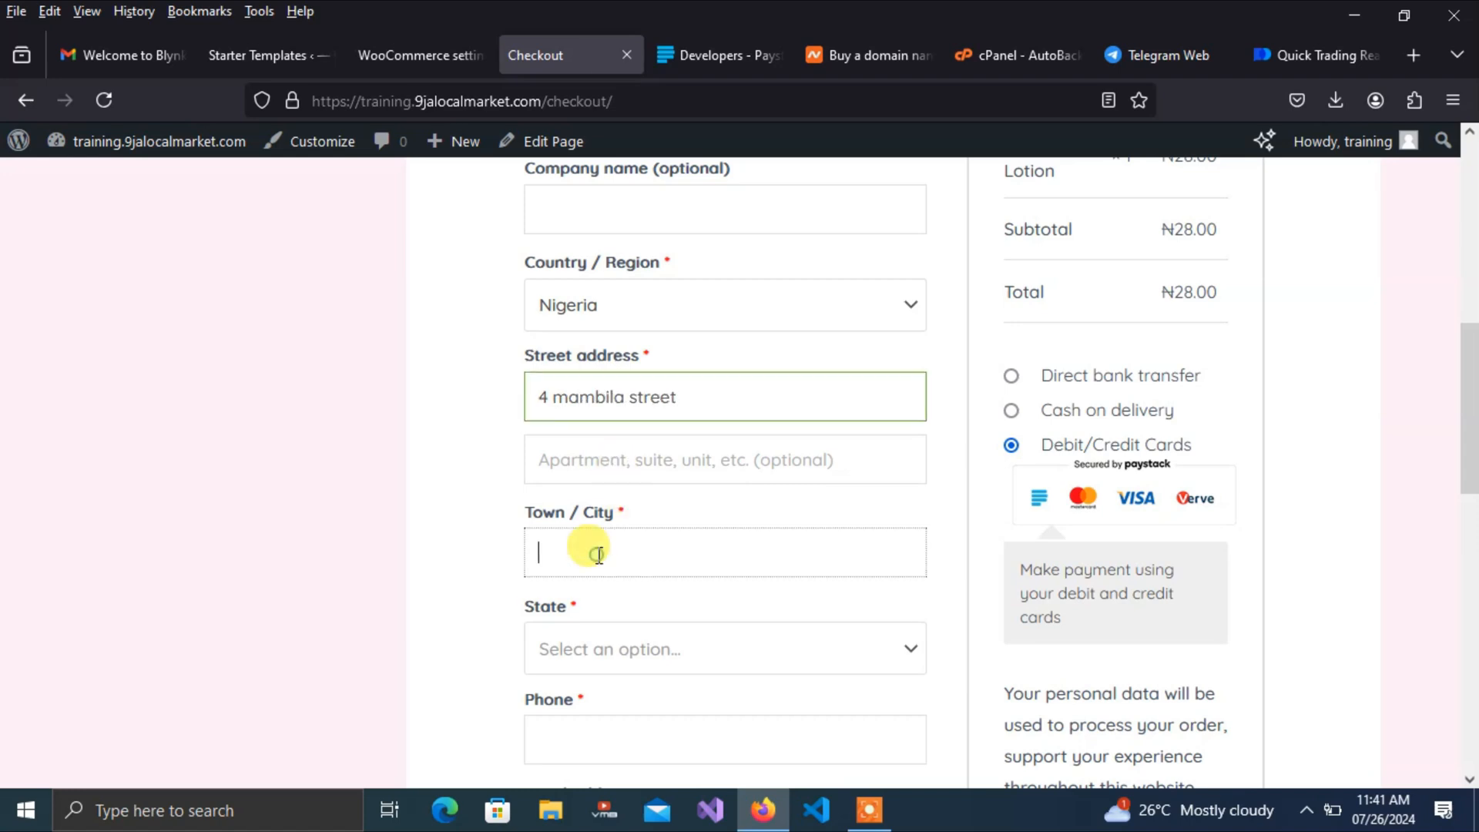
text(fct)
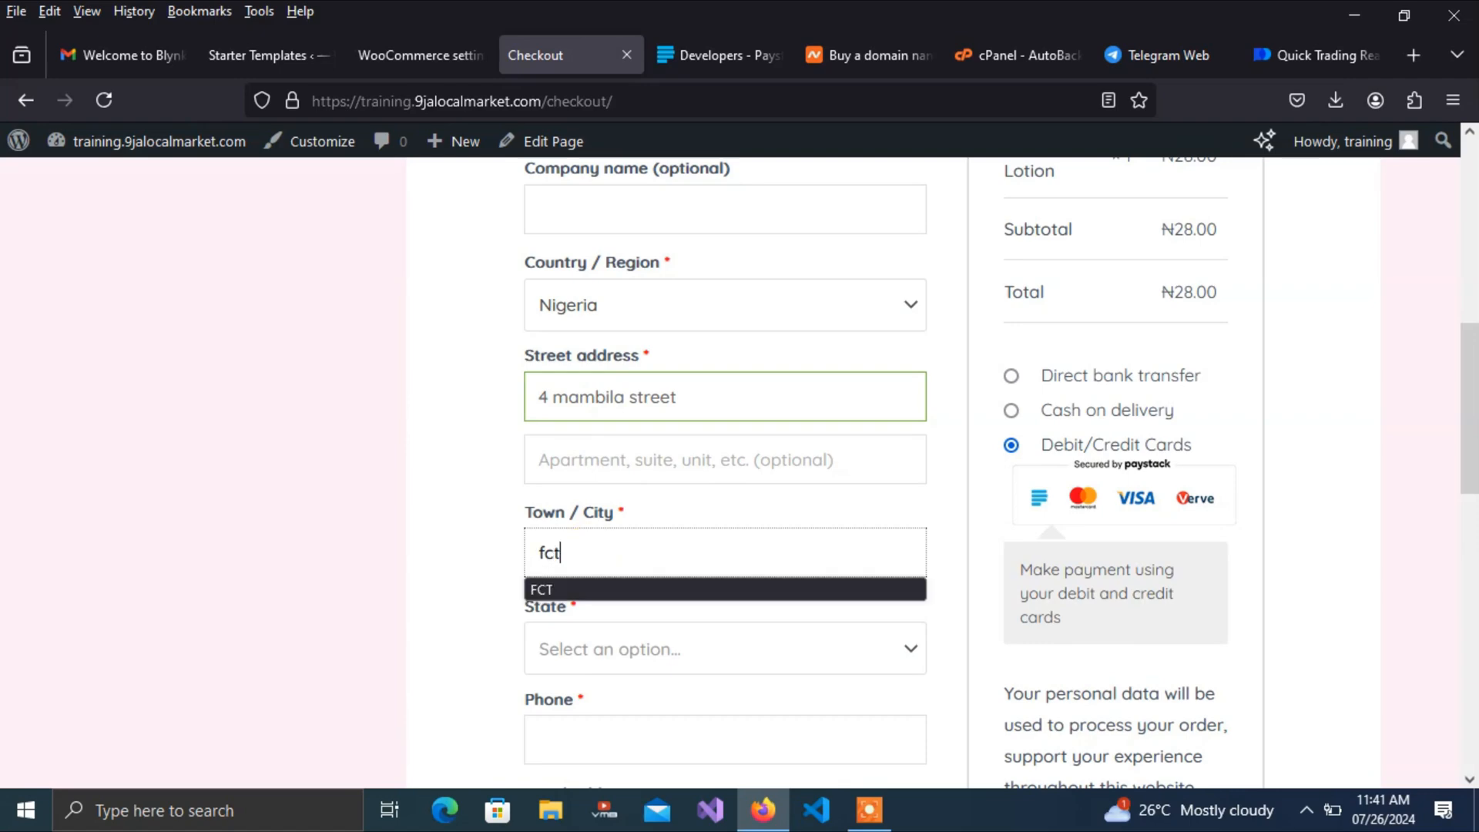
click(604, 647)
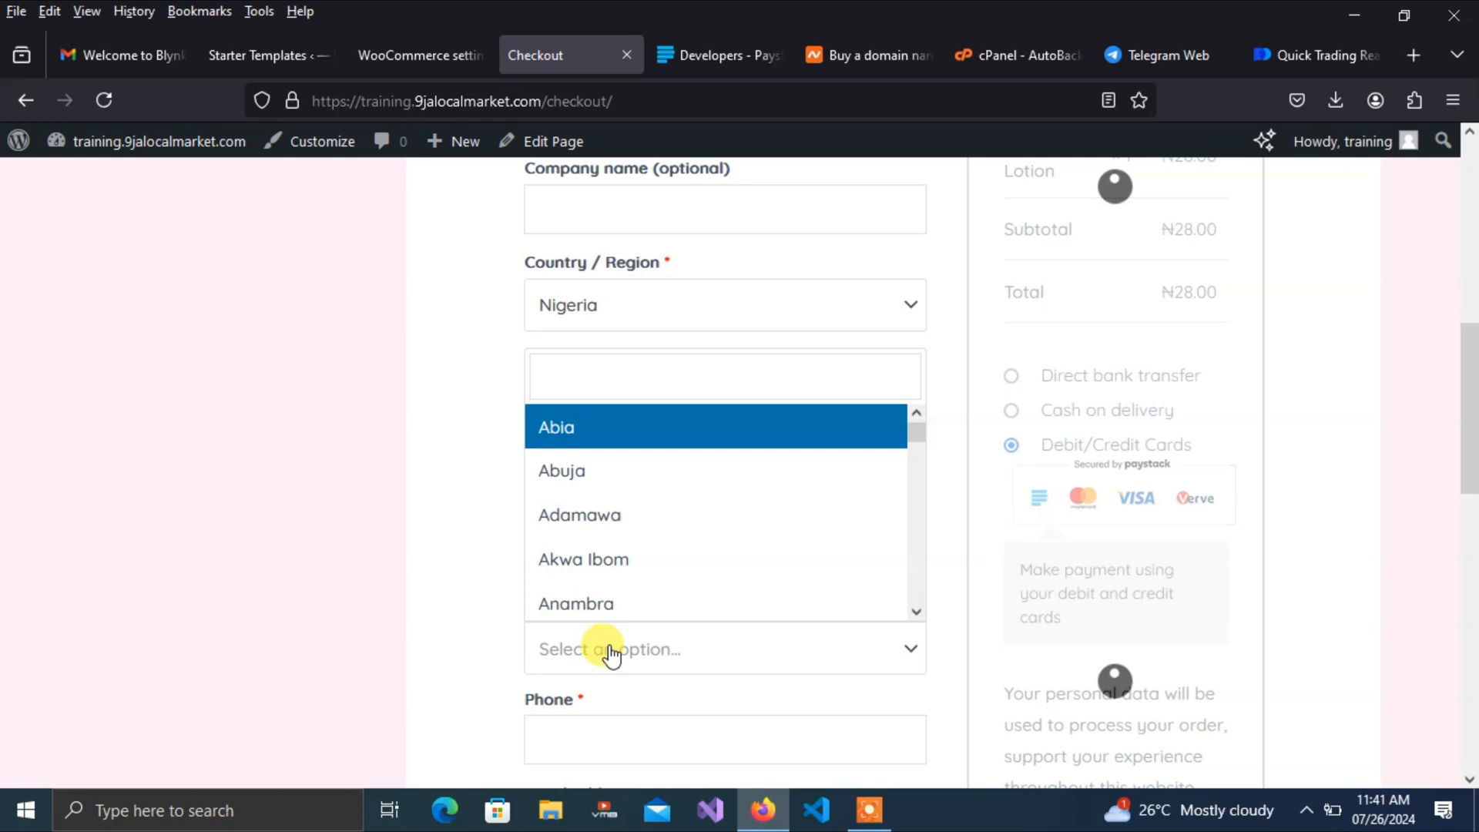
click(578, 482)
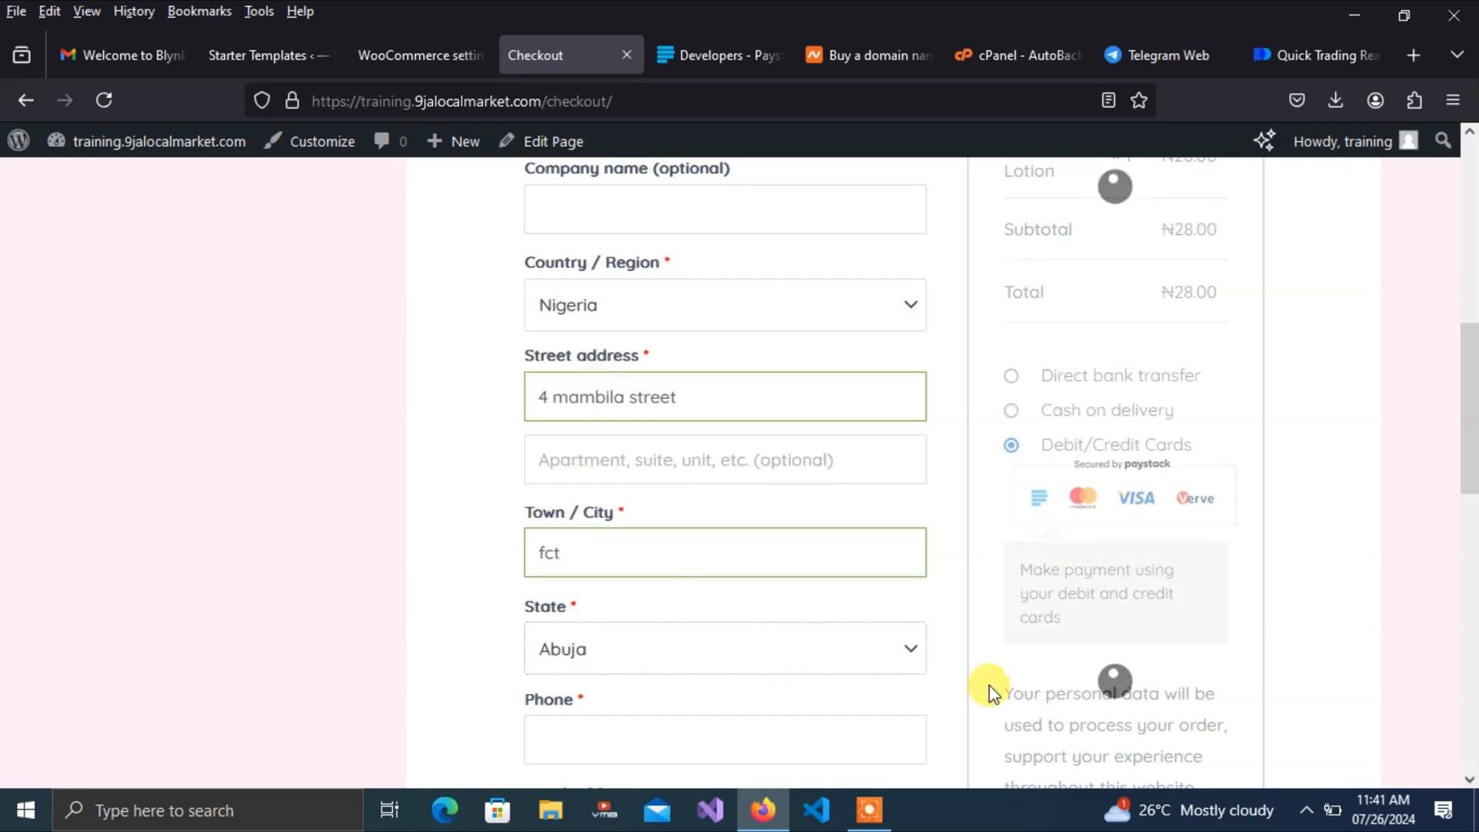
click(643, 742)
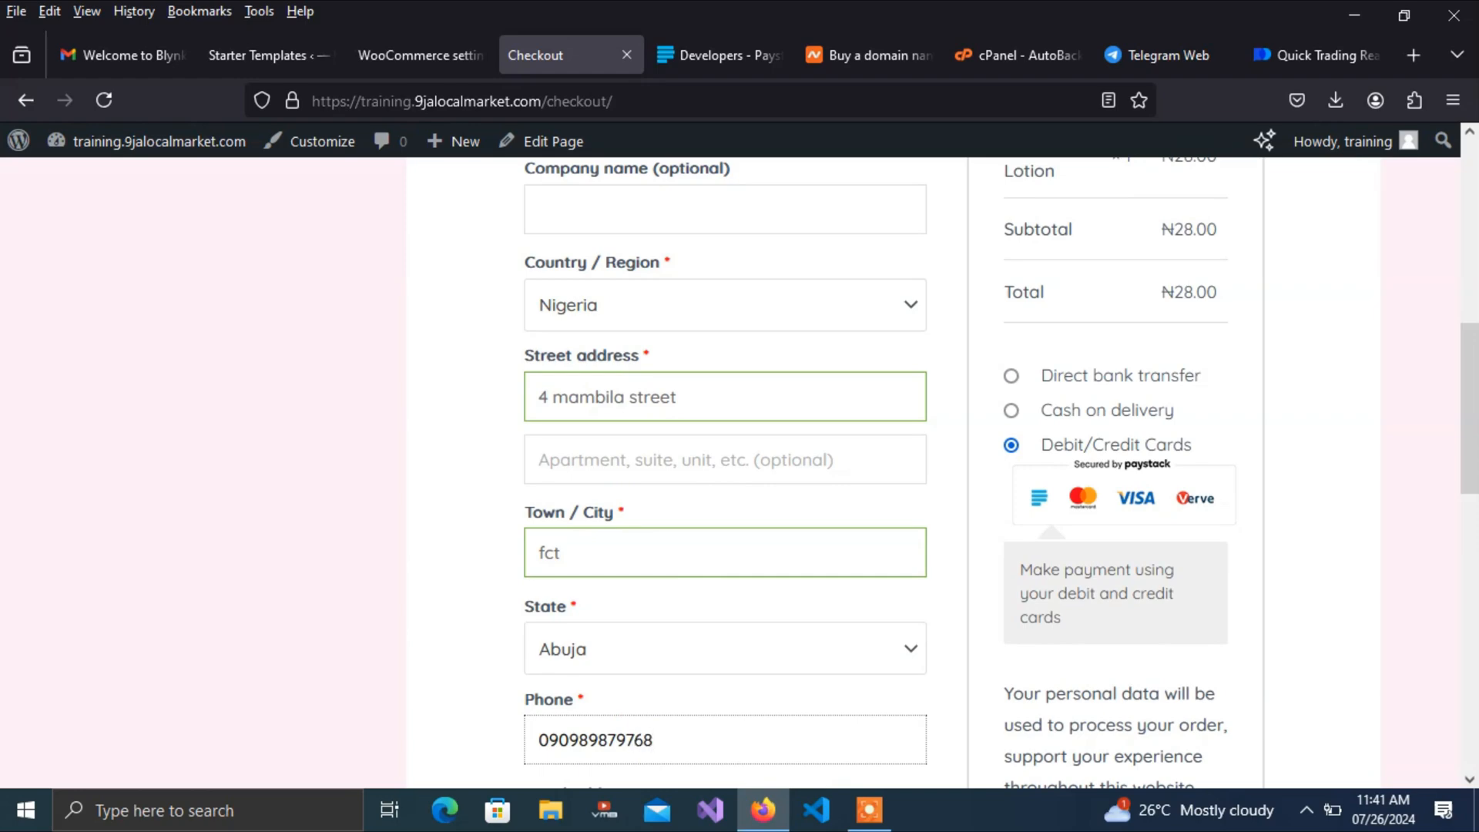
drag(1466, 379, 1469, 536)
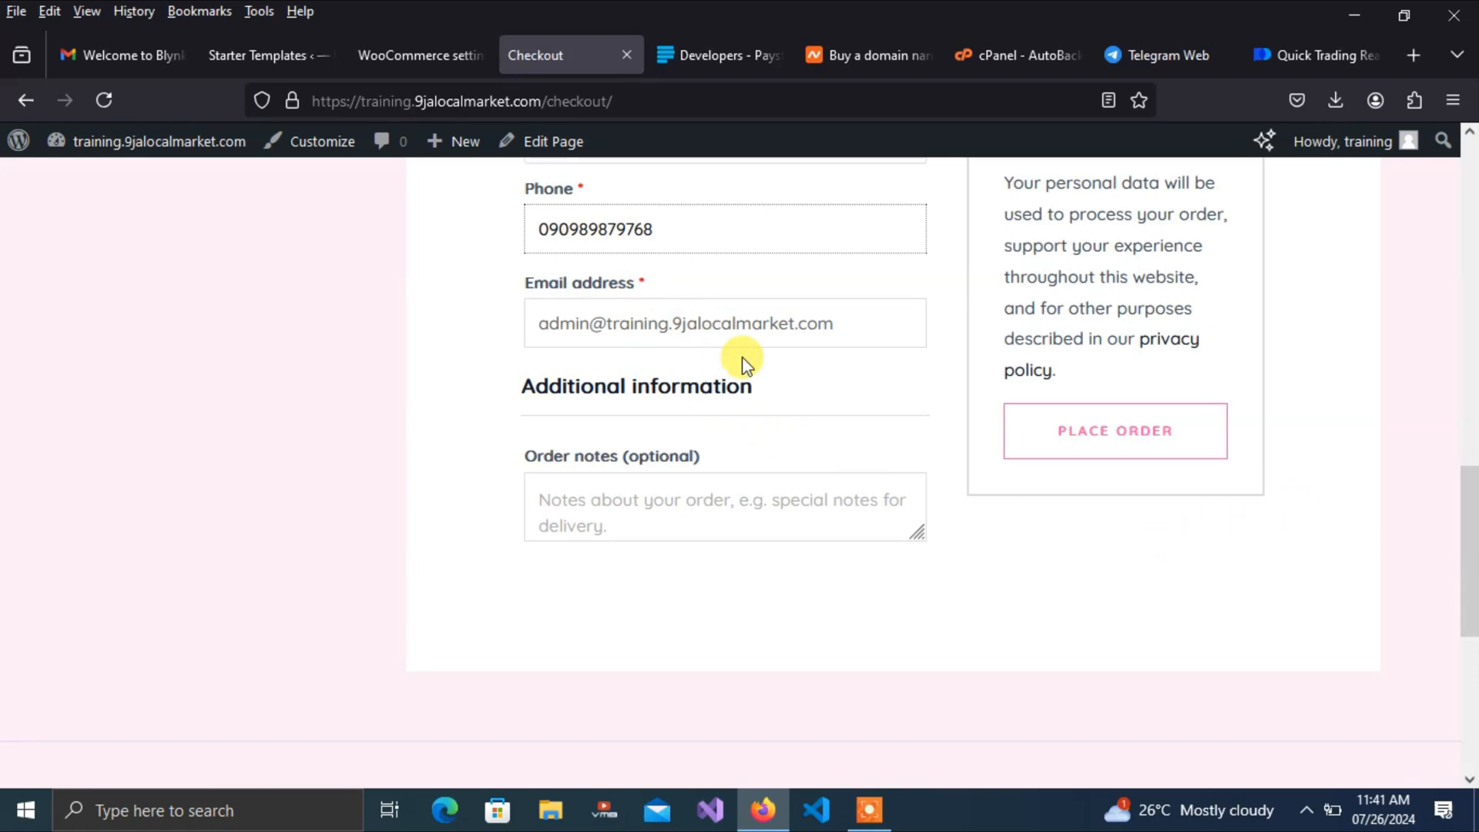
click(1115, 445)
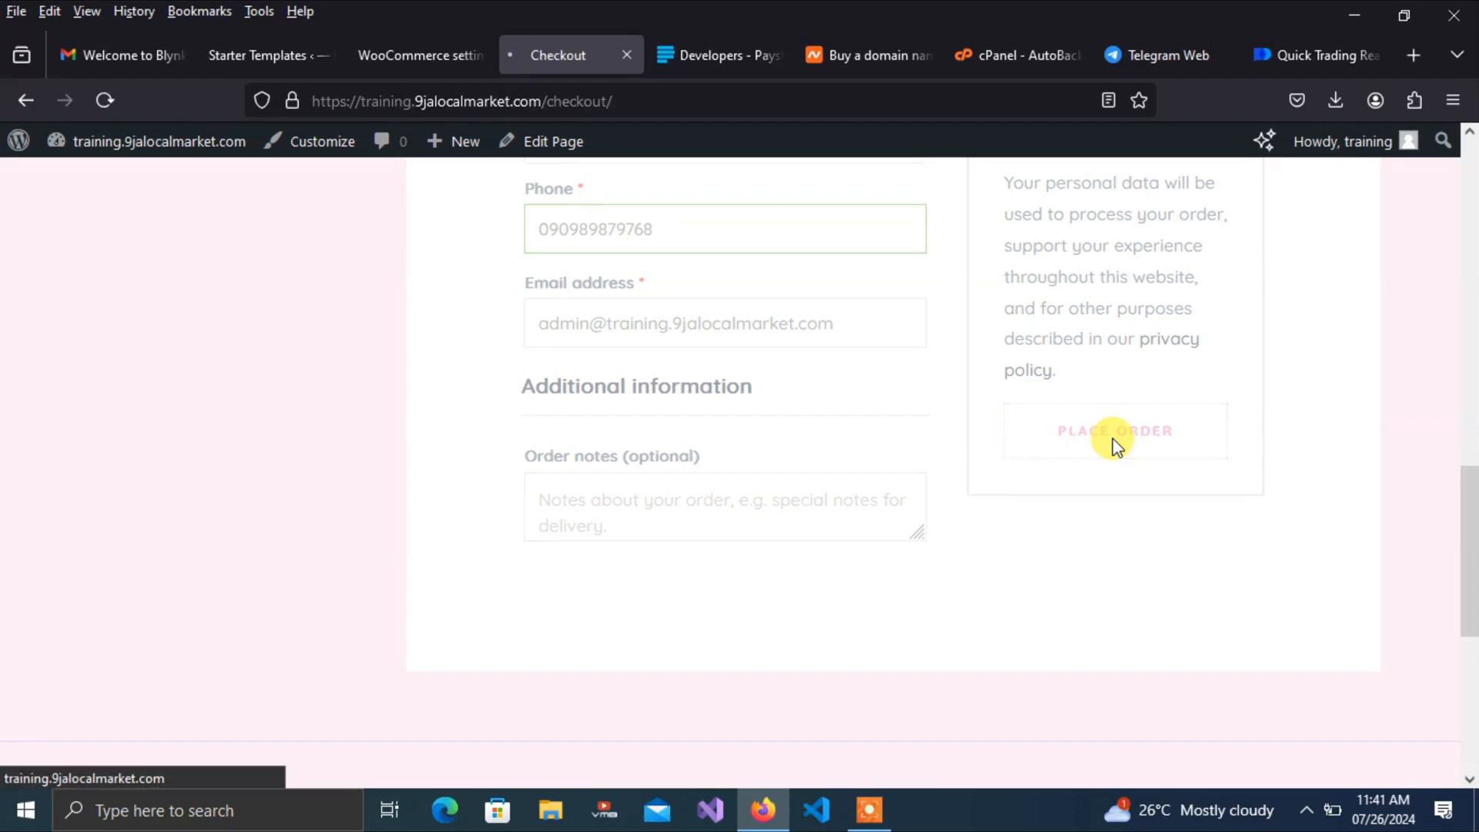
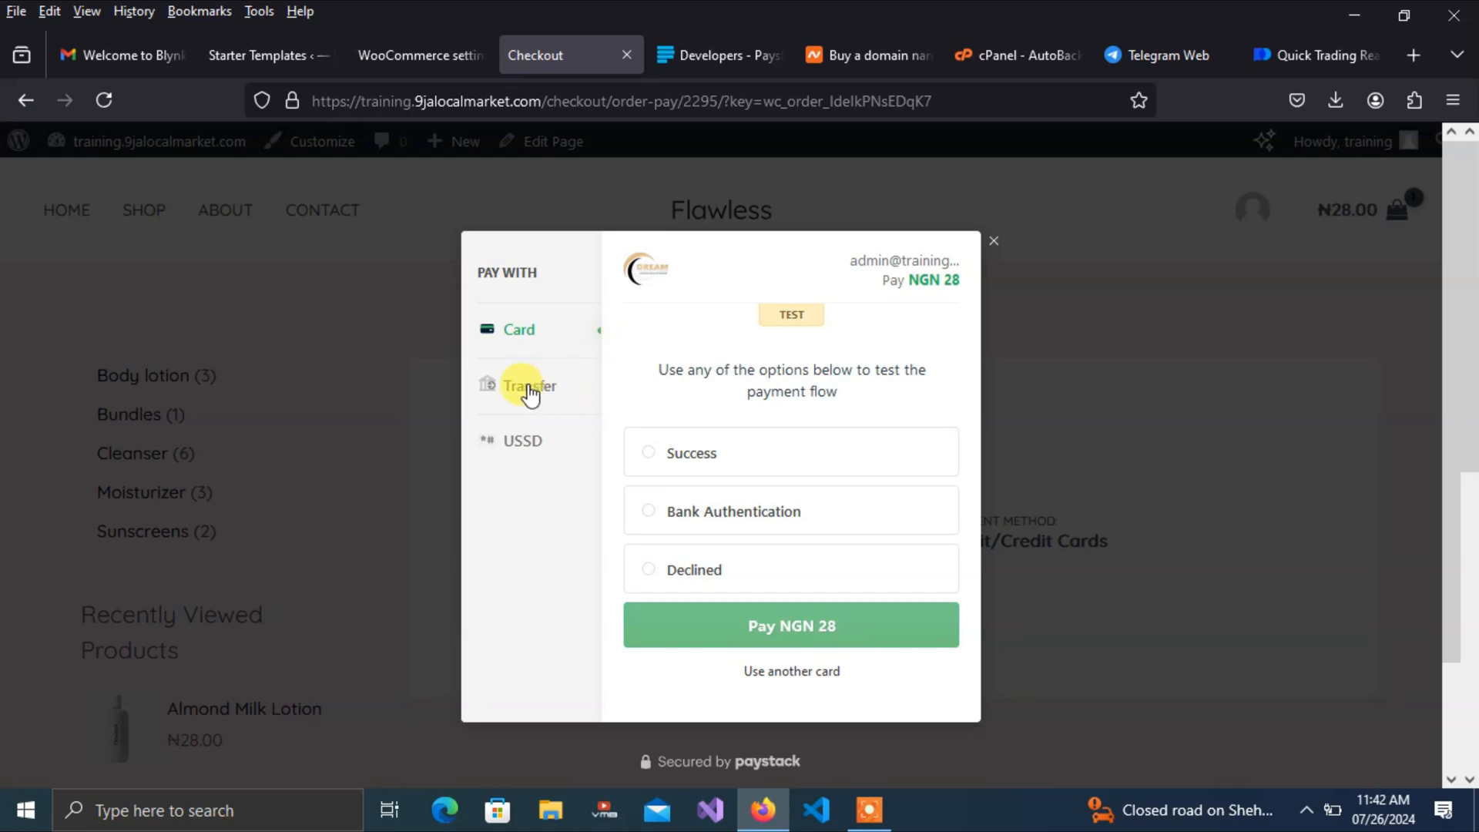
After trying the Transfer and USSD tabs, pay NGN 28 by card with the Success test outcome
click(530, 393)
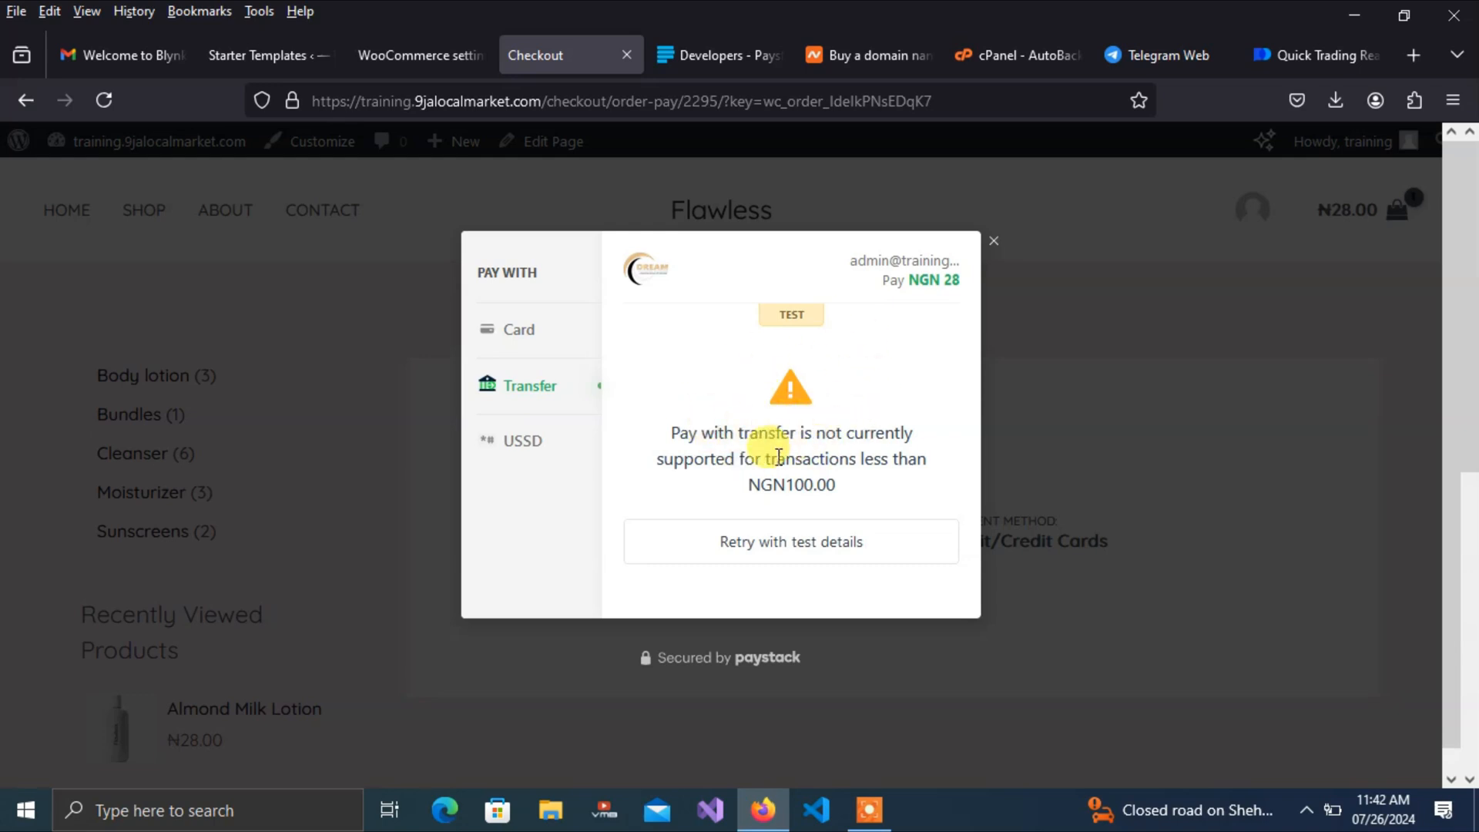
click(522, 446)
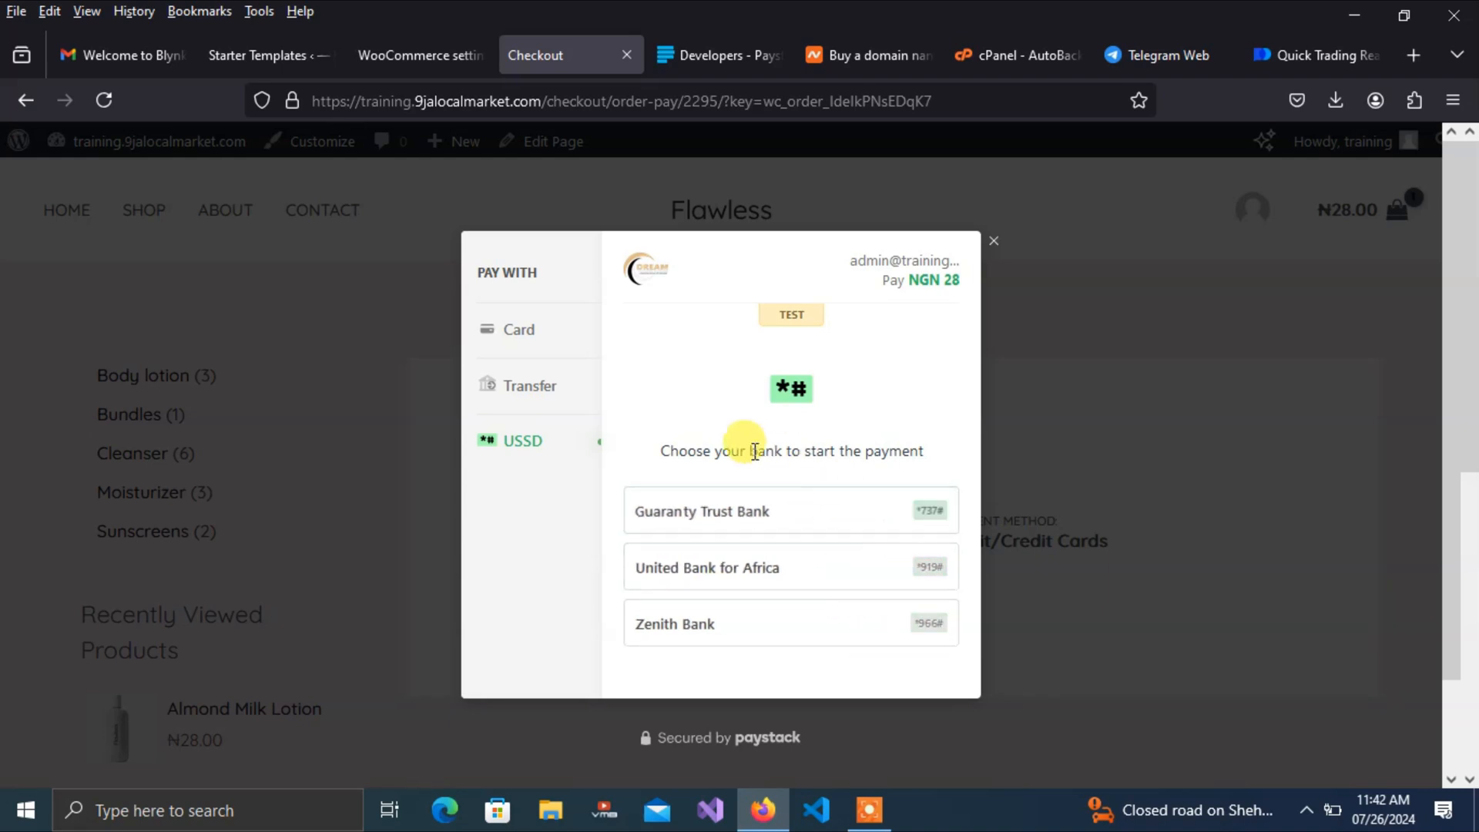
click(520, 332)
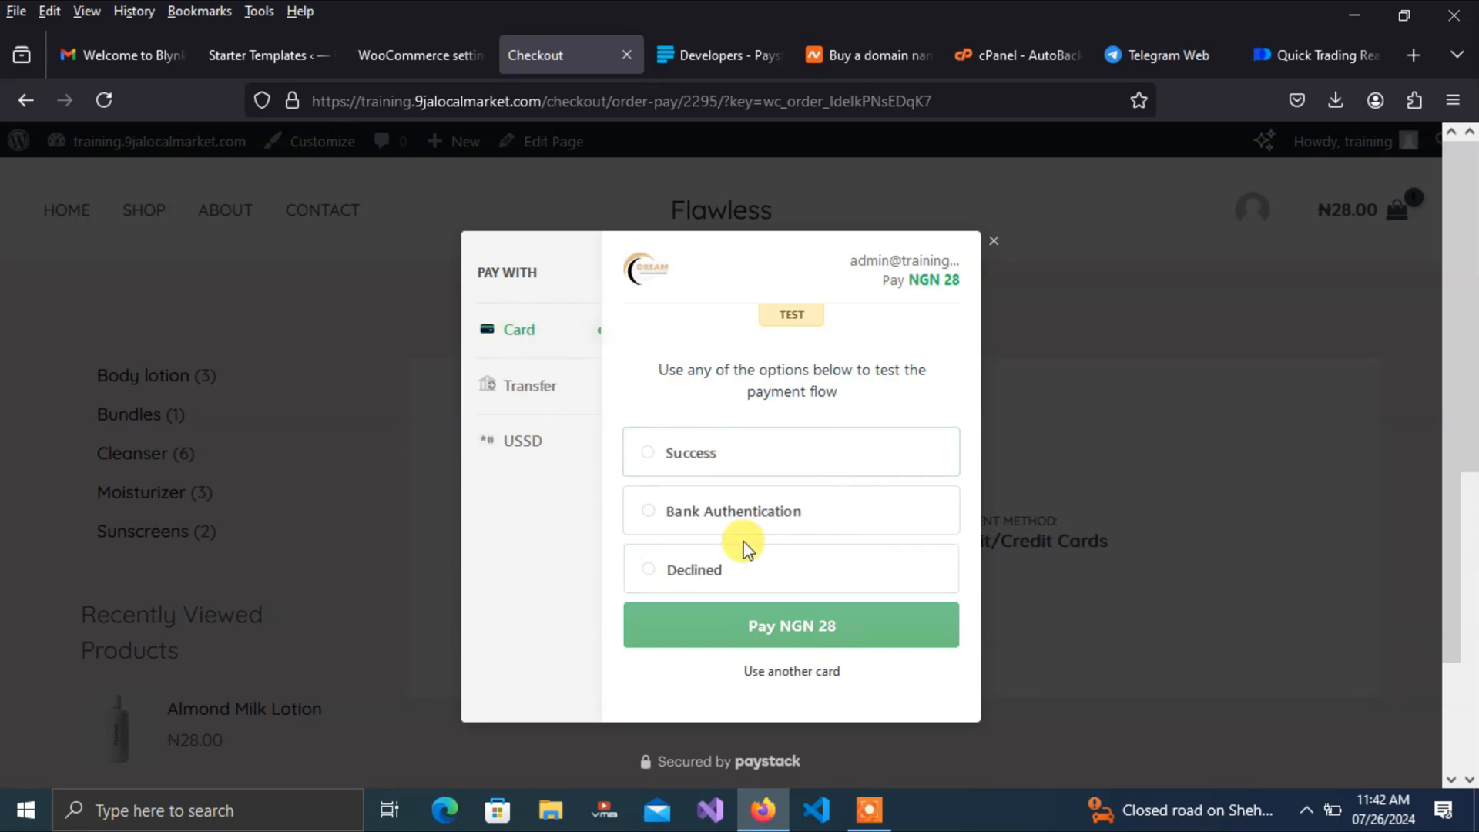
click(814, 589)
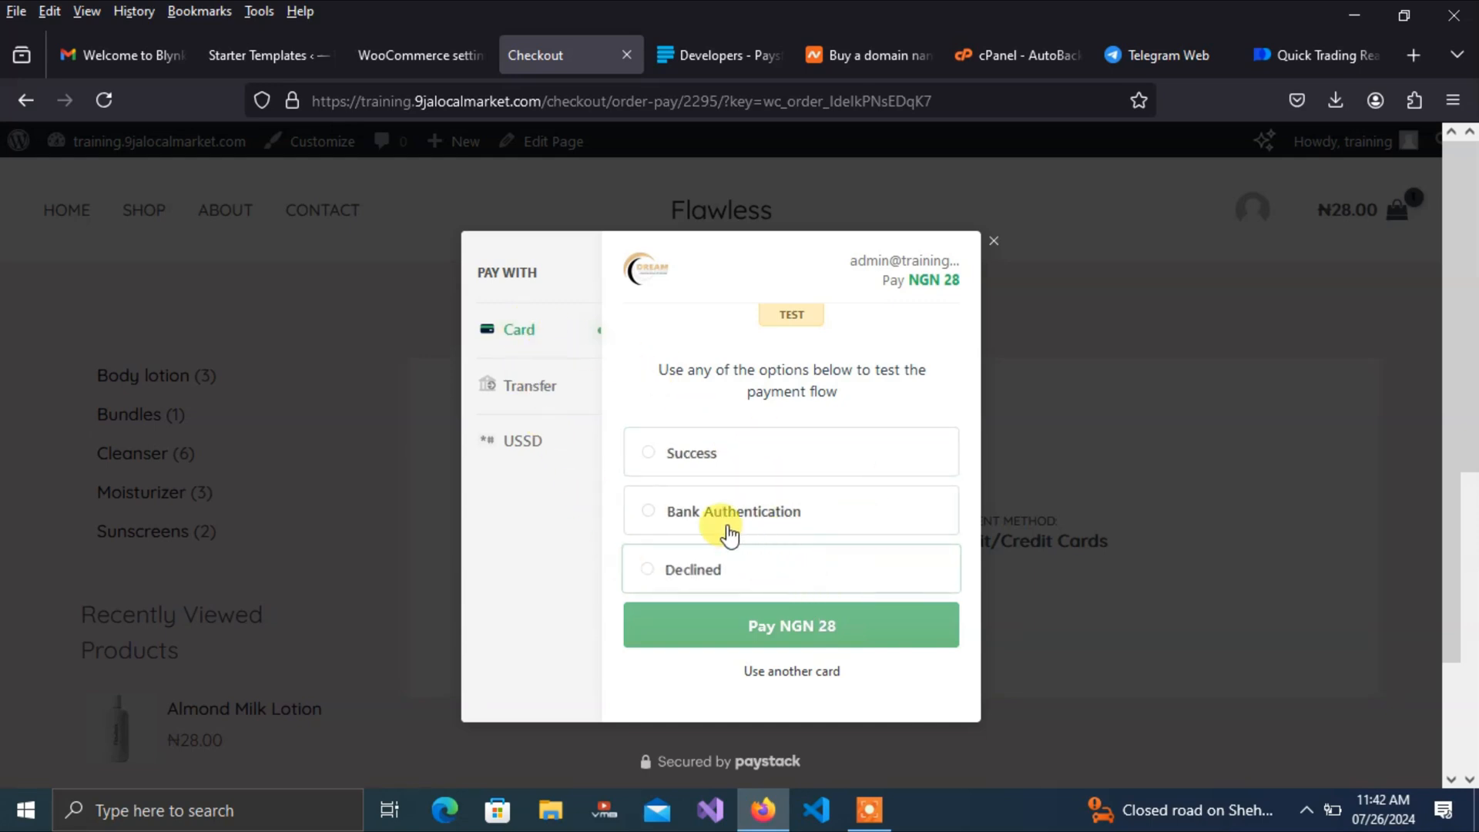
click(645, 453)
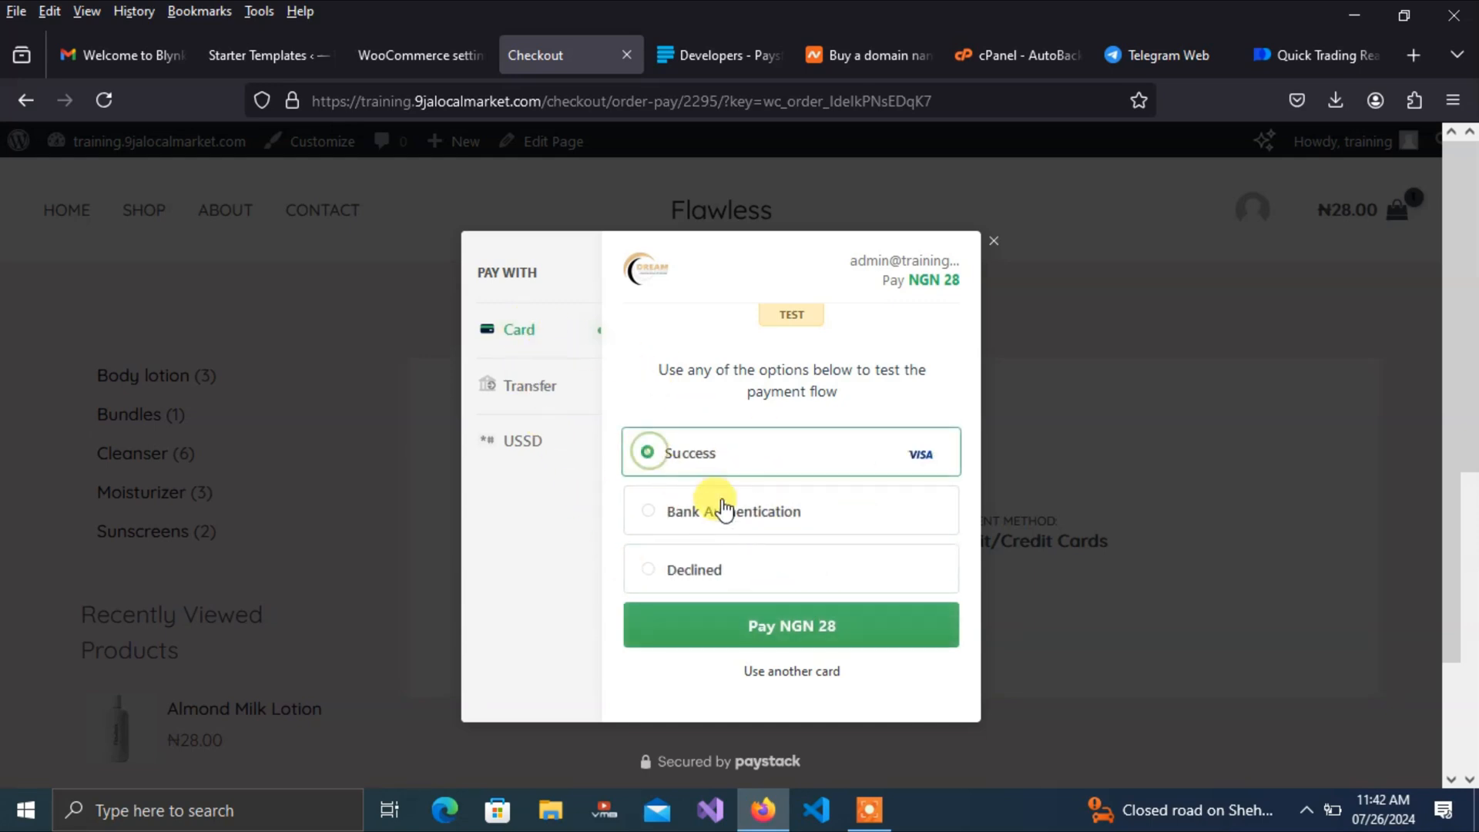
click(762, 629)
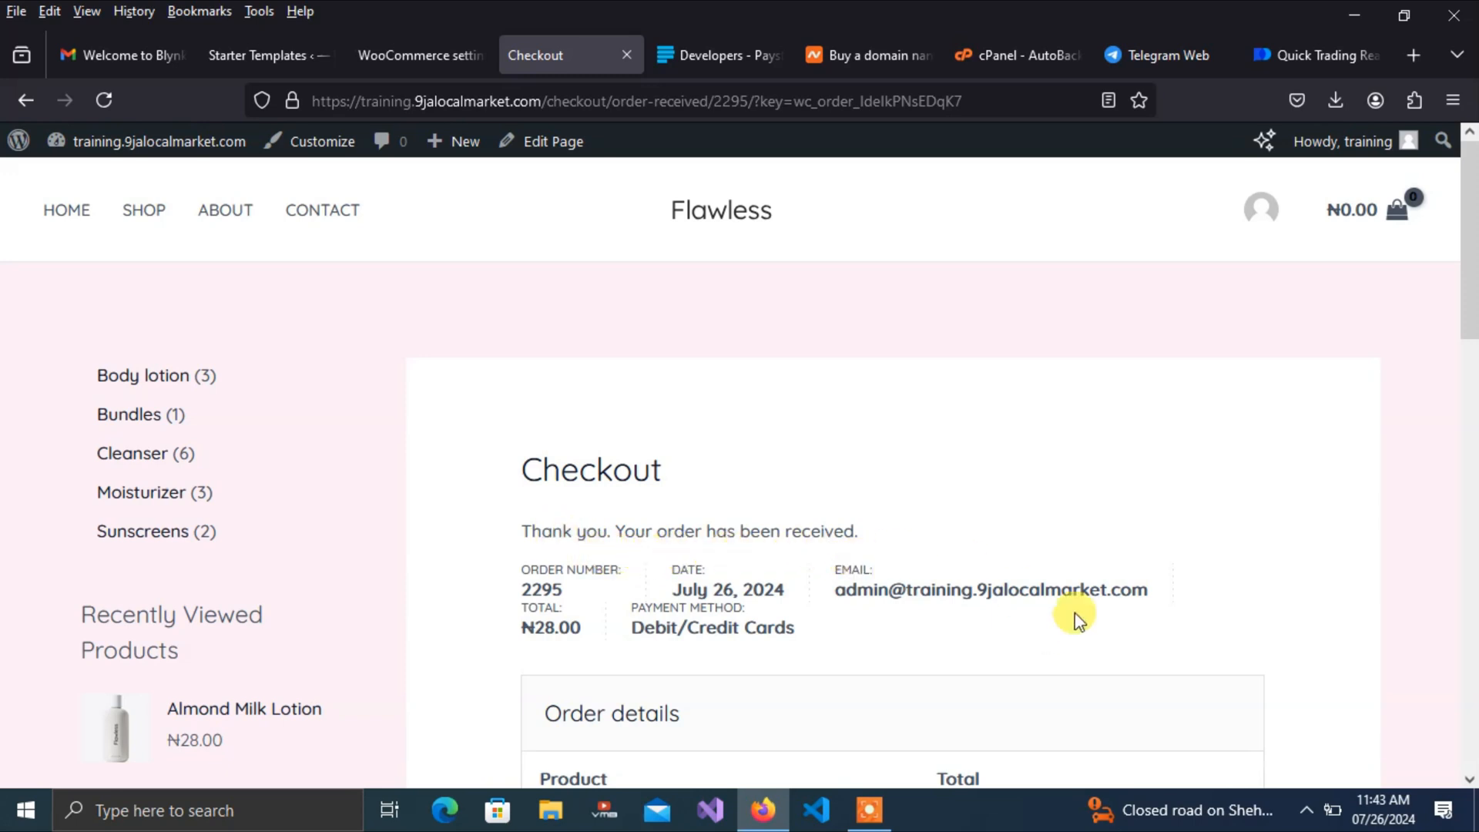
Browse the Flawless storefront's Shop and Home pages, then return to the WooCommerce settings tab
drag(1467, 343, 1472, 266)
click(144, 215)
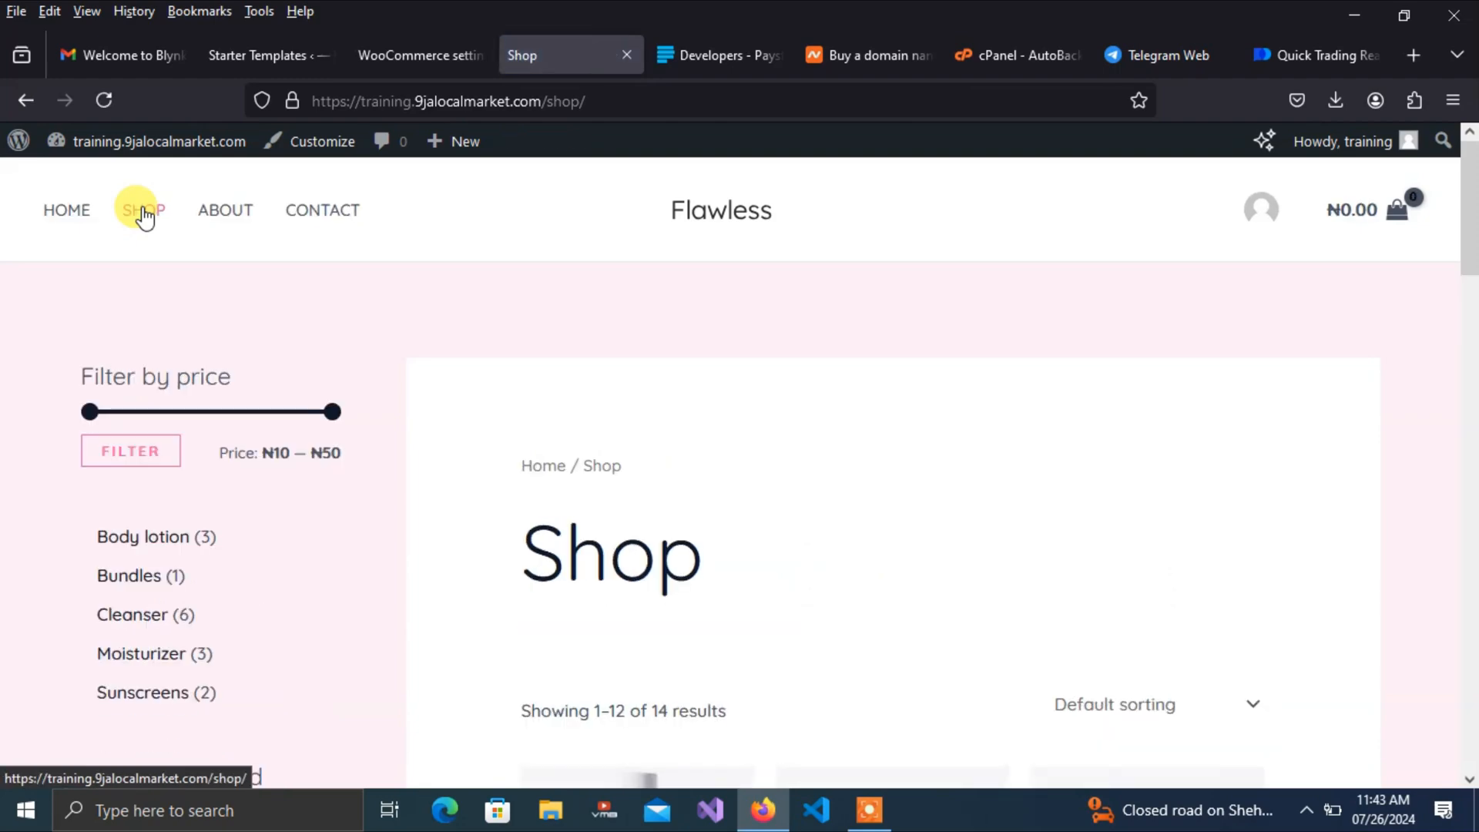
drag(1467, 231, 1467, 199)
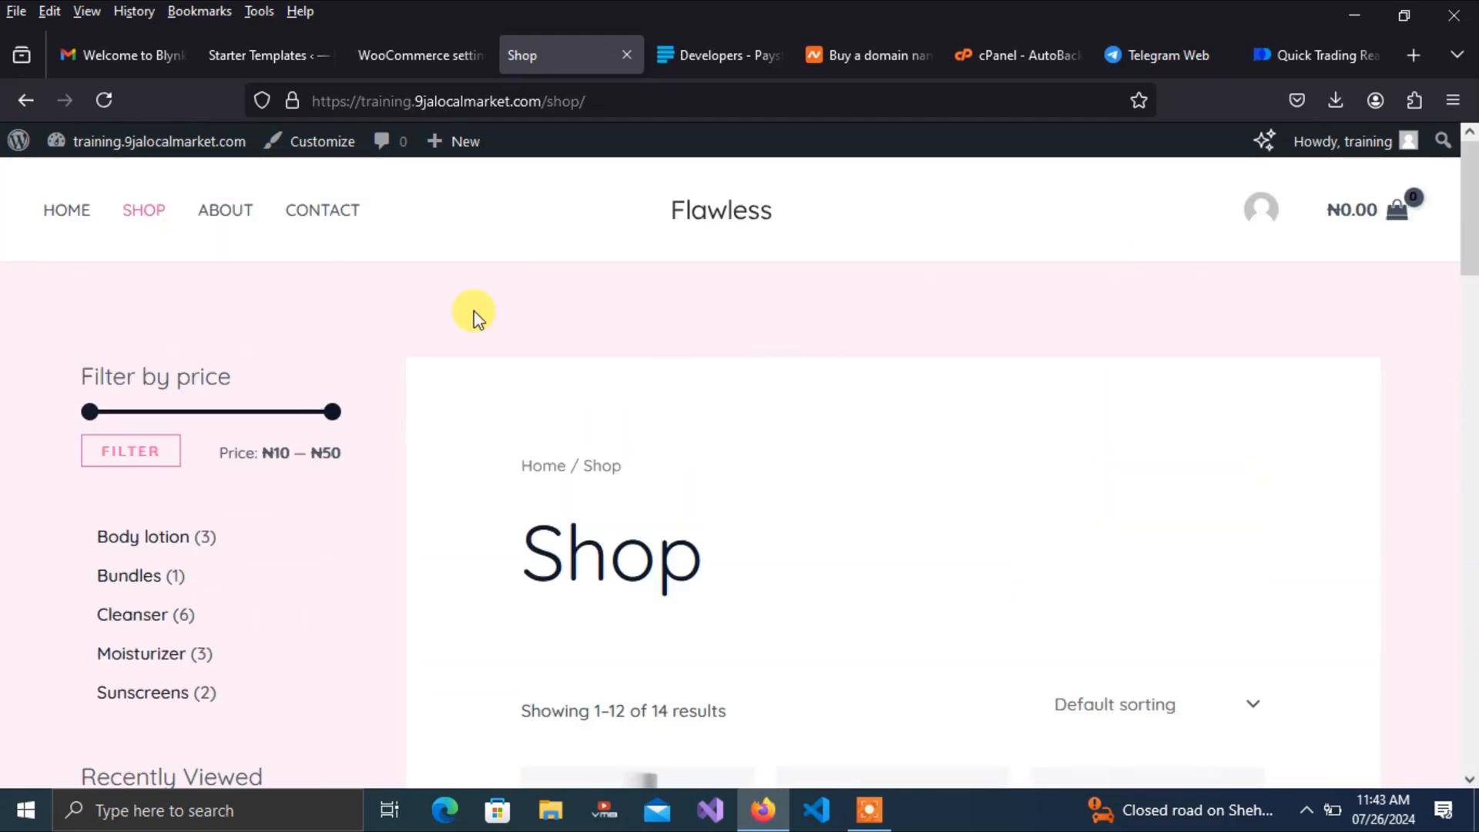
click(73, 205)
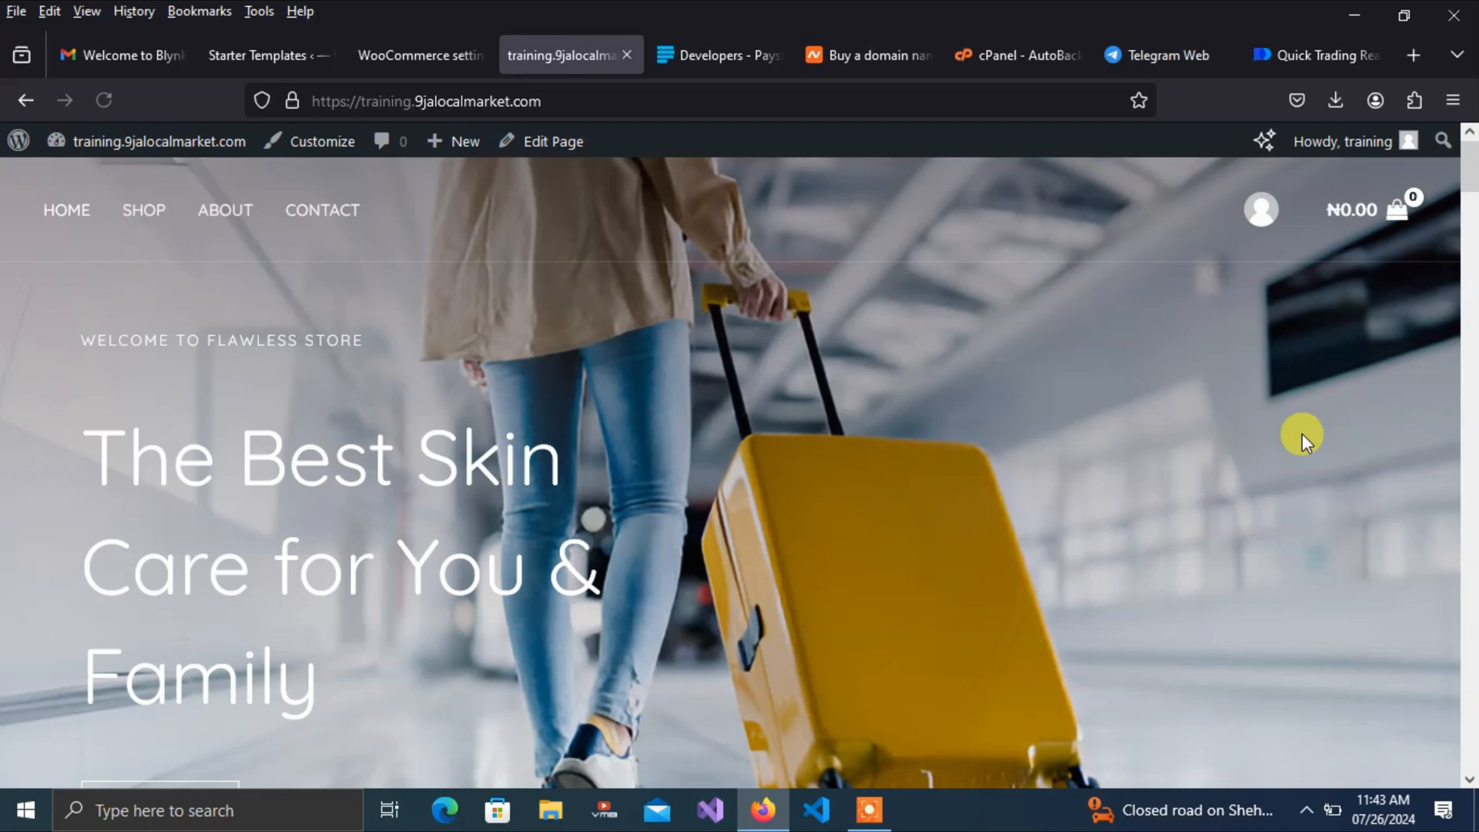
drag(1471, 175, 1469, 258)
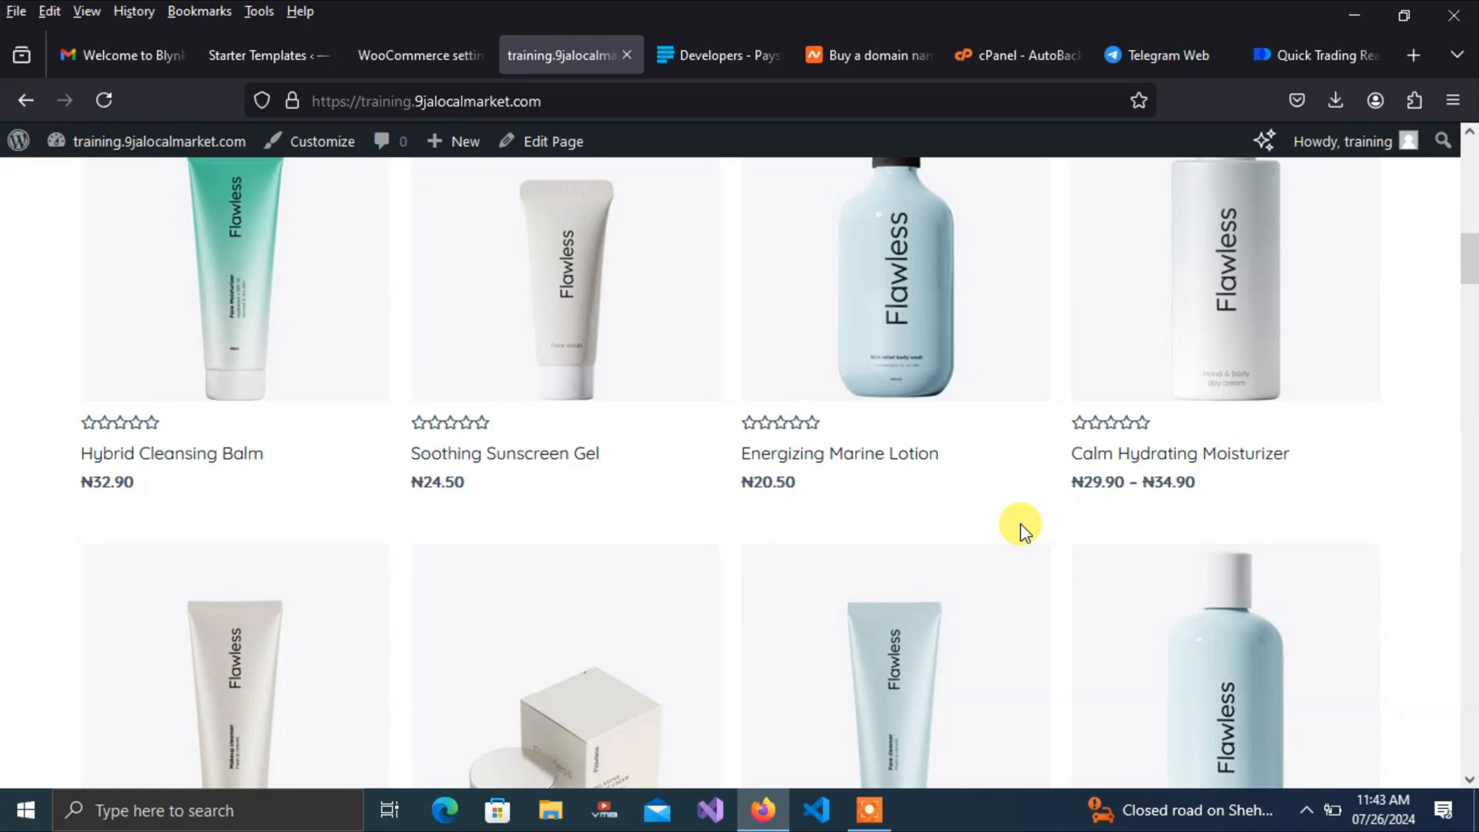
drag(1468, 261, 1467, 154)
mouse_move(445, 164)
click(395, 59)
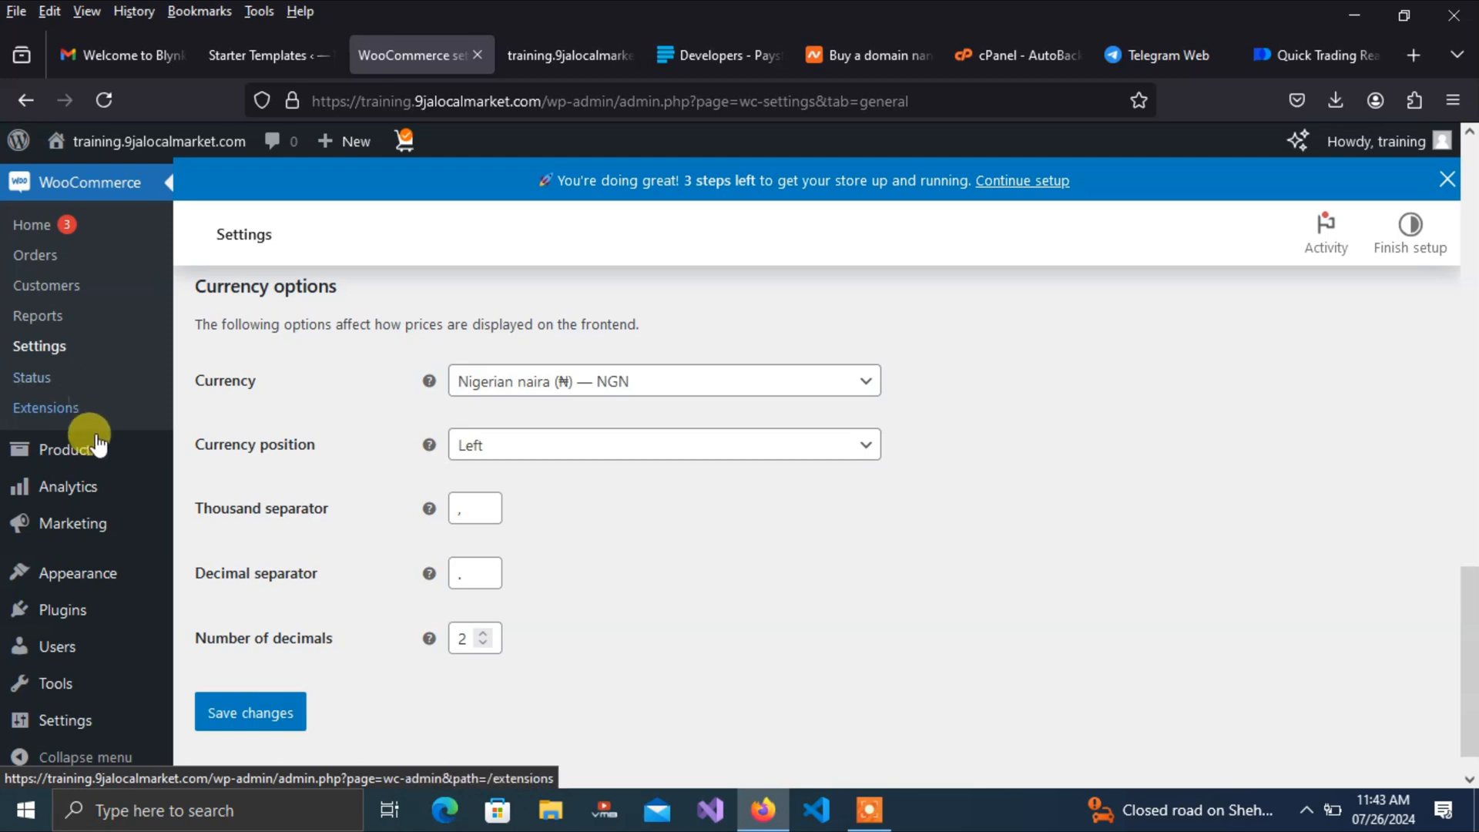
In Products > All Products, try Bulk actions without applying, then edit Hybrid Cleansing Balm
mouse_move(72, 458)
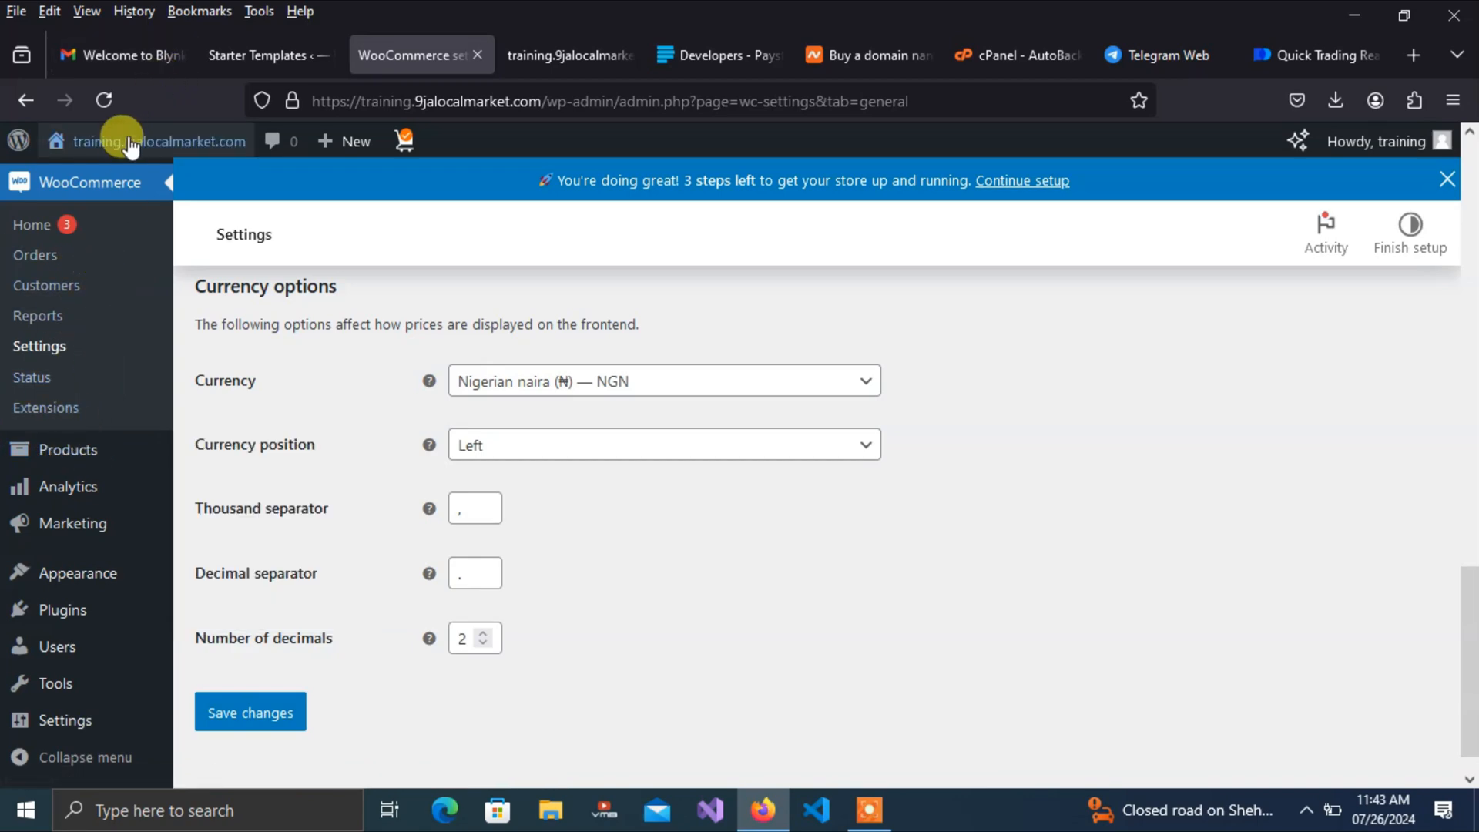
mouse_move(128, 152)
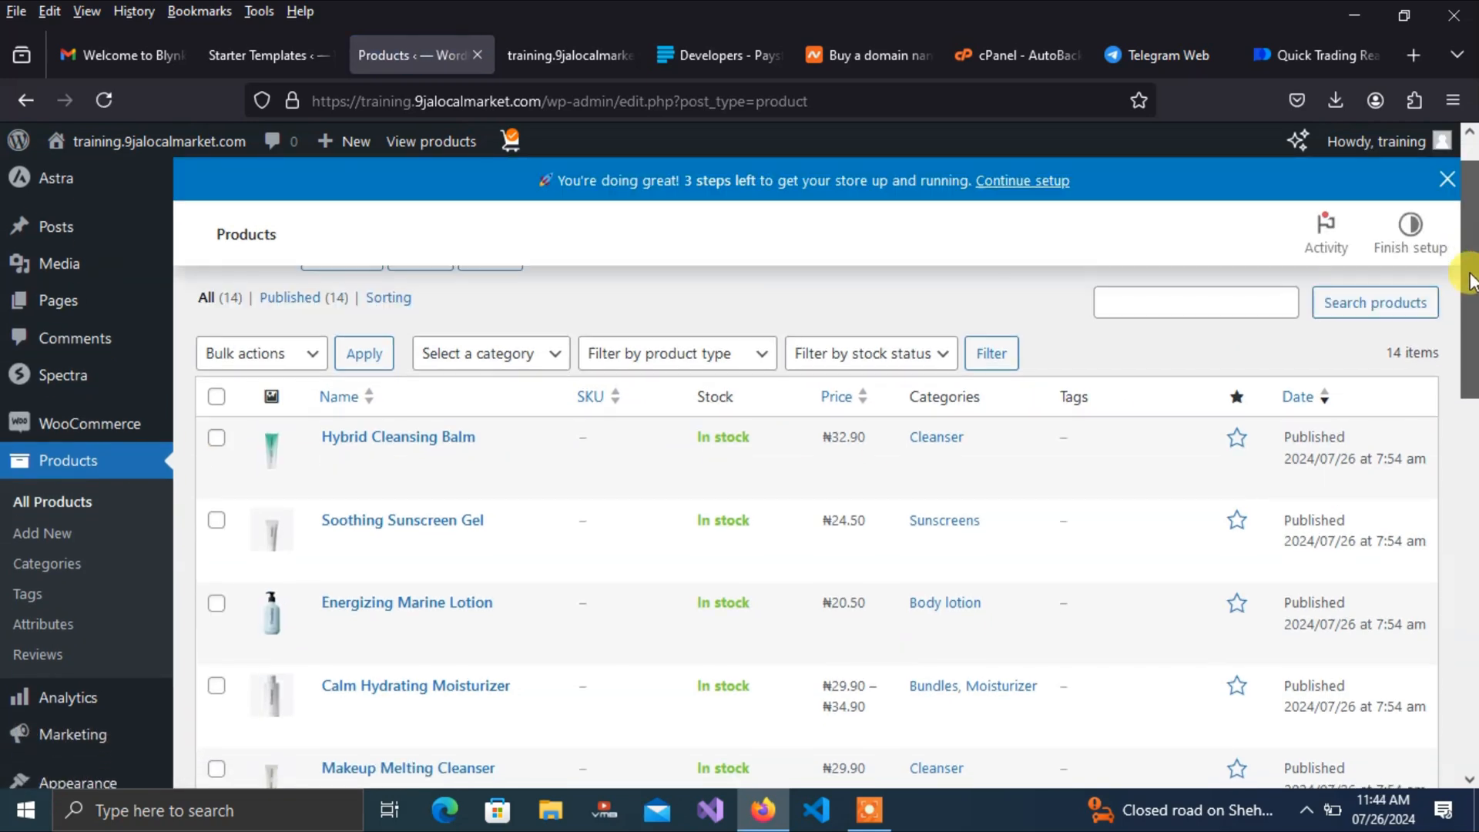
scroll(1469, 265, down, 3)
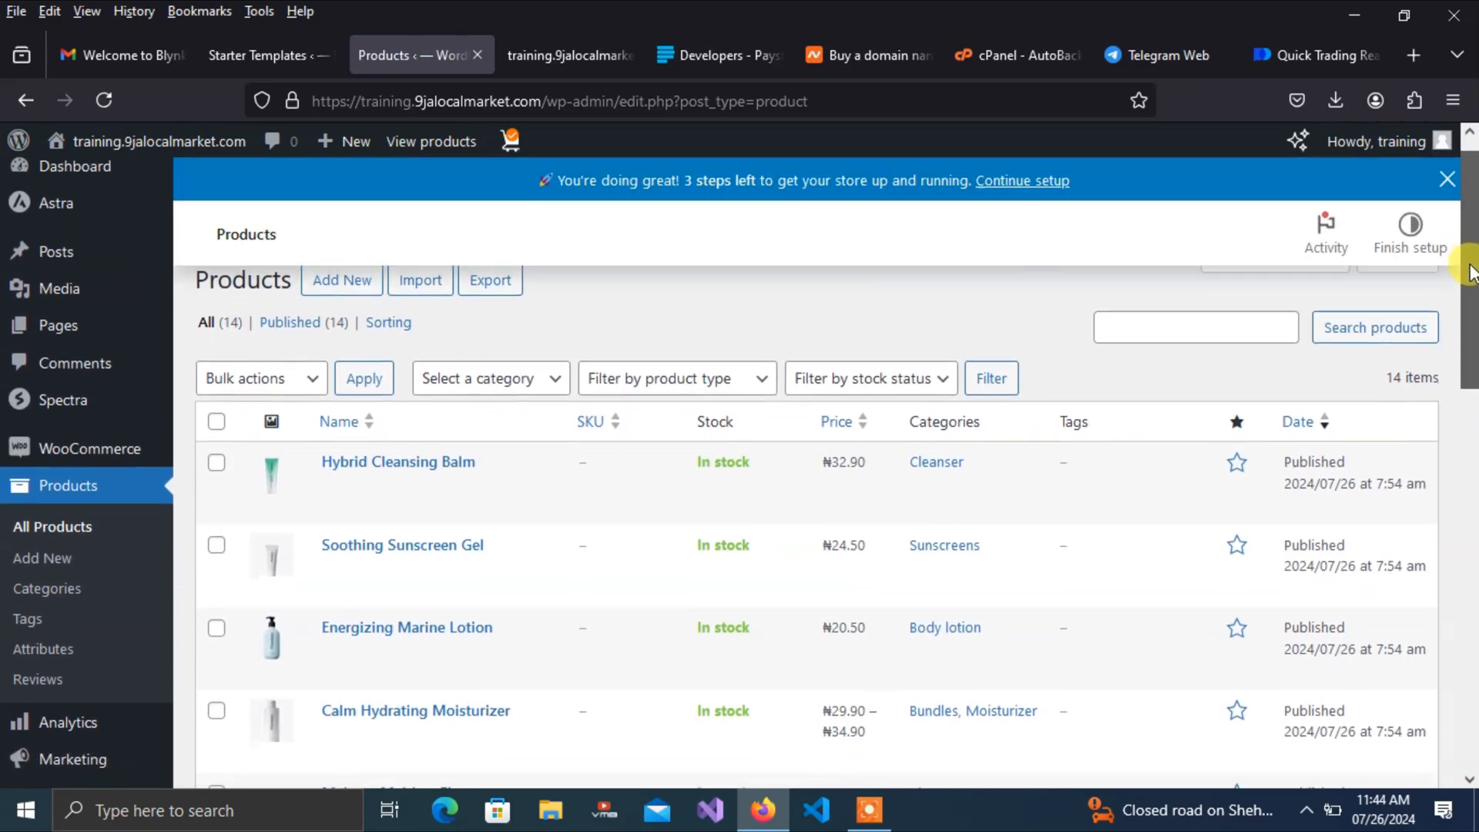
drag(1471, 404, 1470, 235)
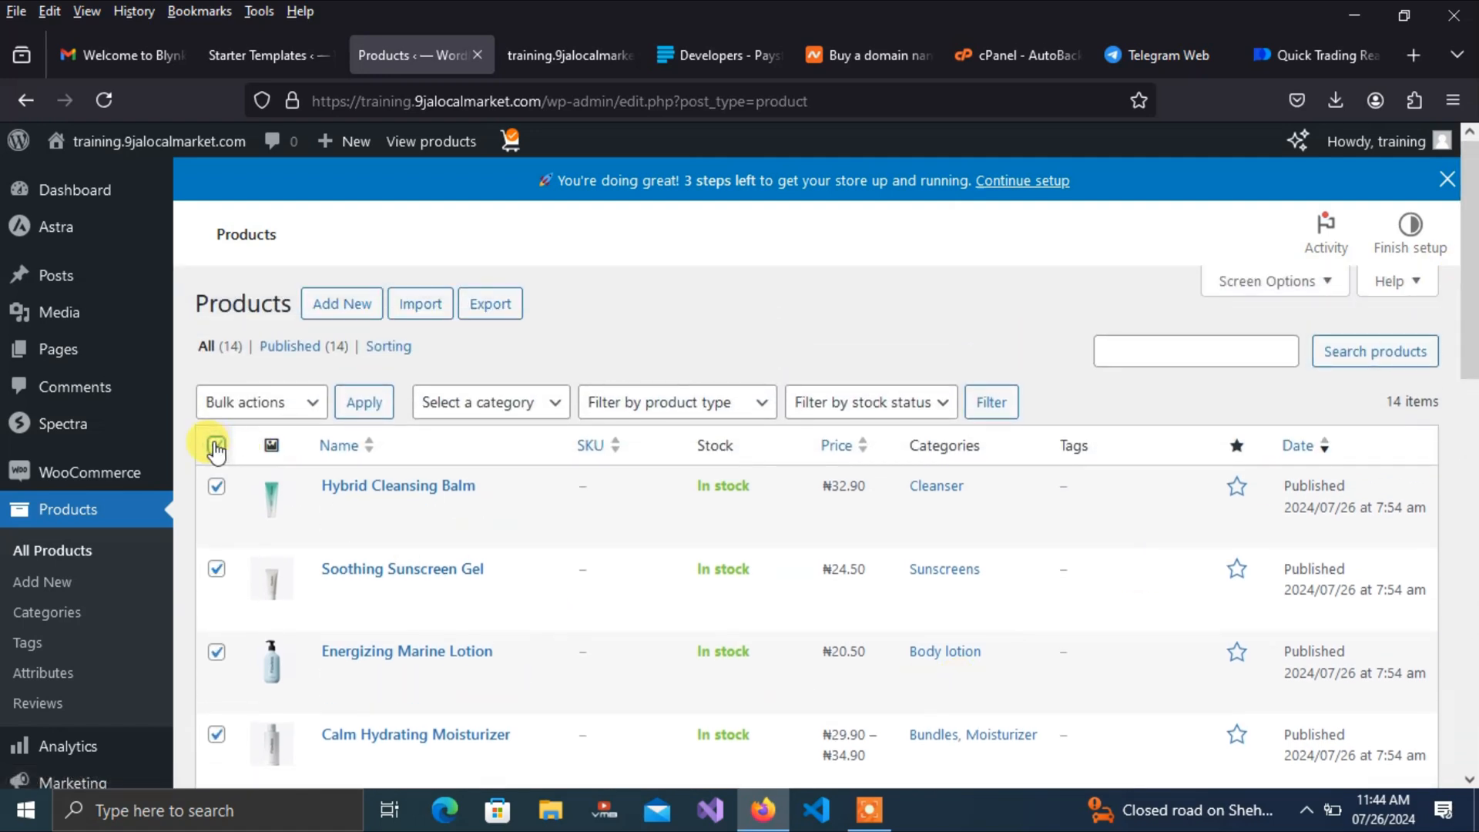
click(307, 401)
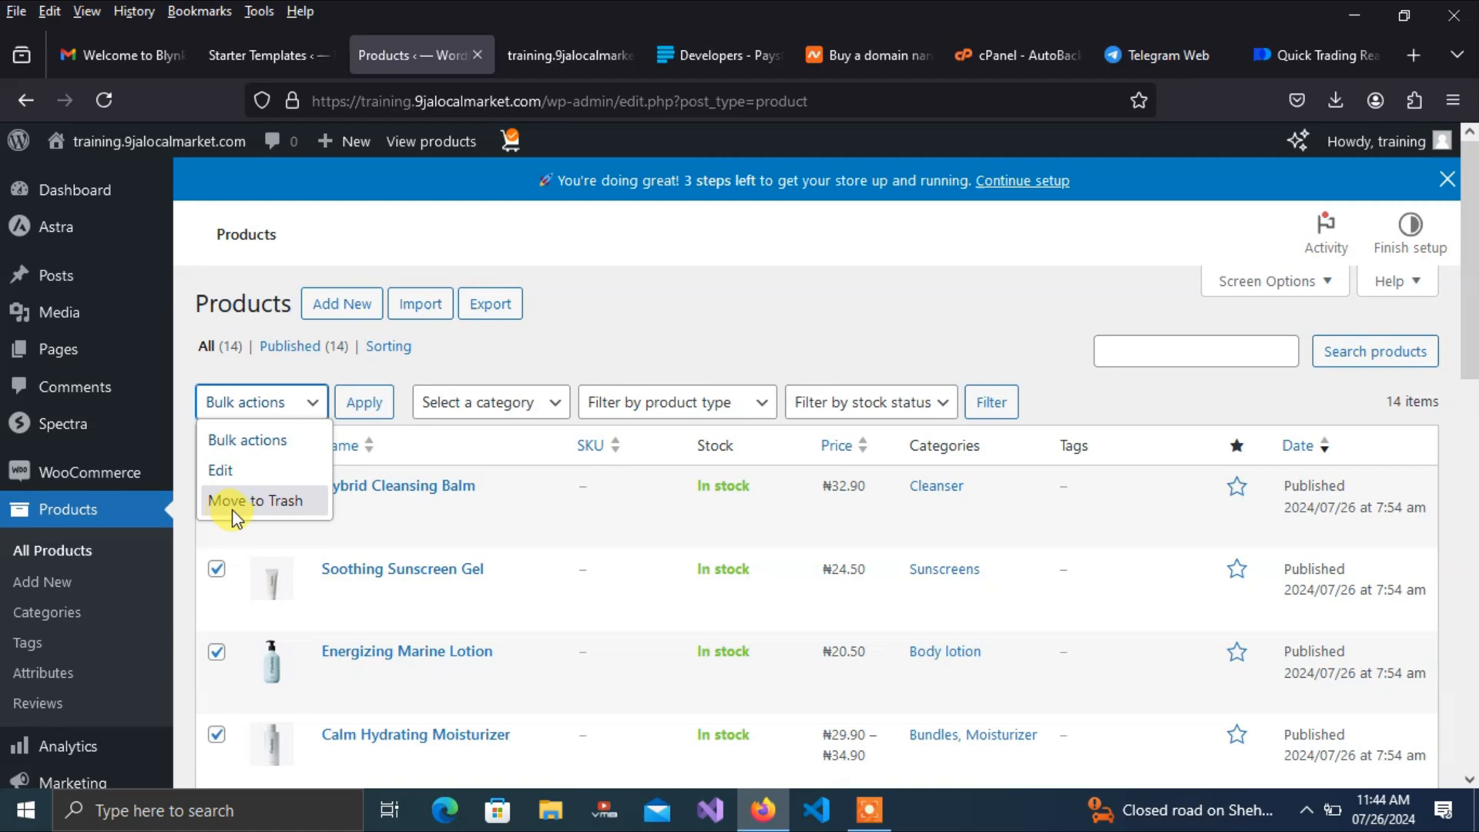
click(676, 330)
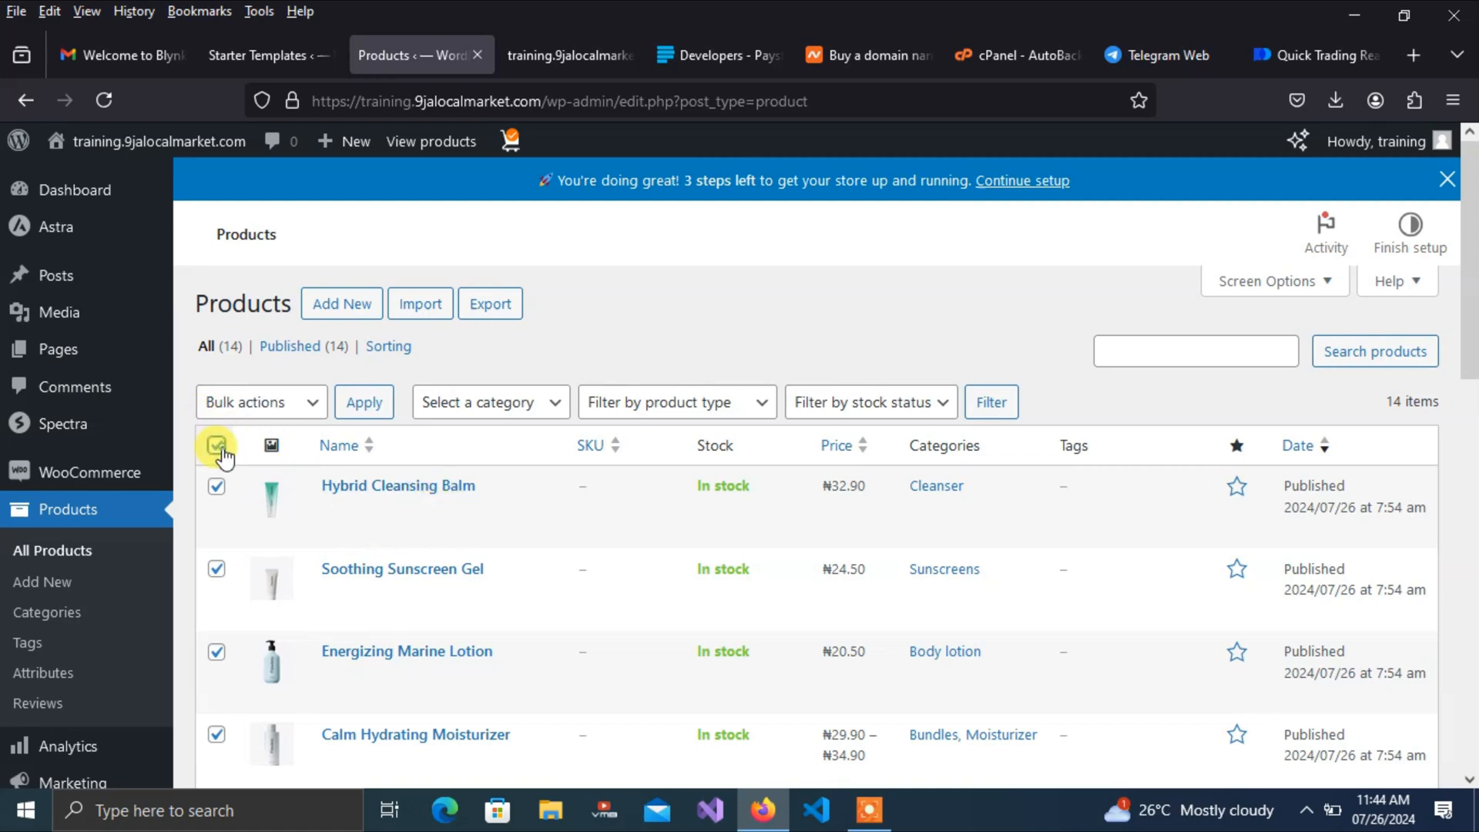
click(389, 511)
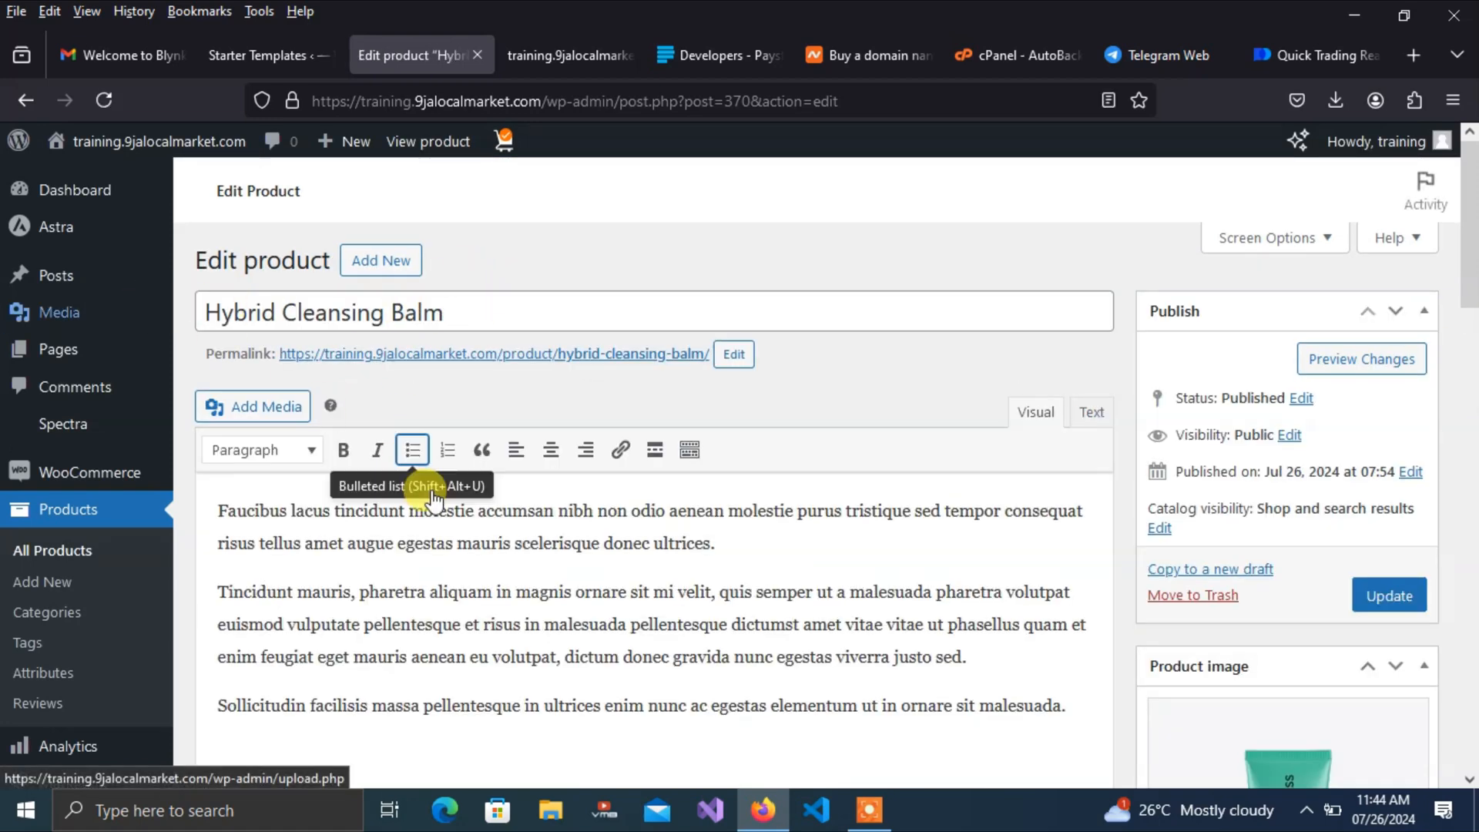
Rename the product from Hybrid Cleansing Balm to 'Jean Polo'
click(361, 576)
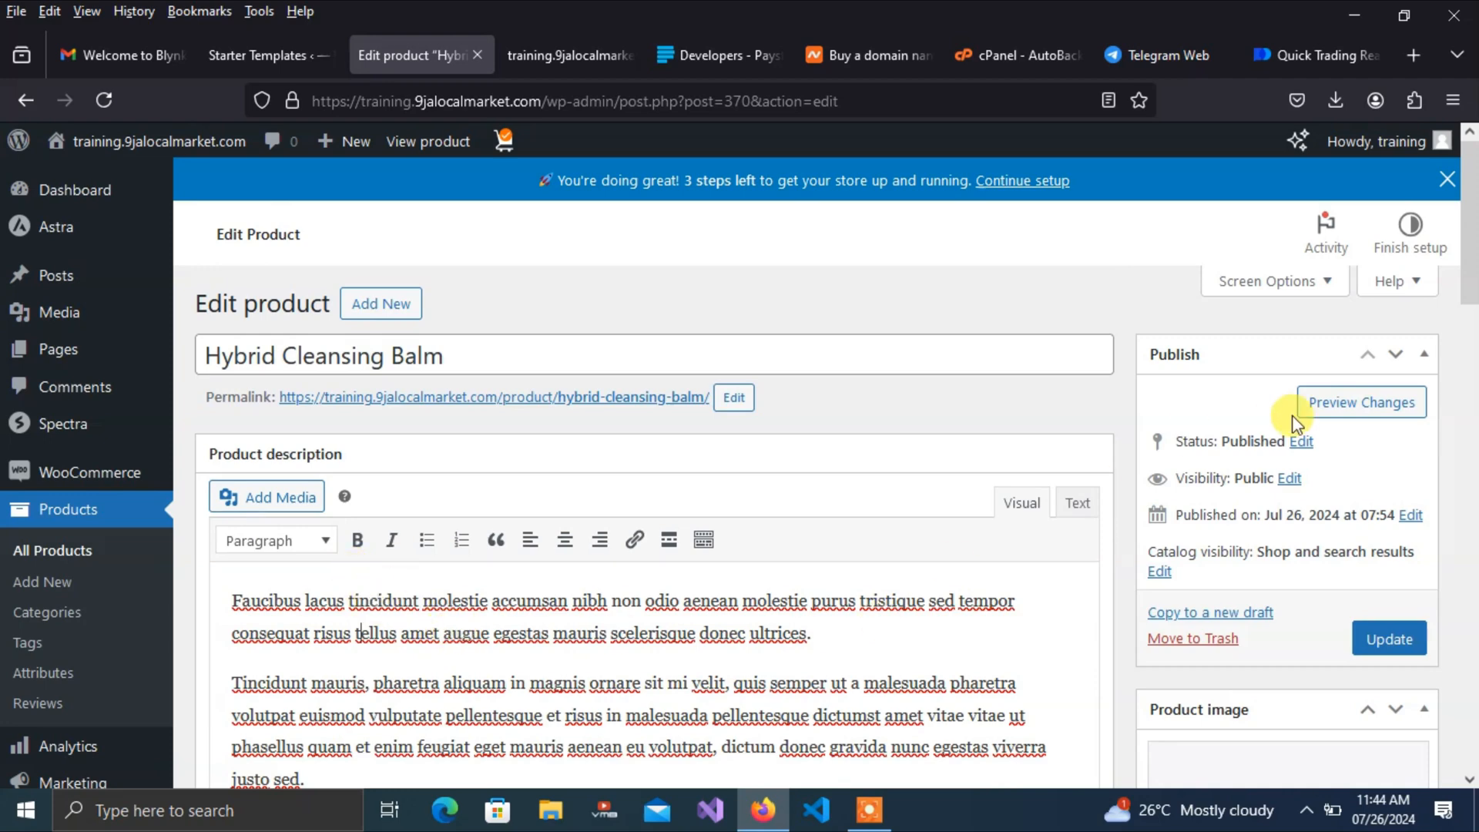
drag(1469, 278, 1468, 436)
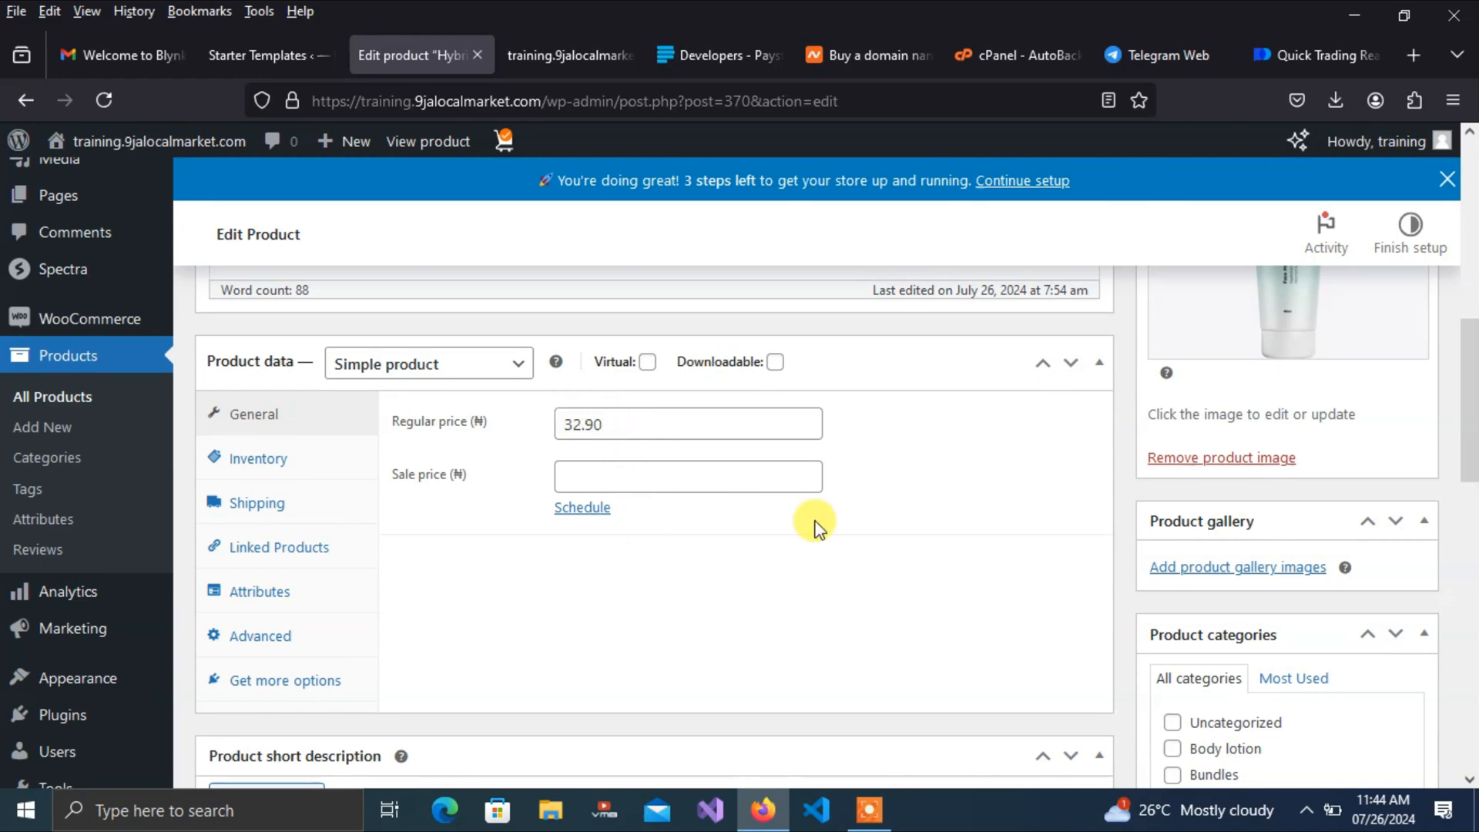
drag(1471, 392, 1471, 538)
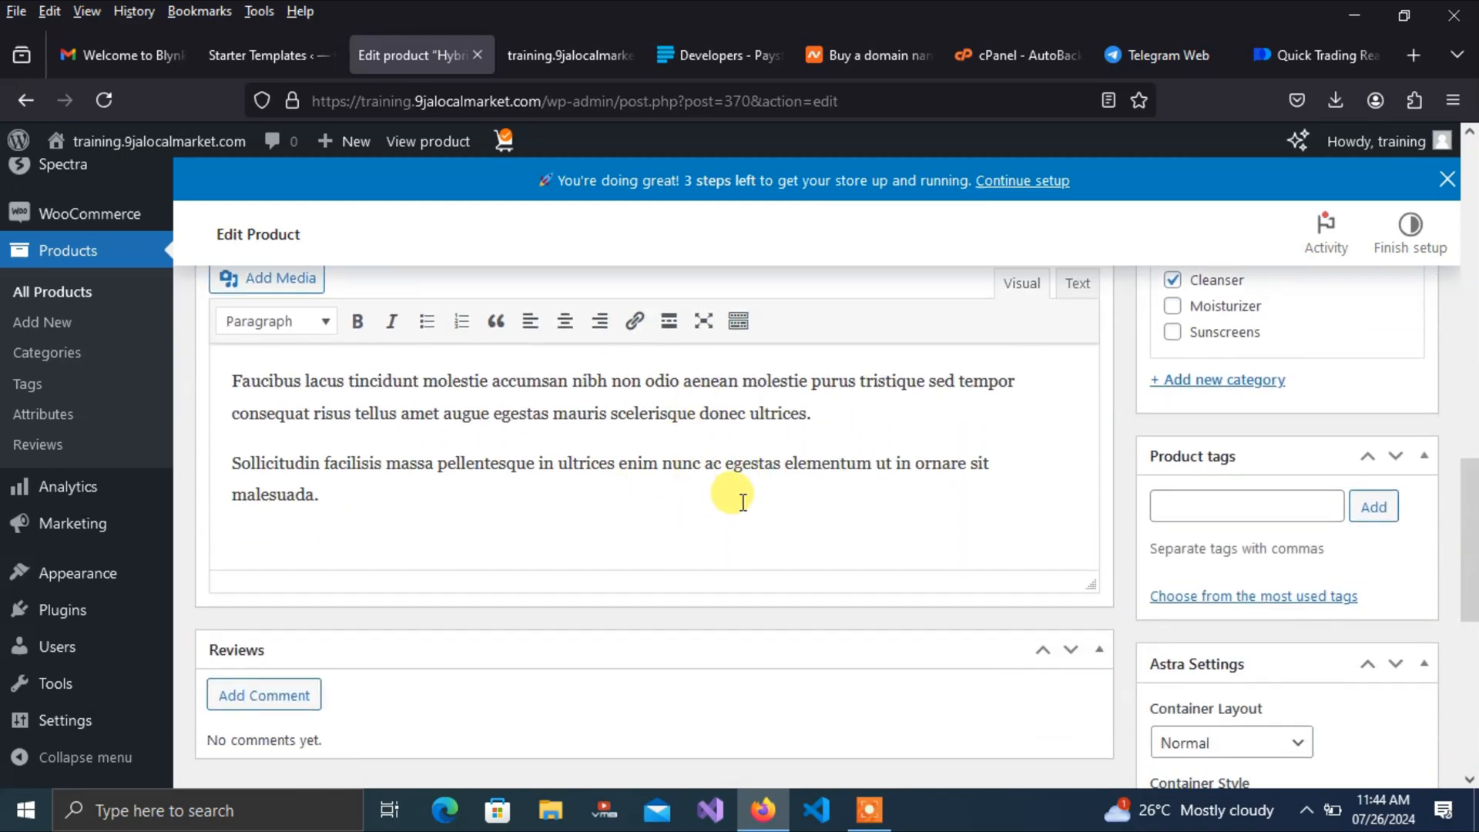
drag(1468, 495, 1471, 414)
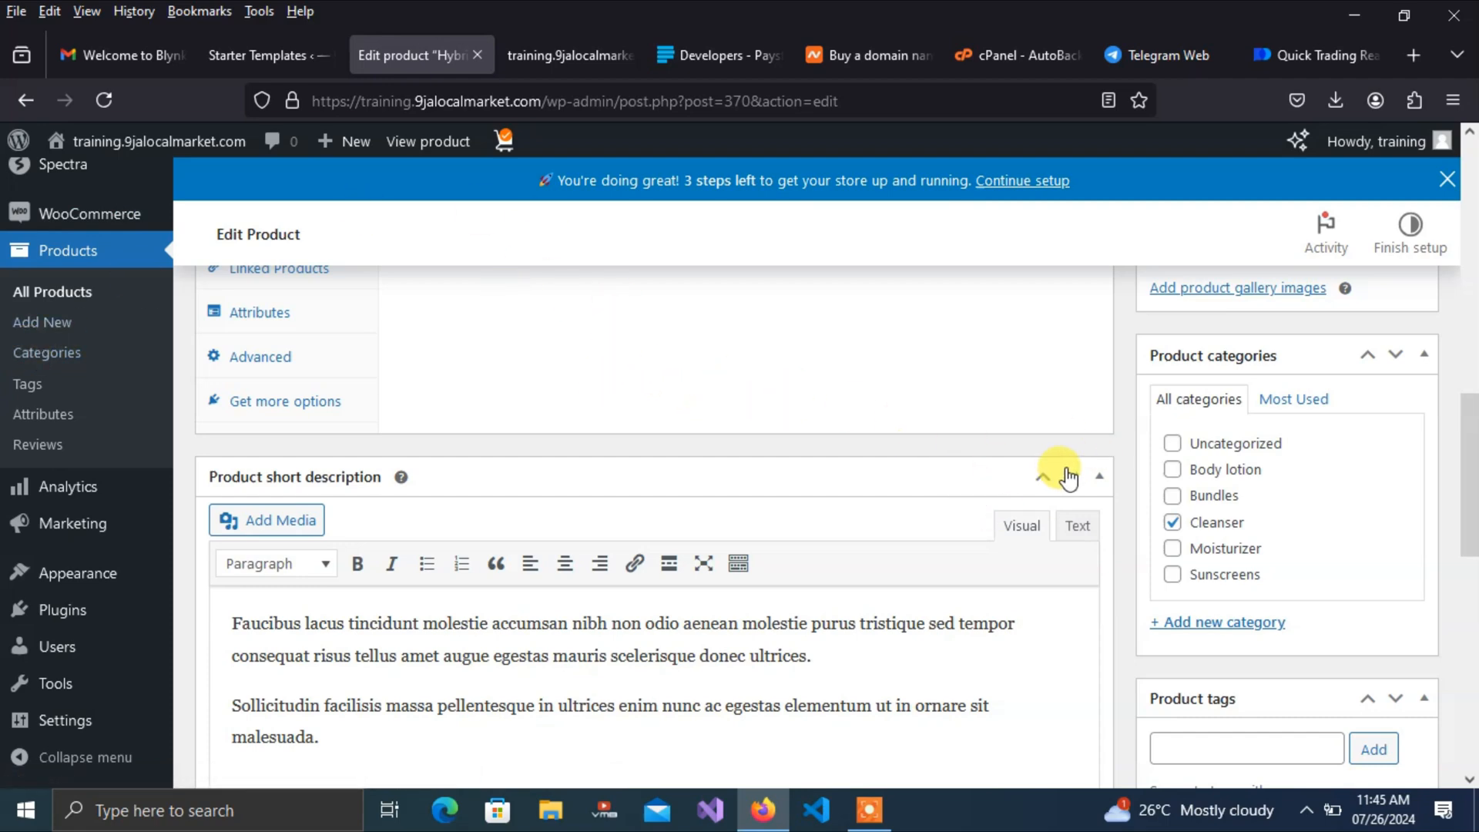
drag(1473, 478, 1472, 497)
drag(1472, 439, 1467, 277)
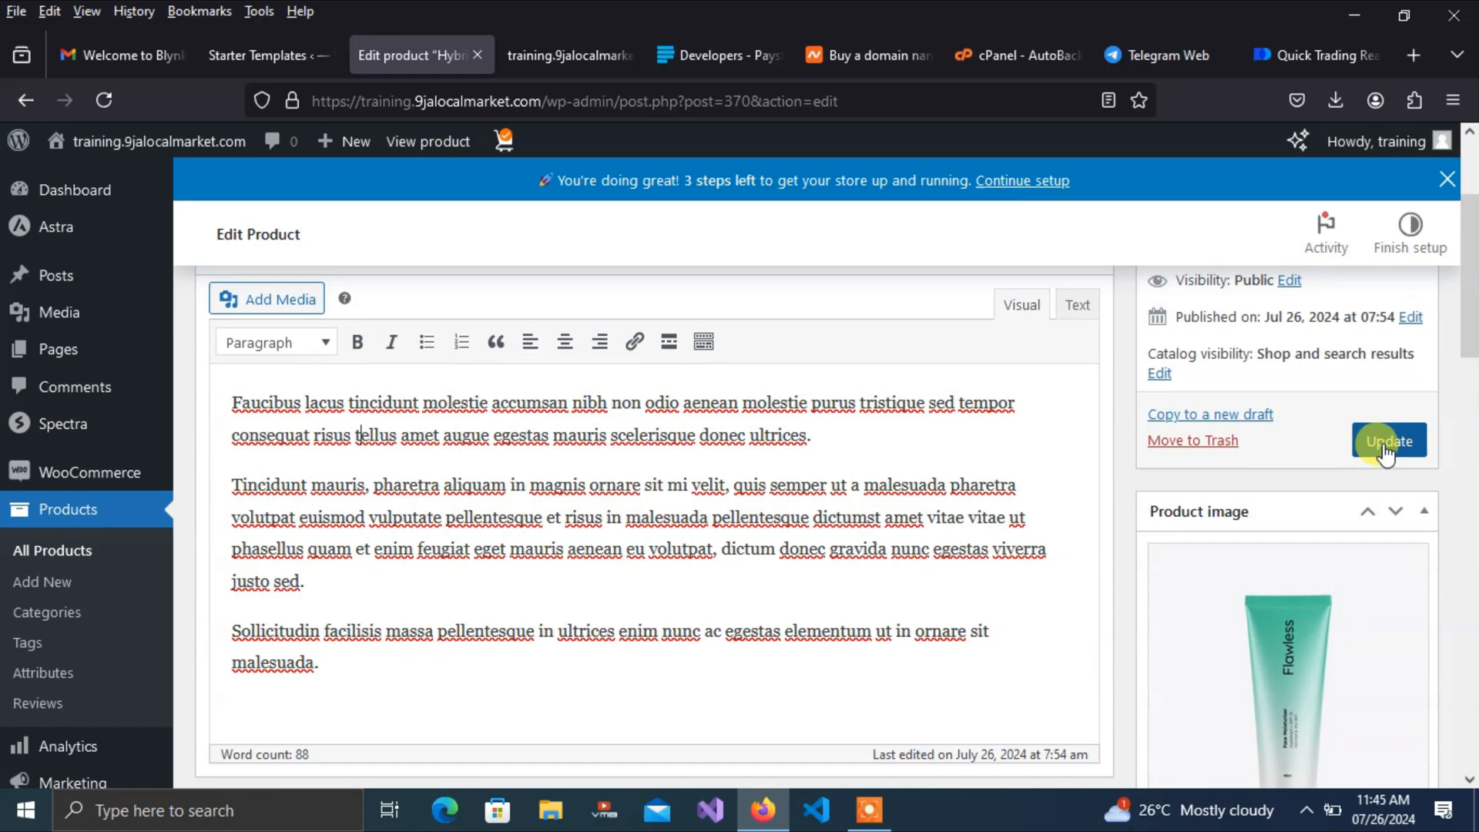
drag(1468, 373, 1468, 289)
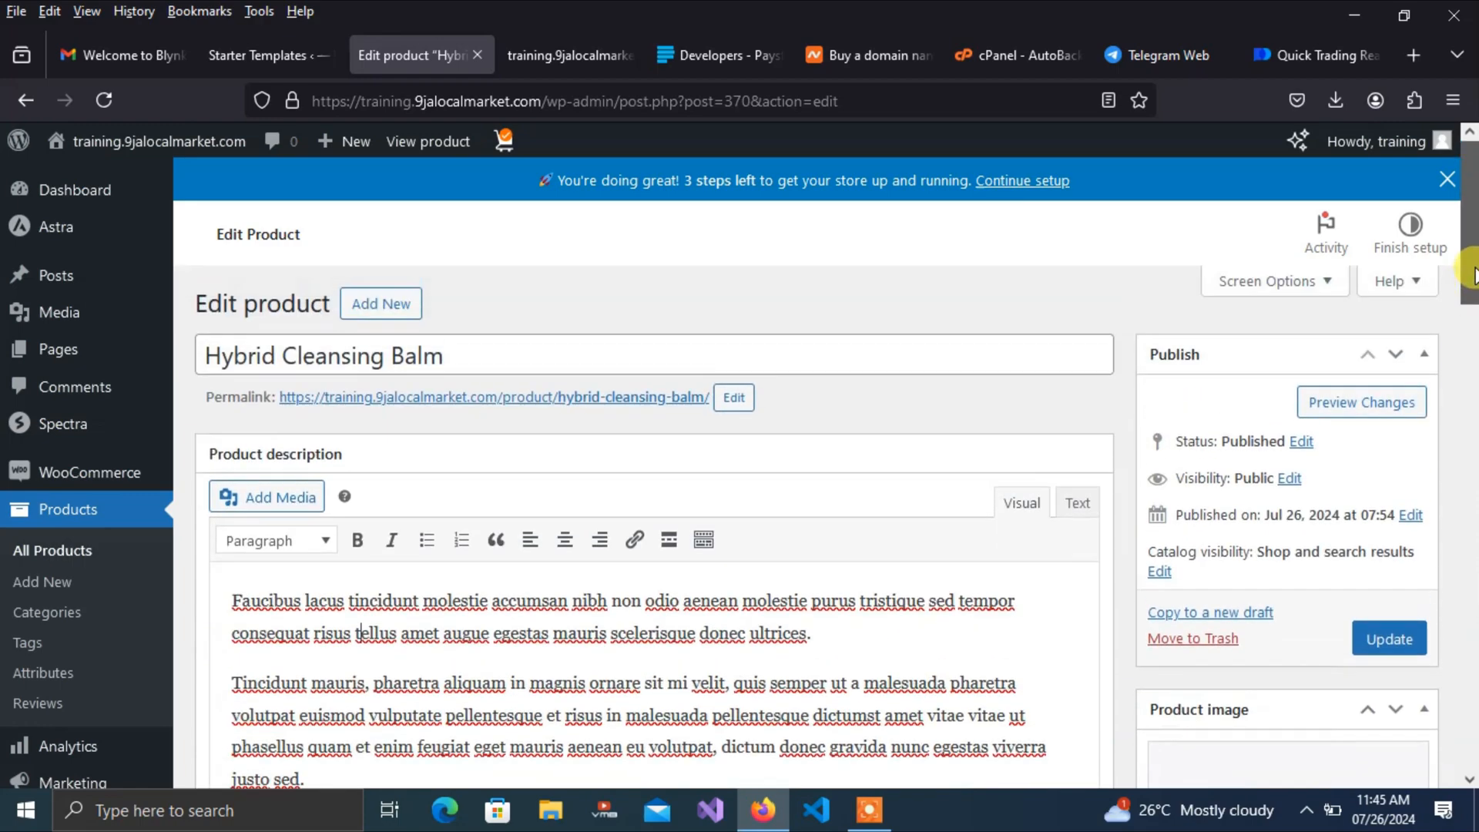
drag(445, 355, 129, 351)
key(BackSpace)
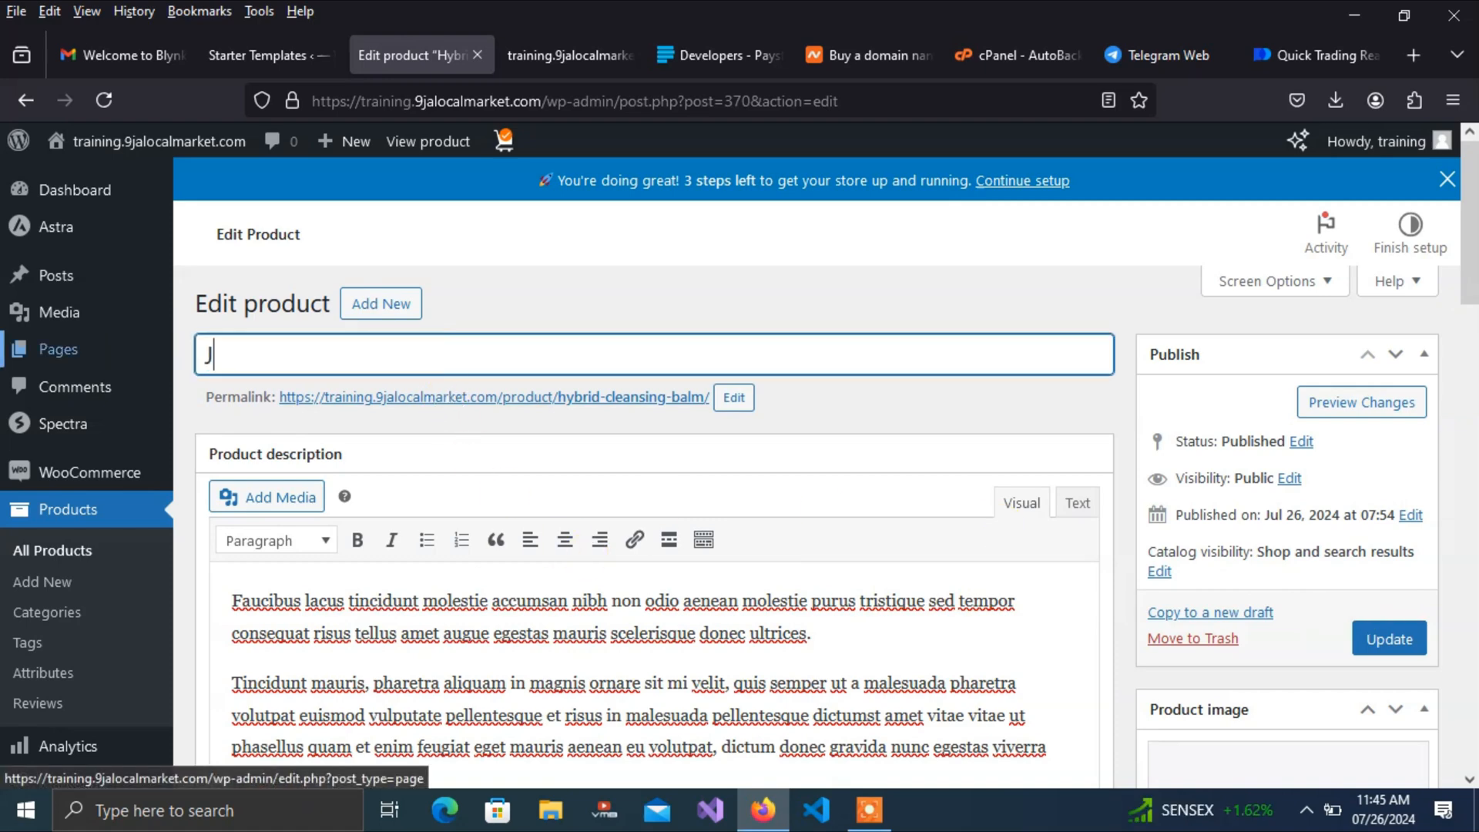
mouse_move(129, 352)
click(397, 339)
text(Jean)
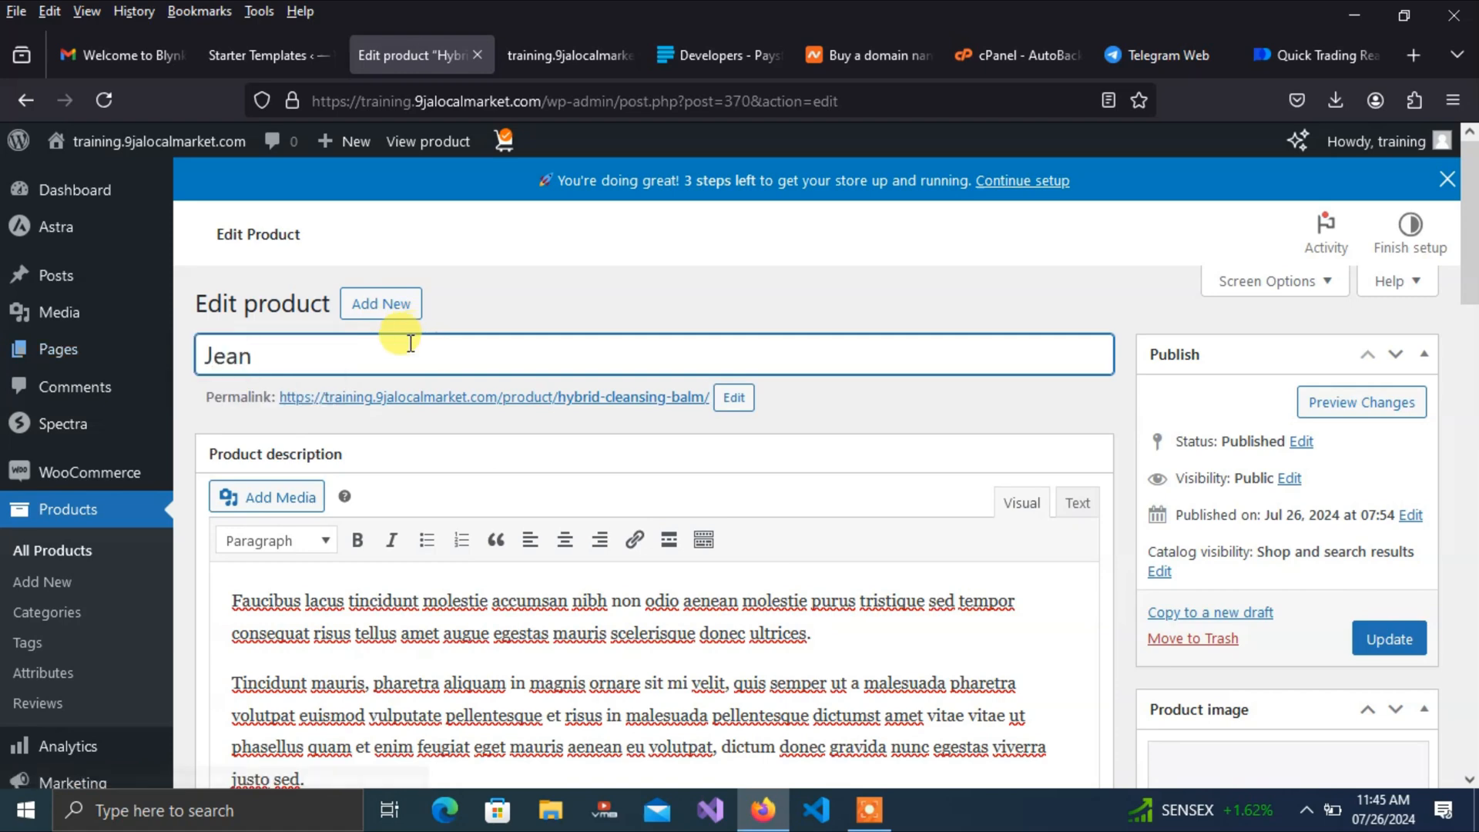
text( Polo)
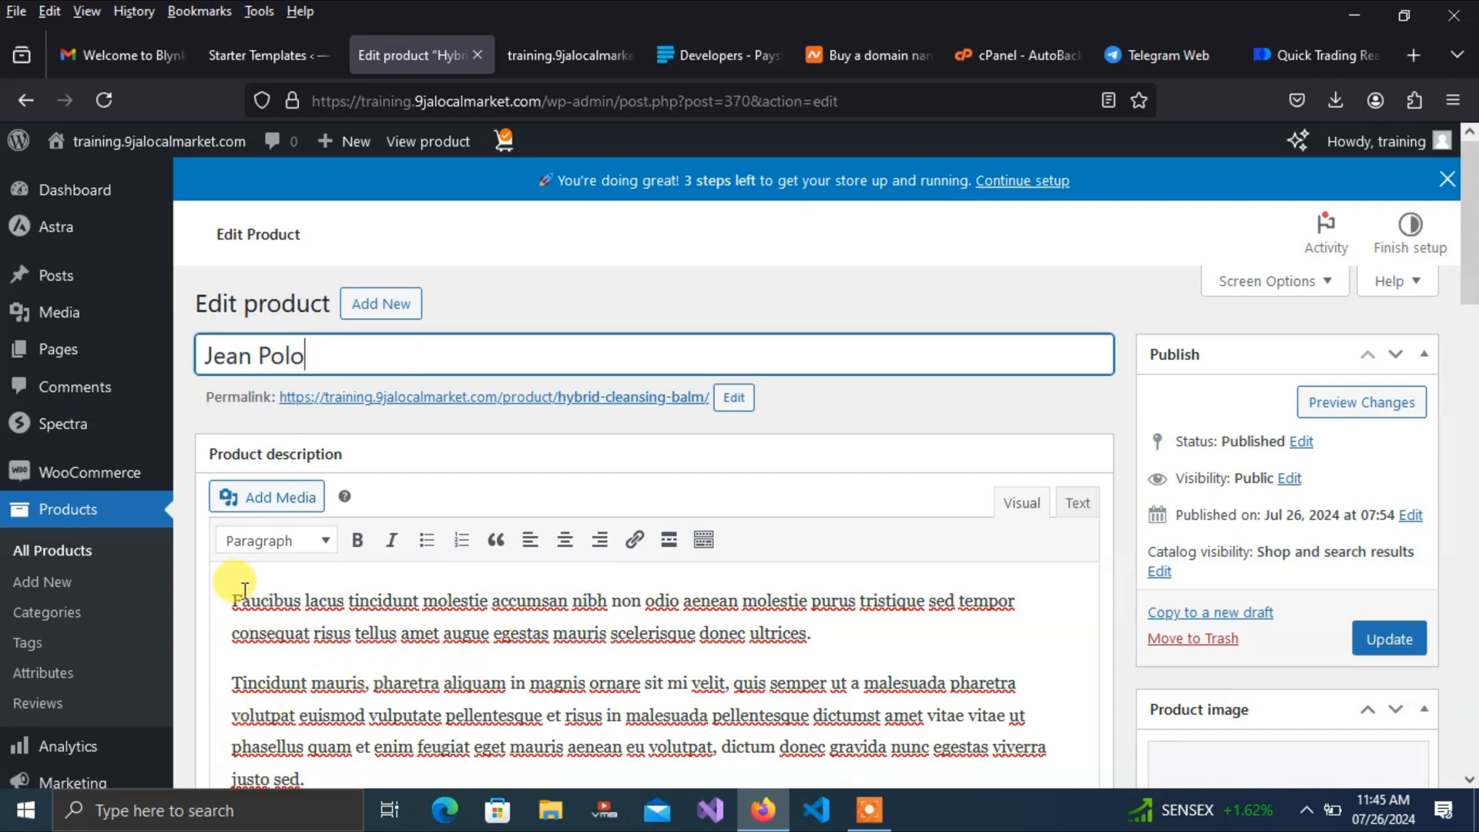
Replace the long description paragraphs with 'jean polo'
drag(233, 589, 651, 593)
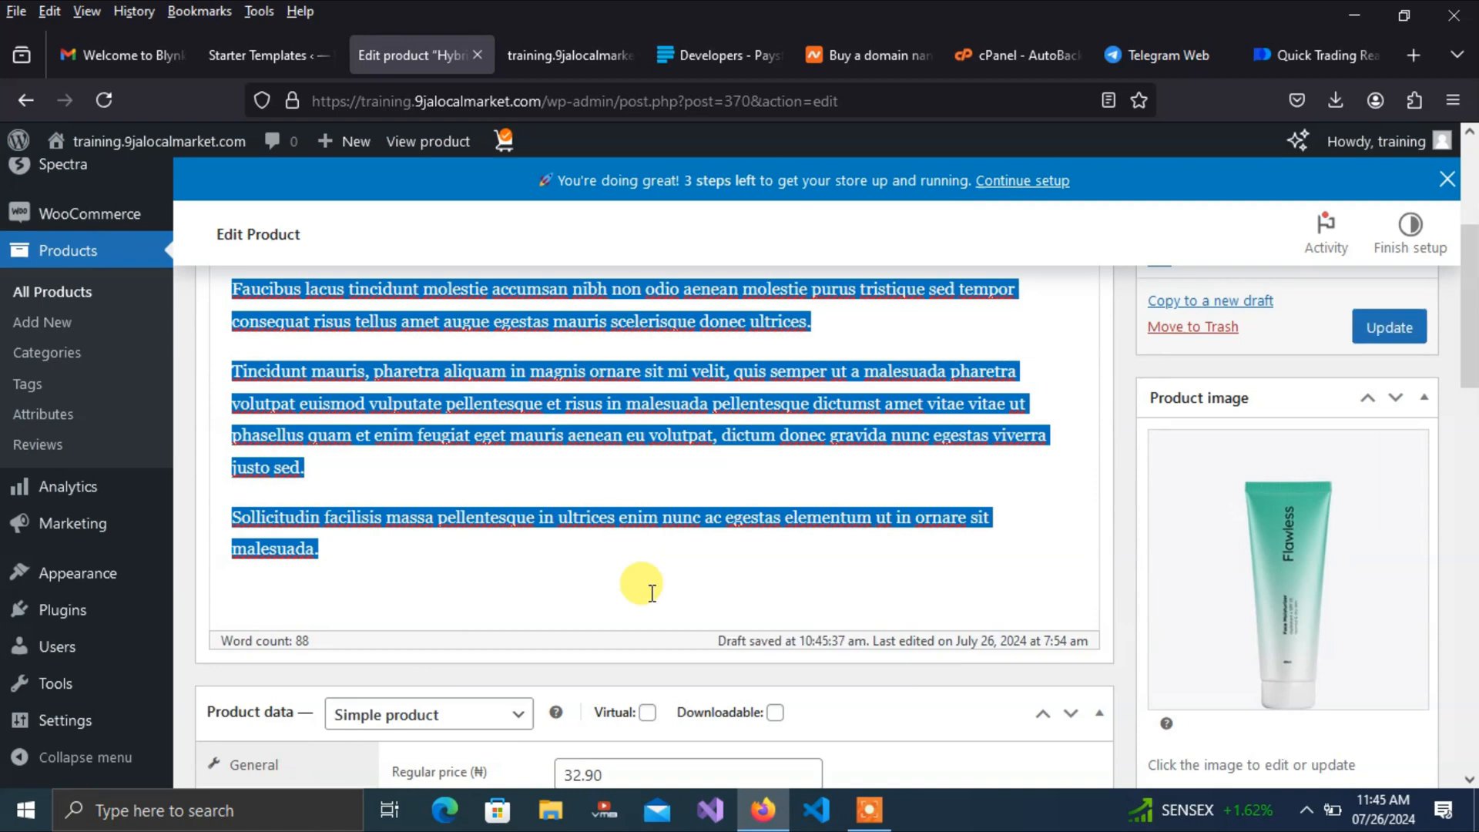
text(jeas)
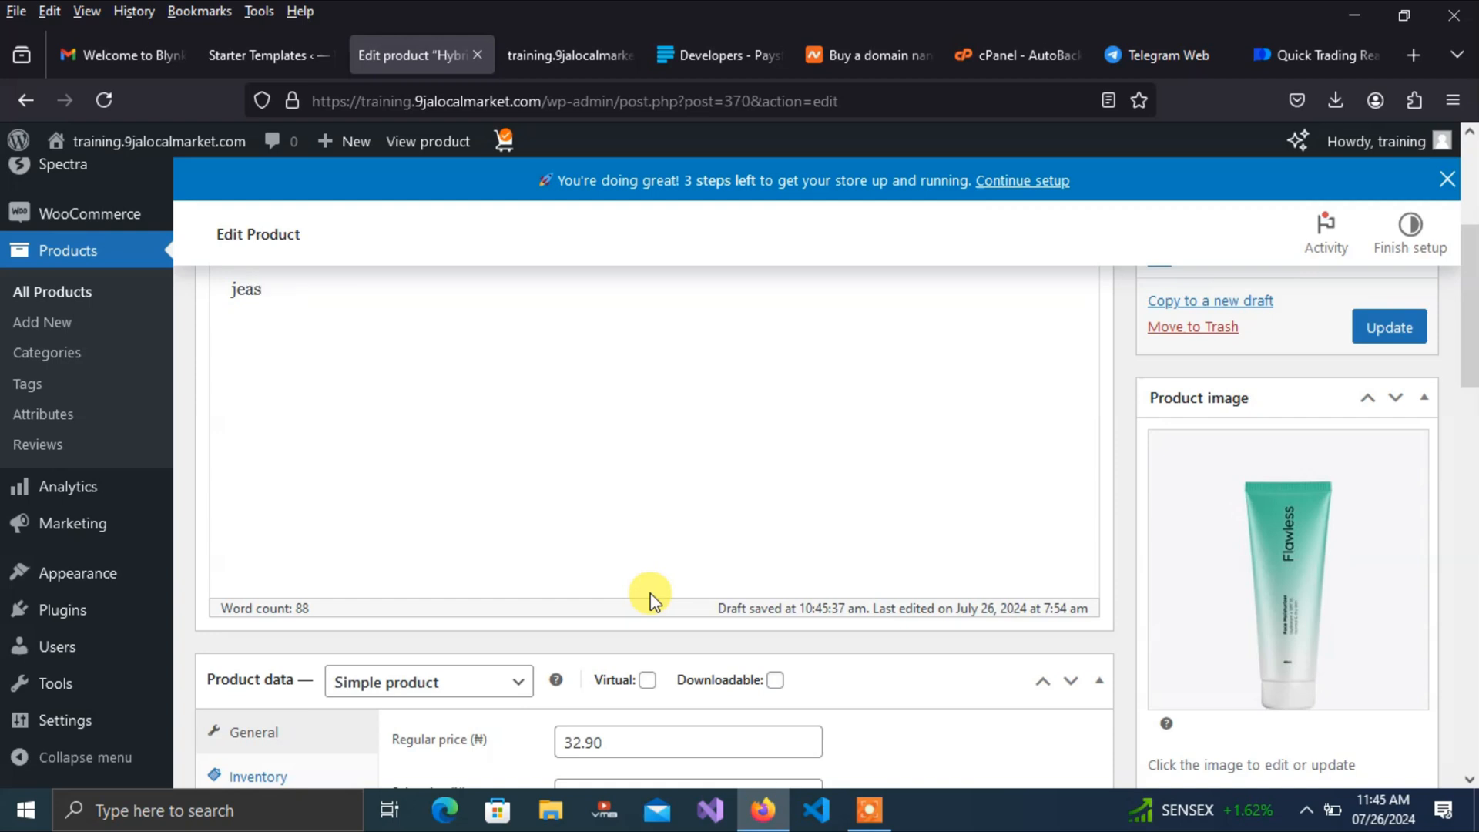
key(BackSpace)
text(n)
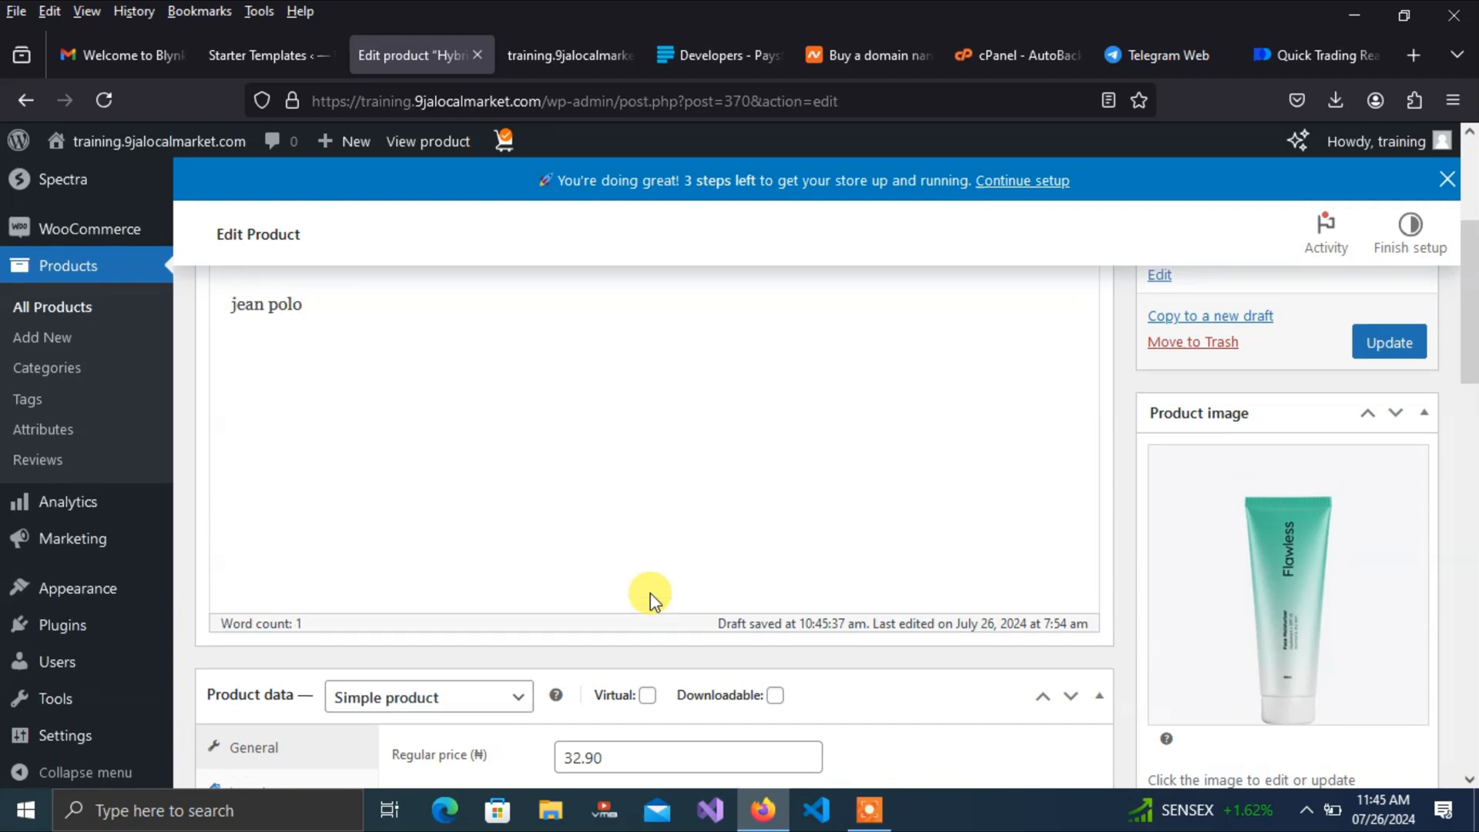
text( polo)
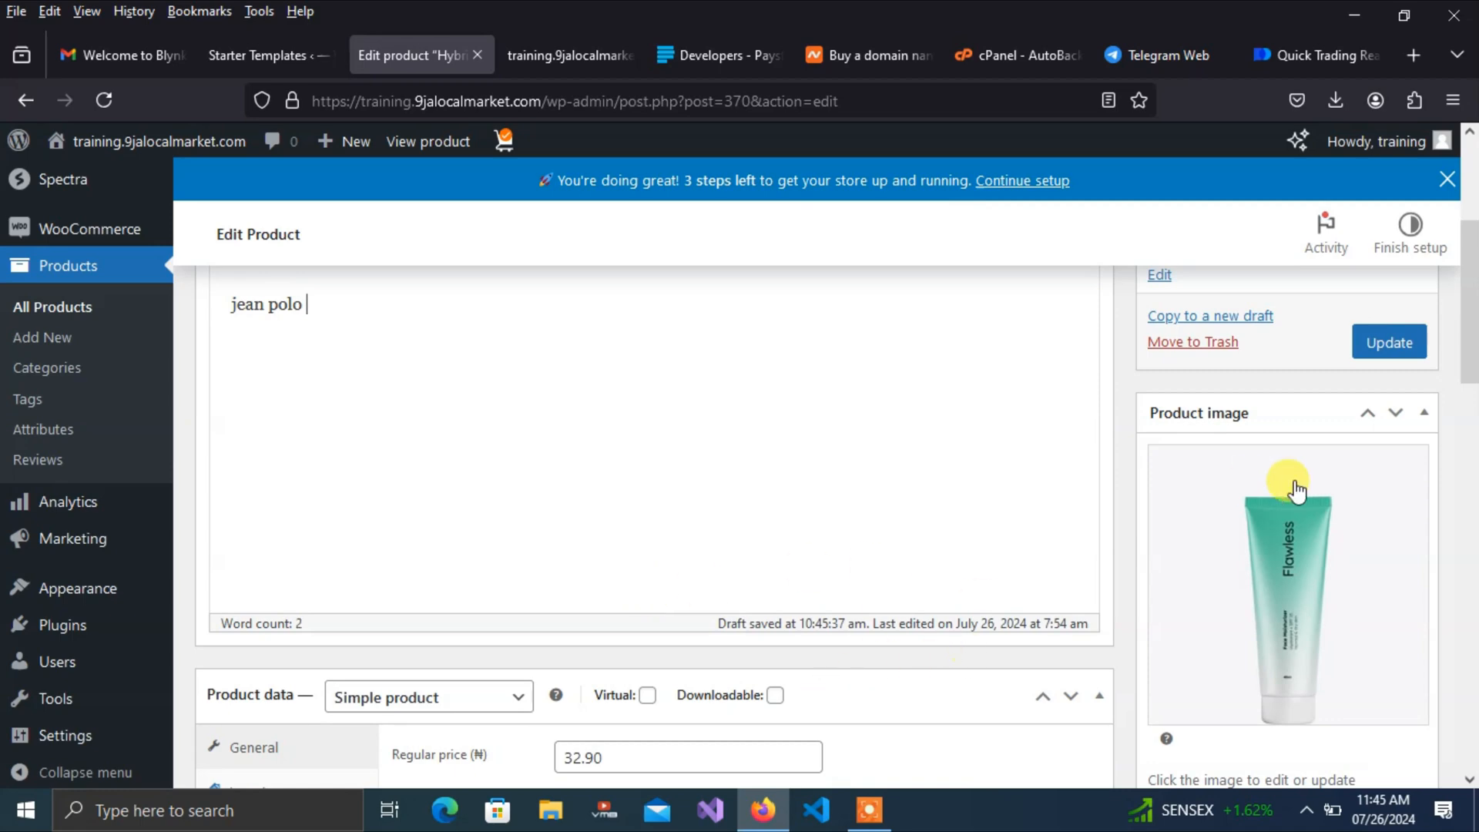
Change the regular price from 32.90 to 10000
drag(1472, 331, 1473, 430)
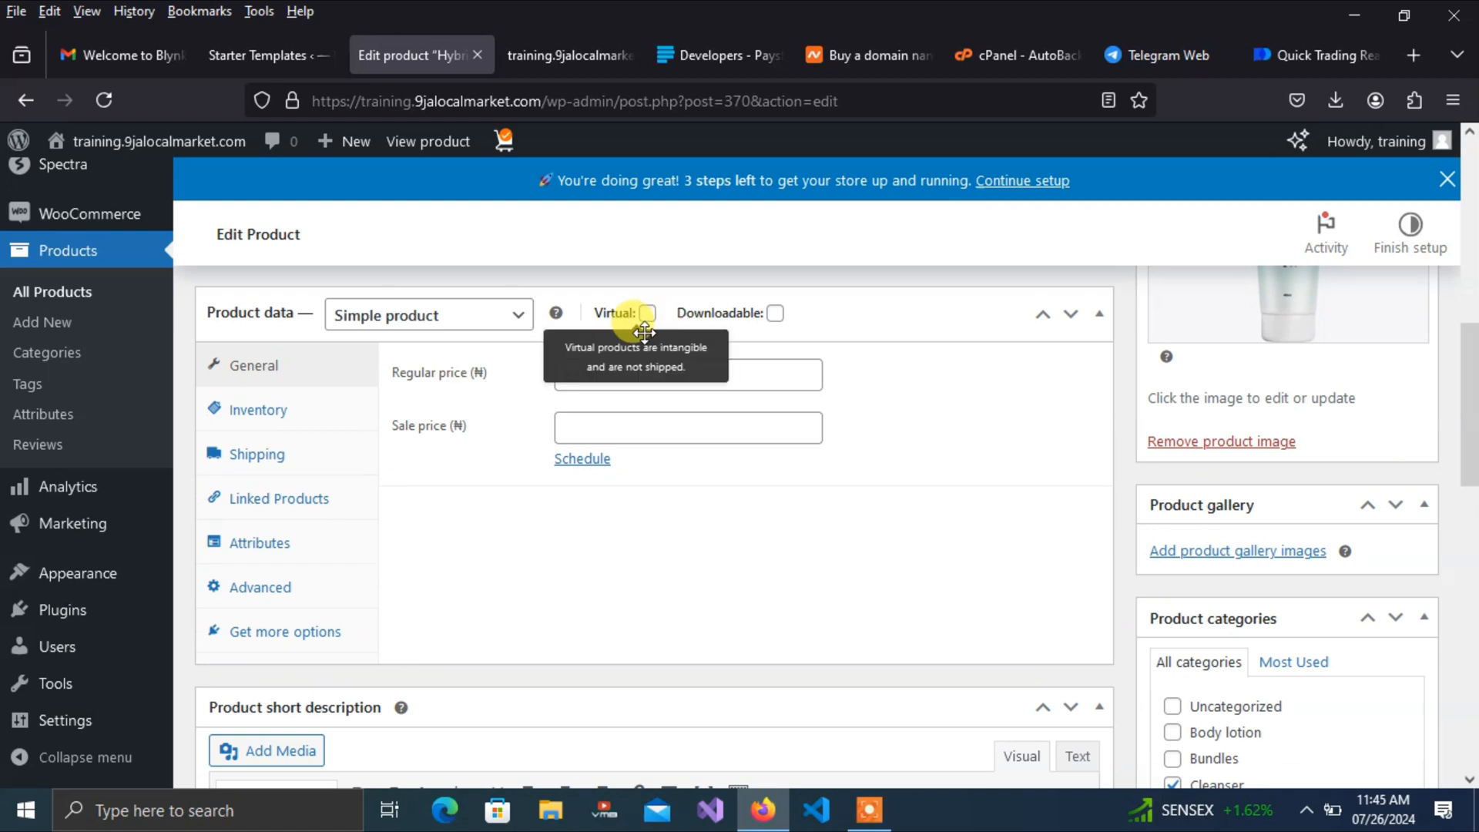
drag(625, 374, 559, 376)
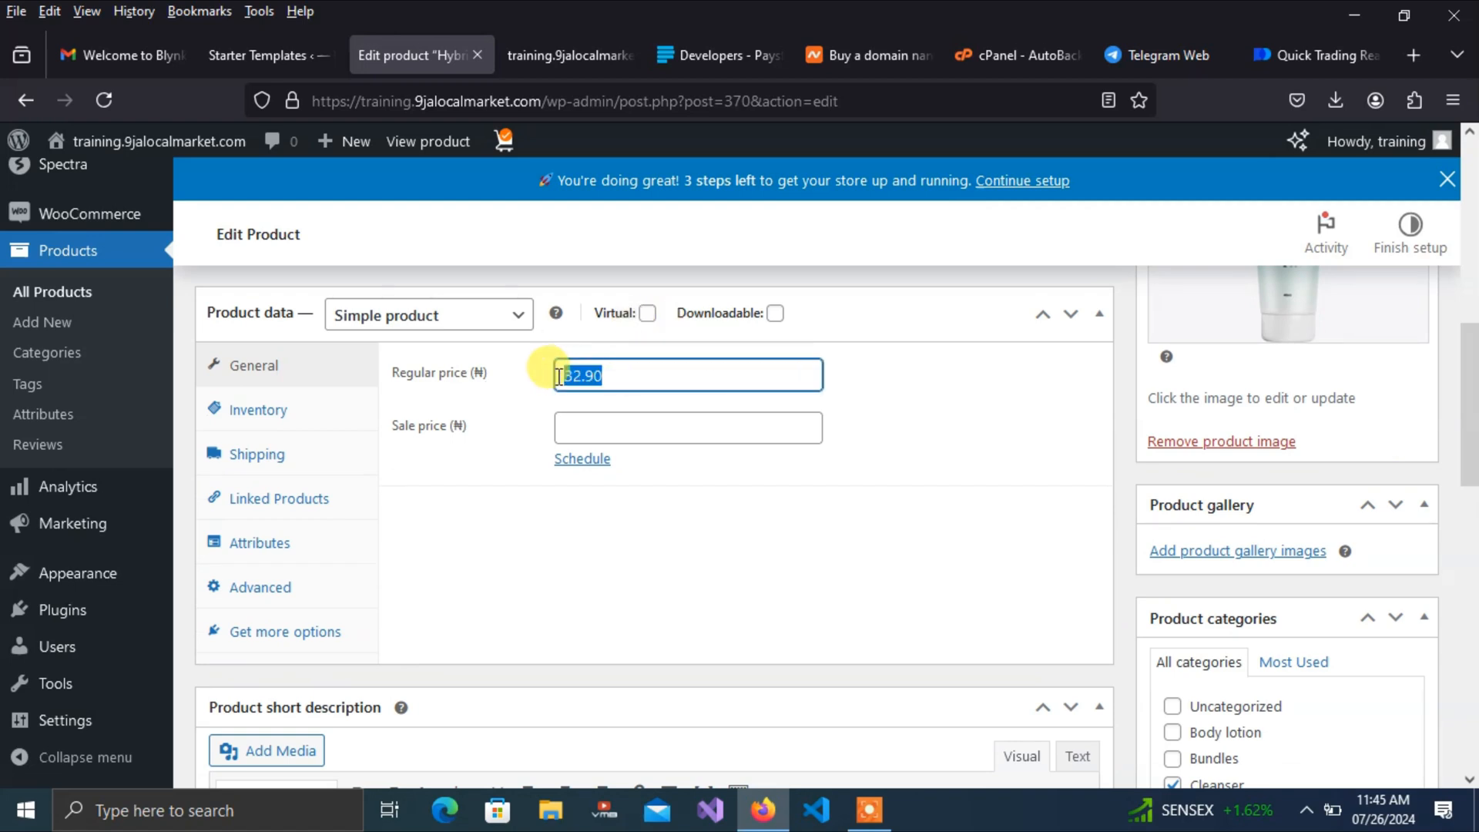
text(10000)
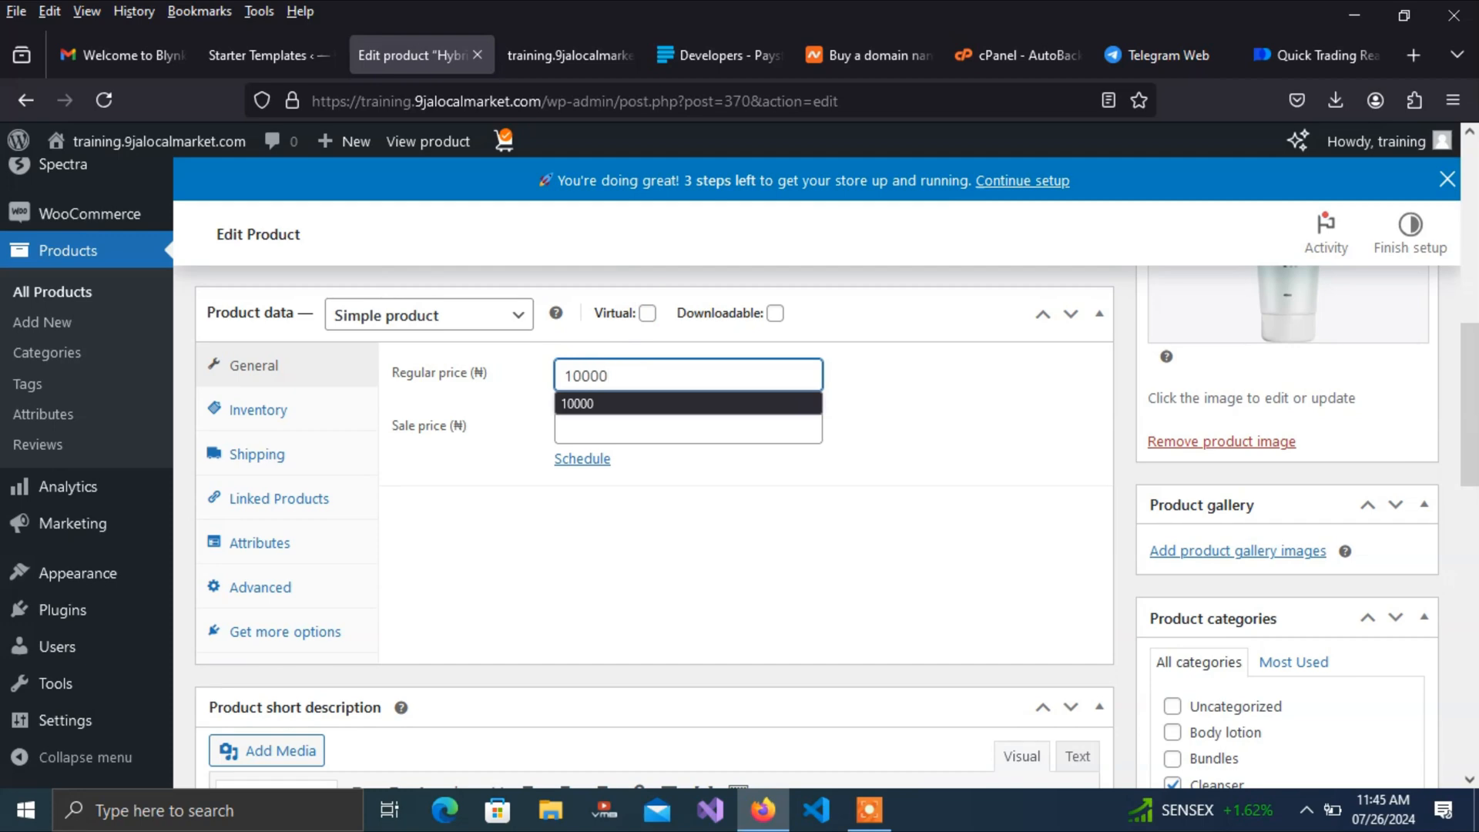
click(895, 499)
drag(1471, 450, 1463, 392)
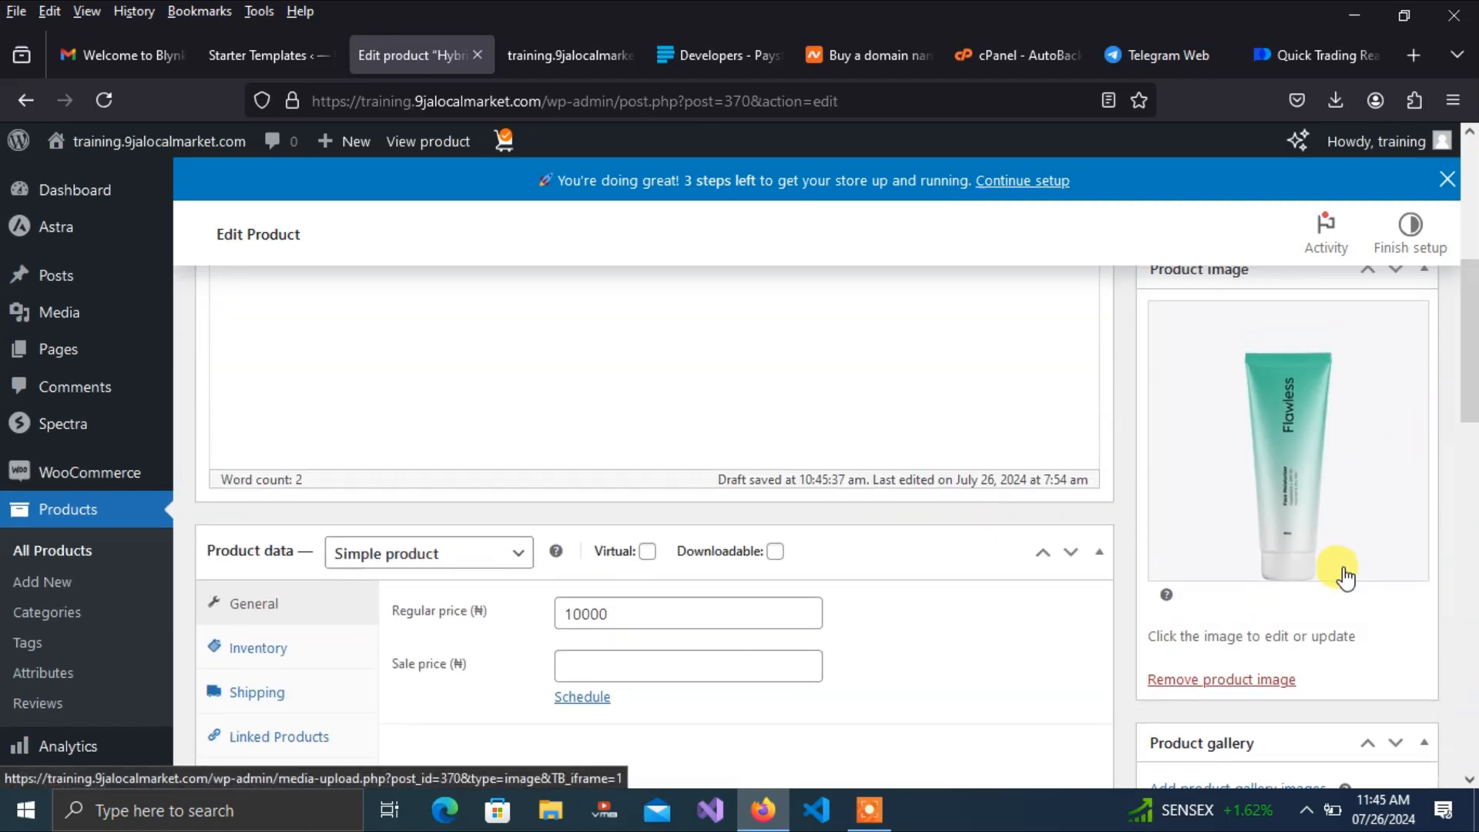
Open the product image picker's upload option and browse the Downloads folder
click(1287, 477)
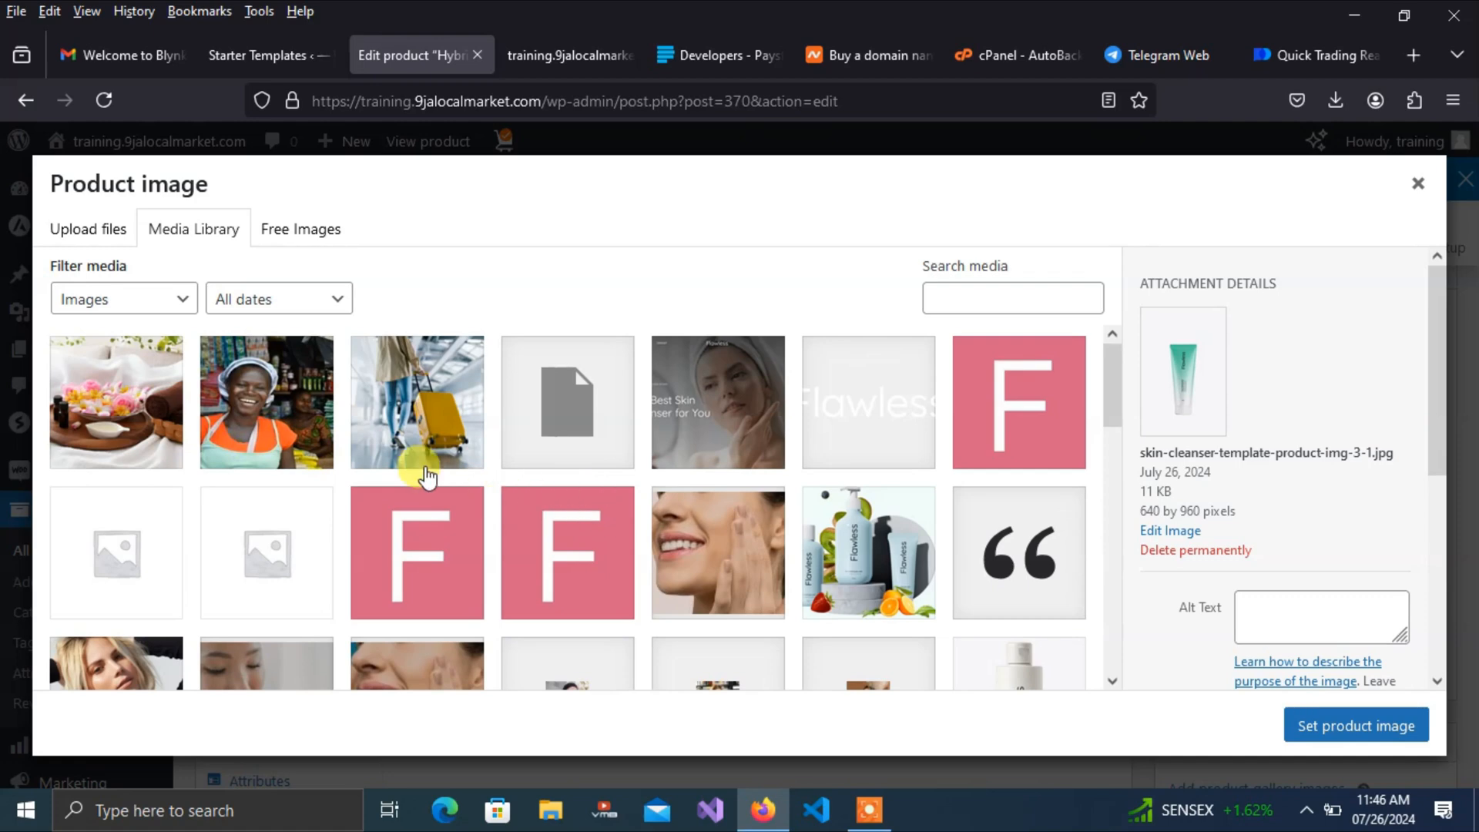
click(101, 231)
click(736, 500)
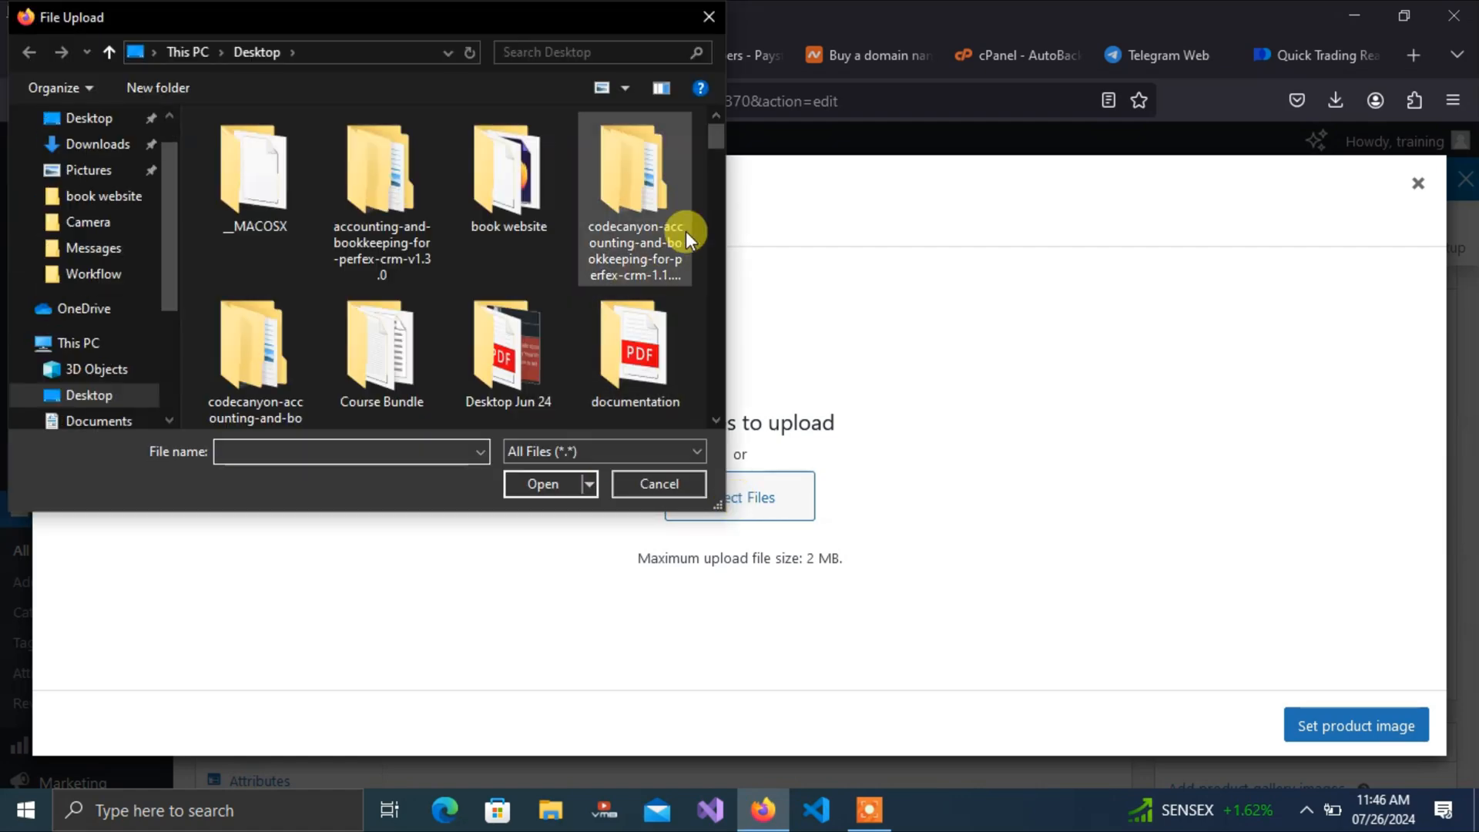
drag(717, 144, 685, 90)
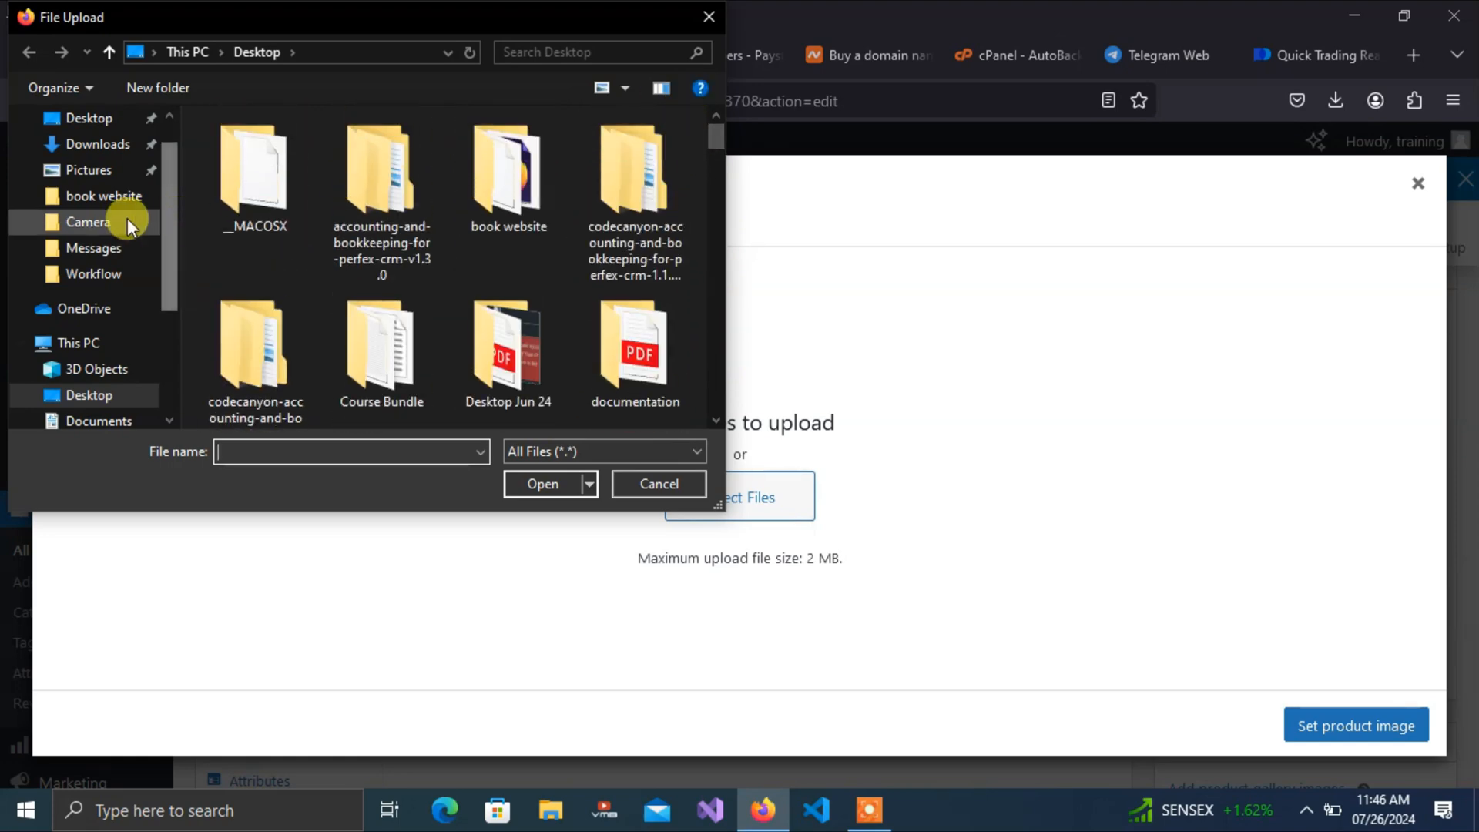
click(81, 144)
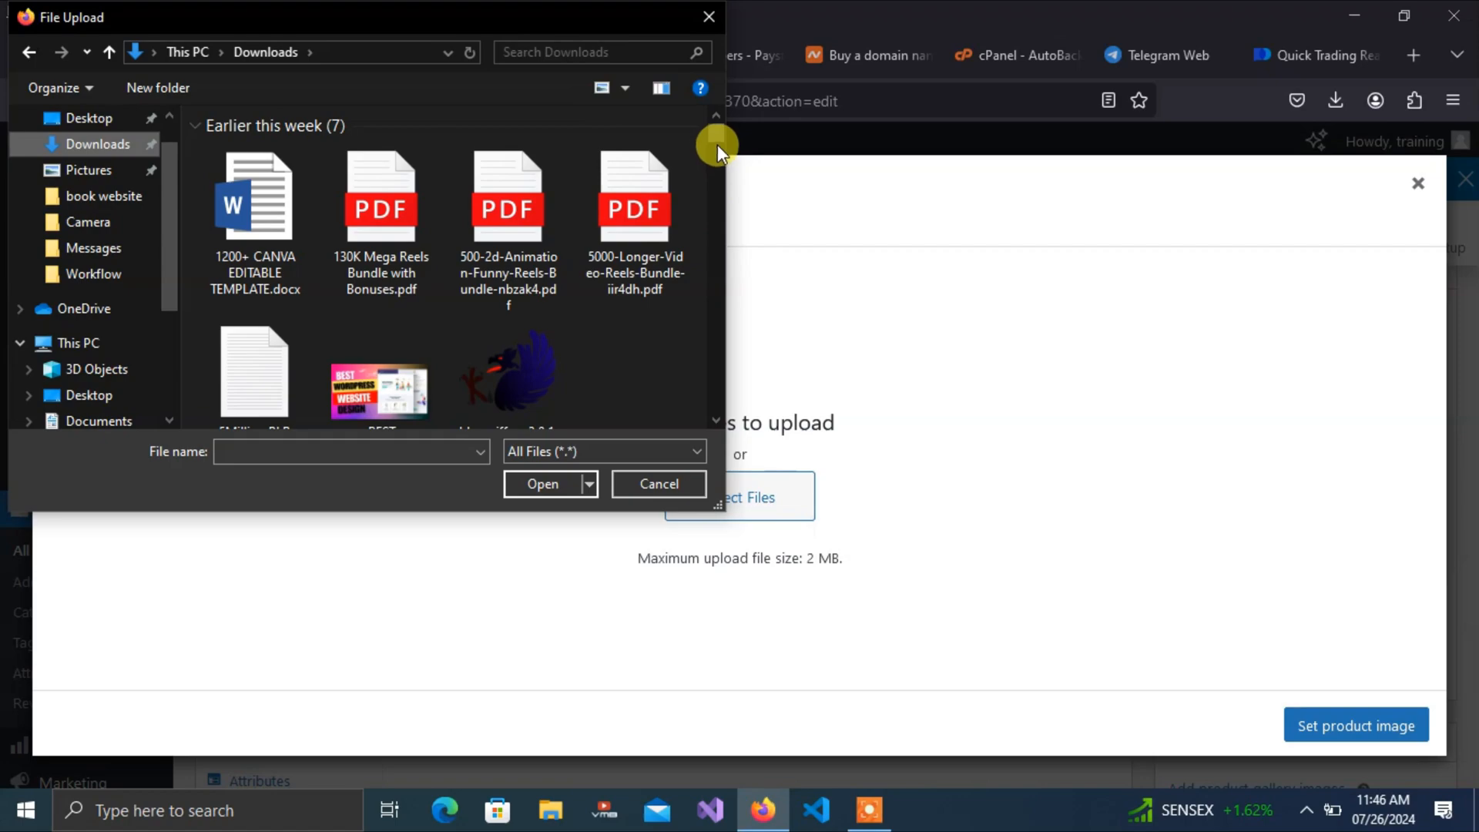
drag(713, 136, 712, 223)
Upload project-image-4-150x150.webp and set it as the product image
scroll(713, 323, up, 3)
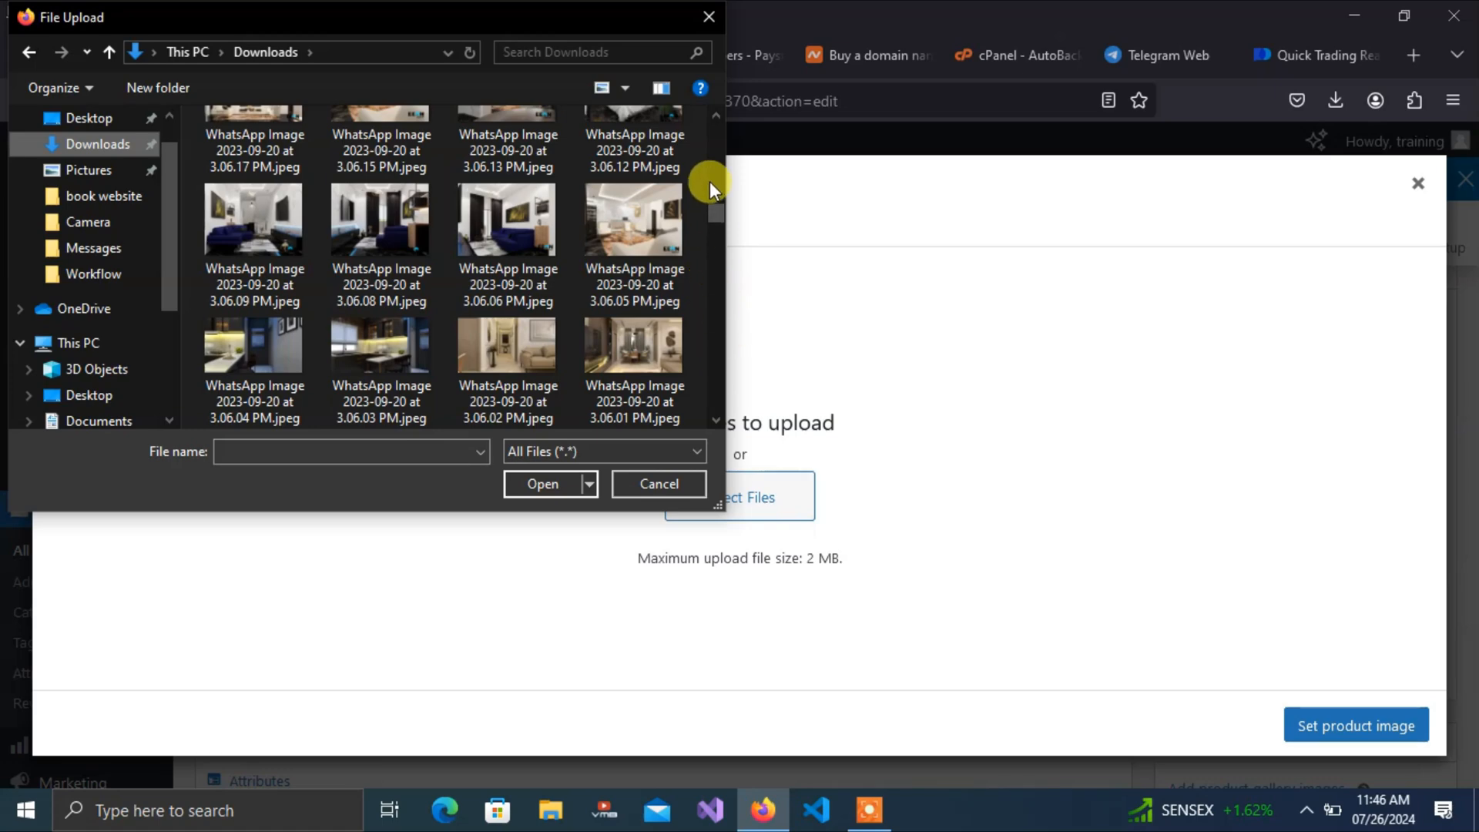
scroll(710, 182, up, 10)
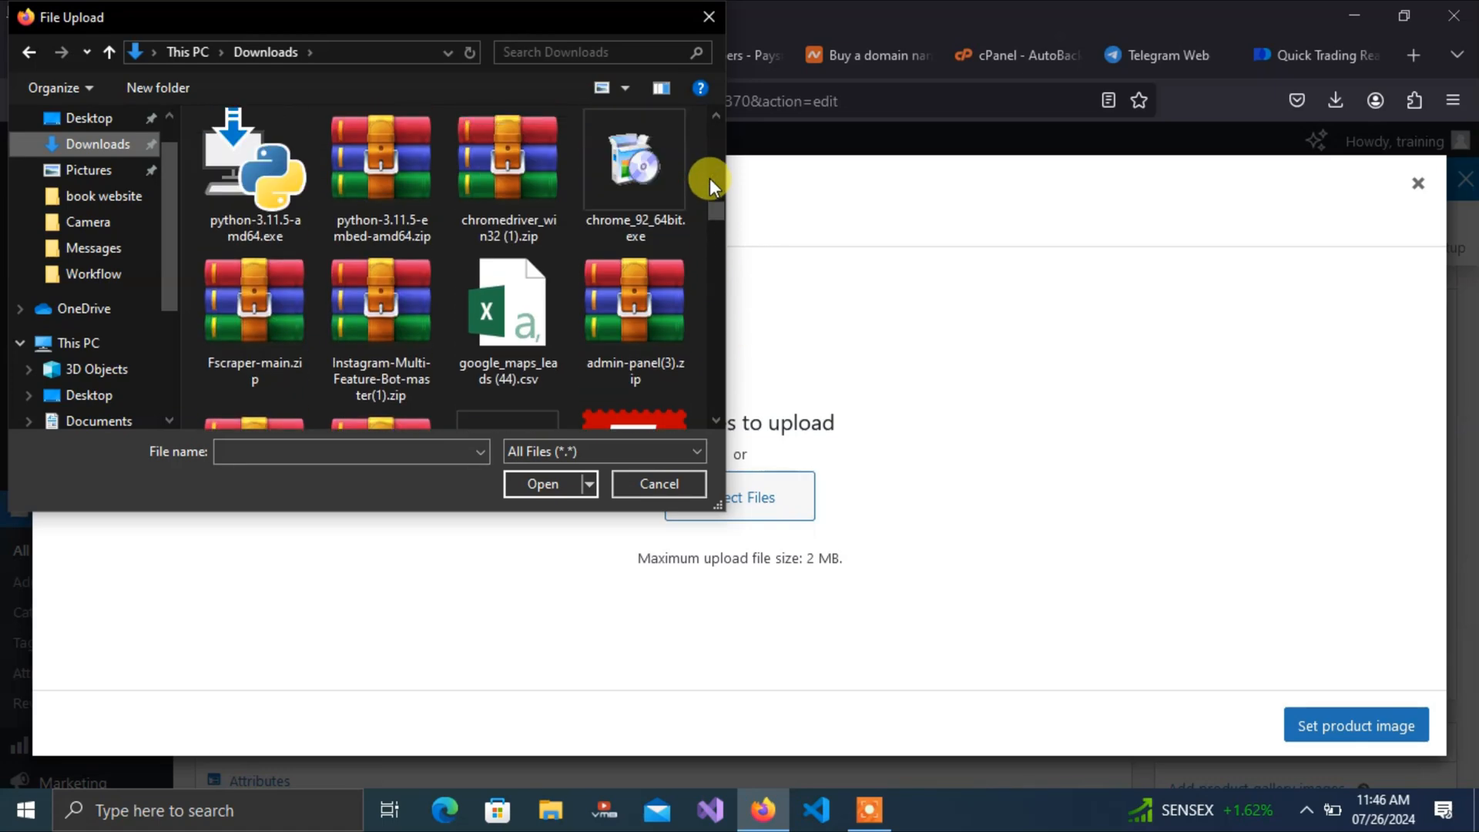
scroll(709, 182, up, 5)
scroll(710, 178, up, 4)
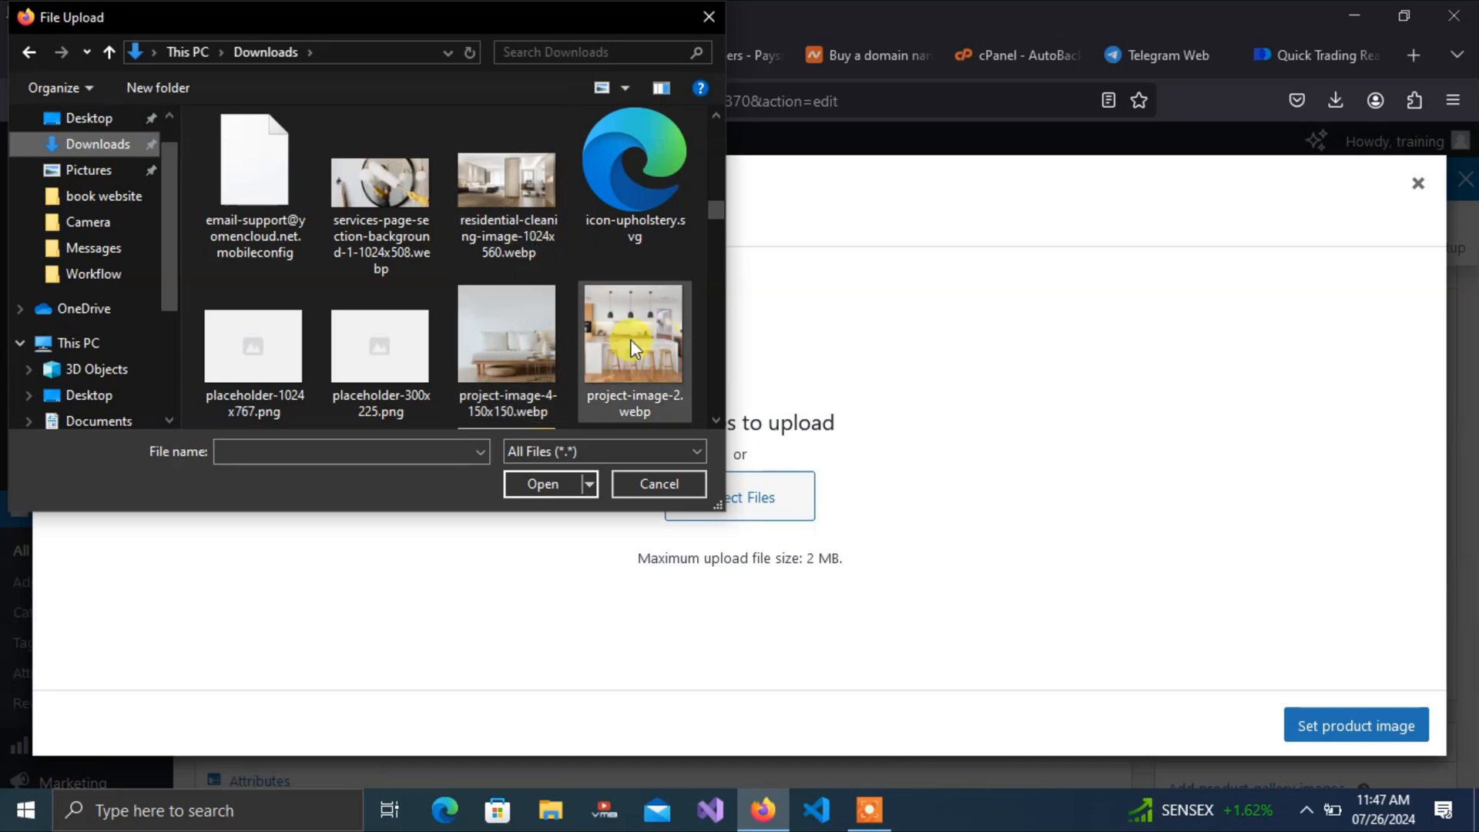
click(514, 352)
click(568, 487)
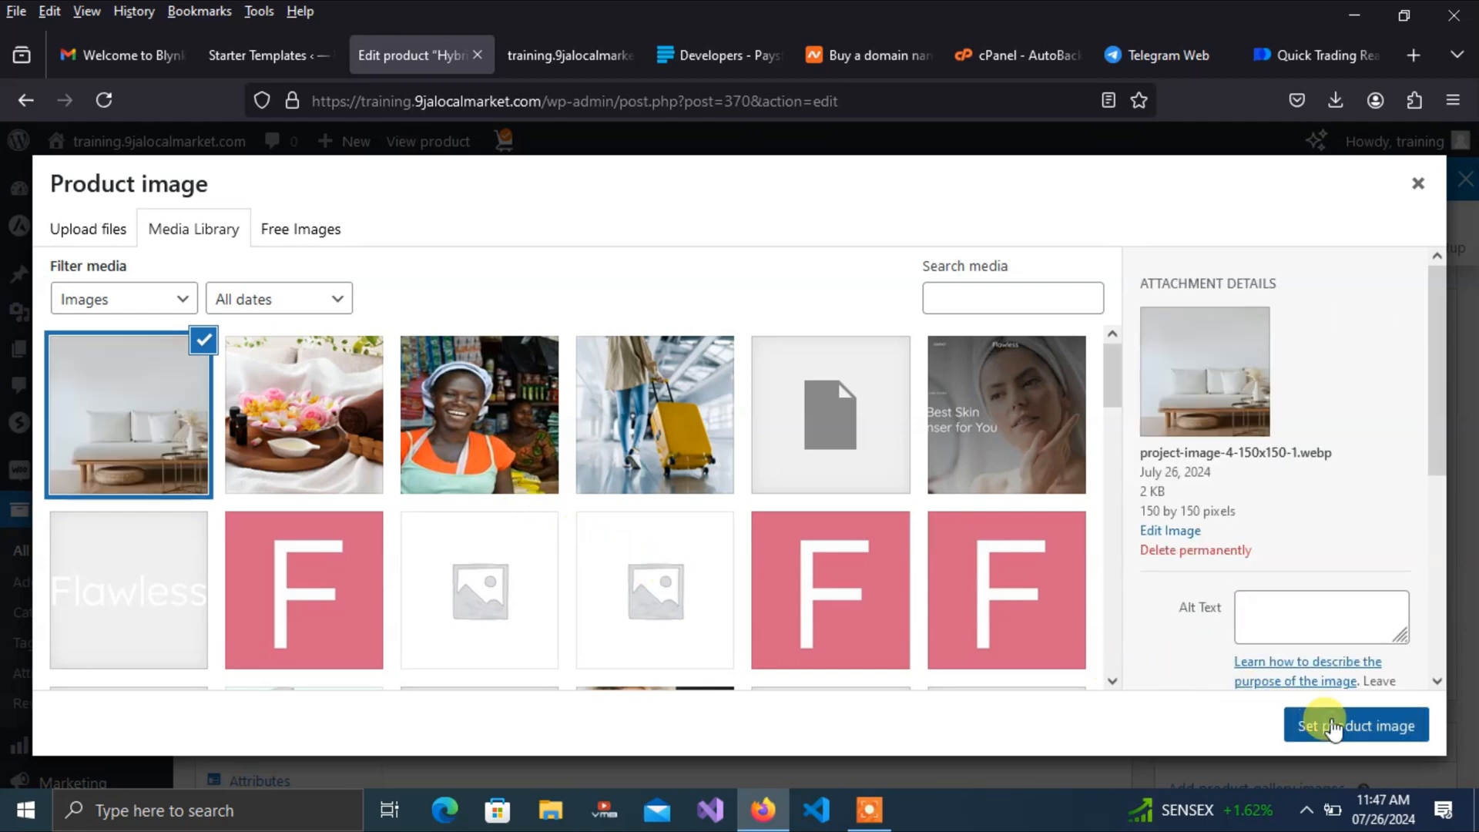
click(1333, 727)
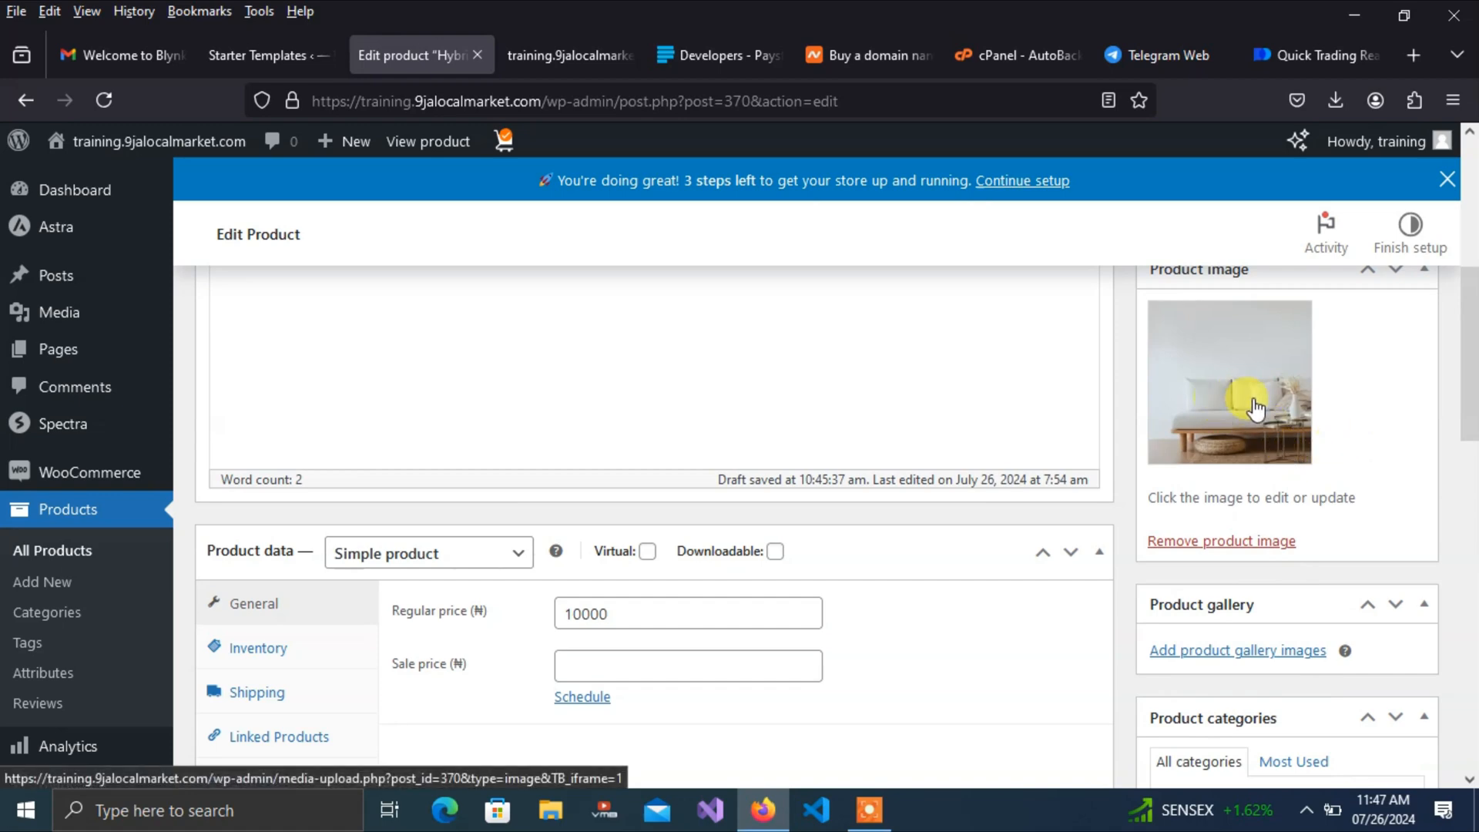
Update the product to save the Jean Polo changes
scroll(1473, 378, down, 1)
drag(1476, 378, 1473, 282)
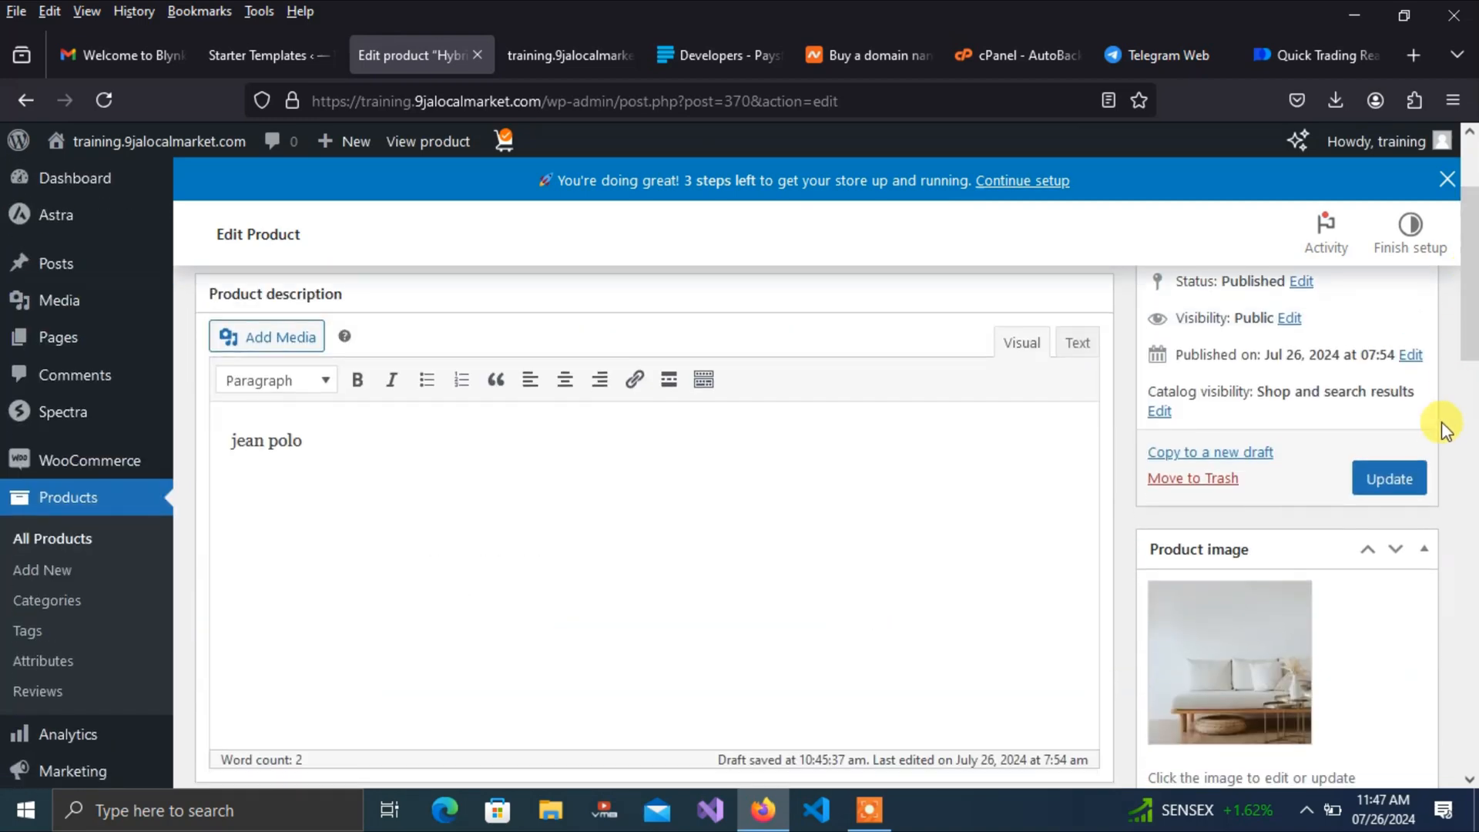
click(1393, 471)
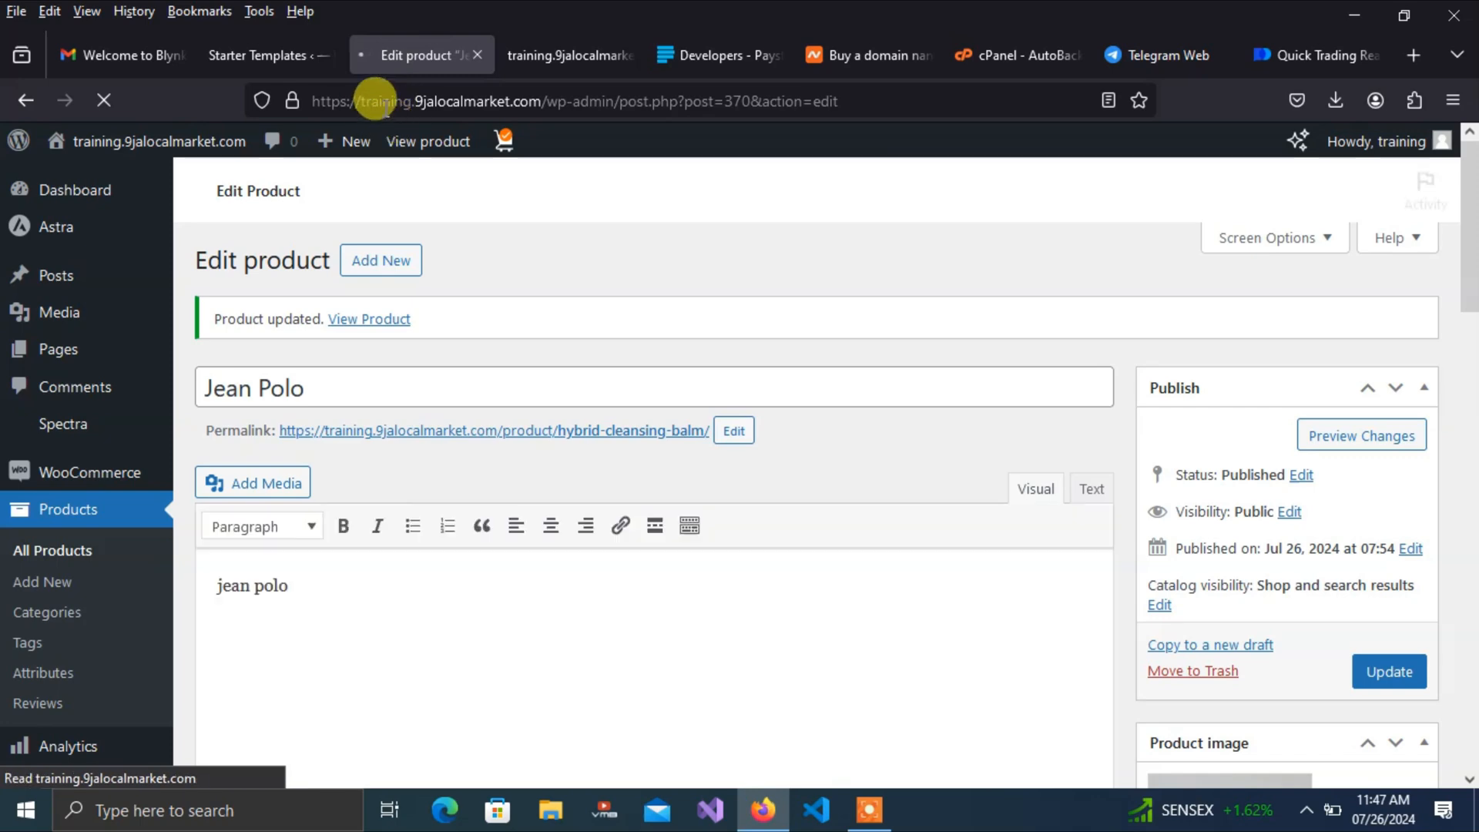
Reload the storefront and open Jean Polo to check the ₦10,000.00 price and sofa image
click(520, 58)
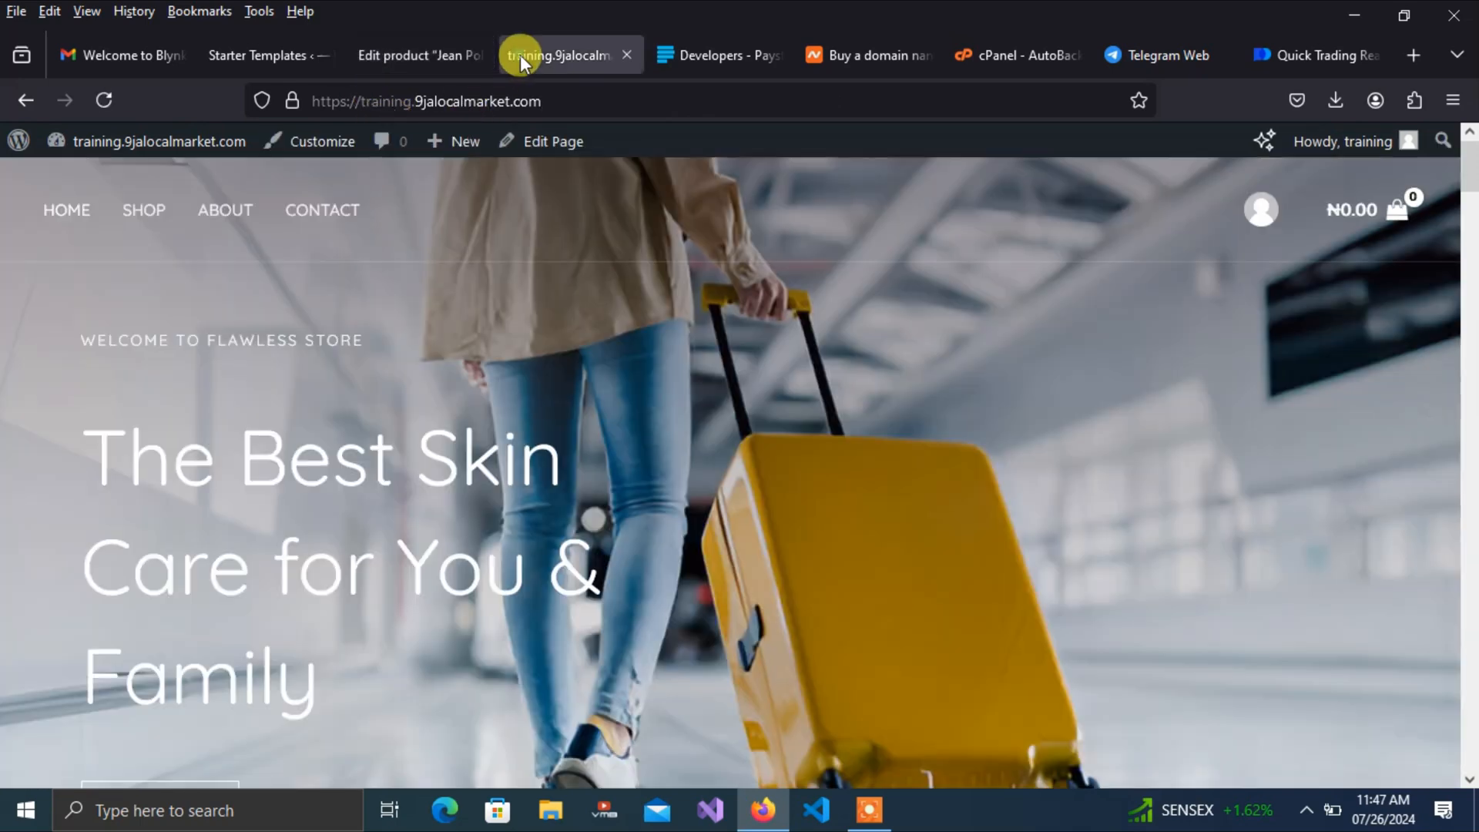
click(99, 105)
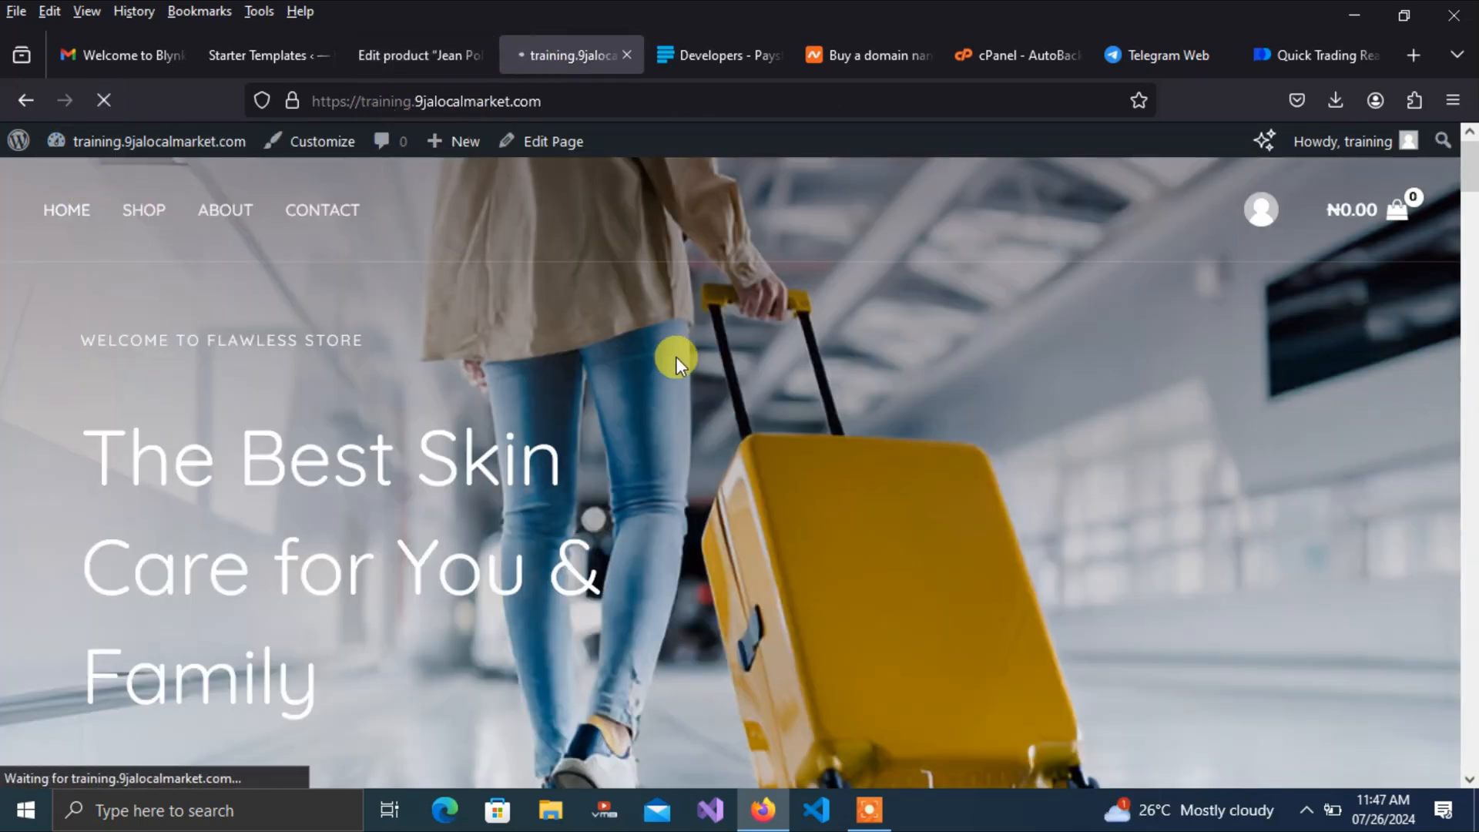
drag(1467, 150, 1468, 234)
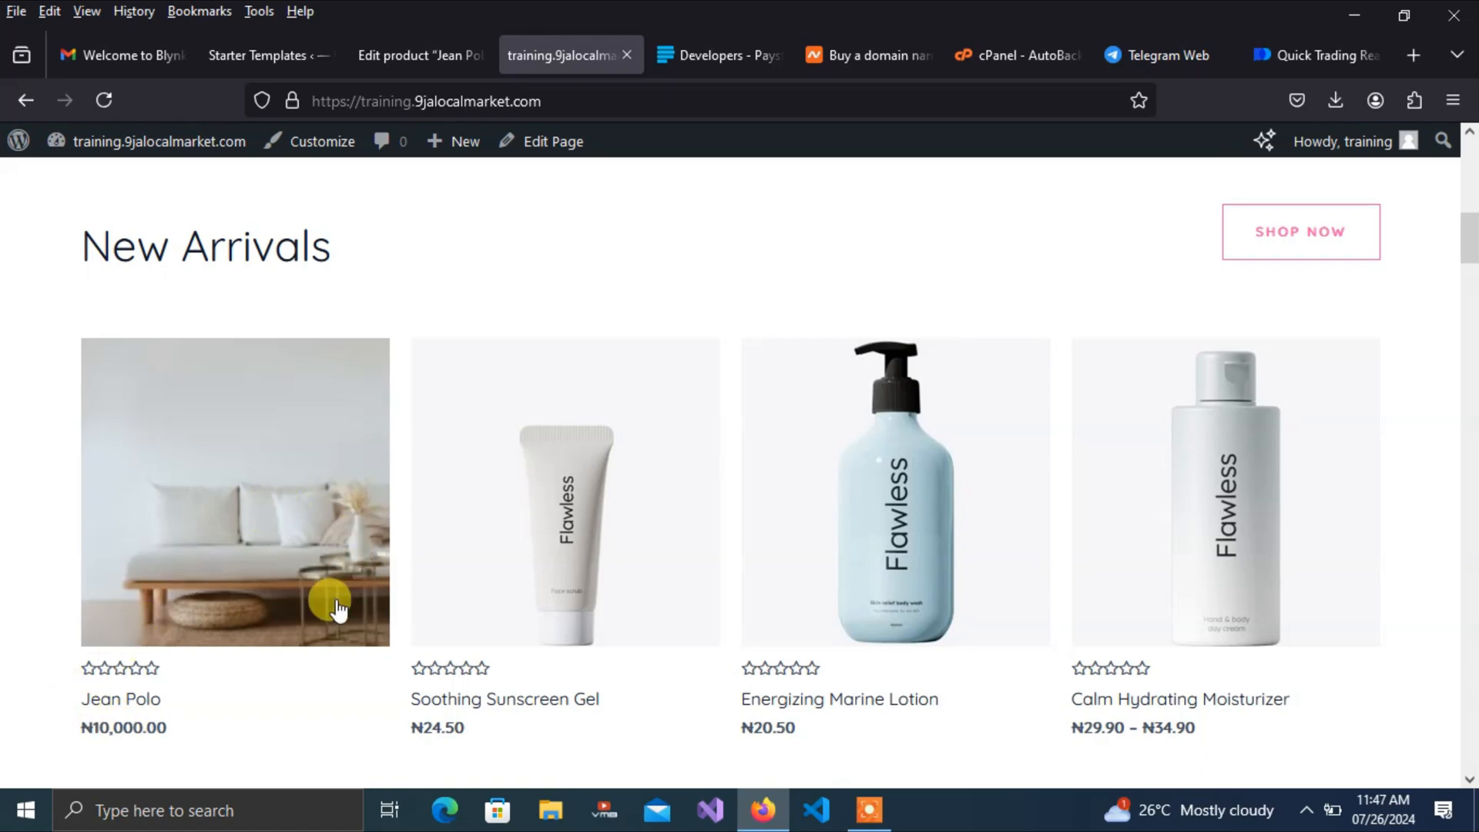
click(248, 574)
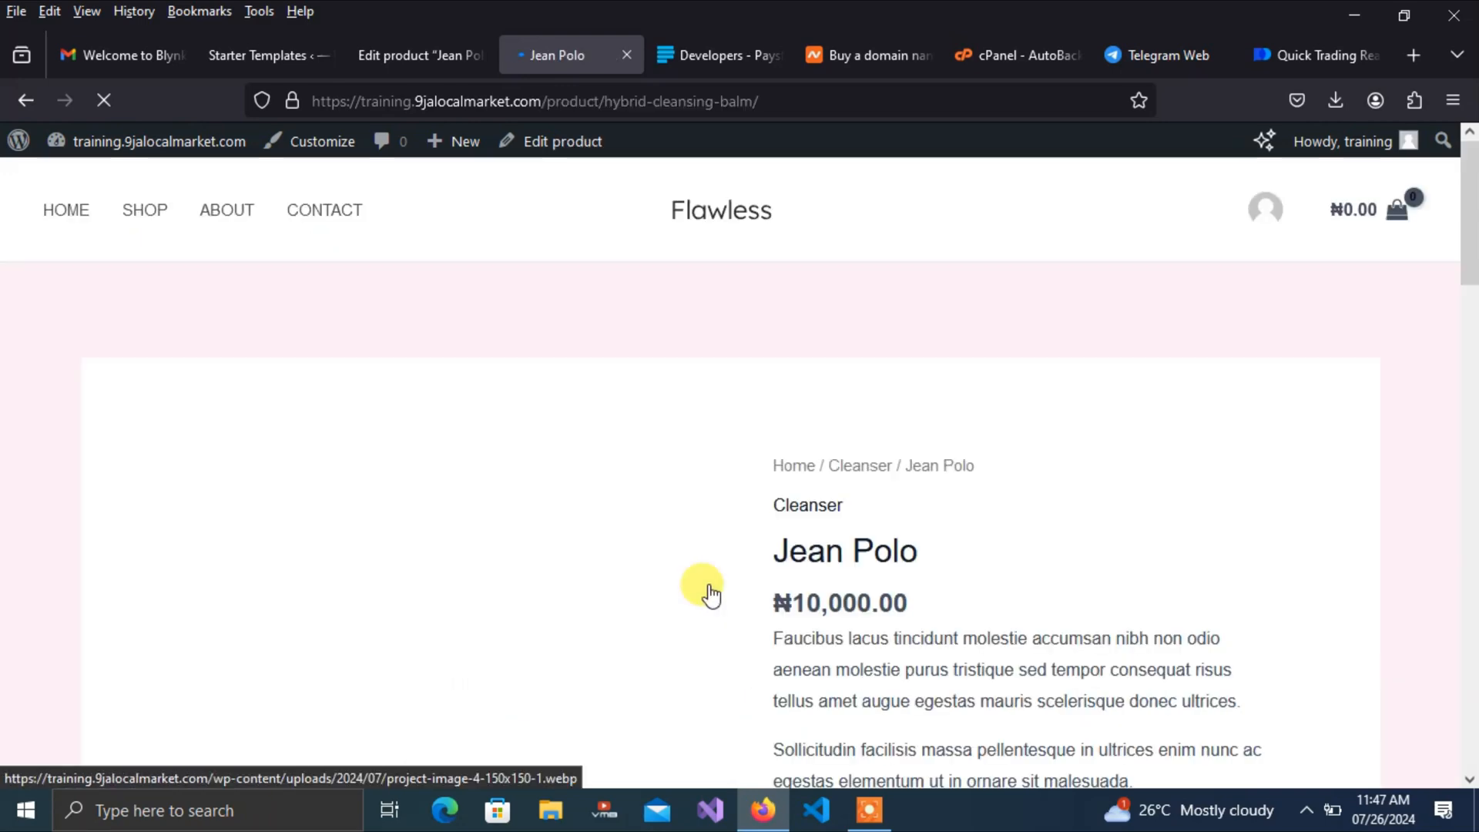
mouse_move(1468, 280)
mouse_down()
mouse_move(1471, 410)
mouse_move(1470, 262)
mouse_up()
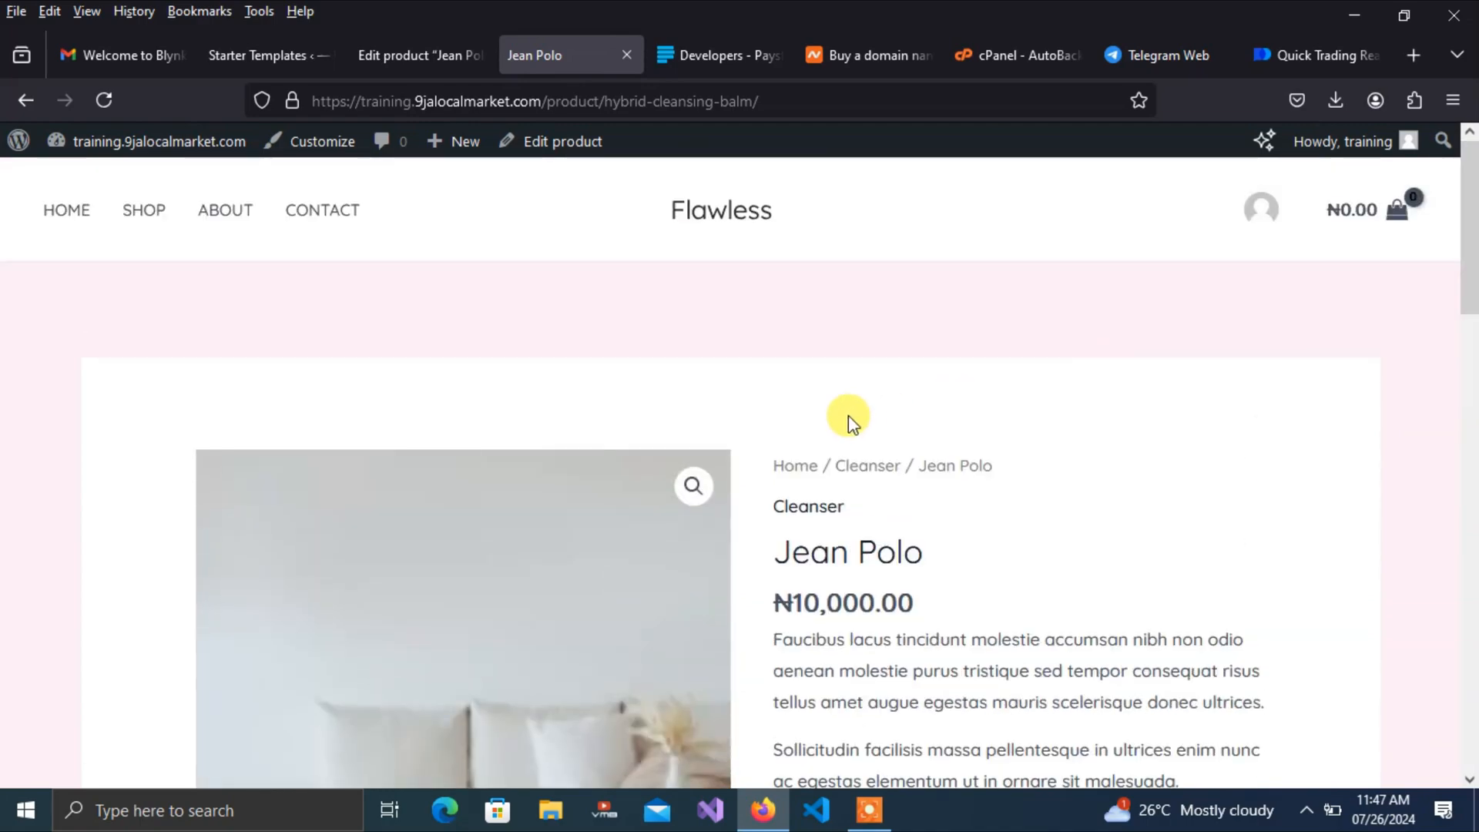
click(405, 57)
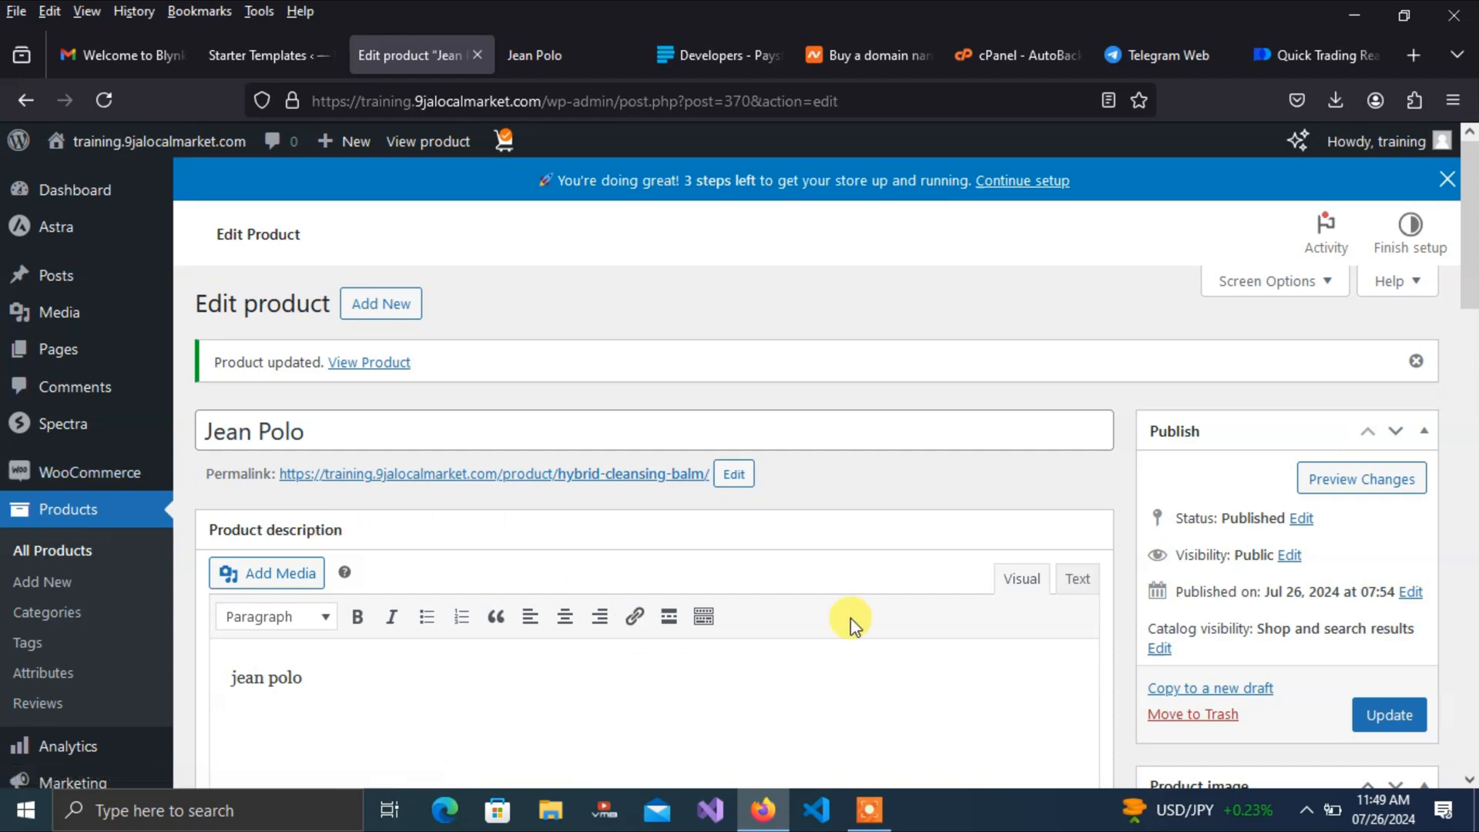
Switch to the 'Edit product' tab showing the saved Jean Polo product
click(869, 808)
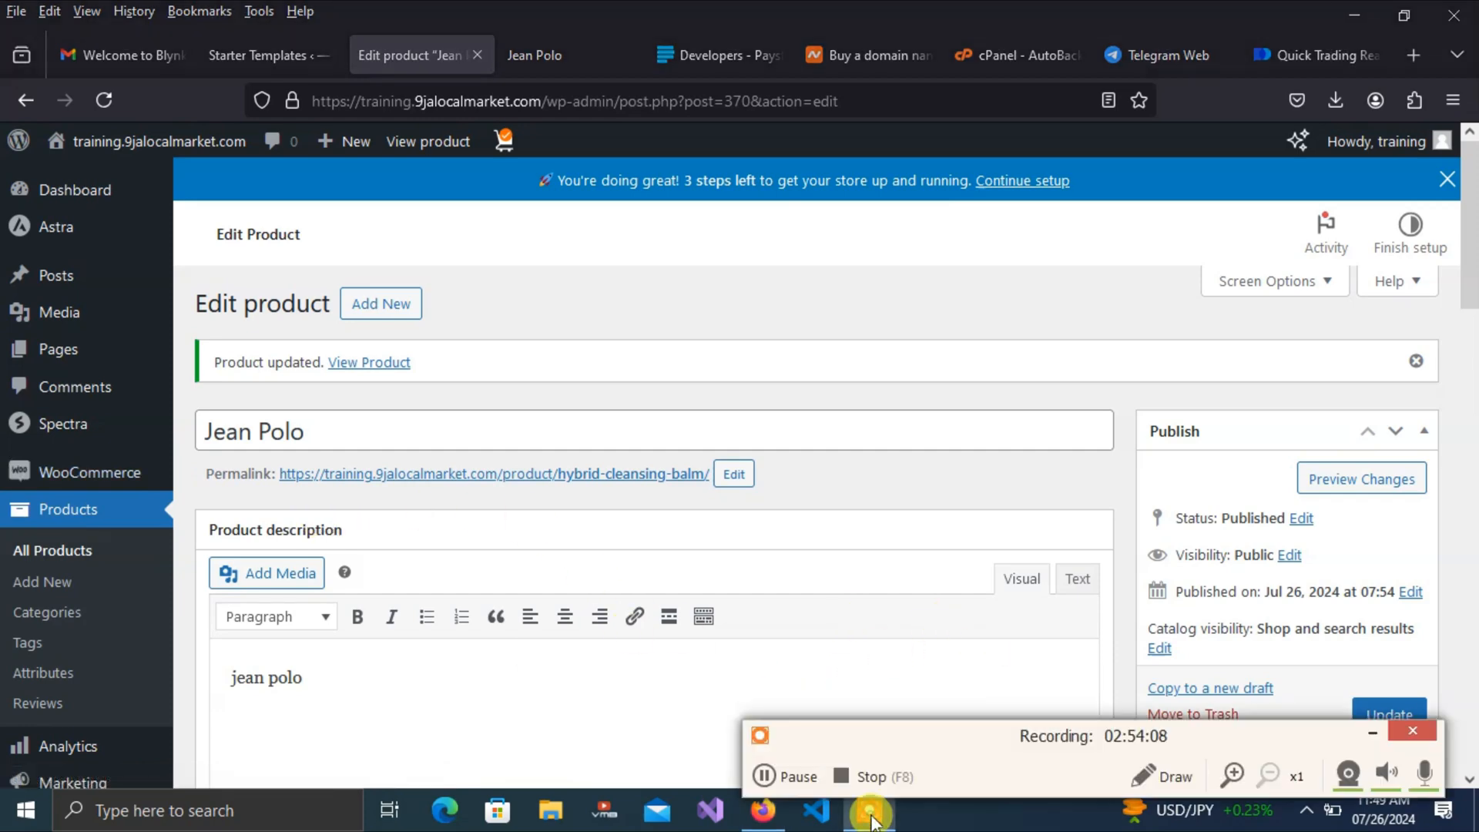